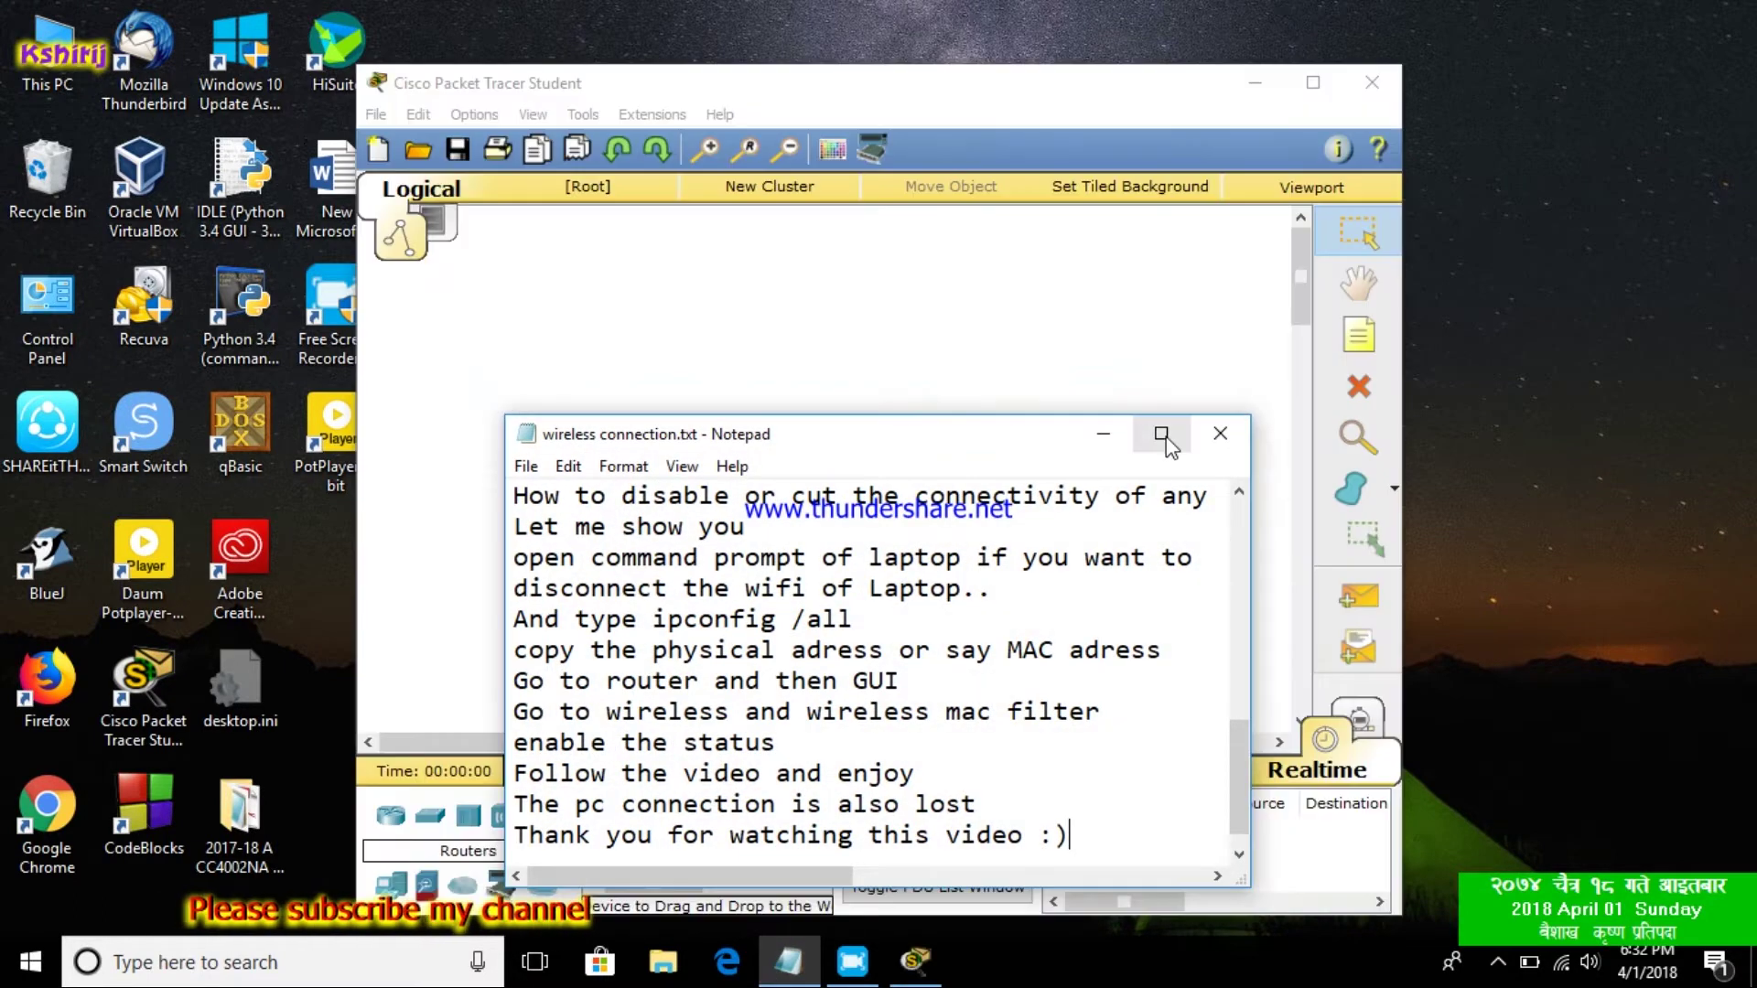
Maximize Notepad, highlight the first note line 'Open Cisco Packet tracer', then restore the window
left_click(1161, 432)
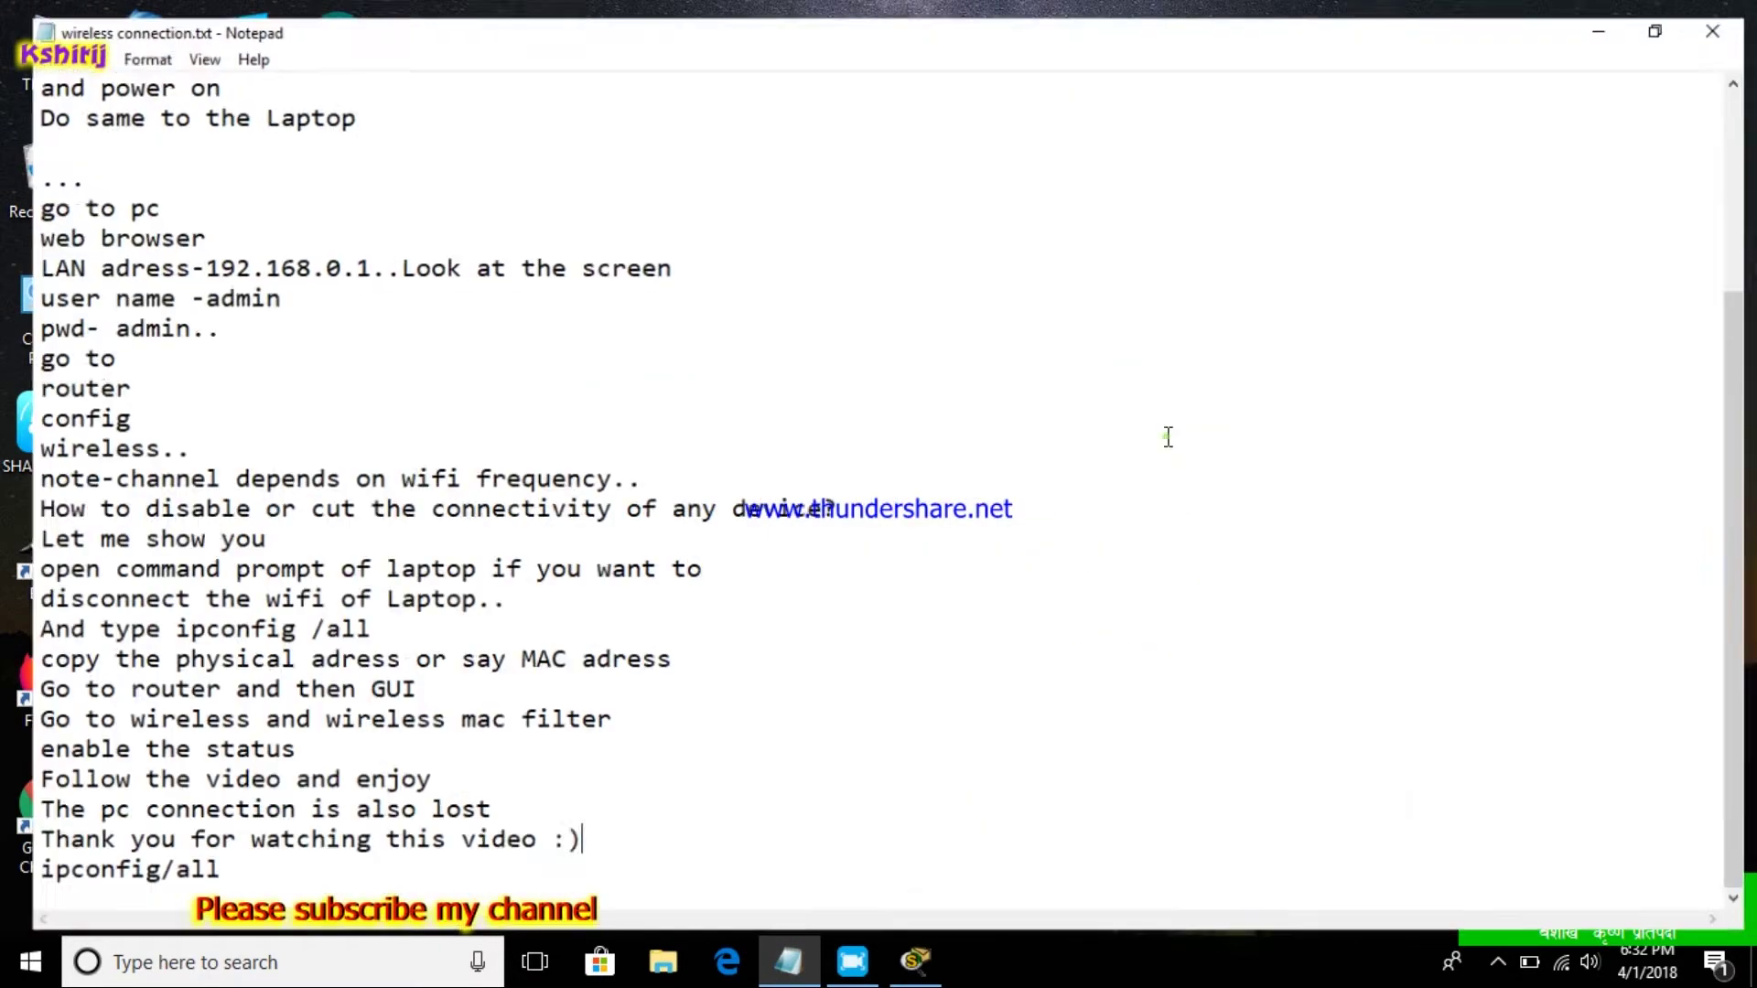
scroll(352, 219, "up", 3)
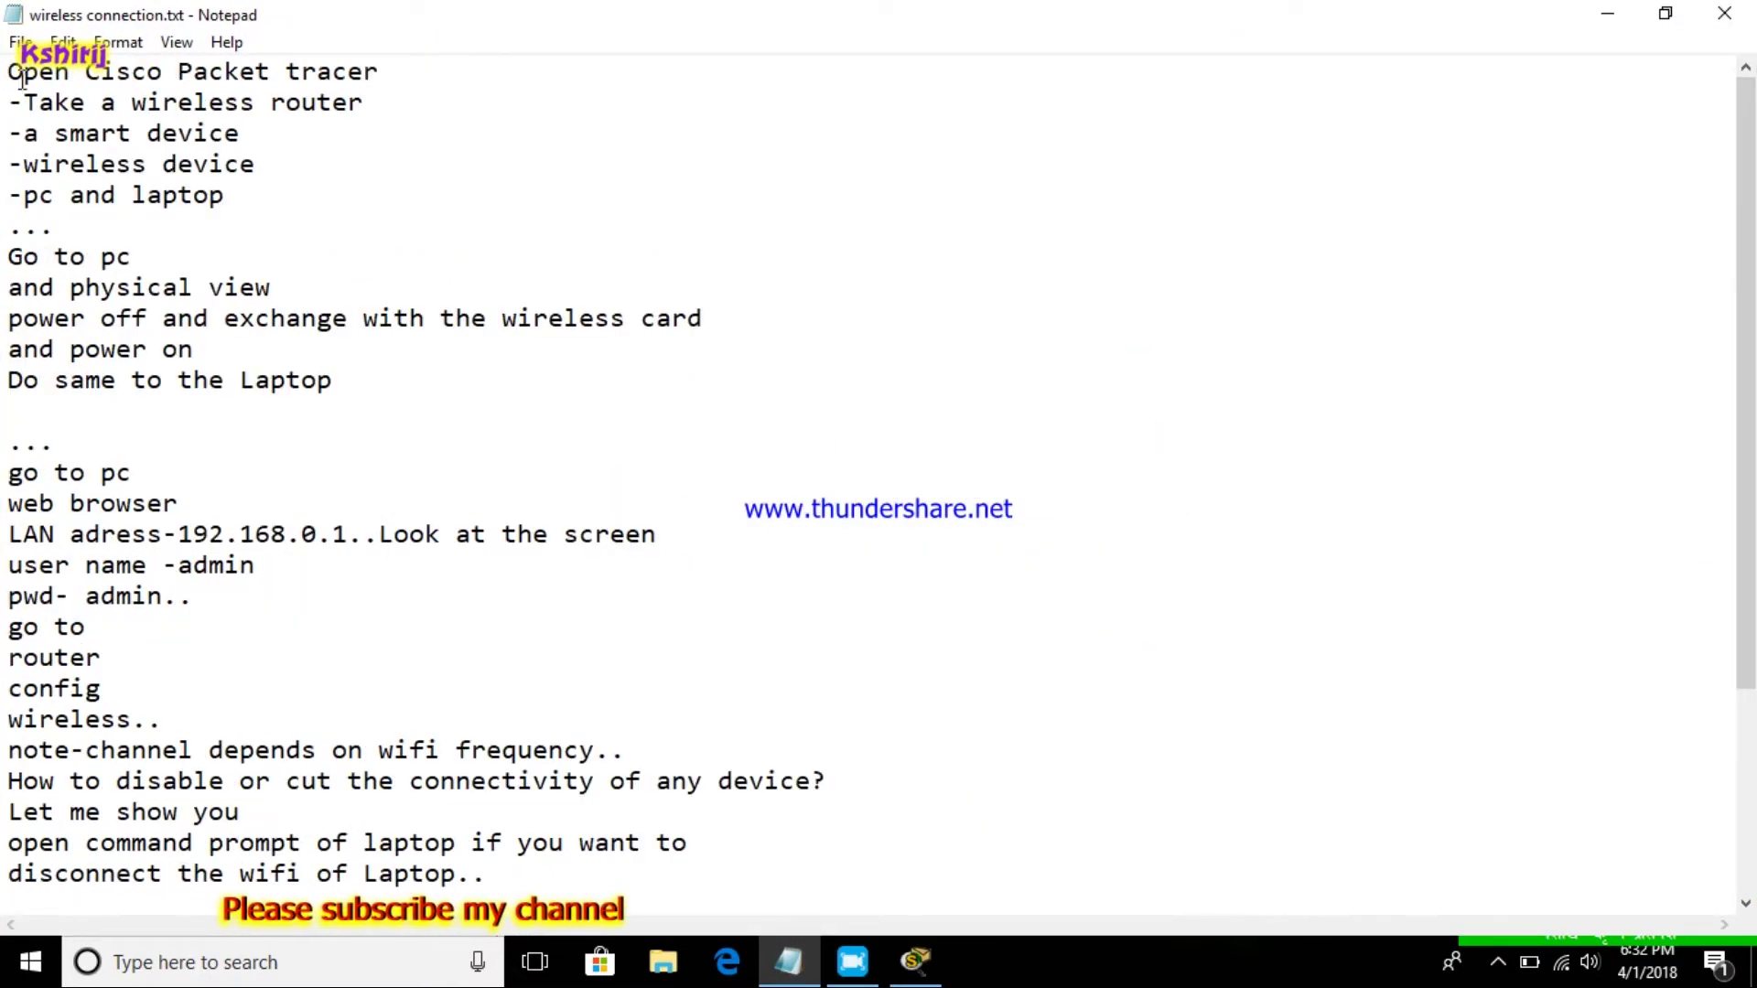
left_click_drag(6, 72, 358, 69)
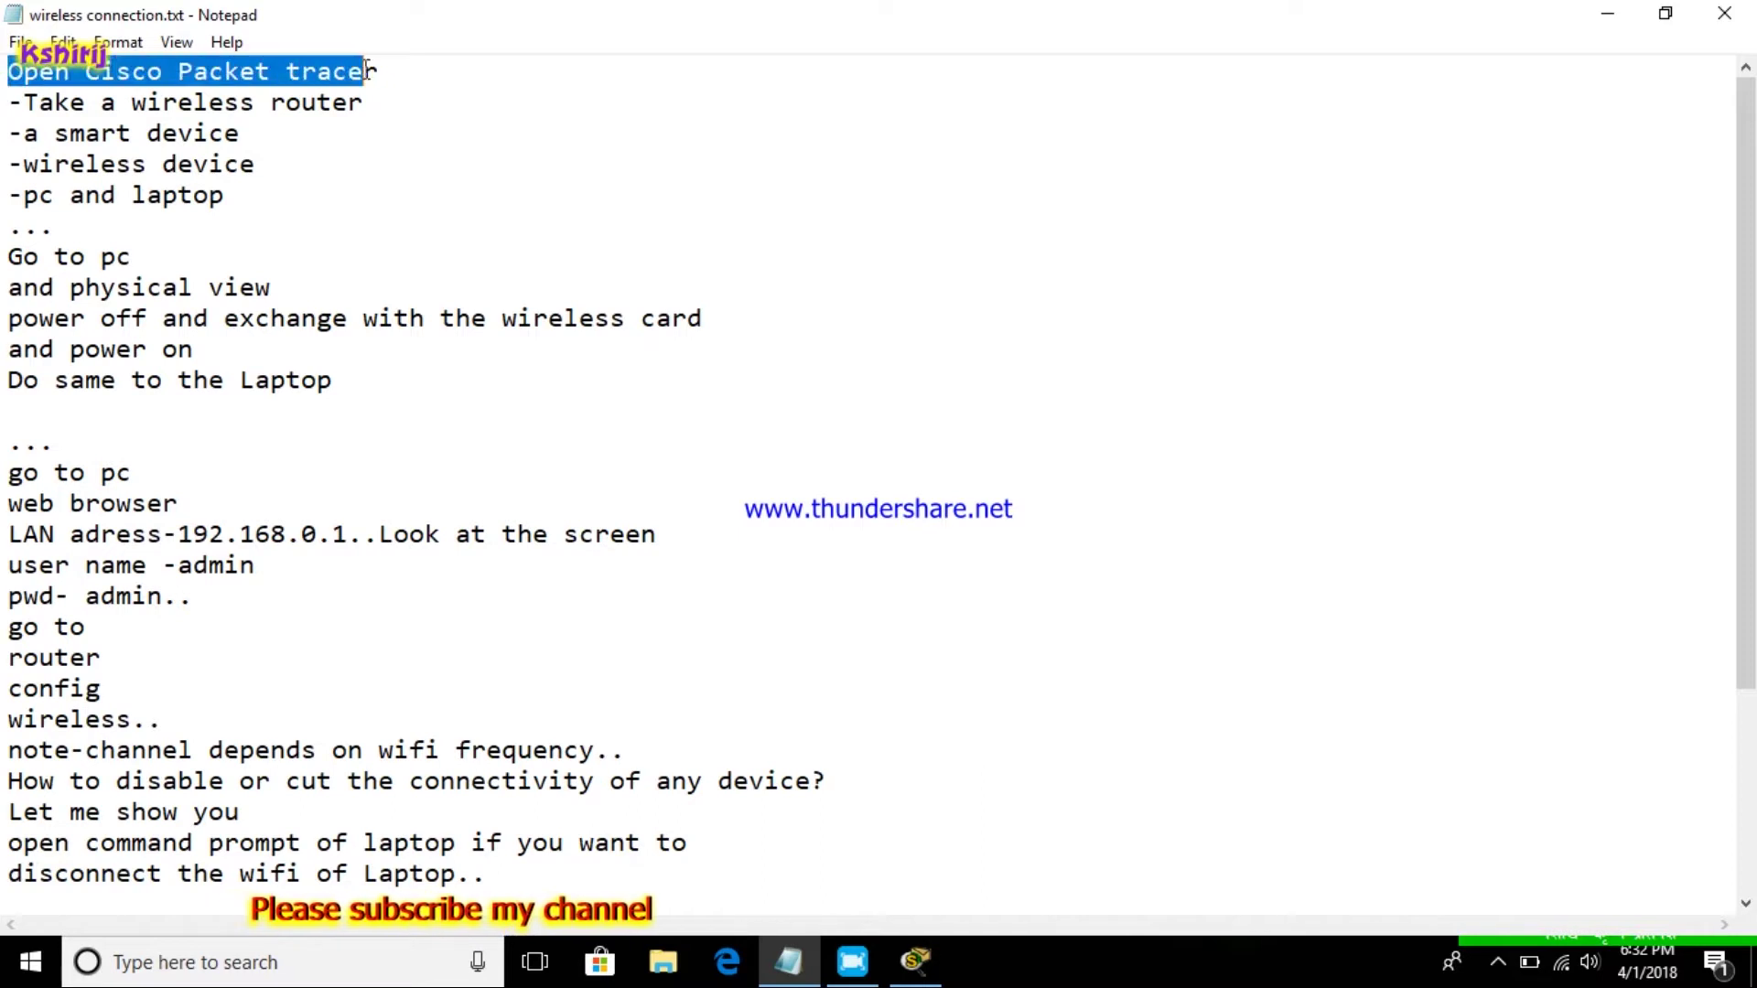
double_click(198, 18)
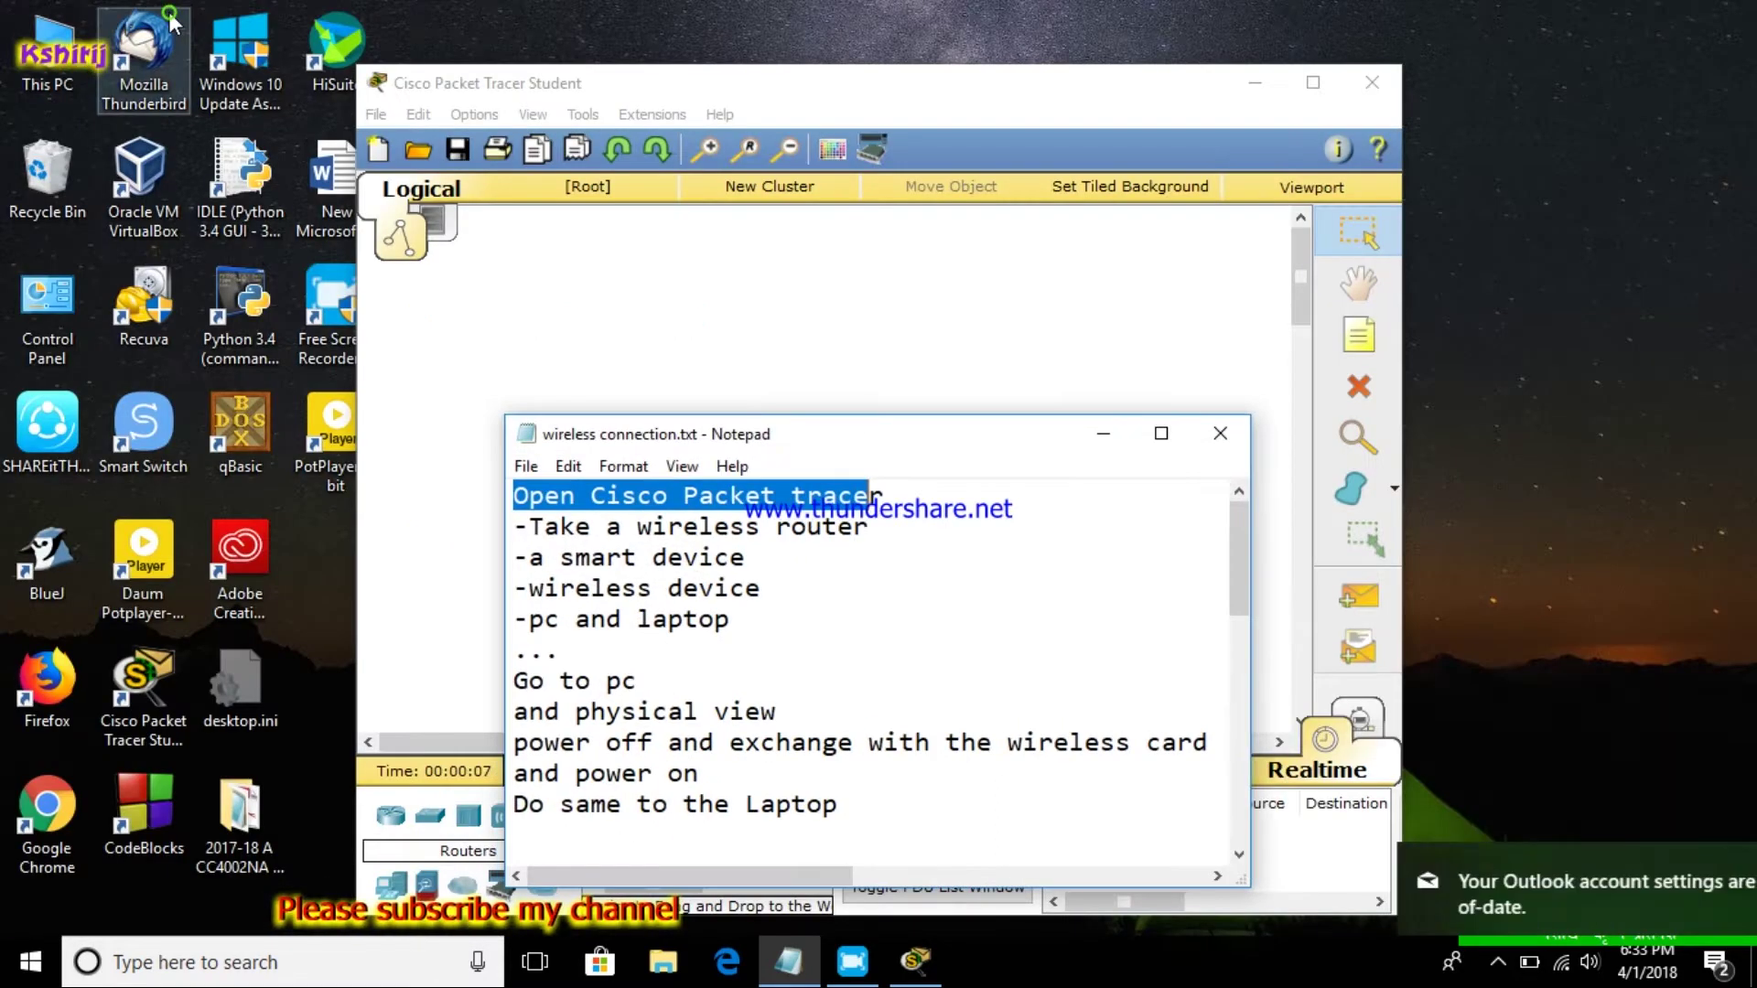
Bring Packet Tracer up full screen and place a WRT300N wireless router on the workspace
left_click(1158, 434)
left_click(1598, 21)
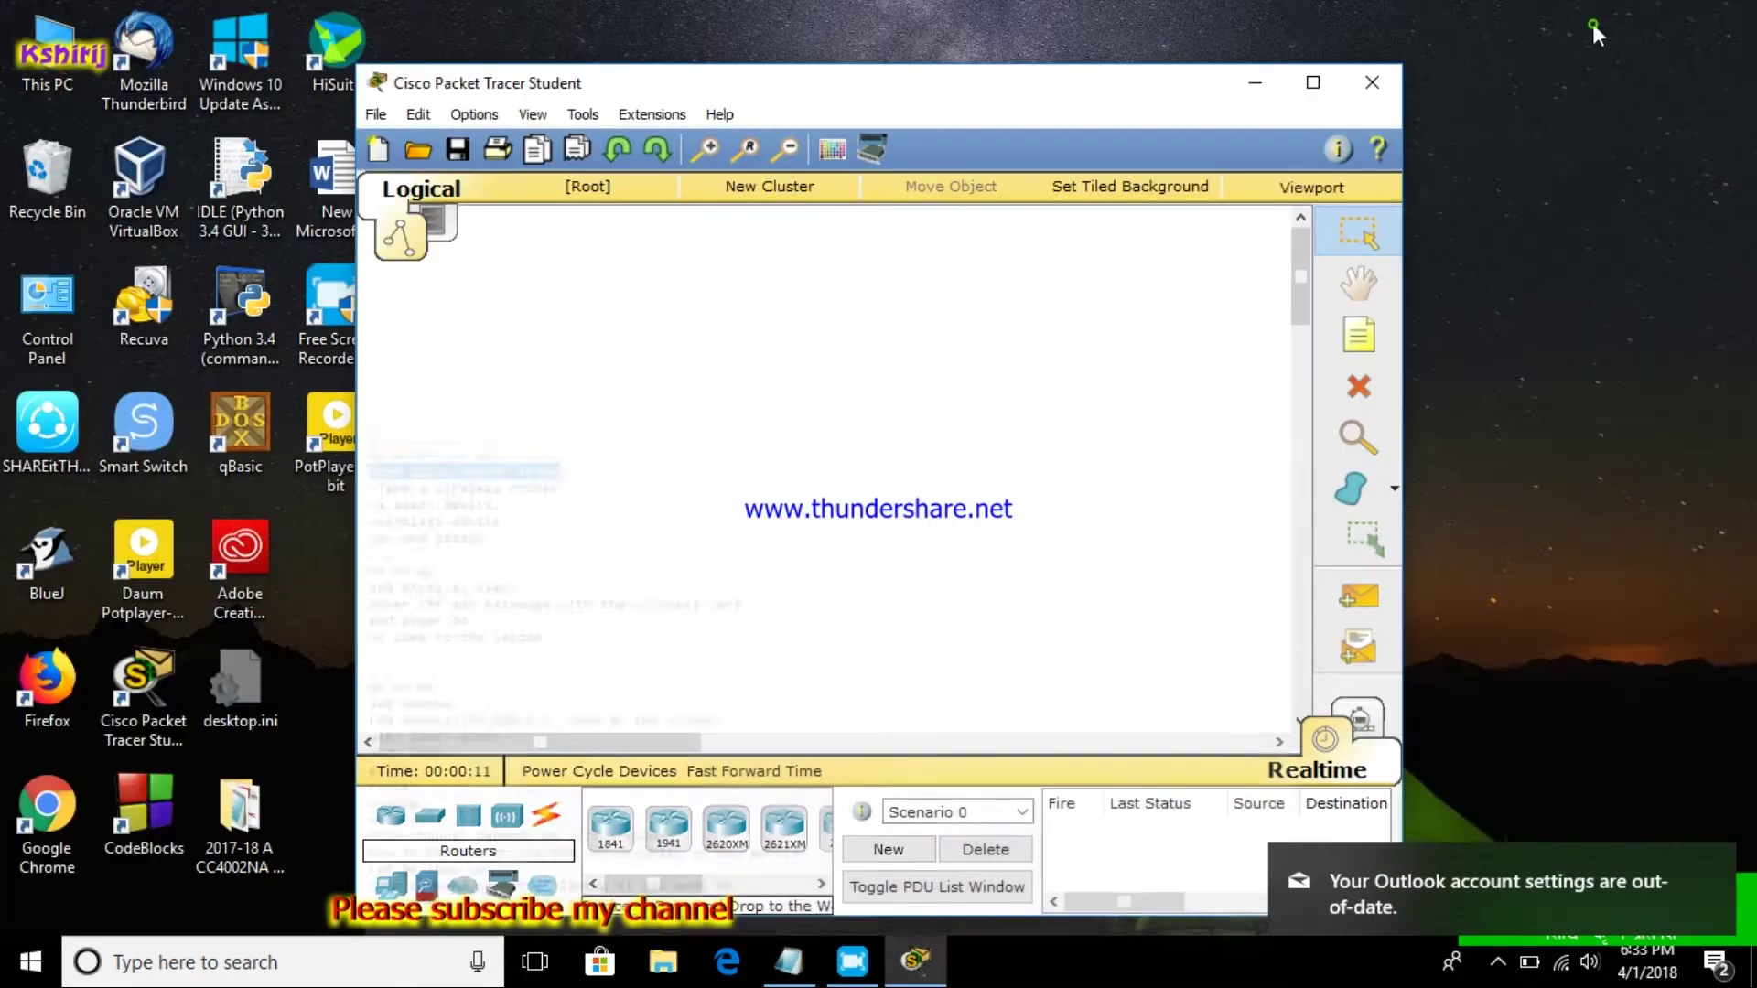
left_click(1314, 83)
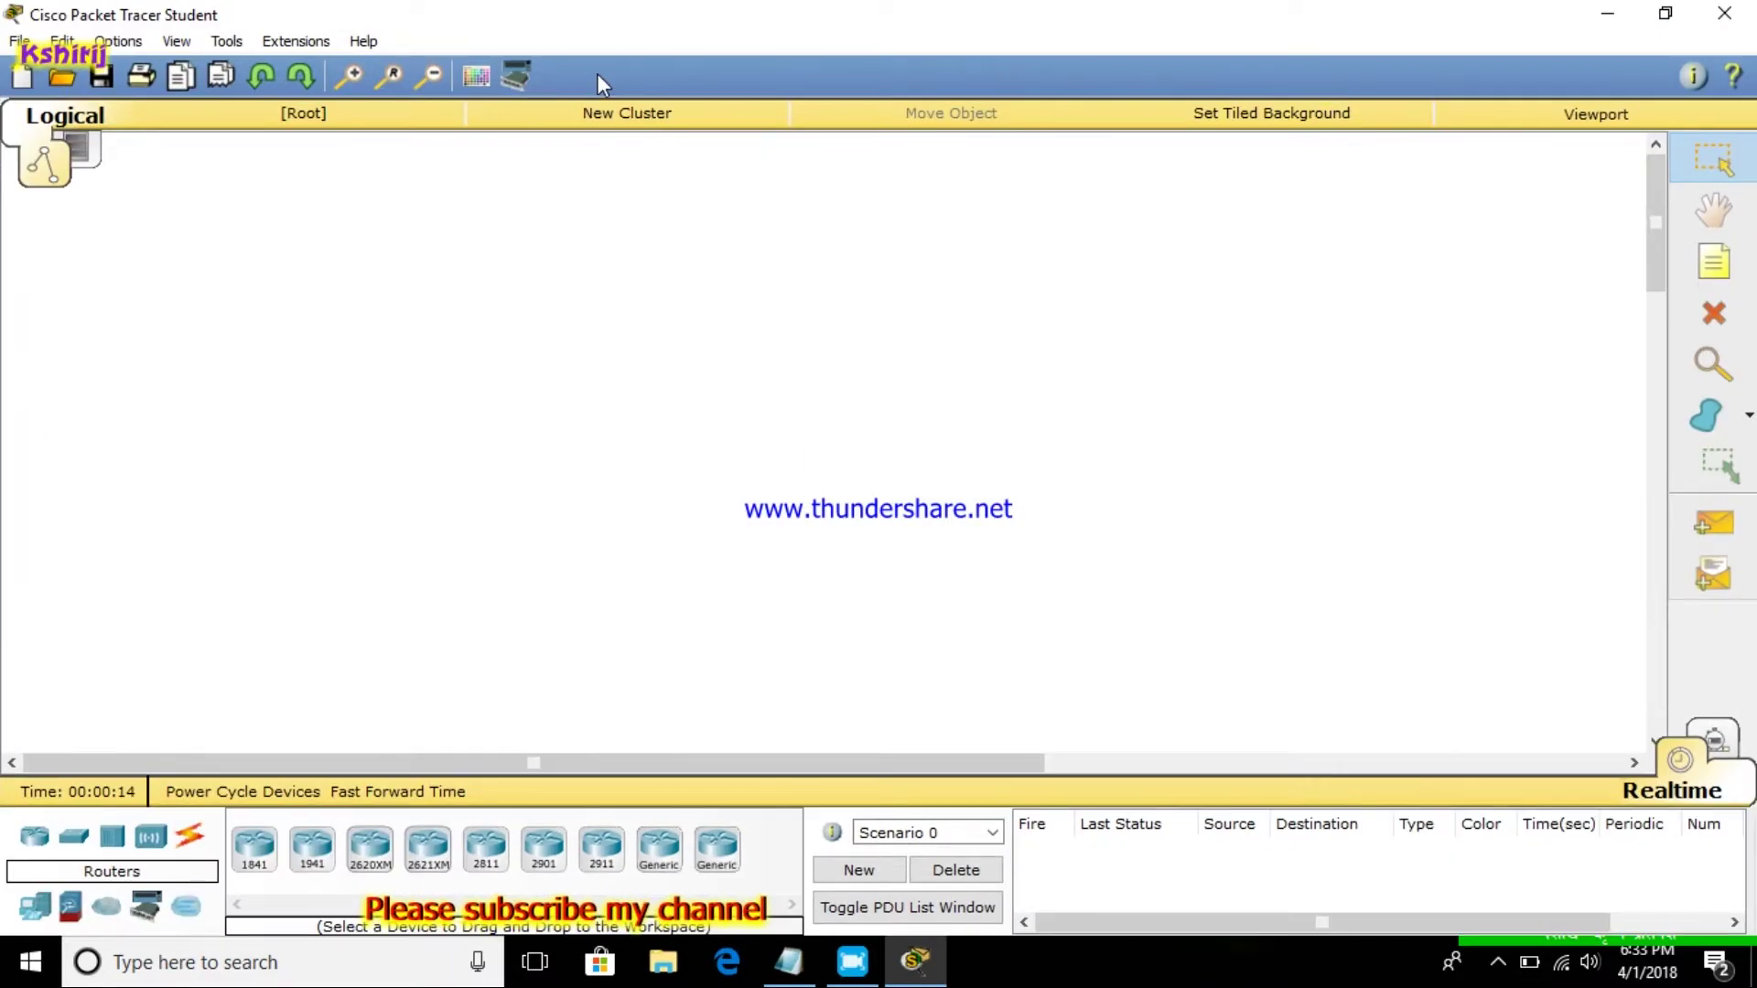
left_click(151, 837)
left_click_drag(428, 849, 700, 294)
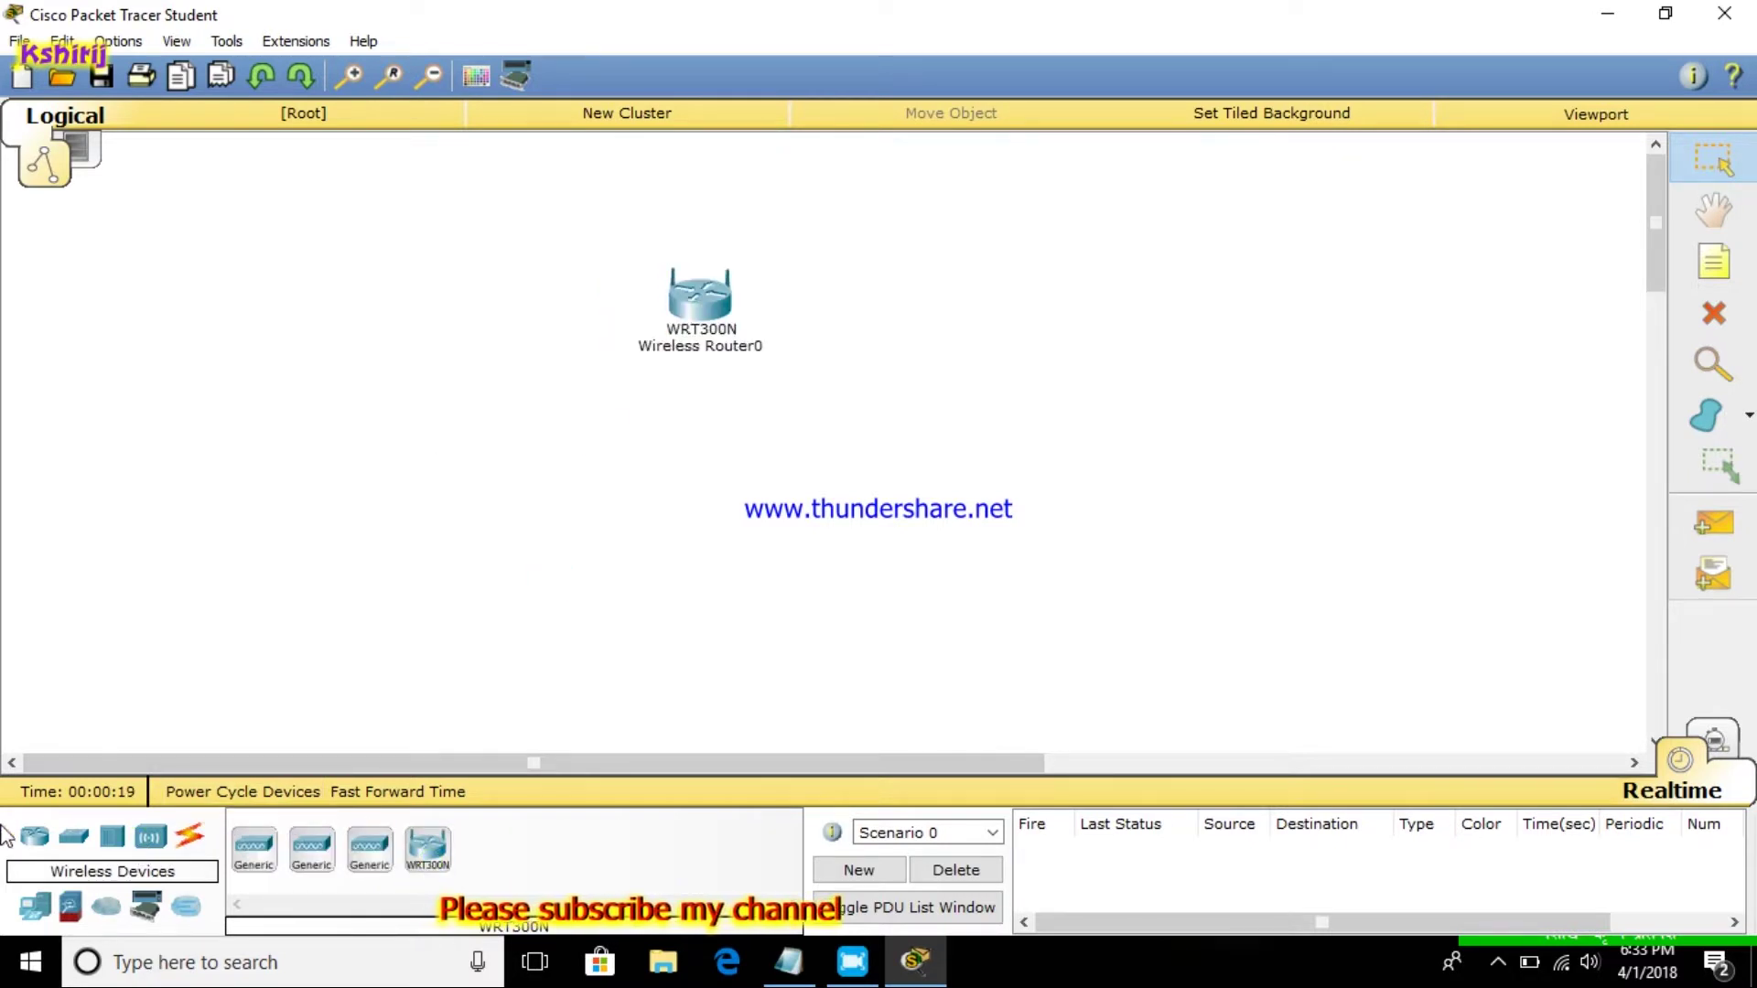
Add a PDA, wireless tablet, laptop and PC, lining up the laptop and PC
left_click(33, 910)
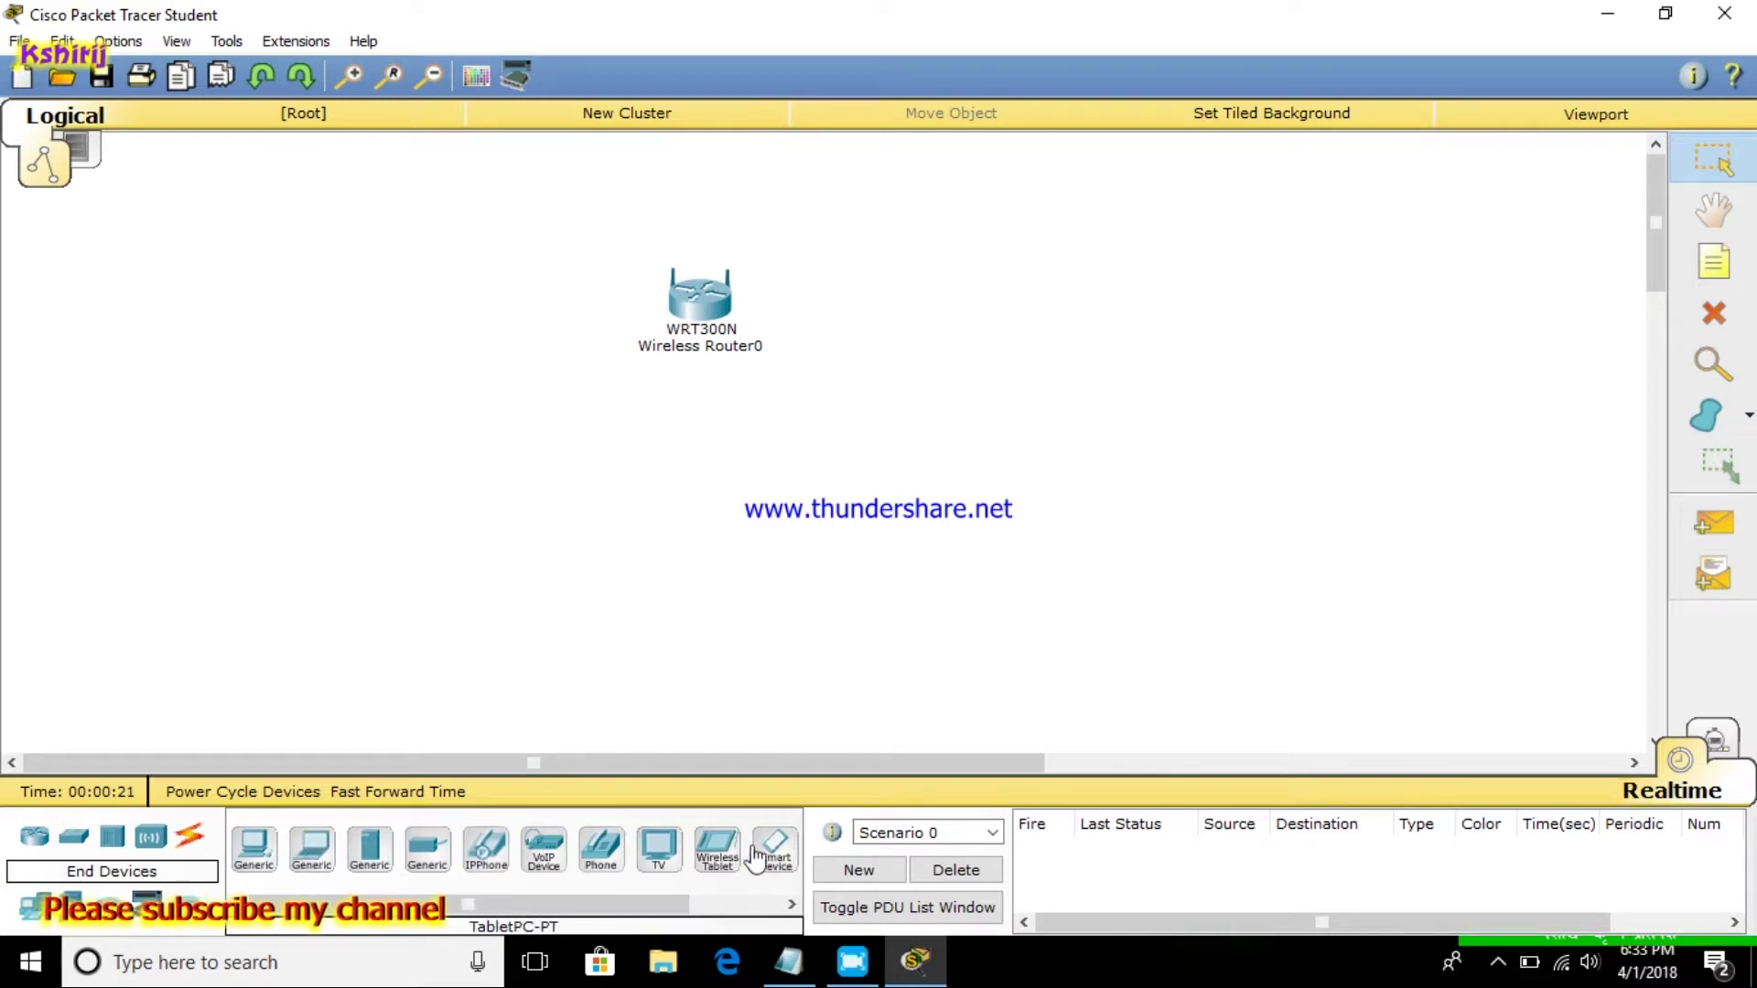
left_click_drag(775, 850, 1109, 563)
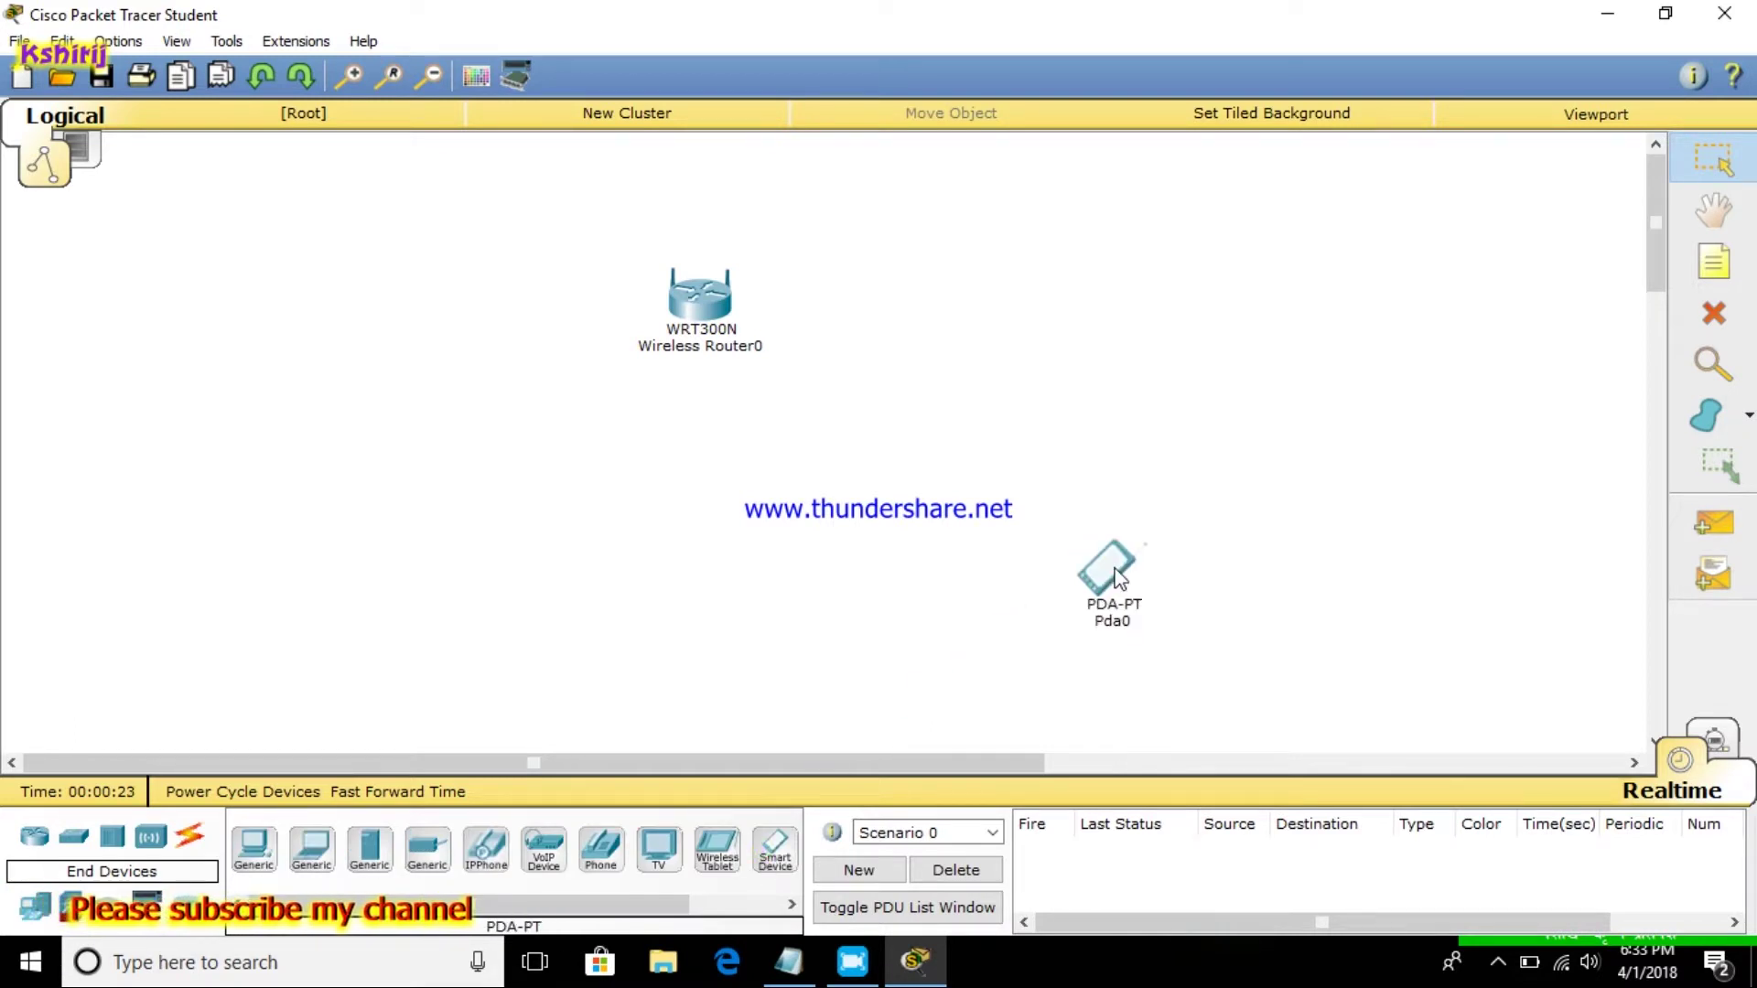
left_click_drag(730, 860, 860, 615)
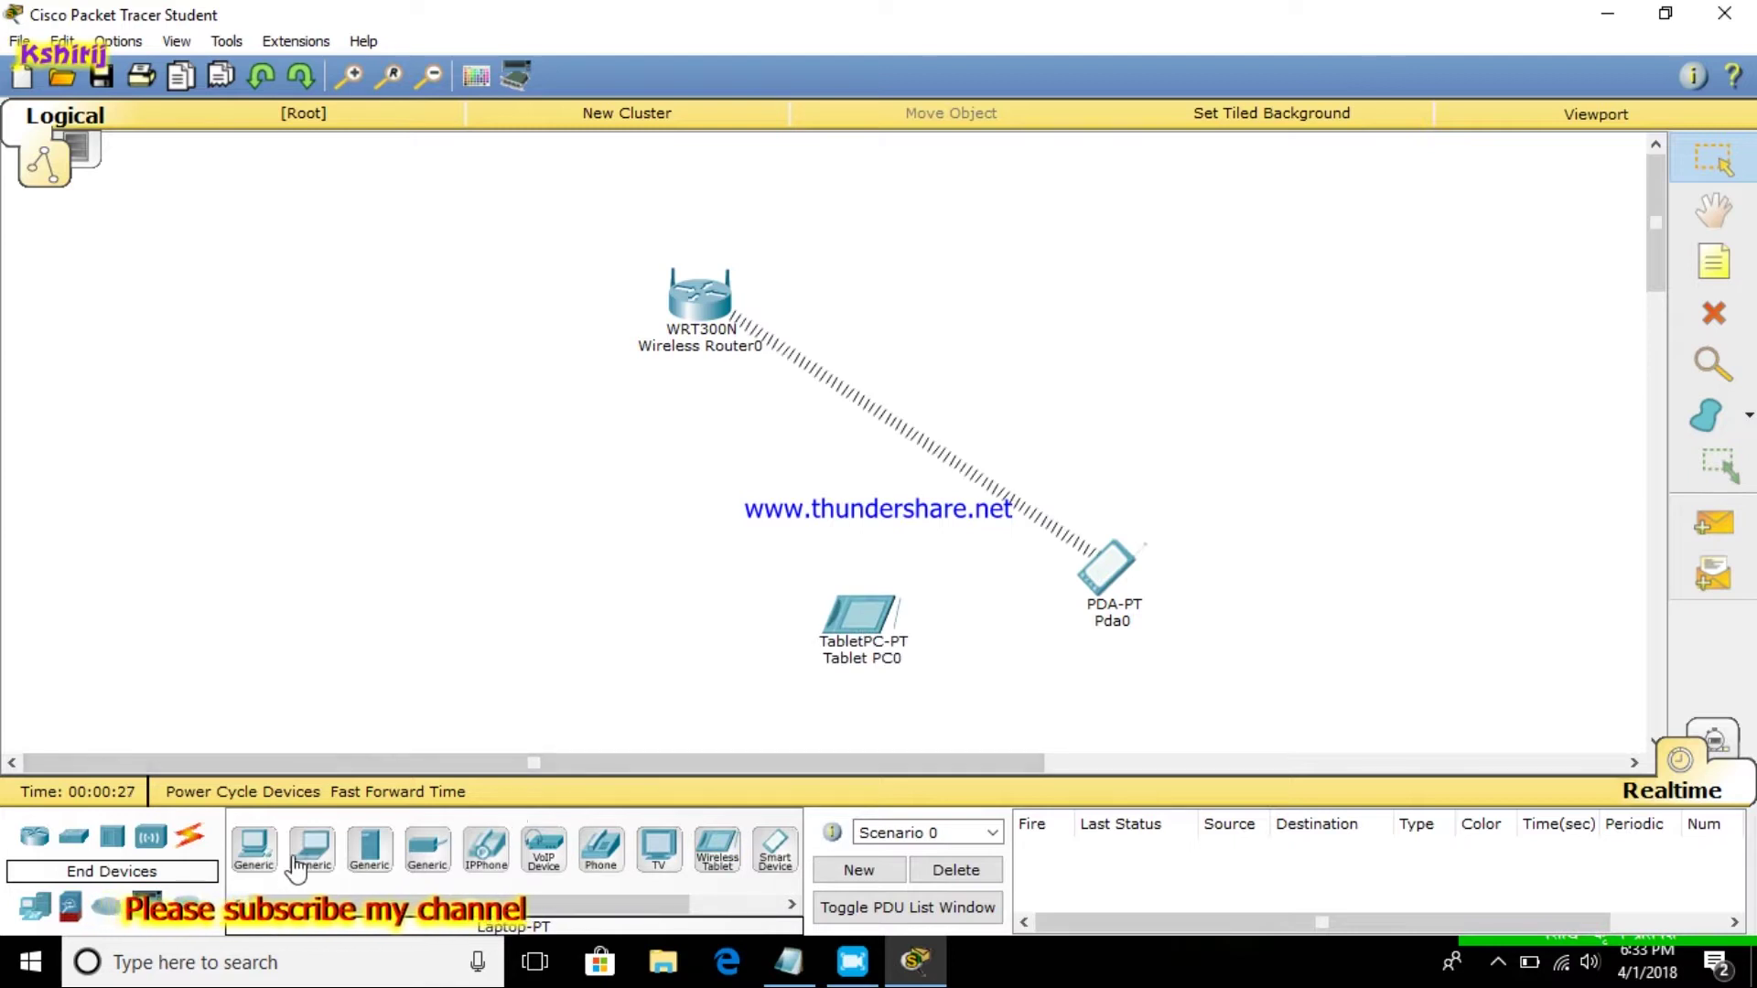
left_click_drag(311, 849, 570, 617)
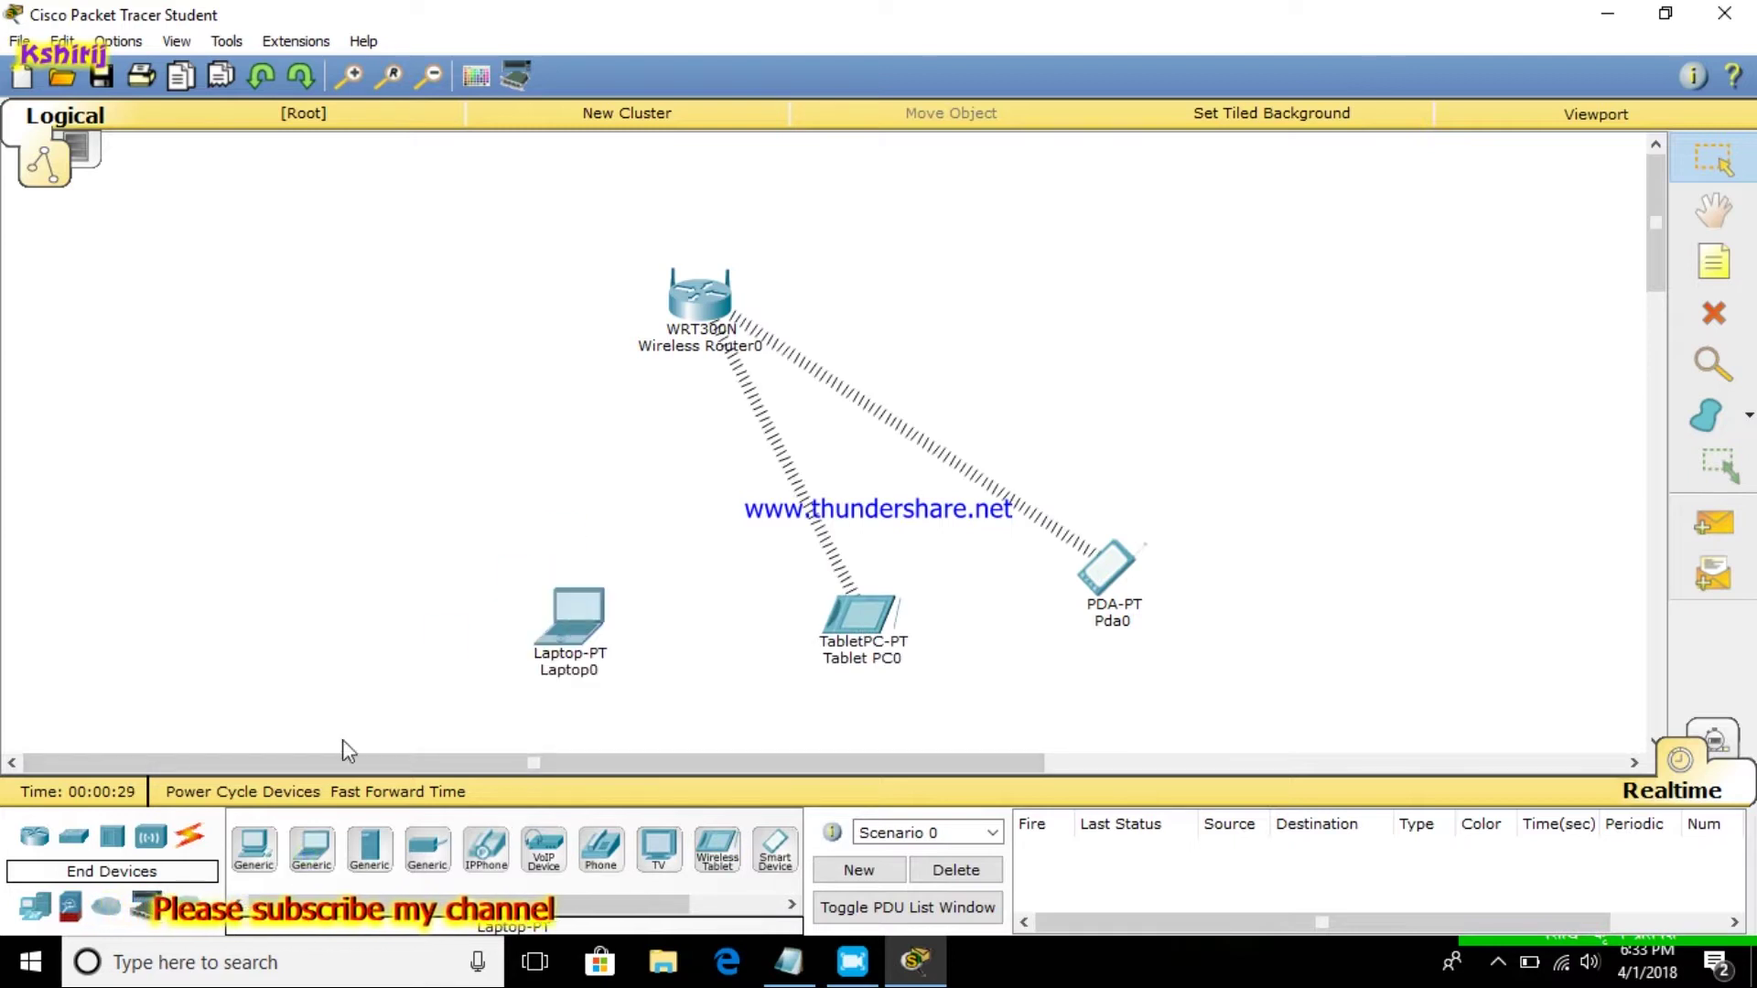
left_click_drag(263, 874, 304, 618)
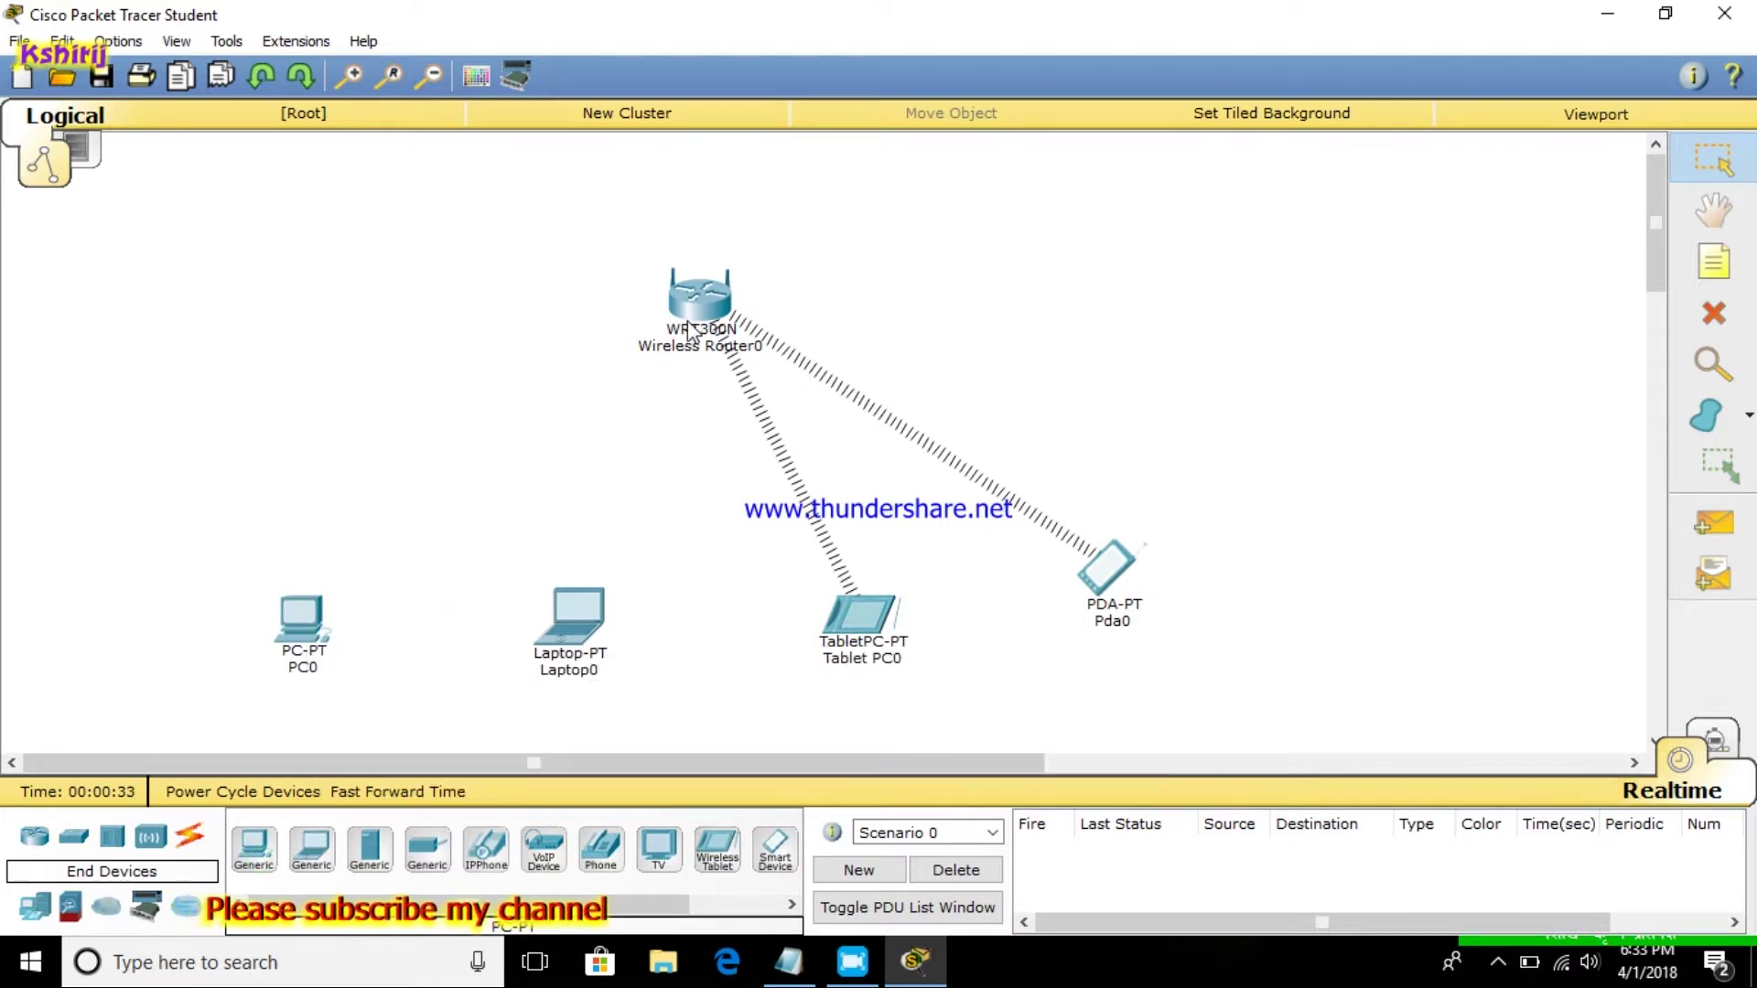
mouse_move(693, 325)
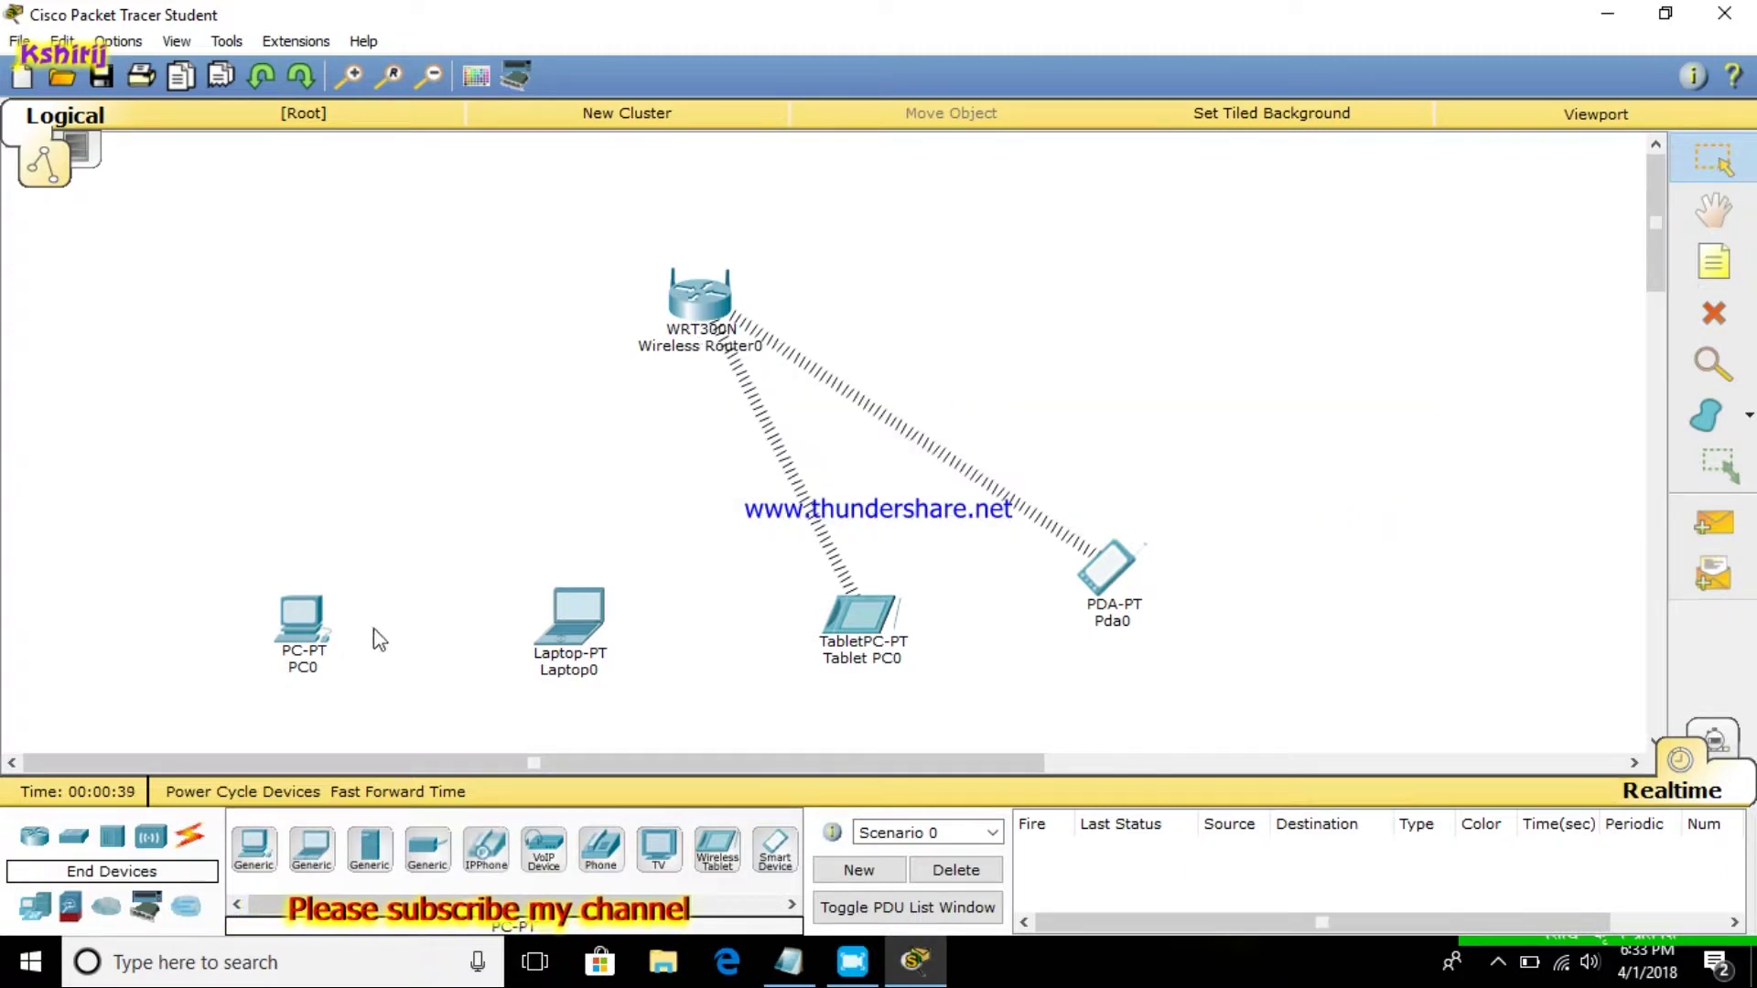
left_click_drag(567, 602, 567, 582)
left_click_drag(294, 628, 342, 571)
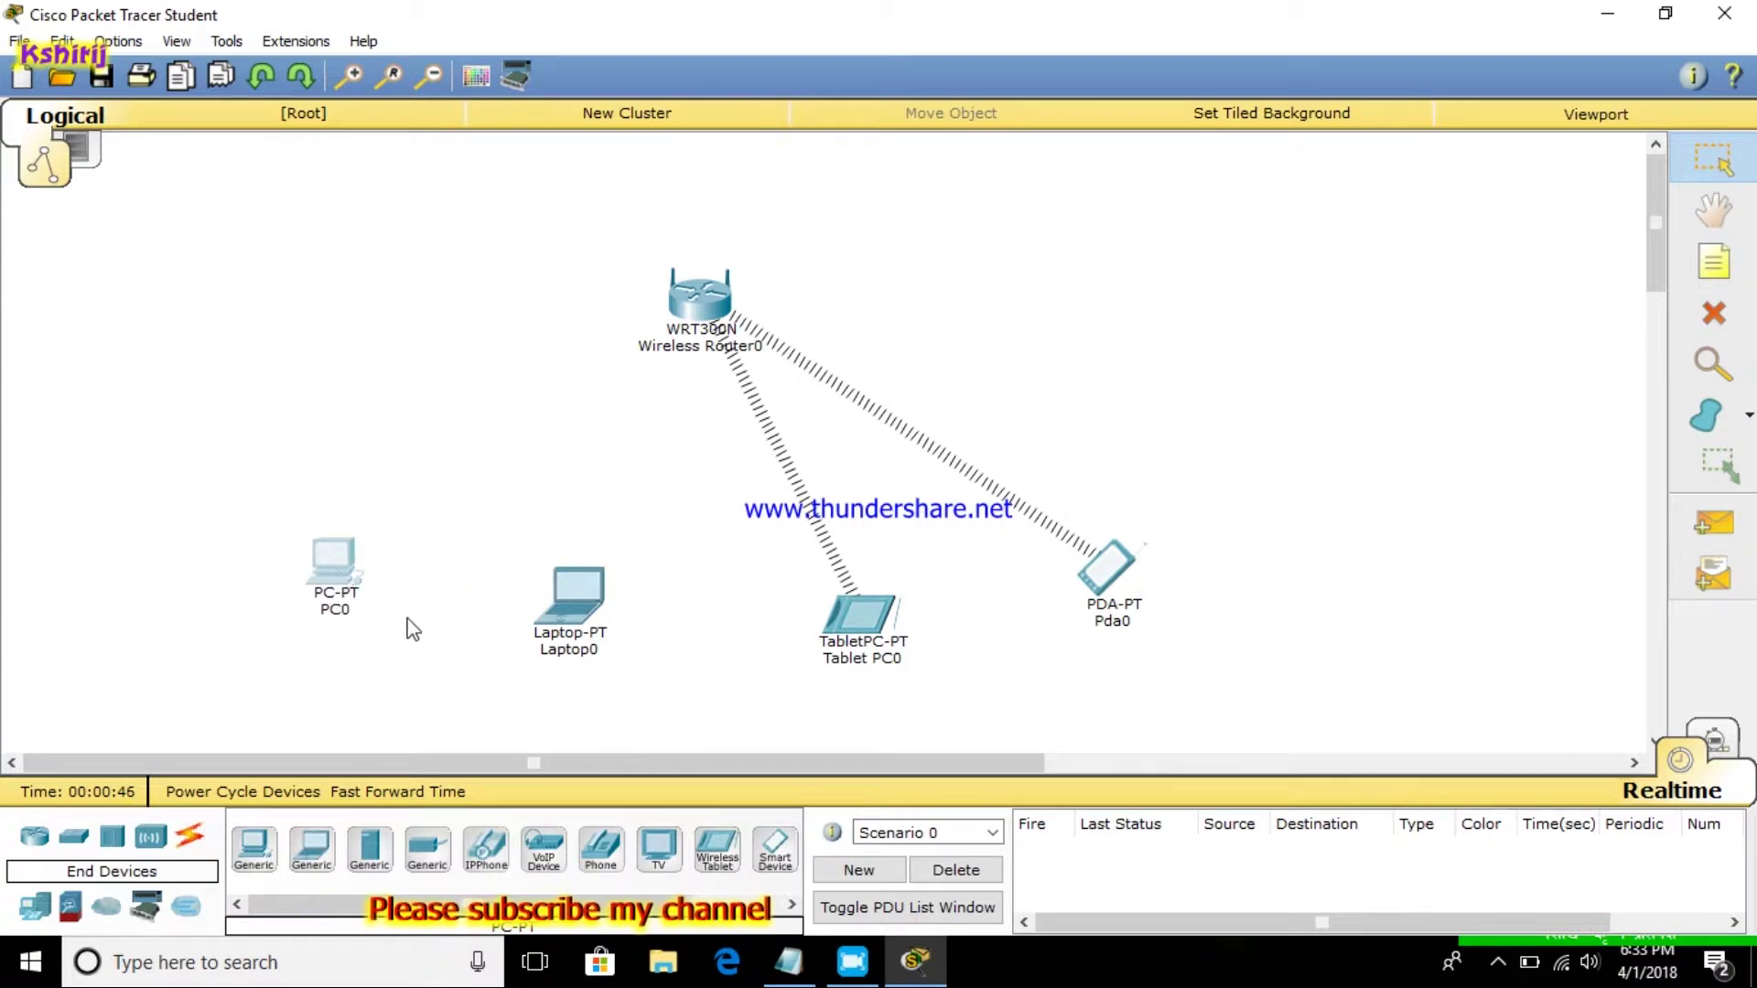
left_click(850, 959)
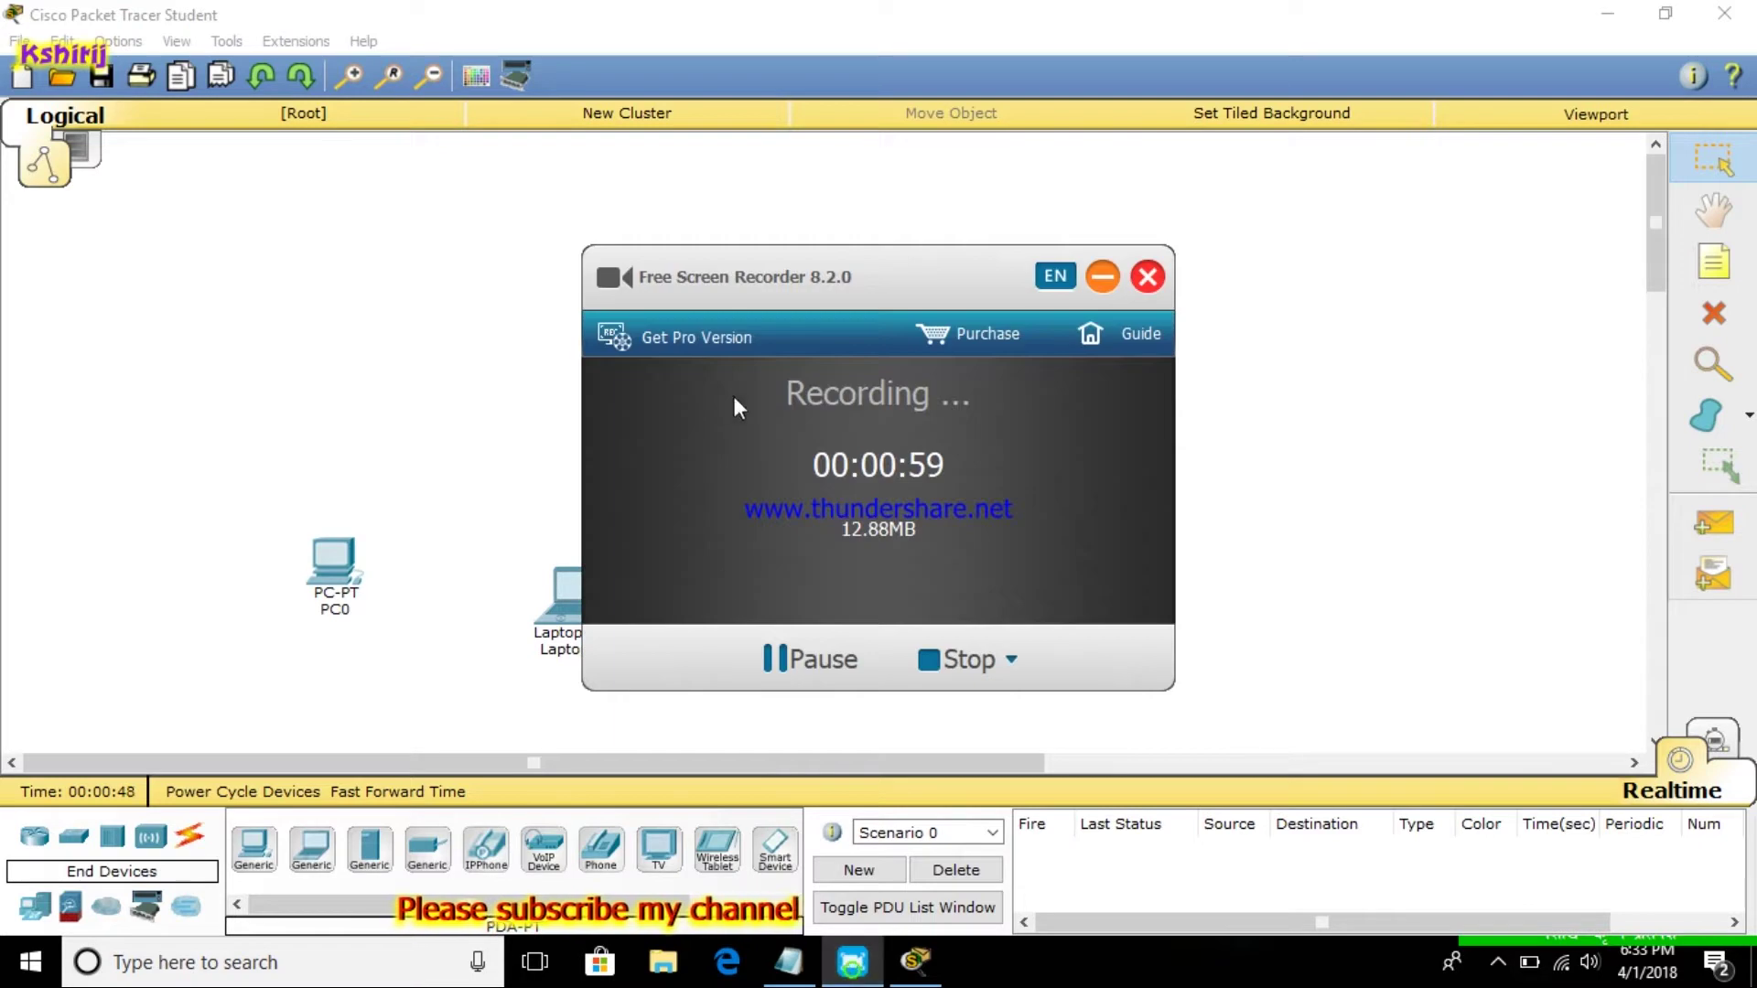
left_click(1144, 278)
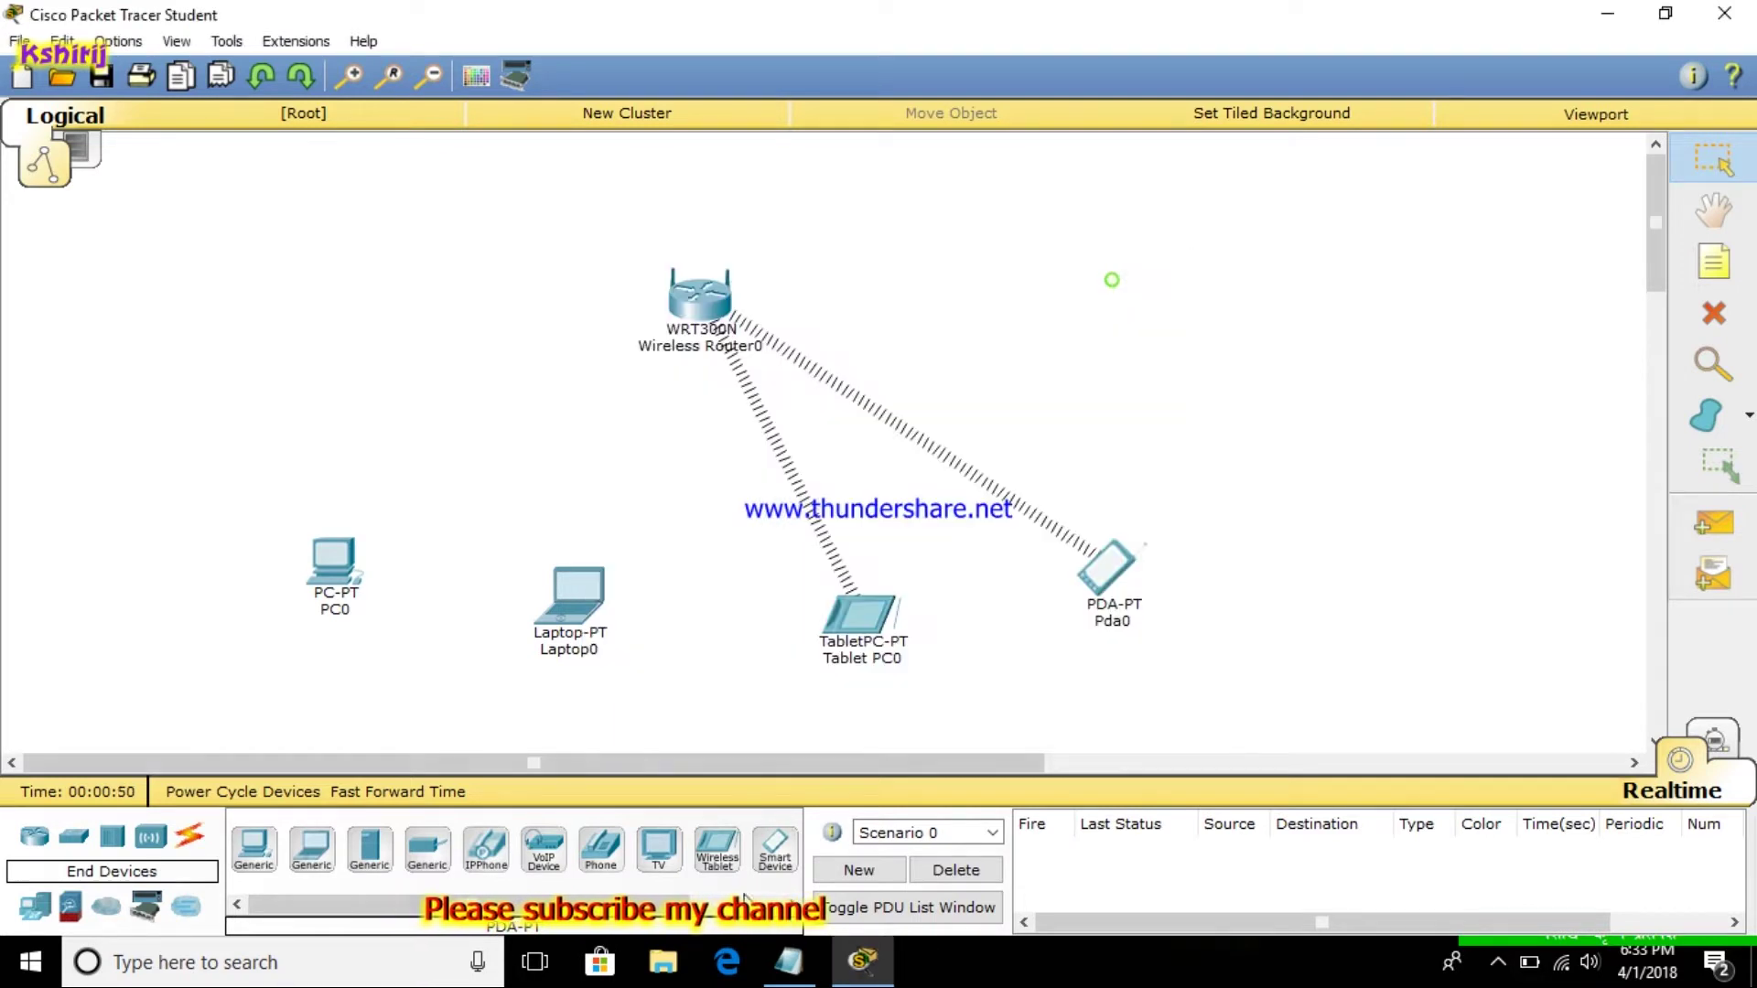
left_click(788, 959)
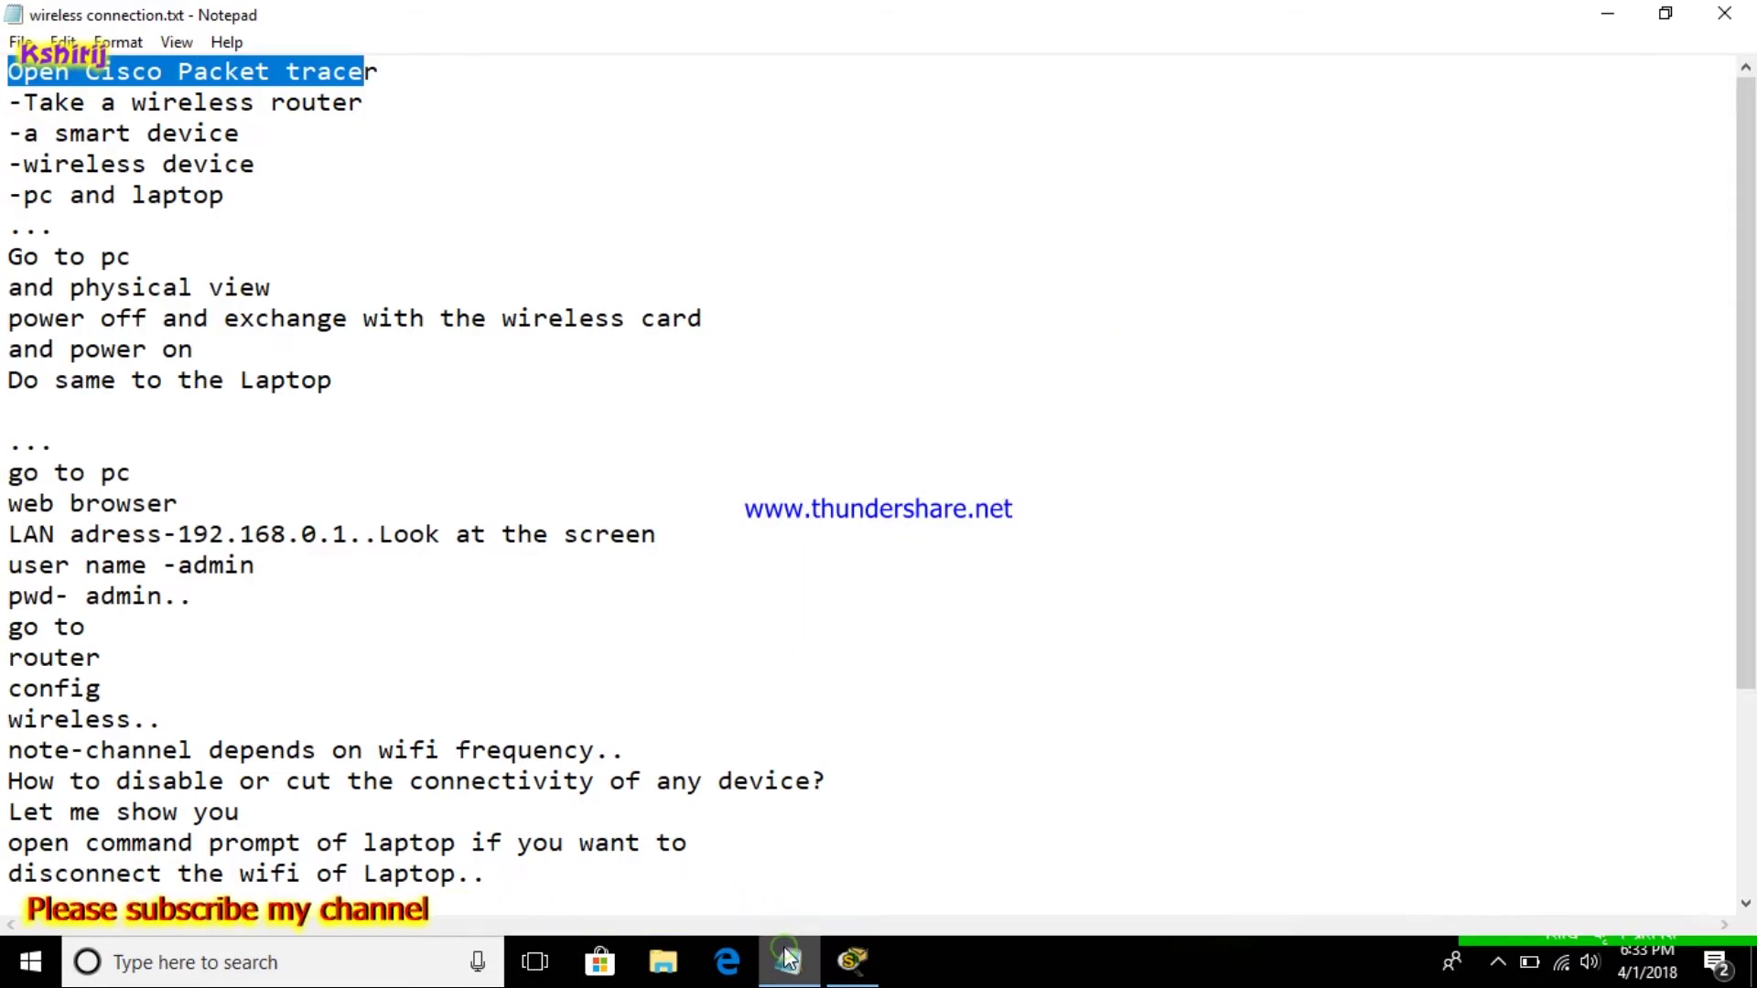
left_click(8, 257)
left_click_drag(7, 257, 365, 344)
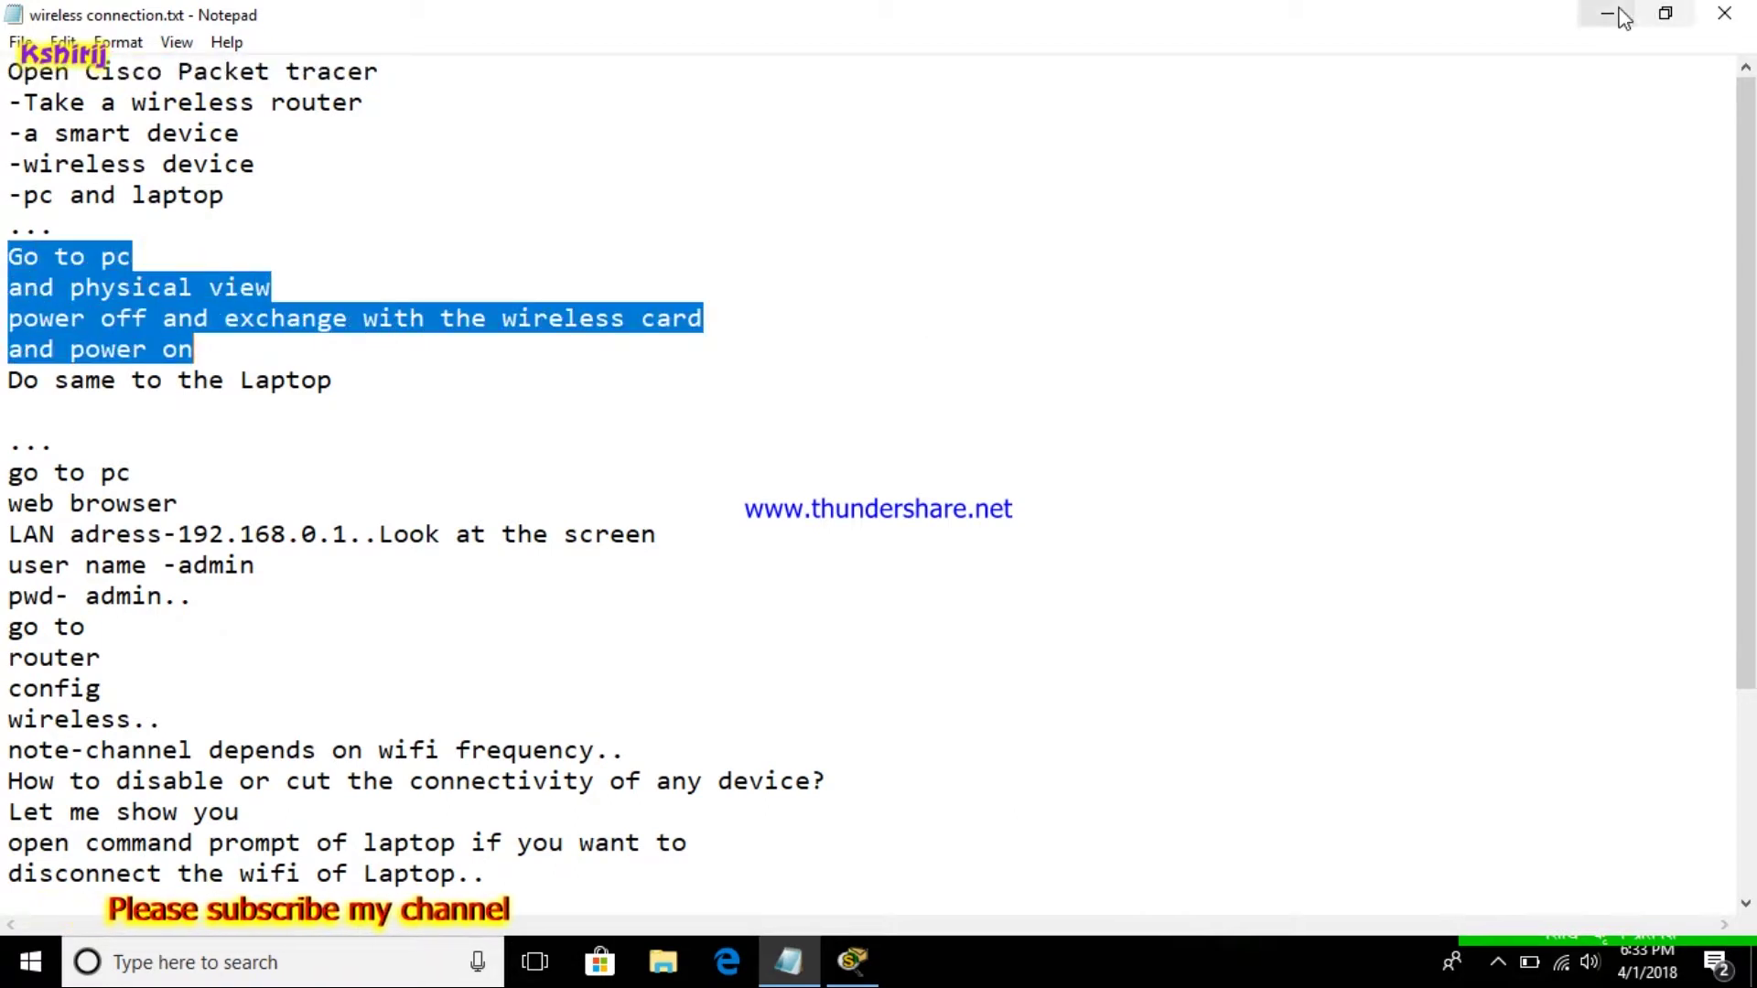
left_click(1608, 13)
left_click(341, 553)
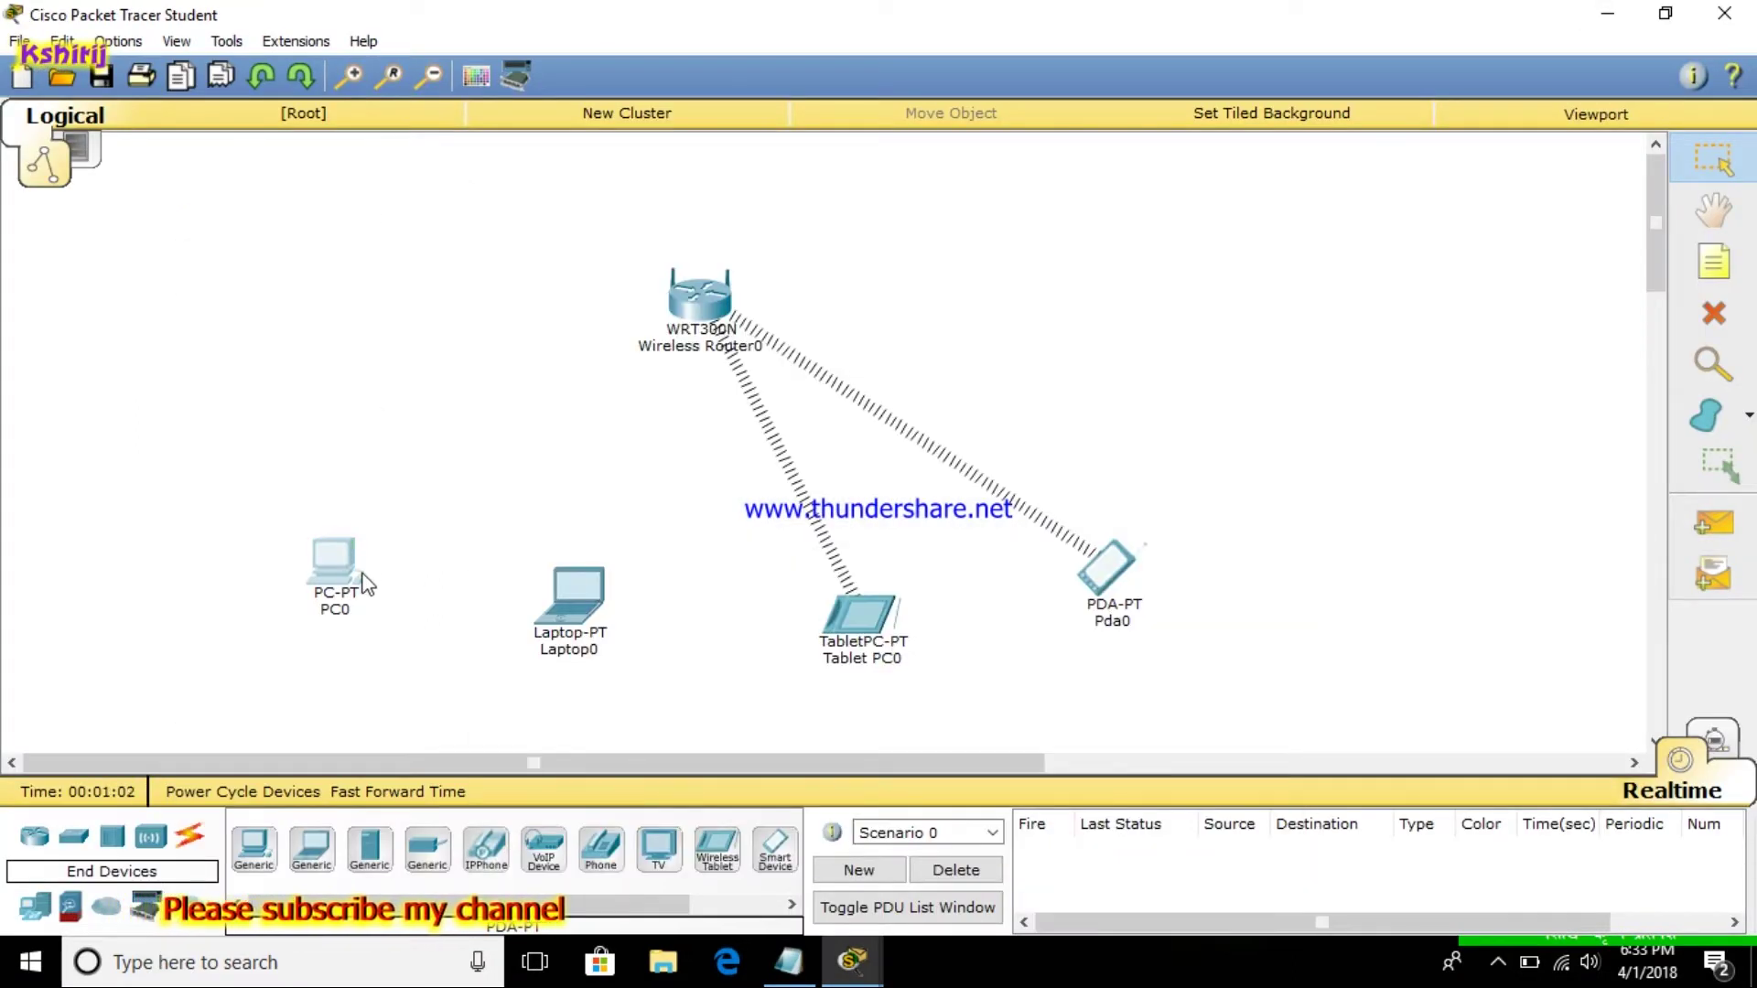
Power down PC0 and swap its wired network card for the WMP300N wireless module
left_click(362, 575)
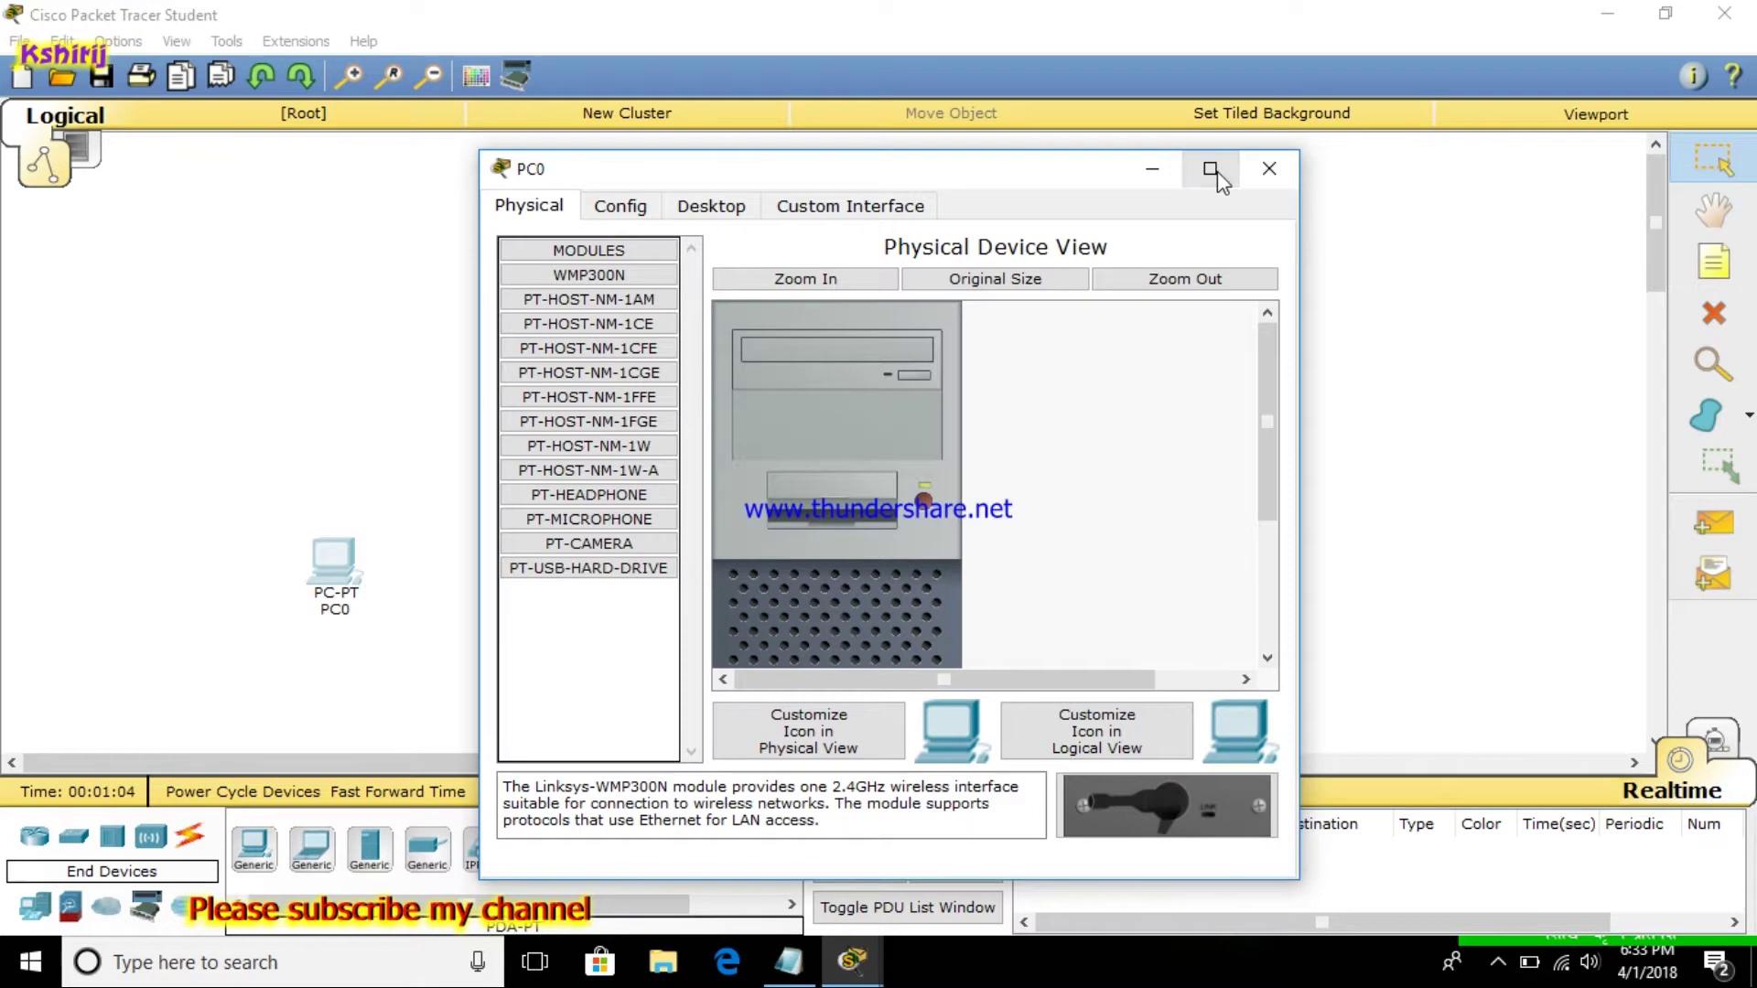
left_click(1212, 170)
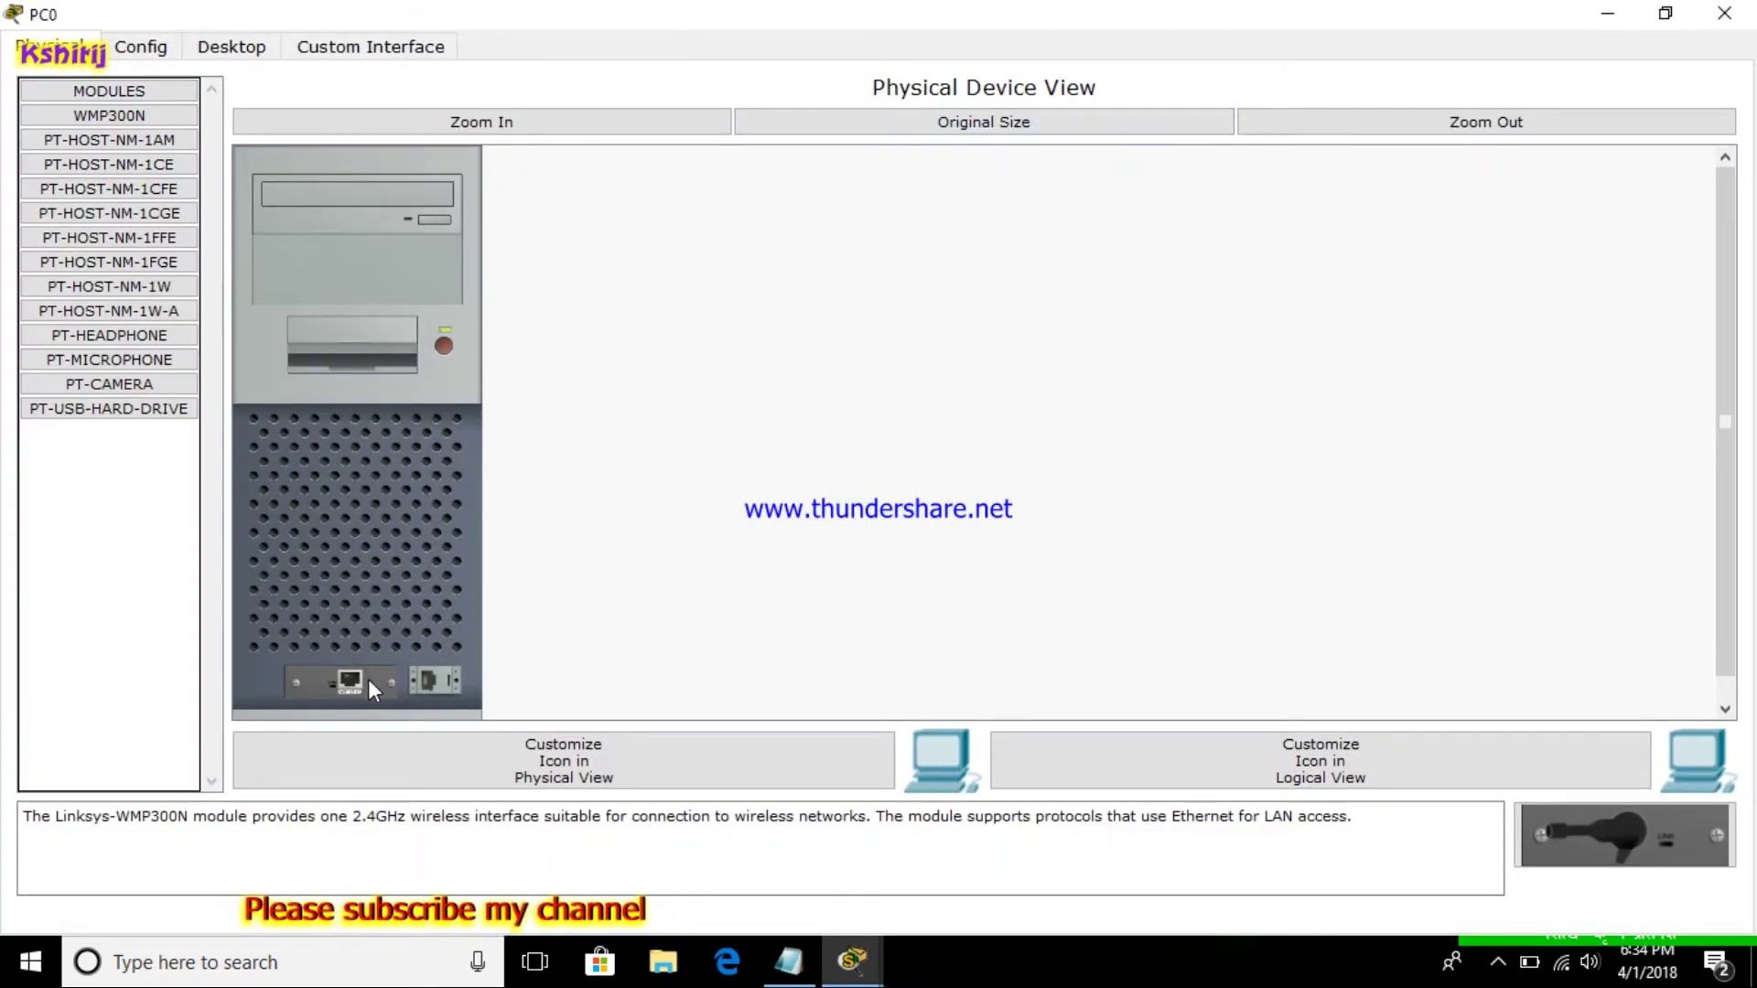
left_click_drag(356, 679, 1666, 842)
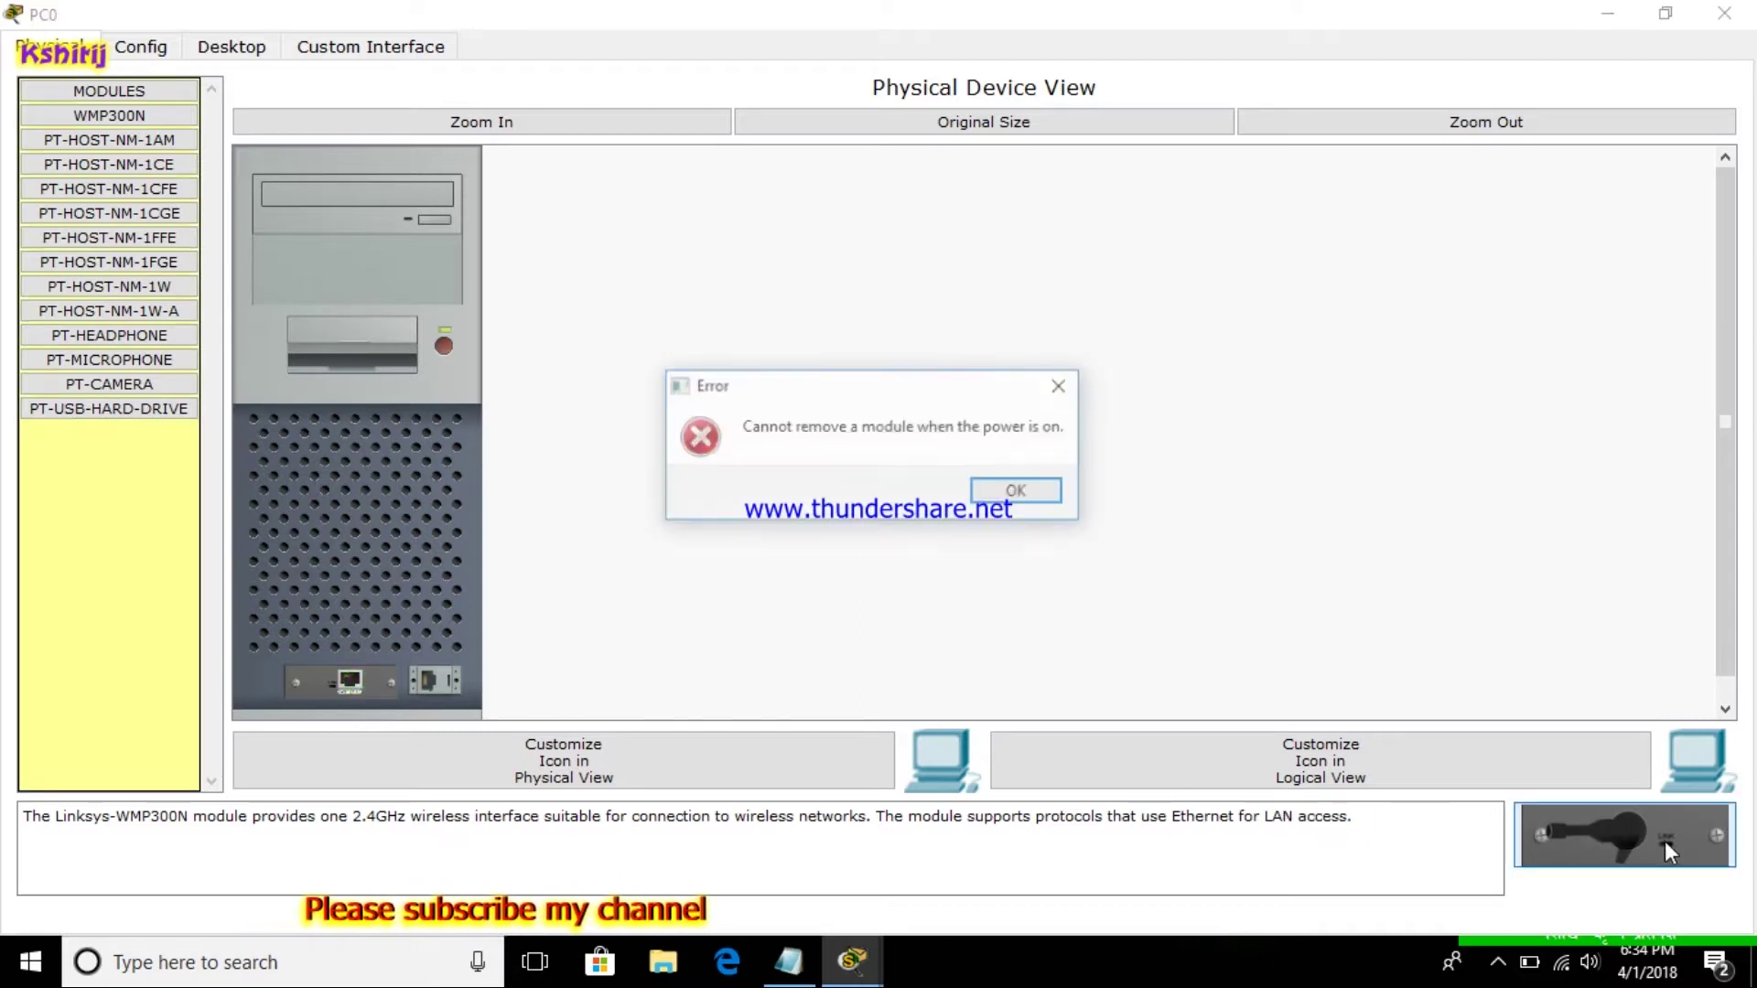
left_click(1014, 492)
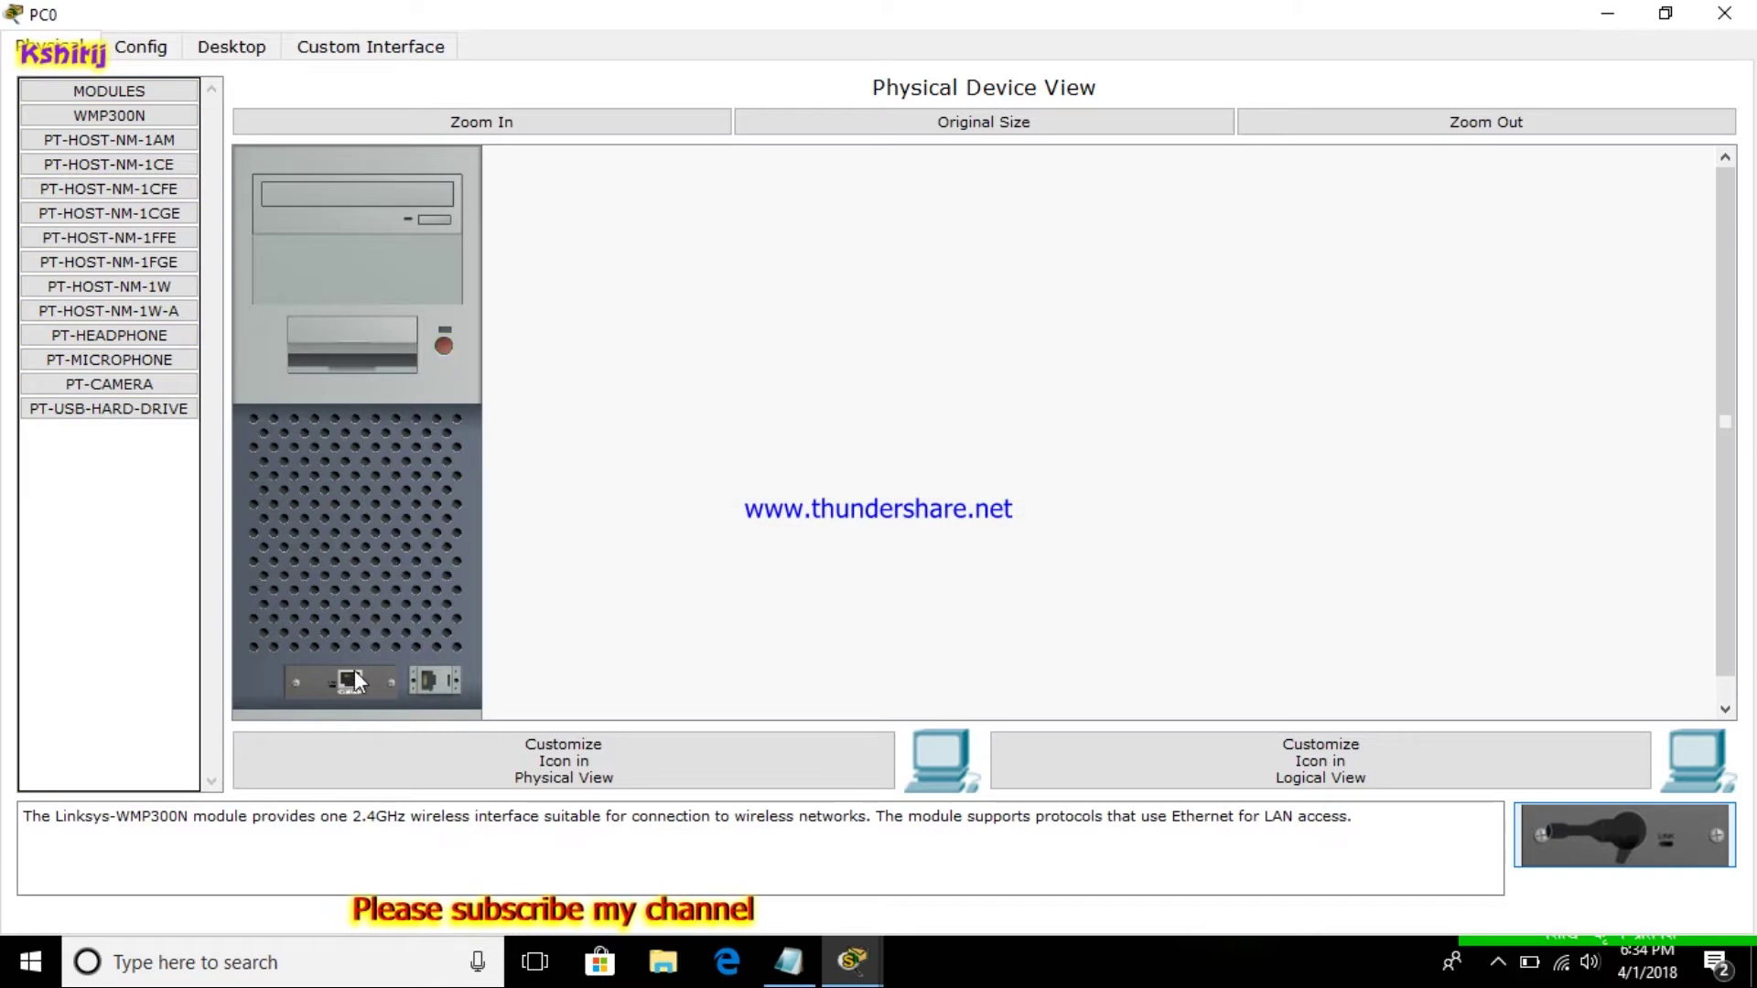
left_click_drag(350, 682, 1632, 835)
left_click(132, 116)
left_click_drag(131, 116, 352, 708)
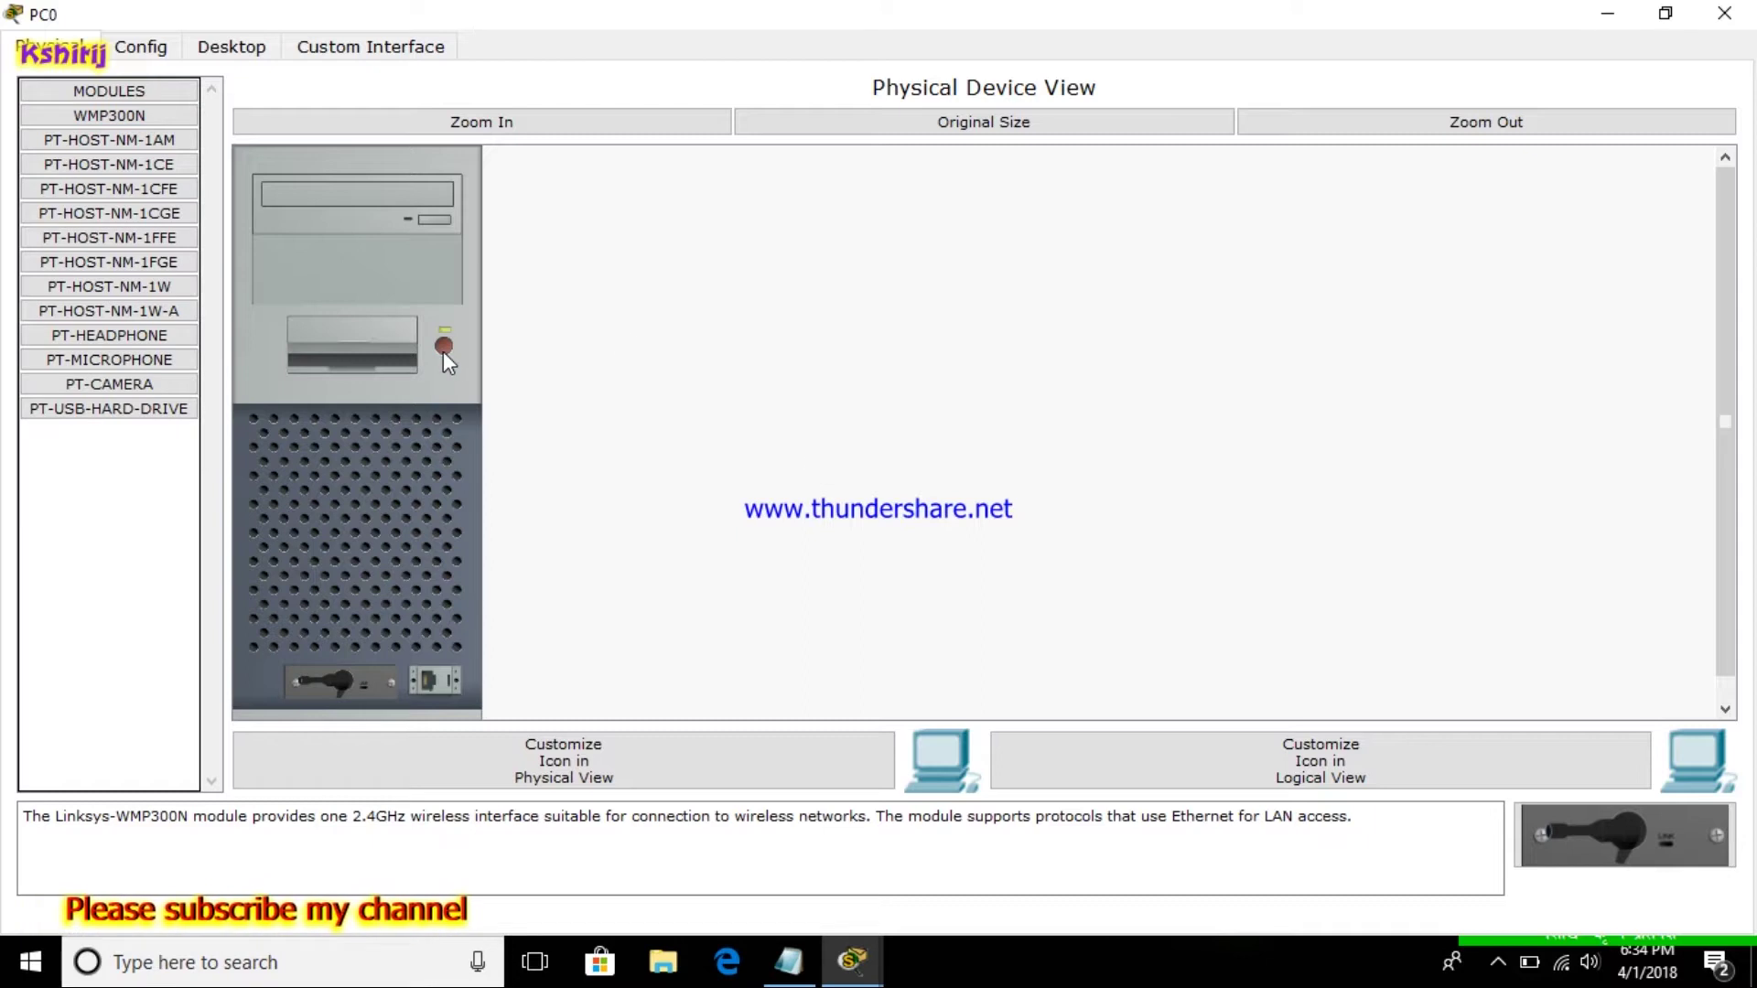
left_click(1724, 13)
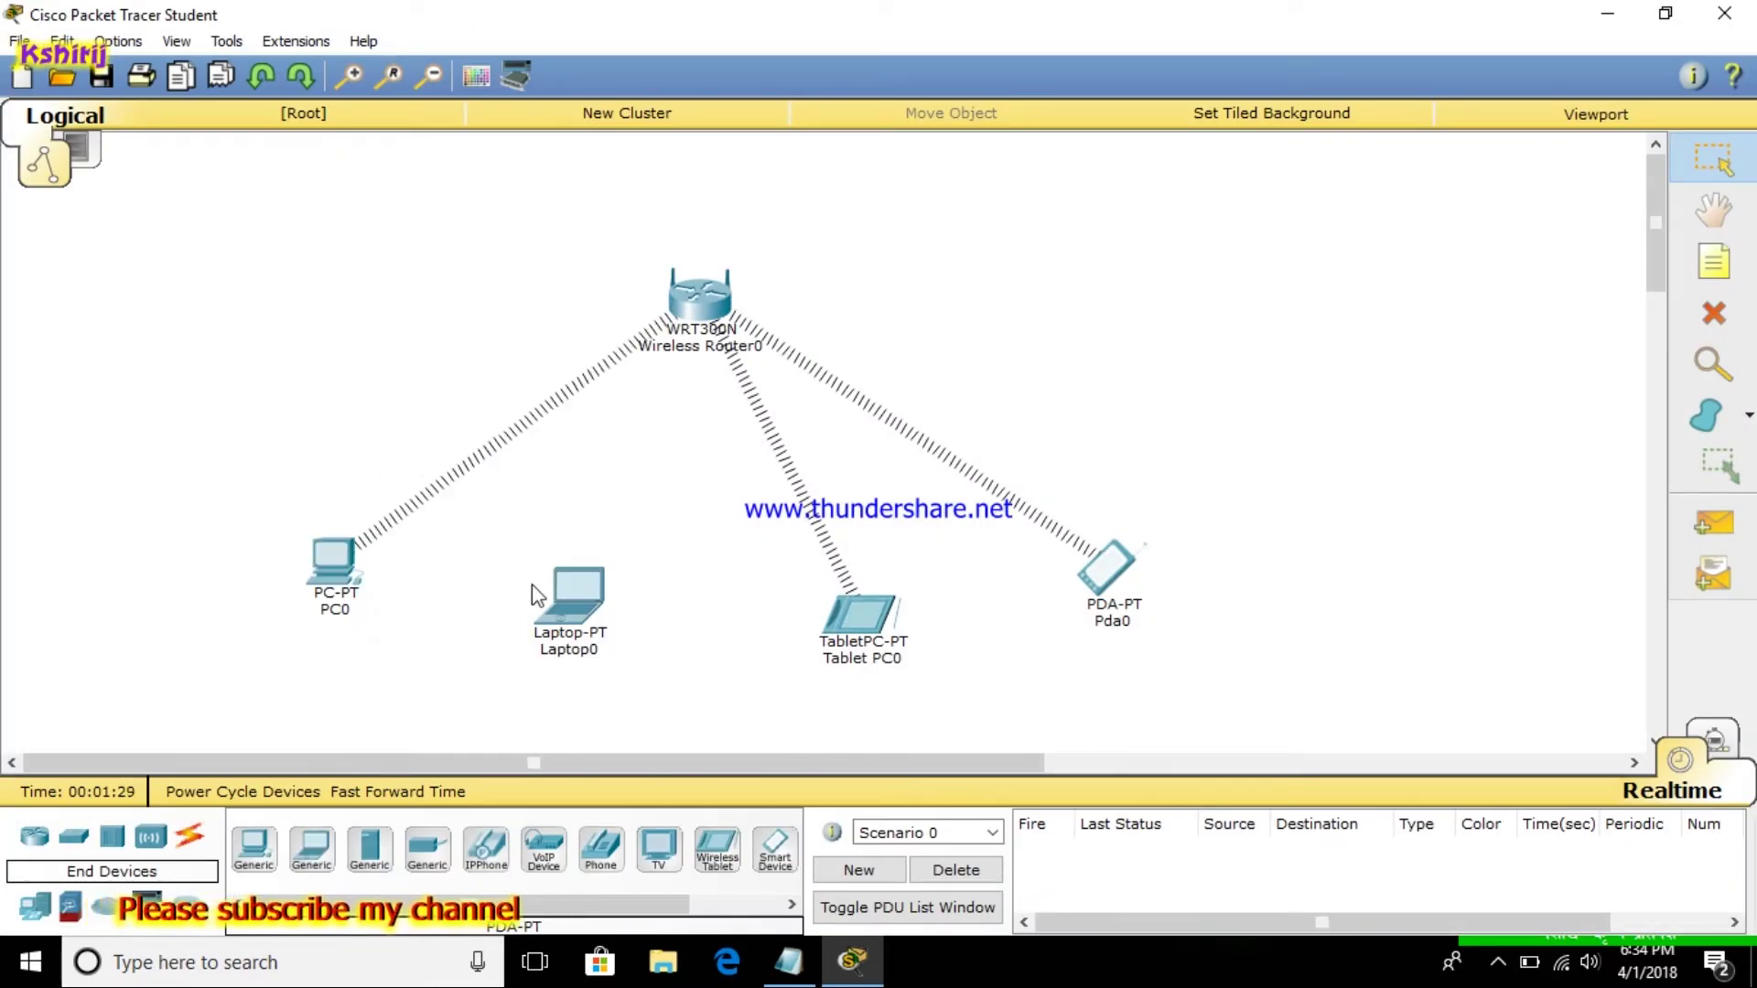
Swap Laptop0's existing network card for the WPC300N wireless module and close its window
left_click(568, 601)
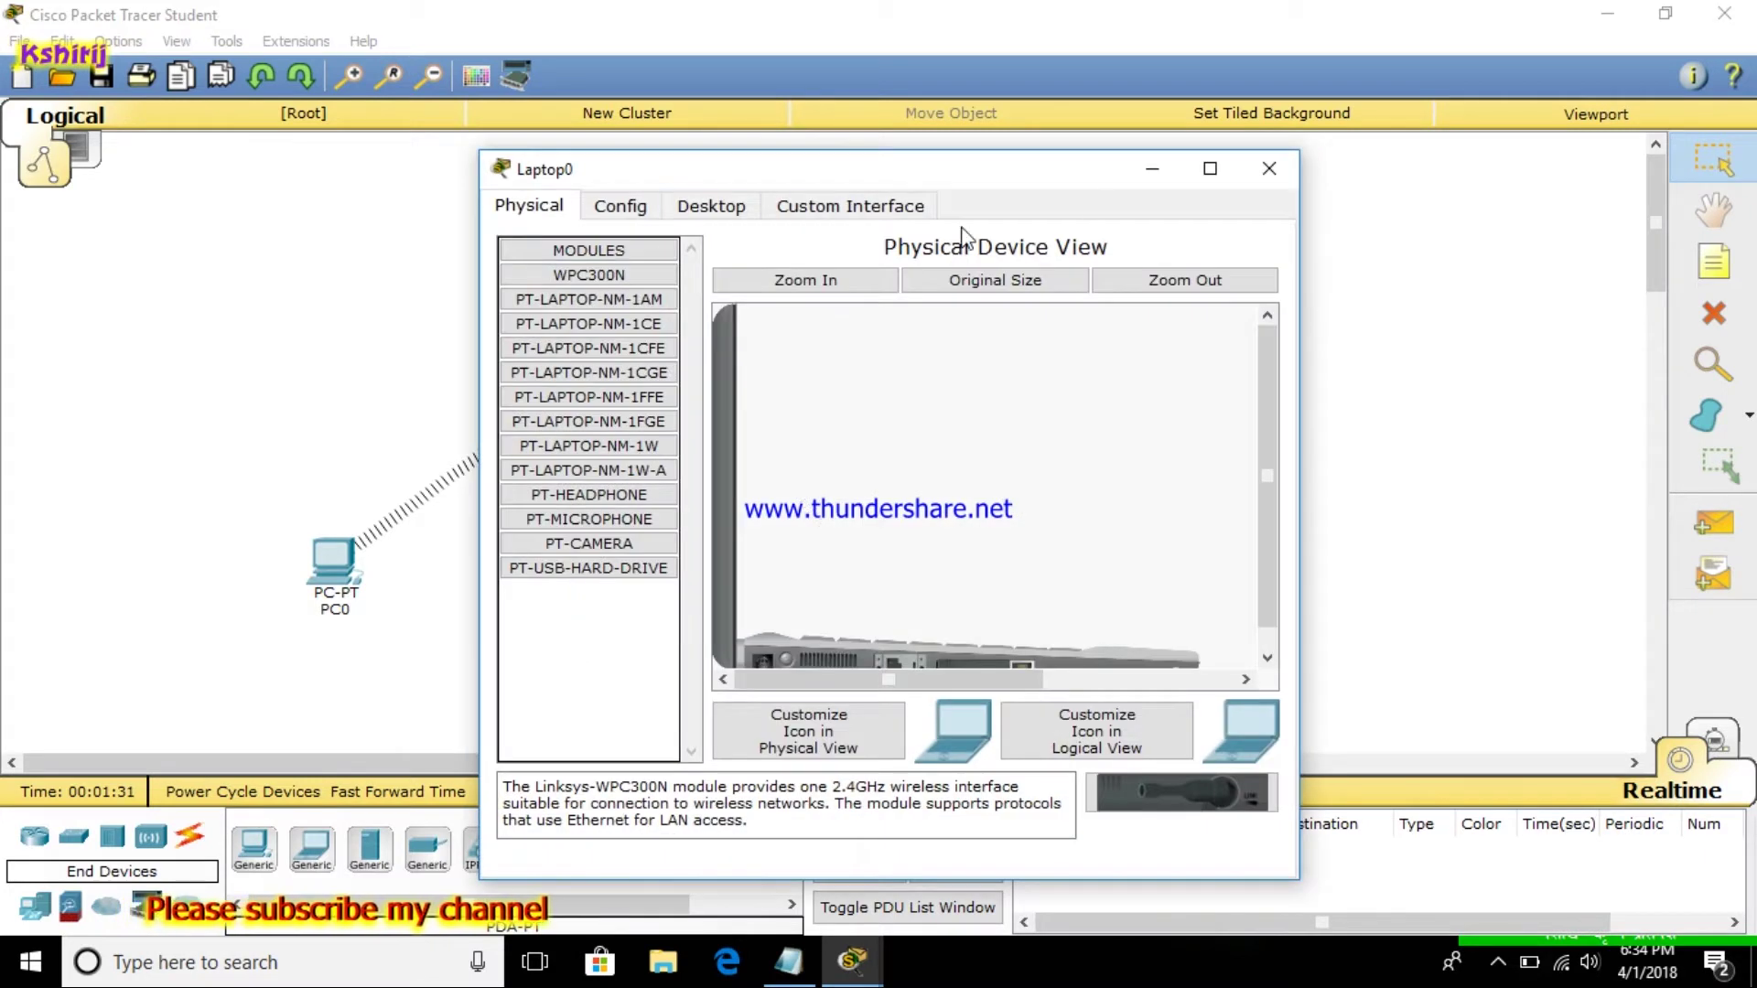
left_click(1210, 168)
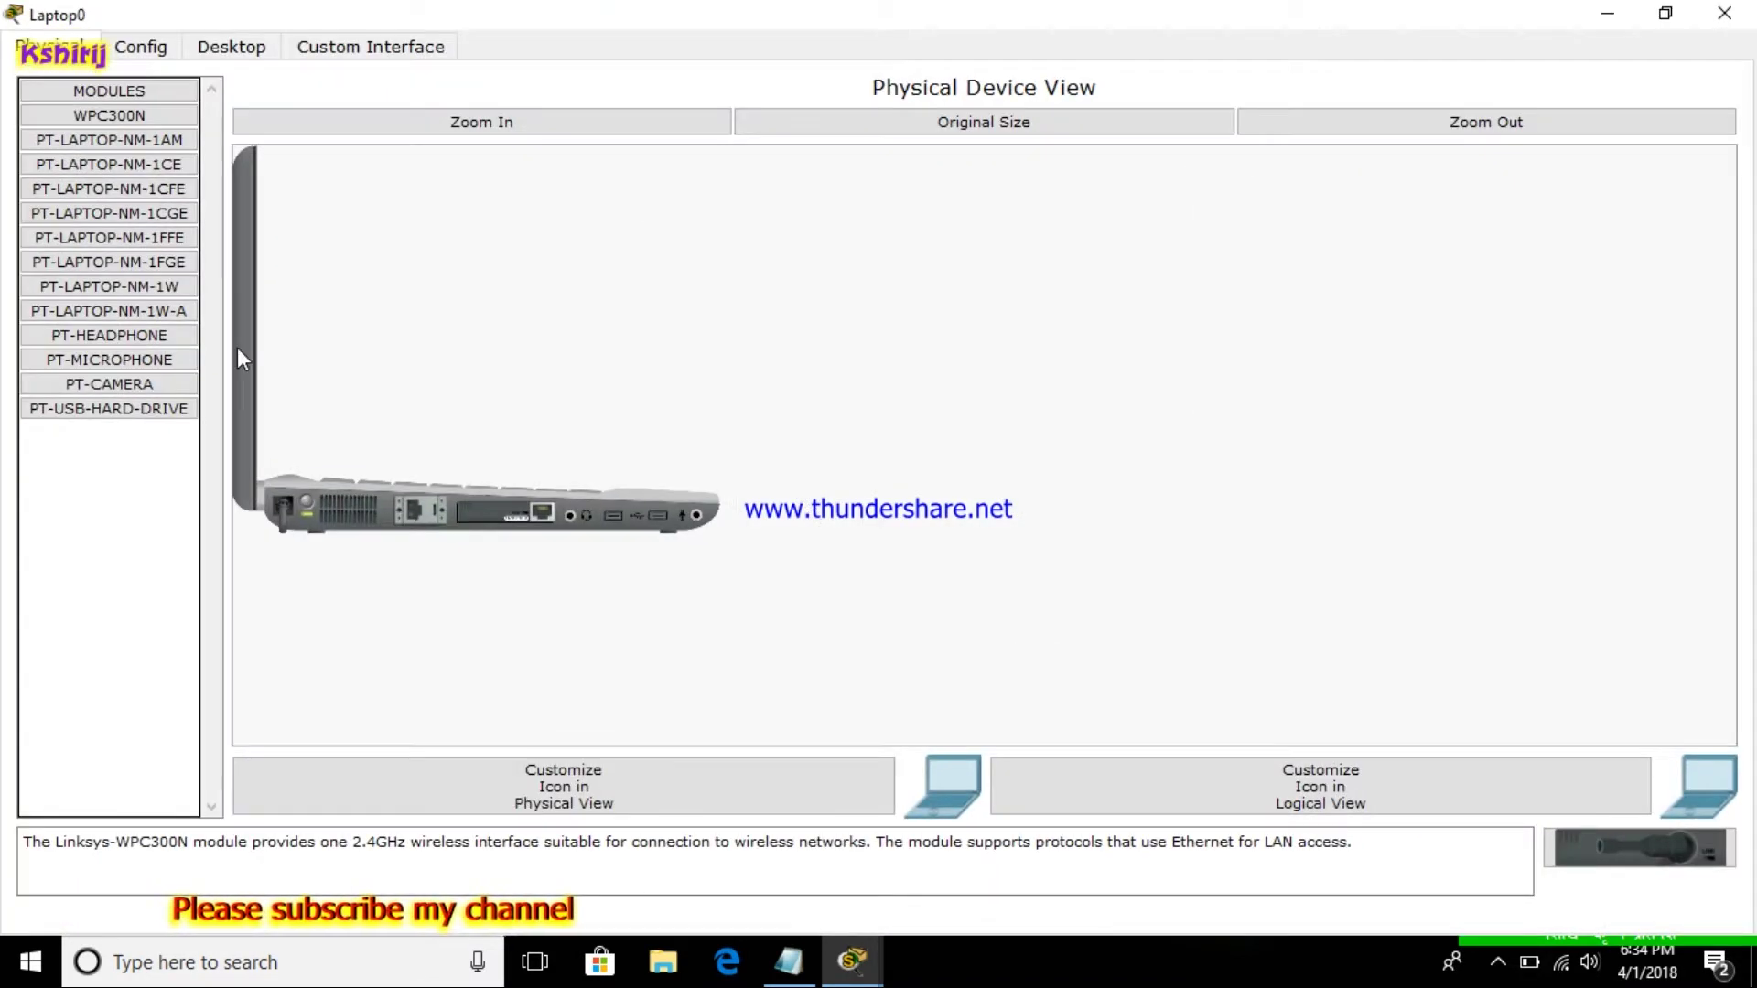
left_click(305, 497)
left_click_drag(481, 513, 1542, 831)
left_click_drag(1648, 863, 1649, 865)
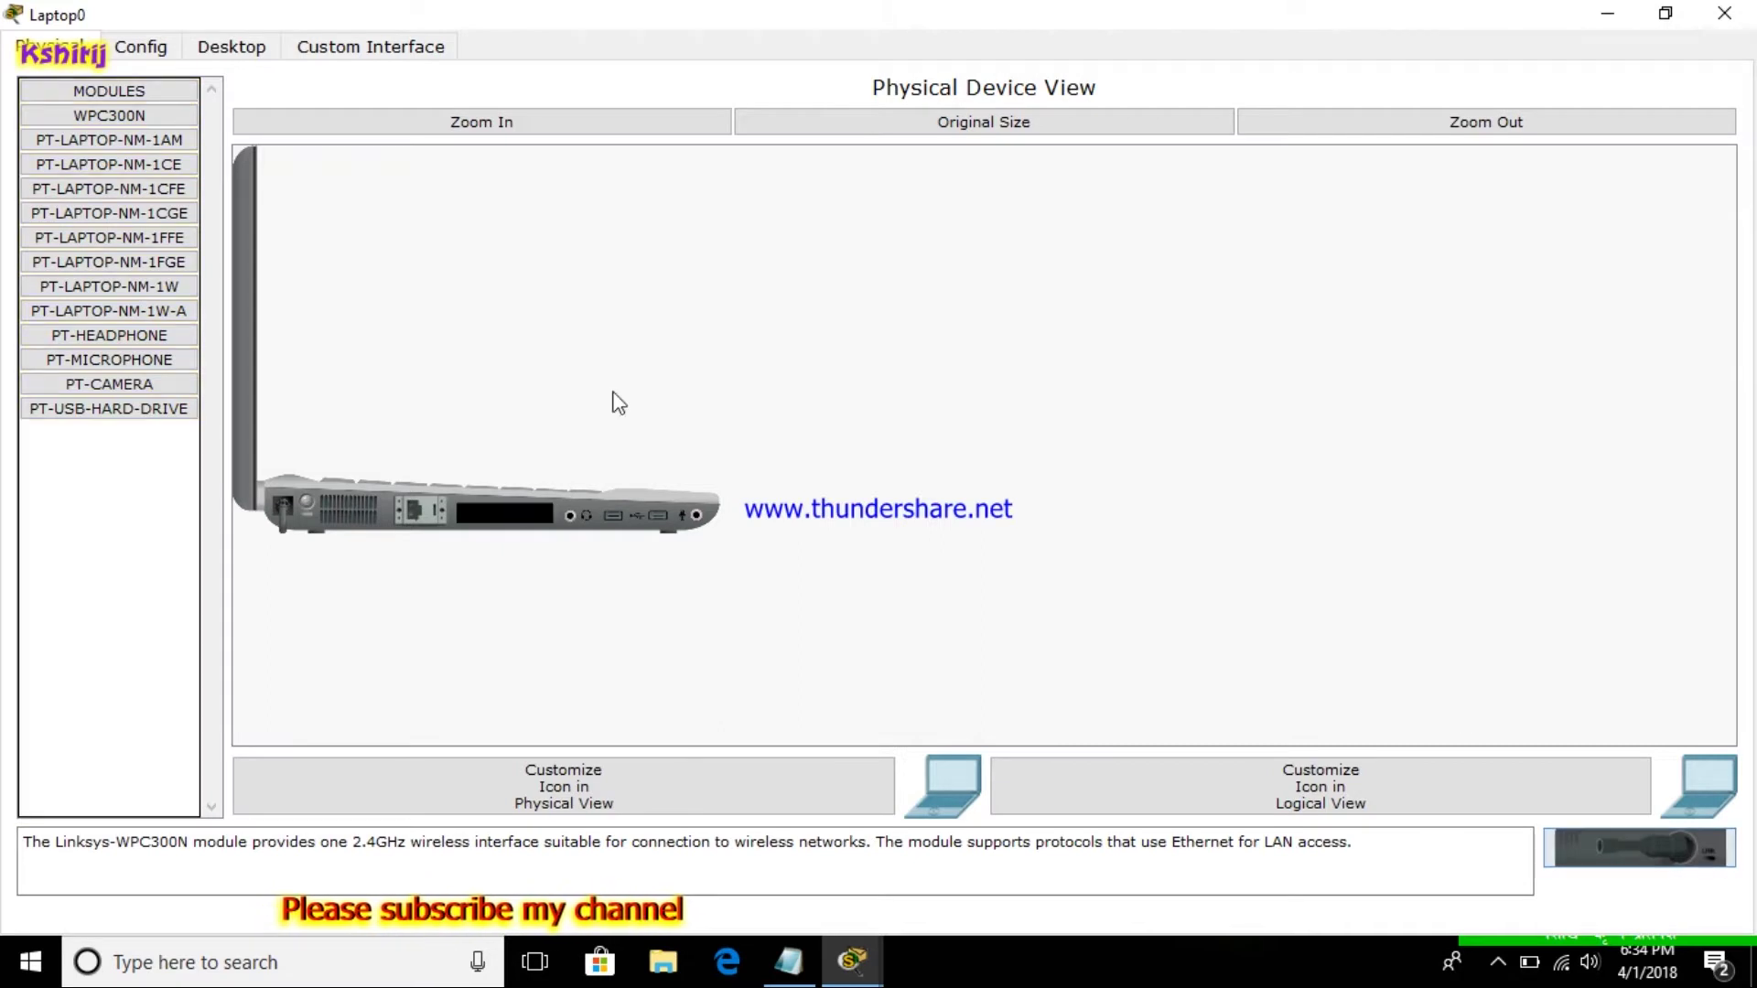
left_click_drag(103, 117, 485, 515)
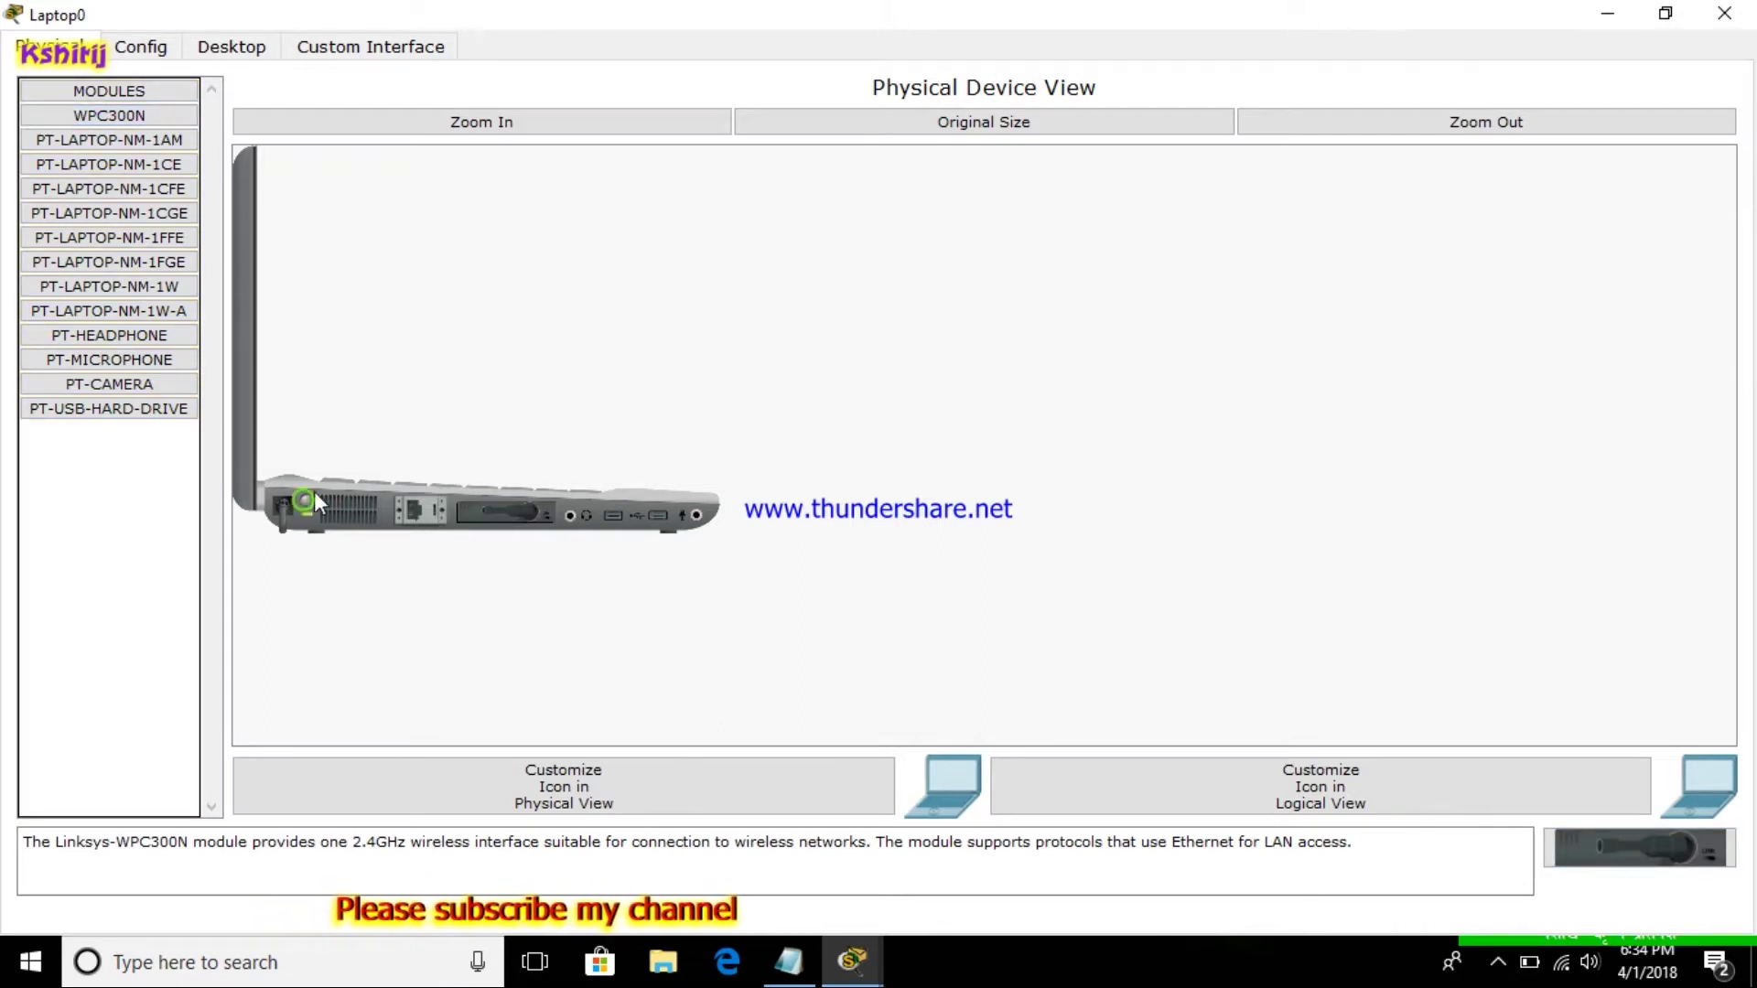
left_click(1724, 13)
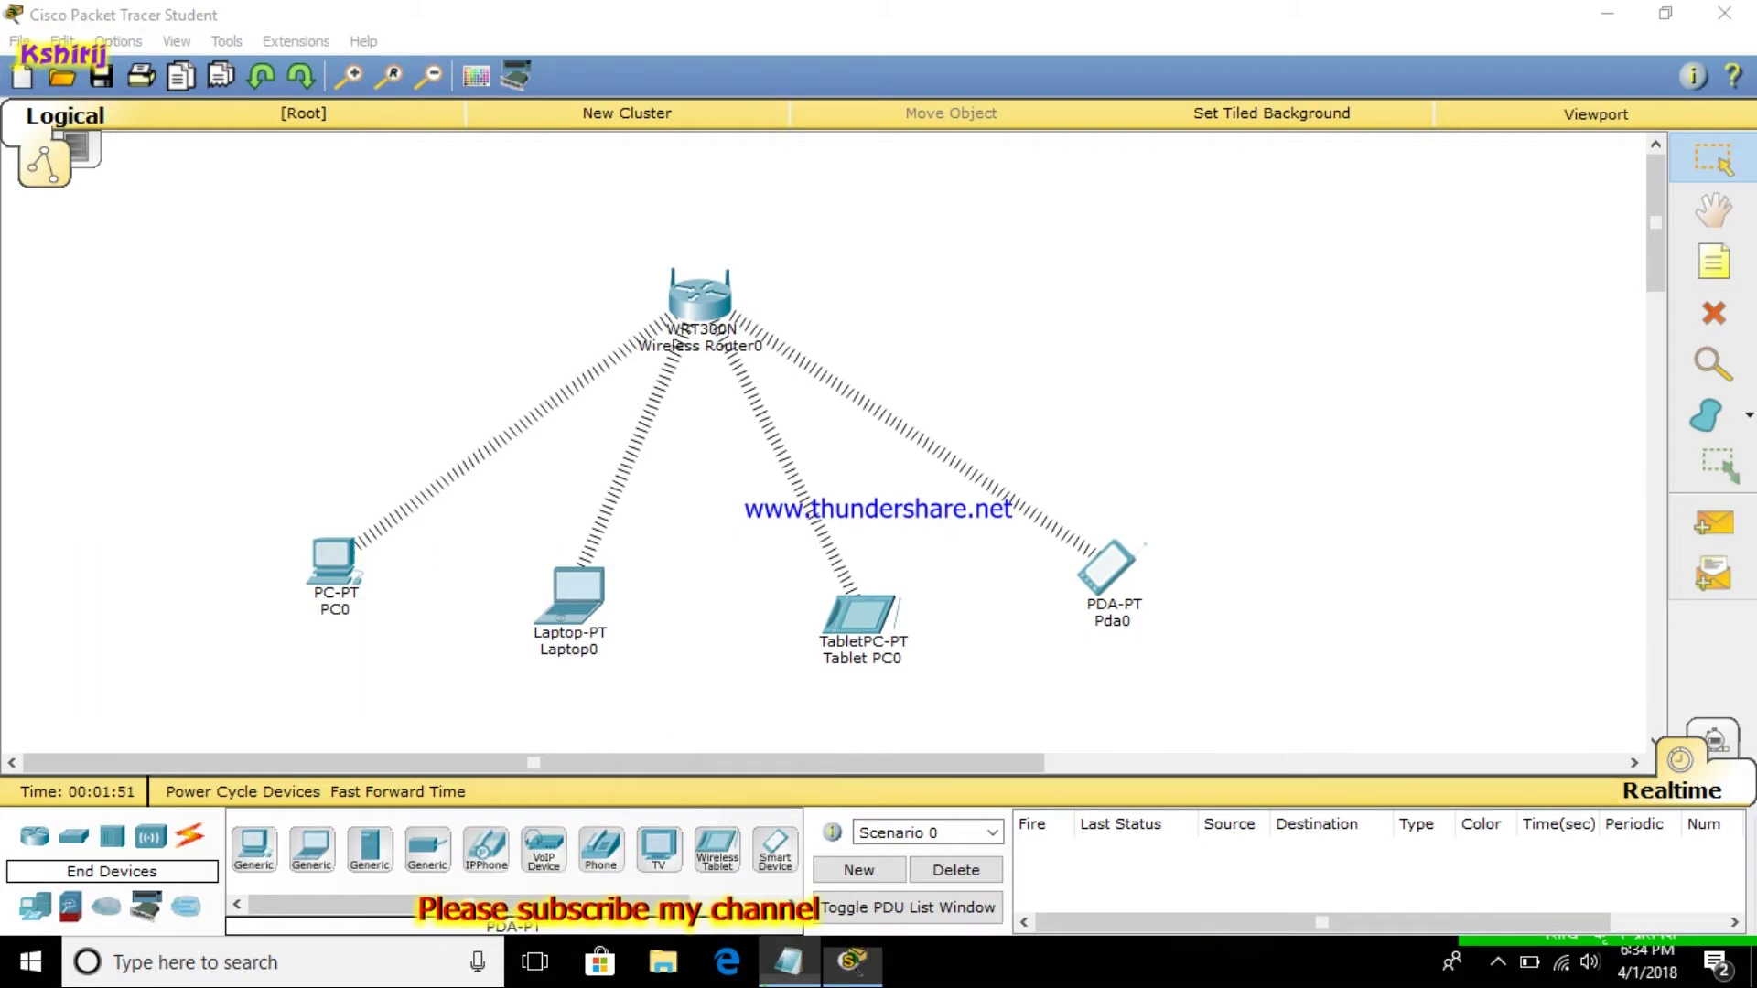
left_click(788, 961)
left_click(102, 503)
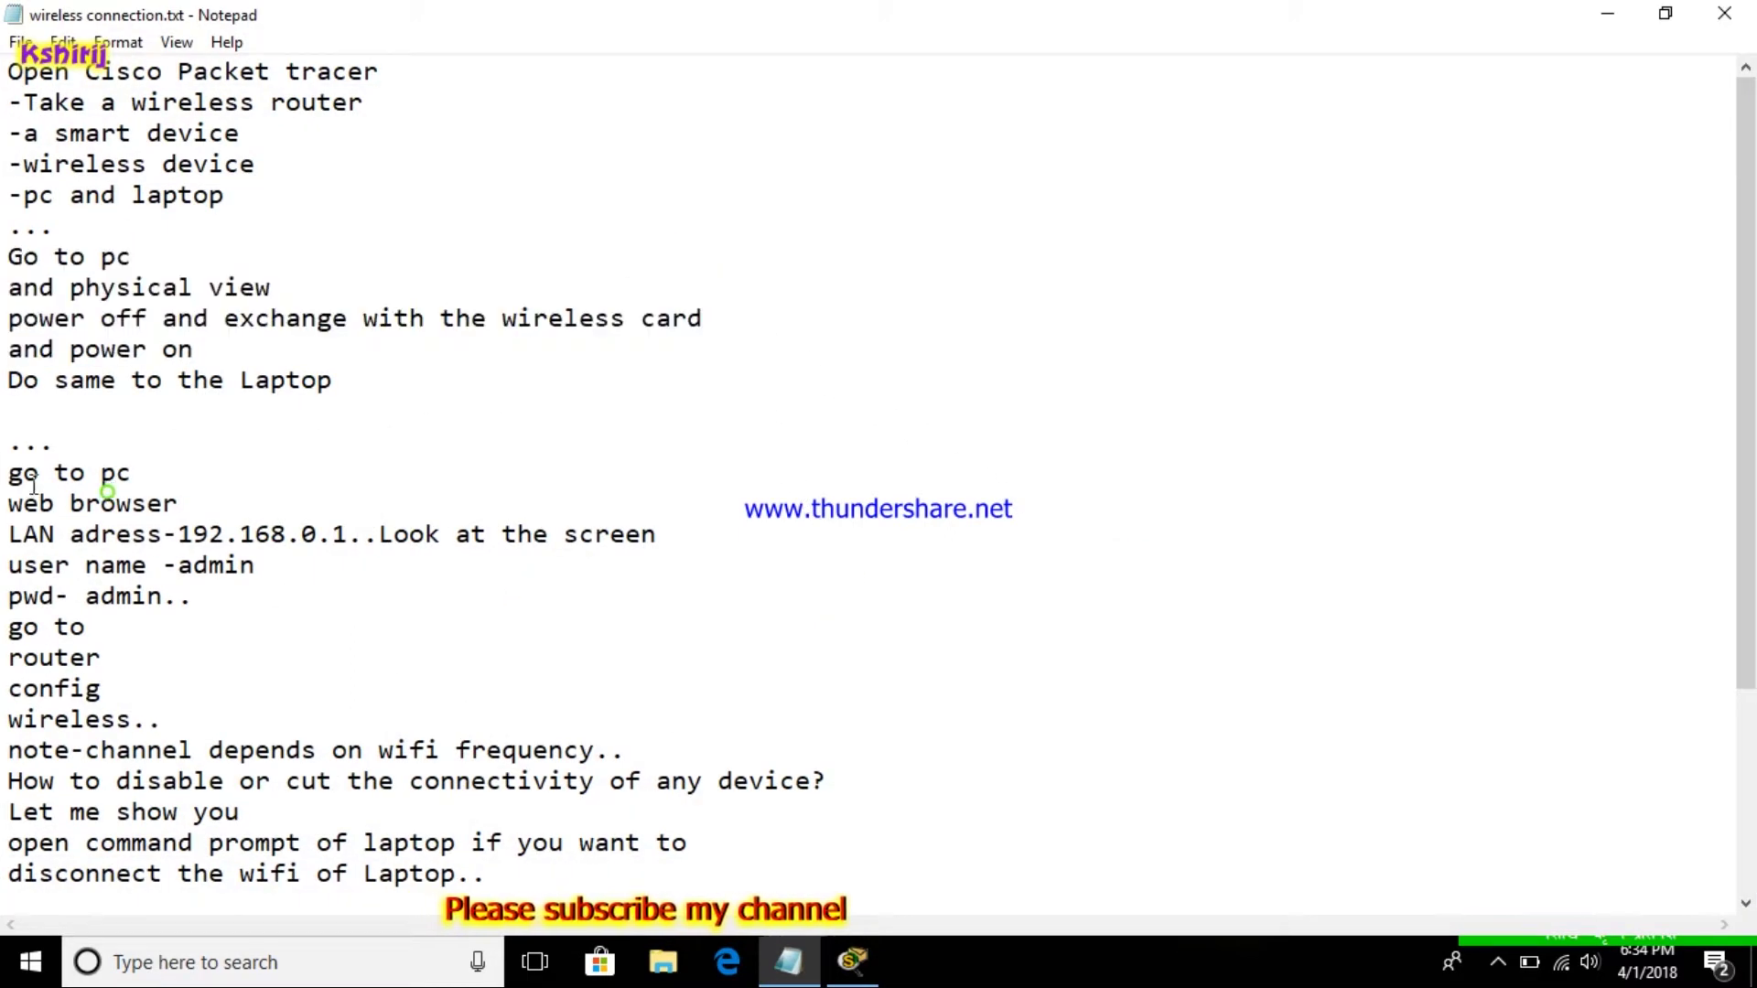
left_click(4, 478)
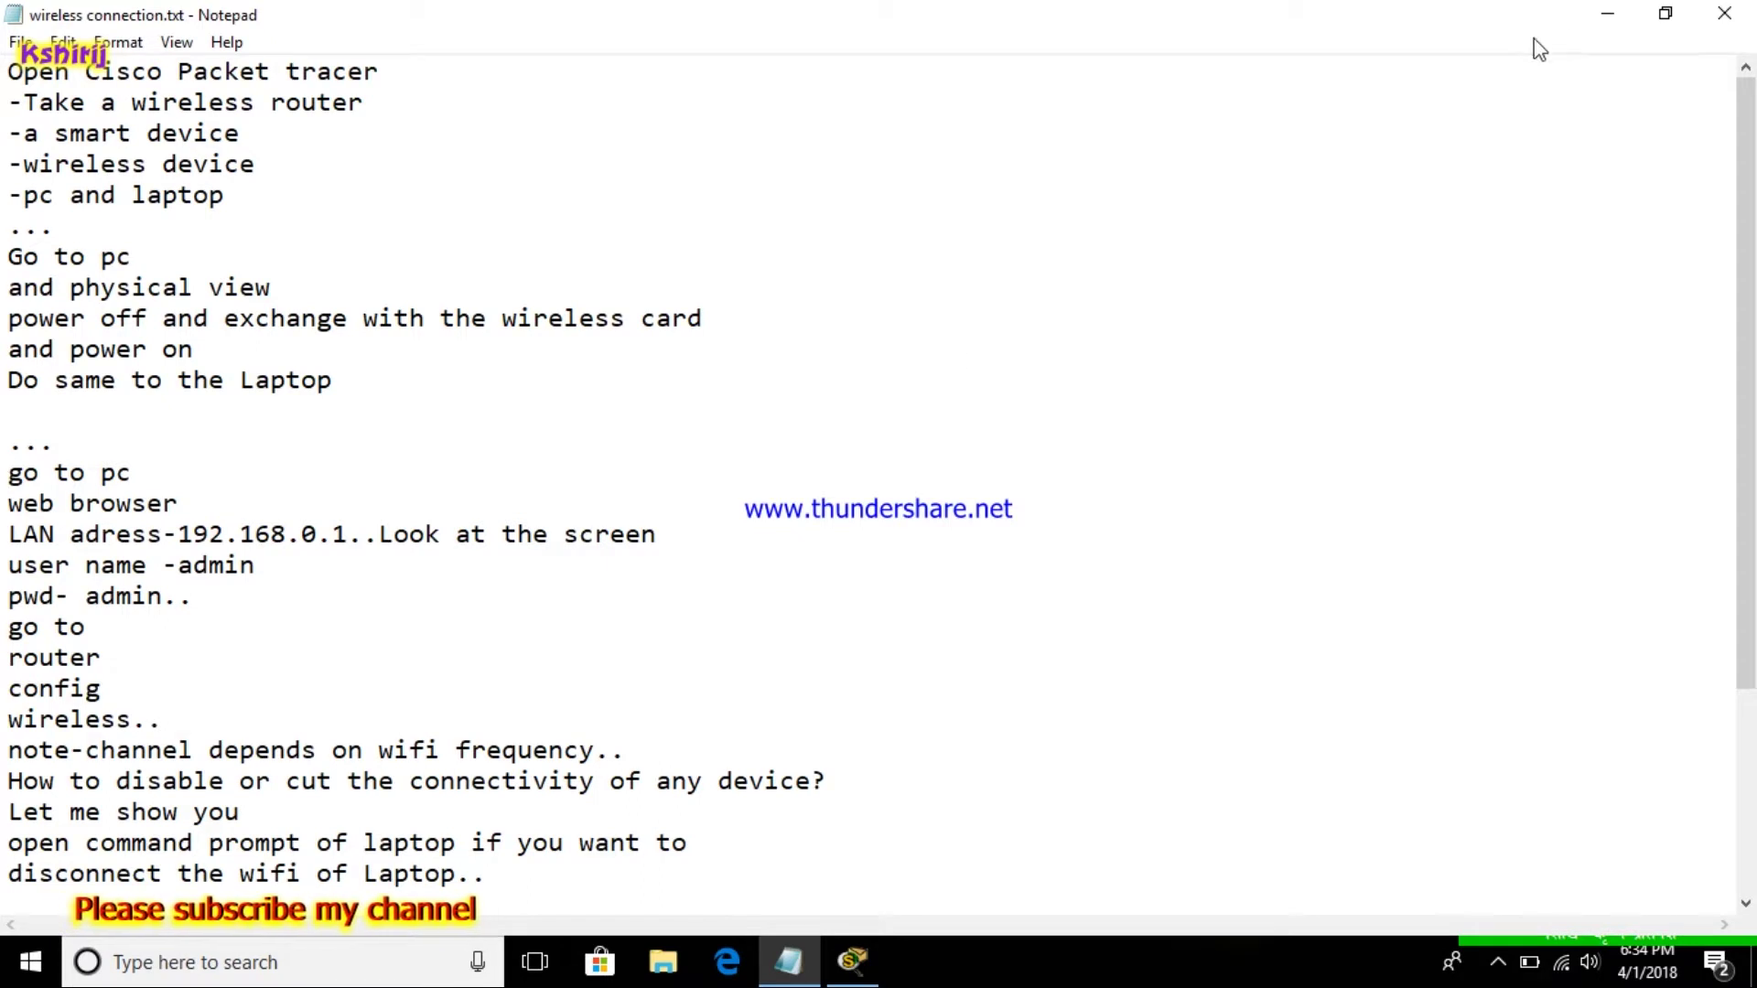
left_click(1608, 14)
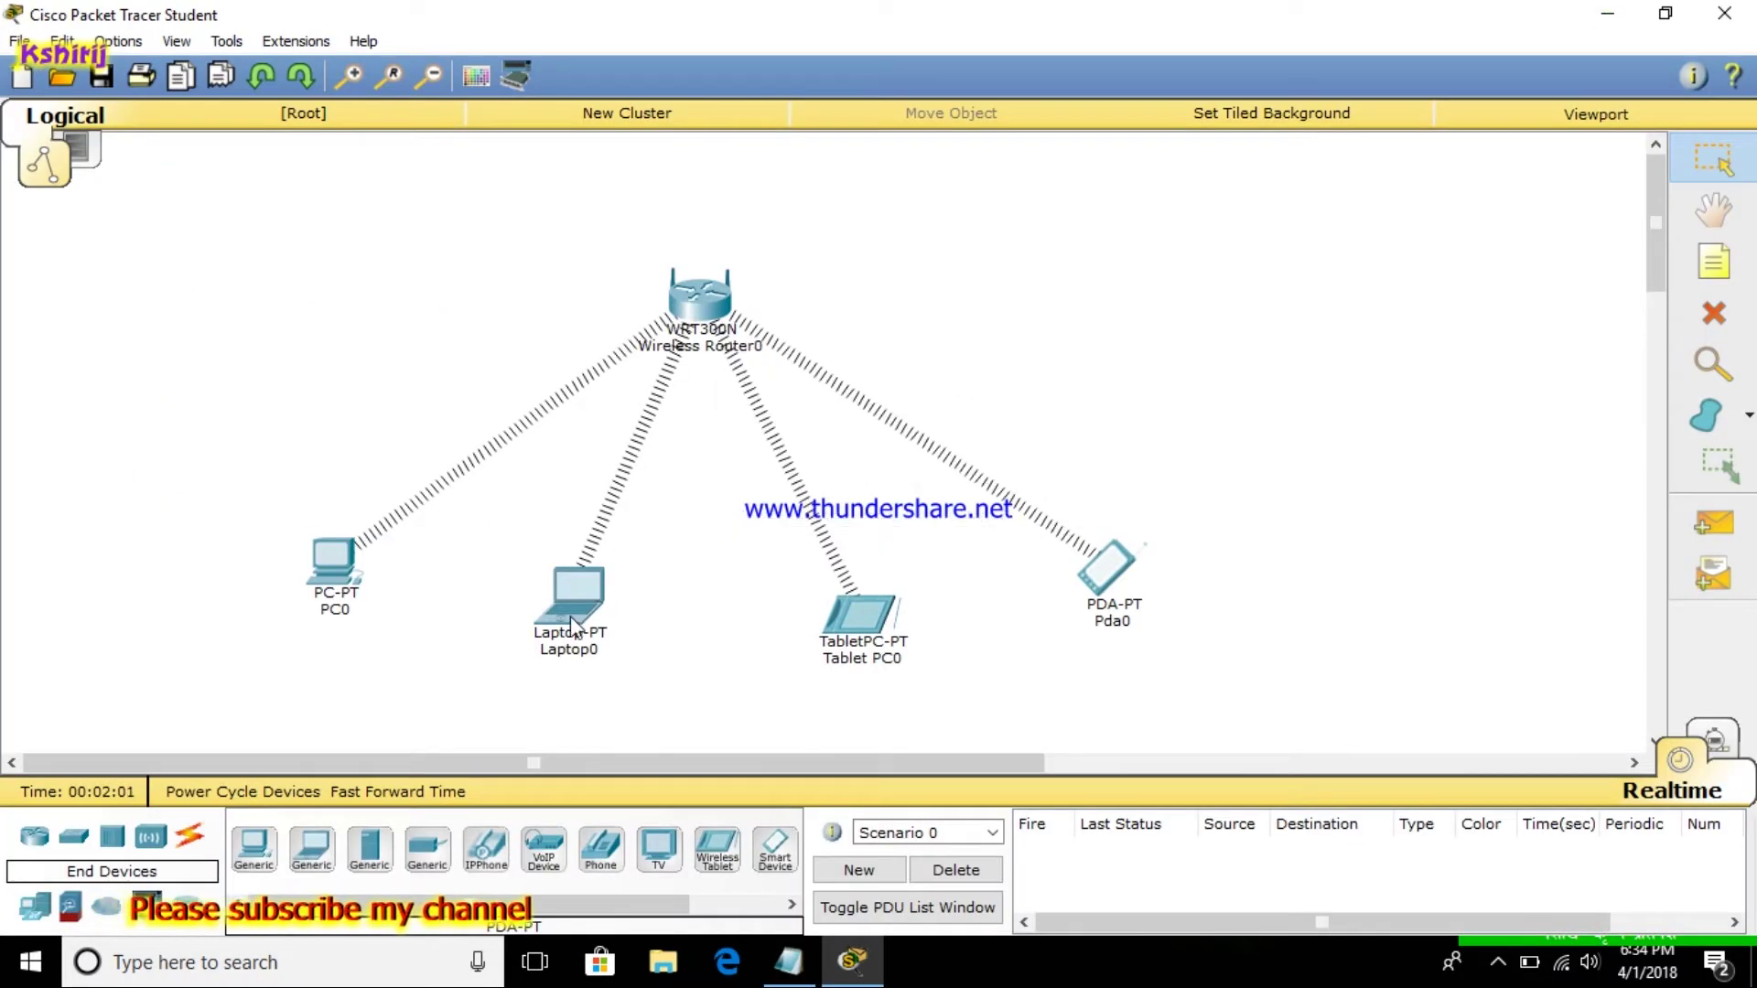
left_click(334, 567)
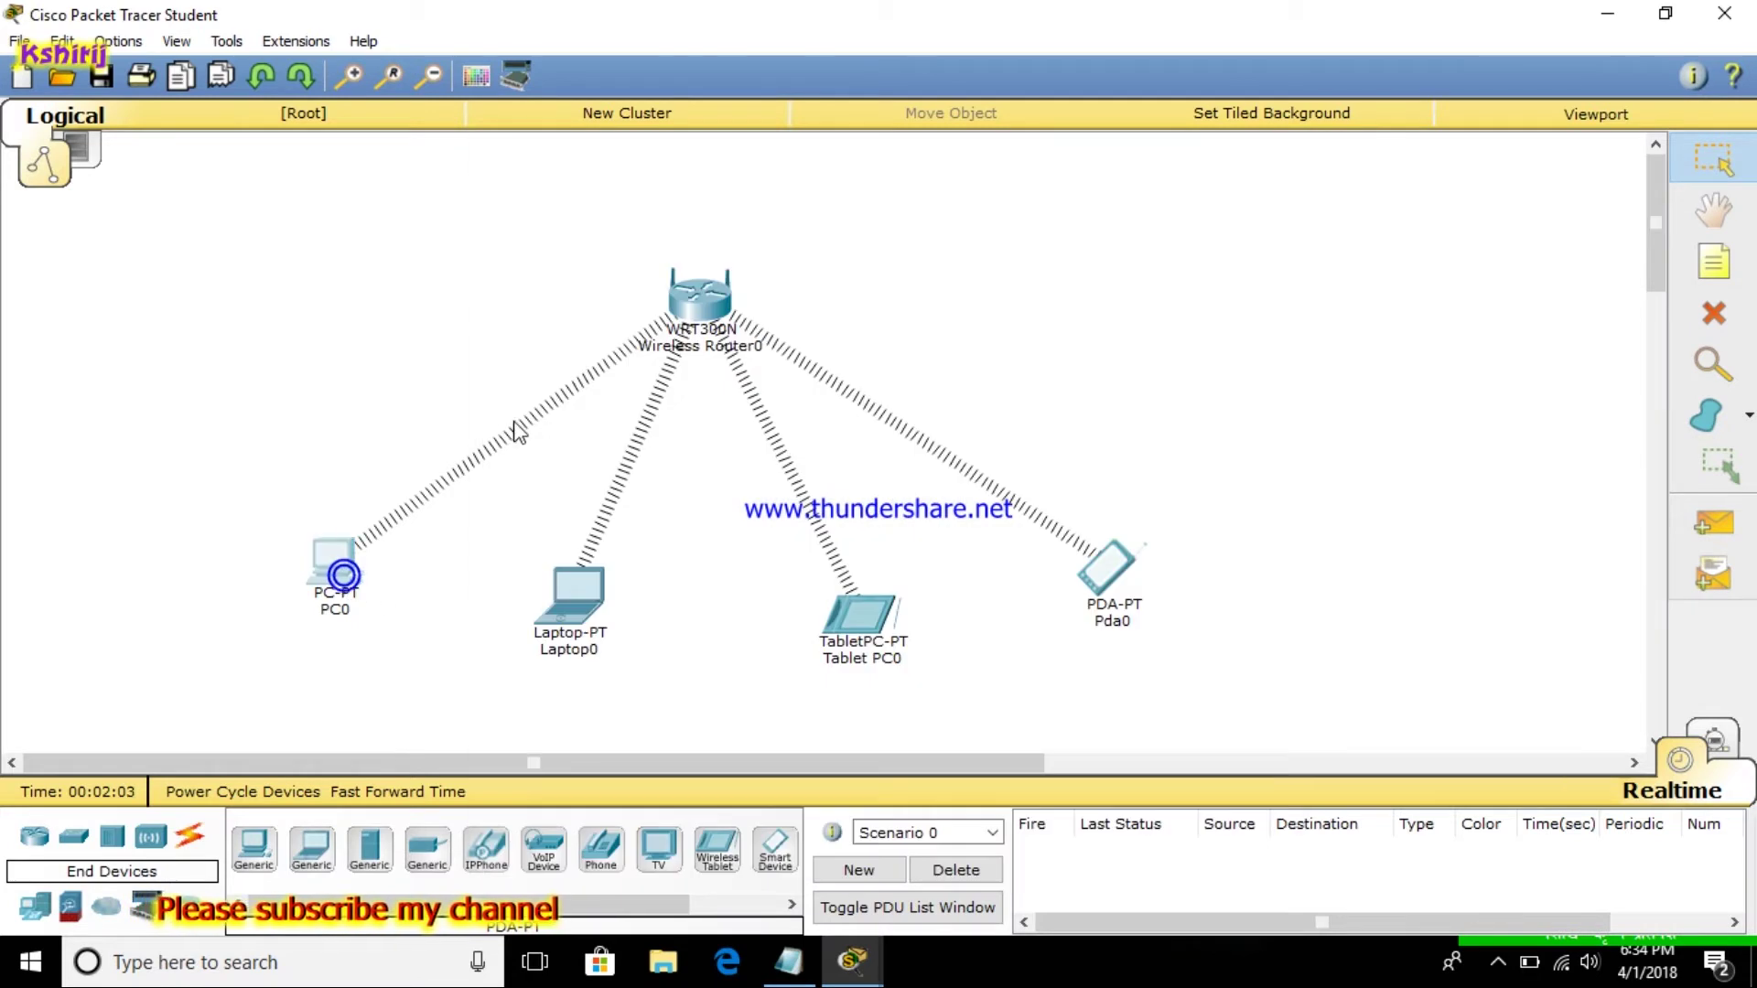
left_click(338, 558)
left_click(743, 210)
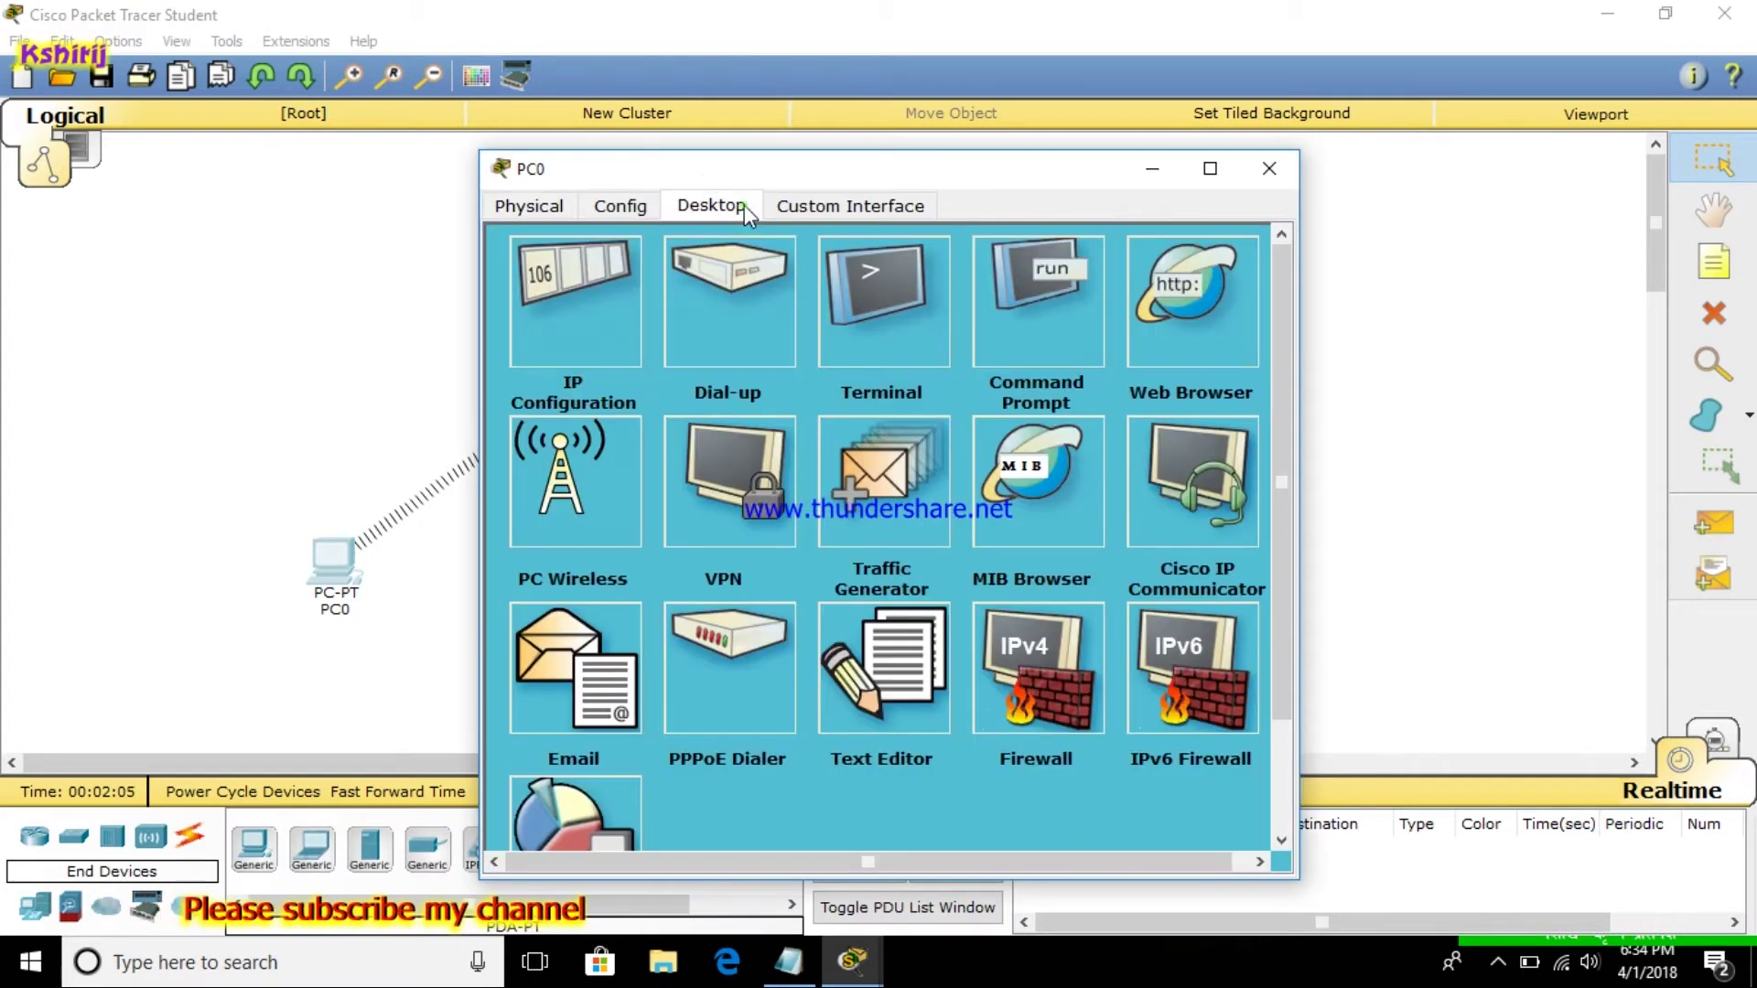
left_click(1196, 283)
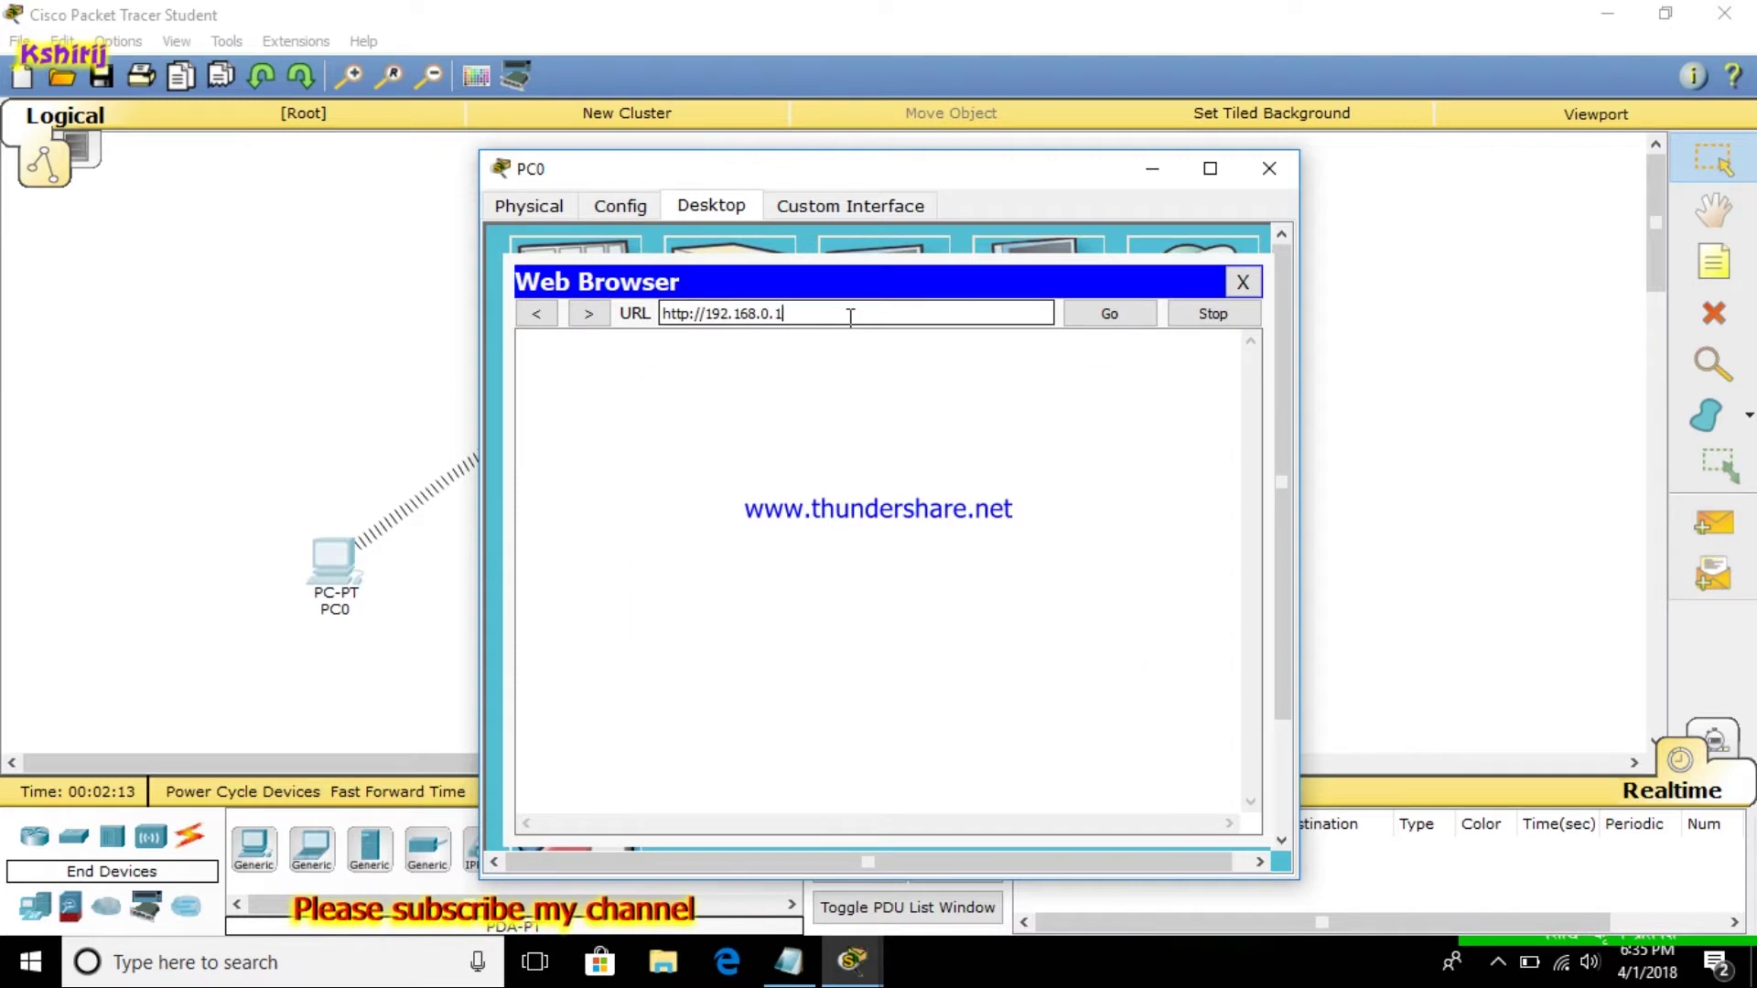
key("Return")
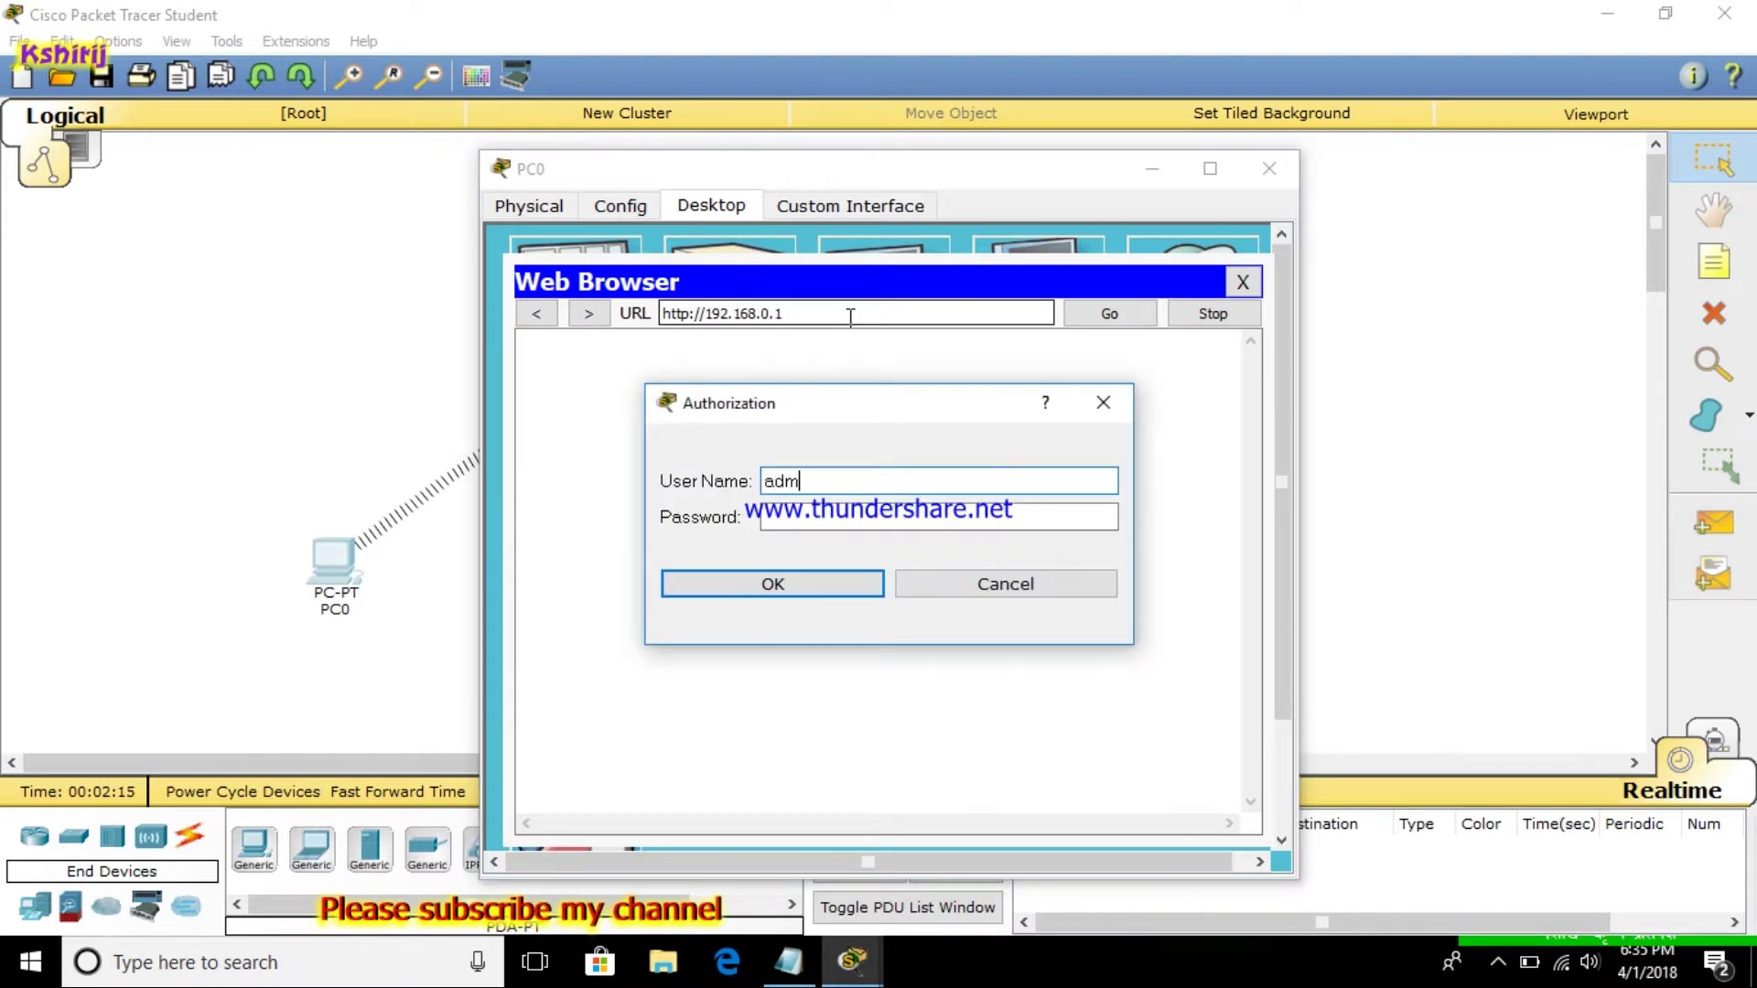
key("Tab")
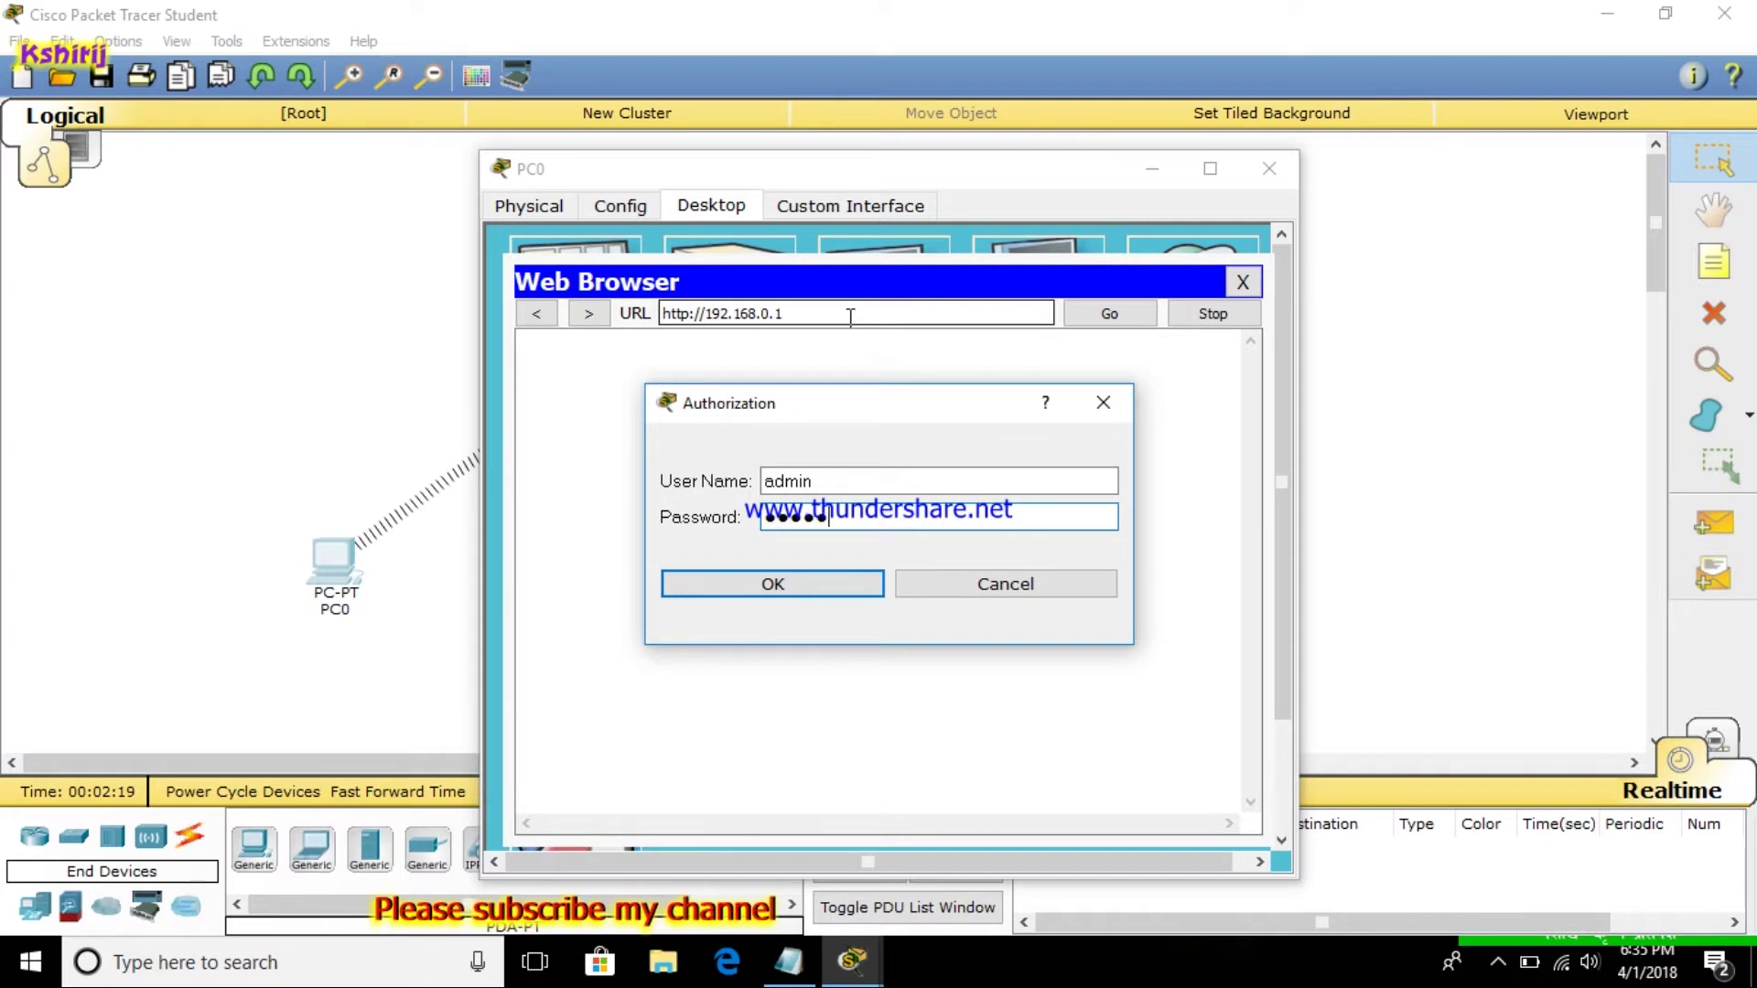
type("admin")
key("Return")
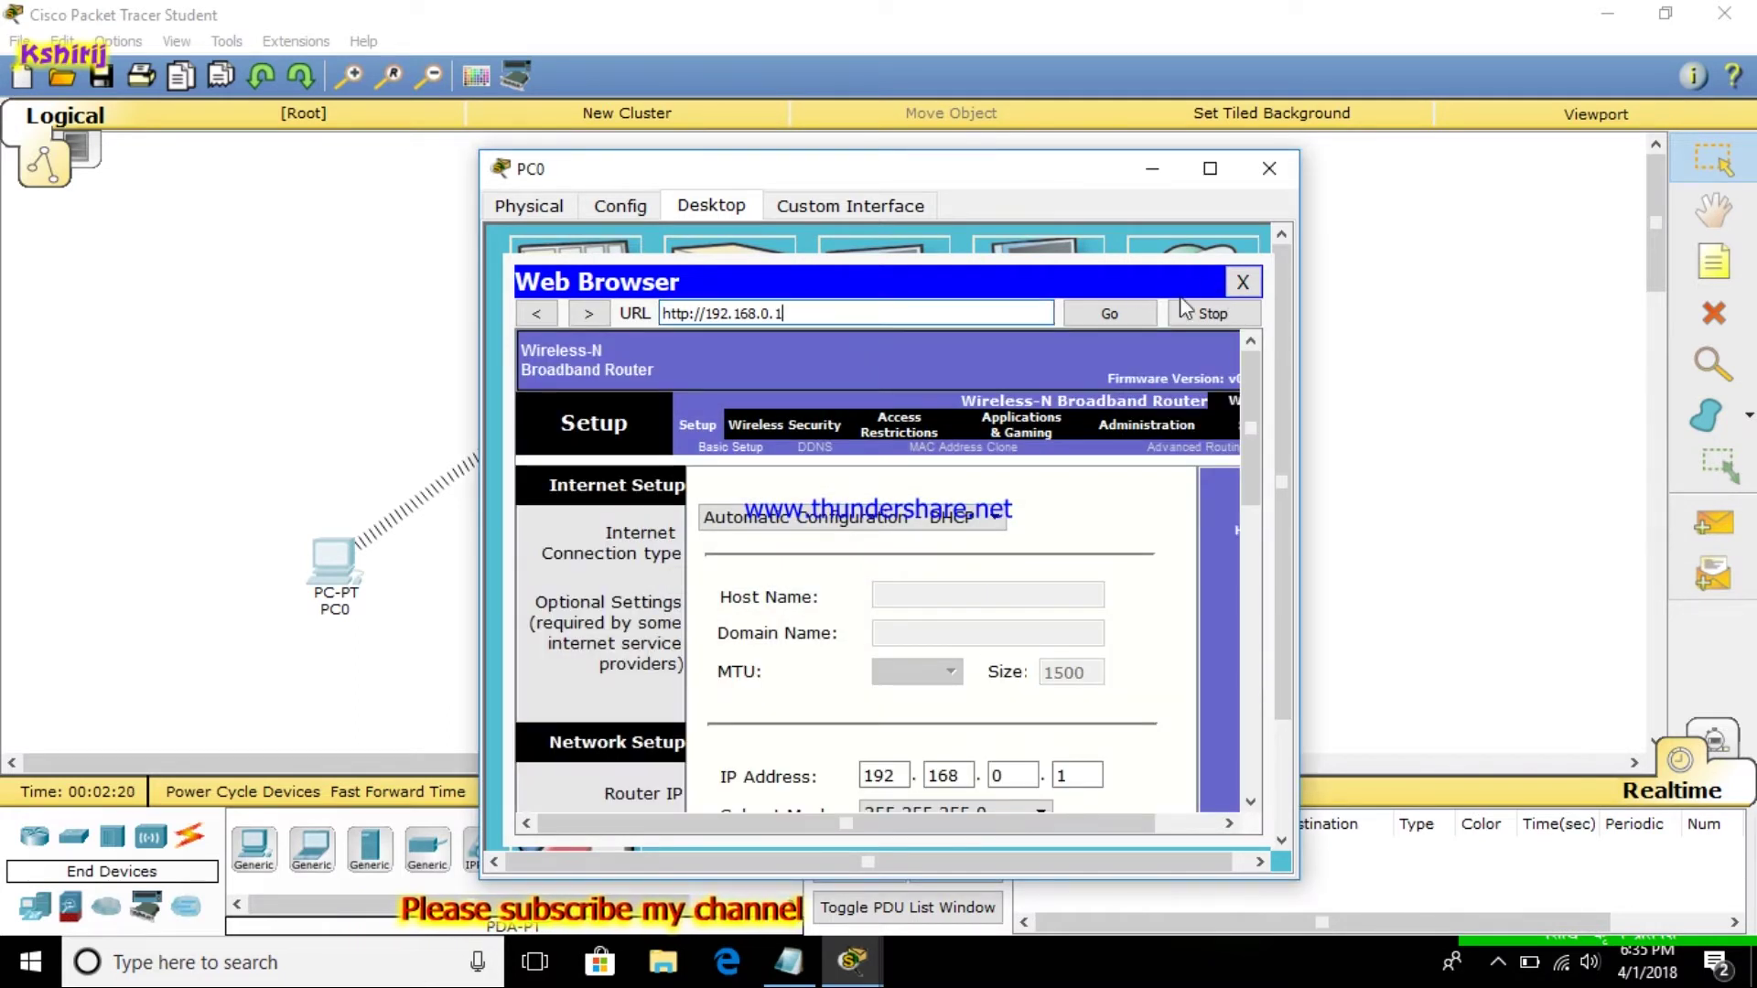
left_click(817, 968)
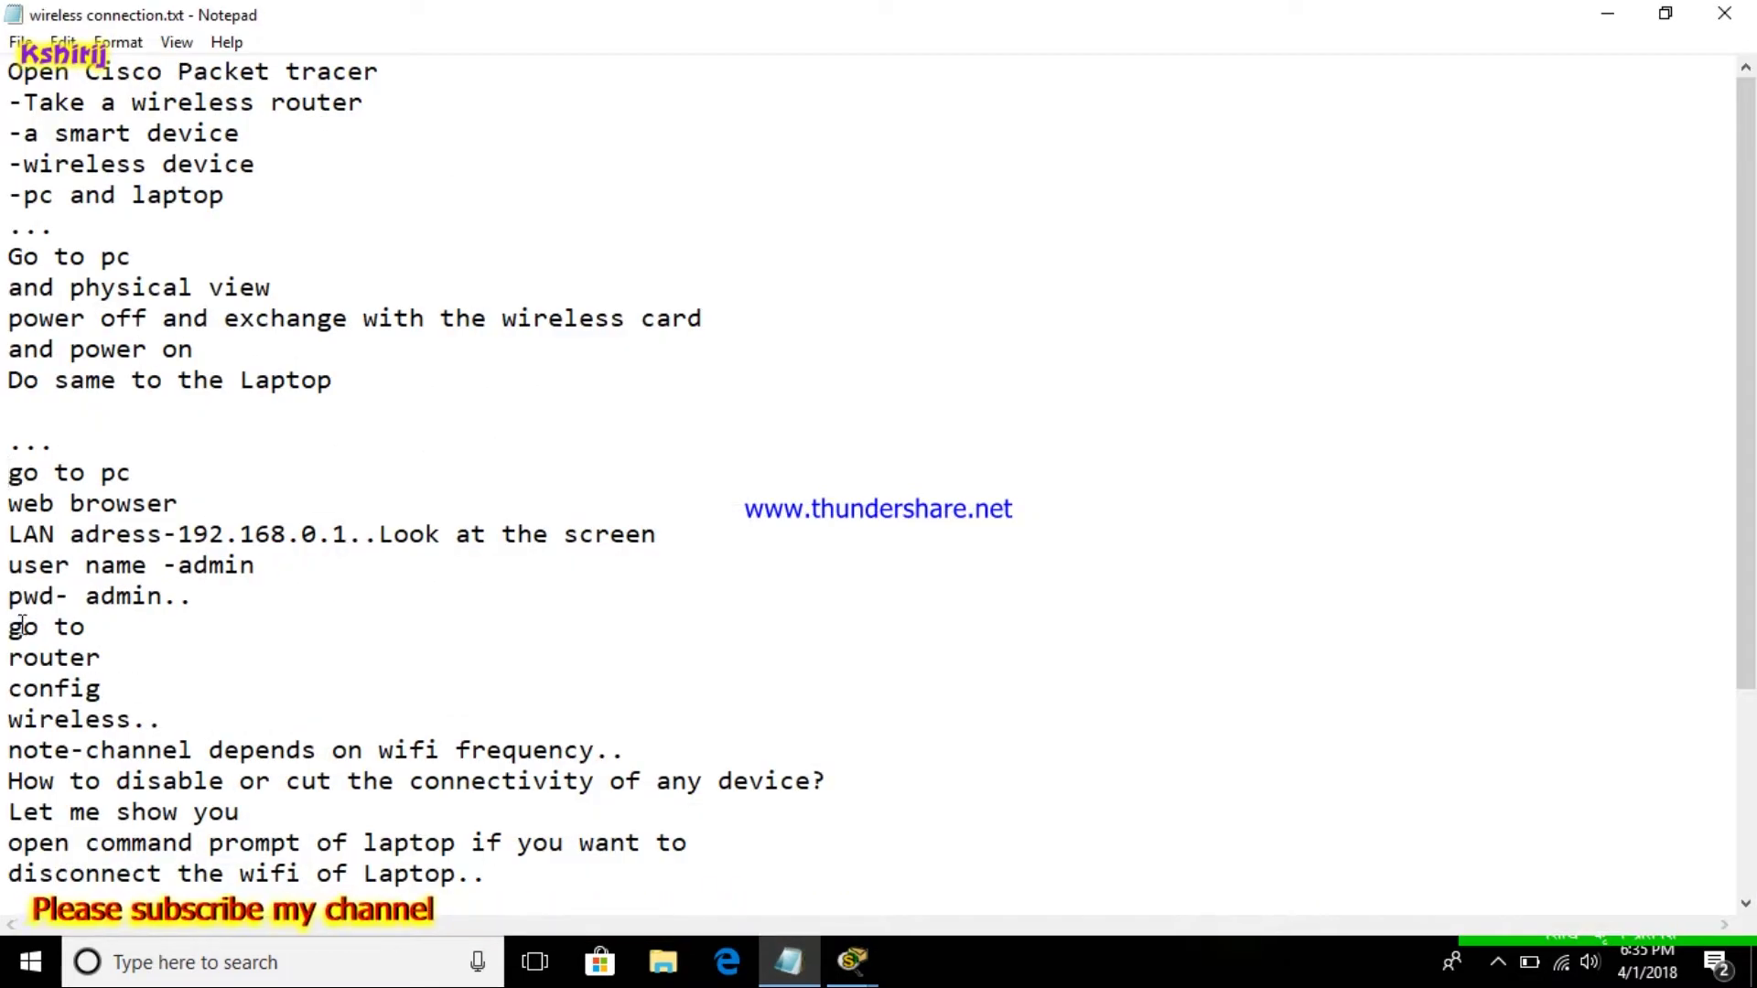
left_click(1619, 20)
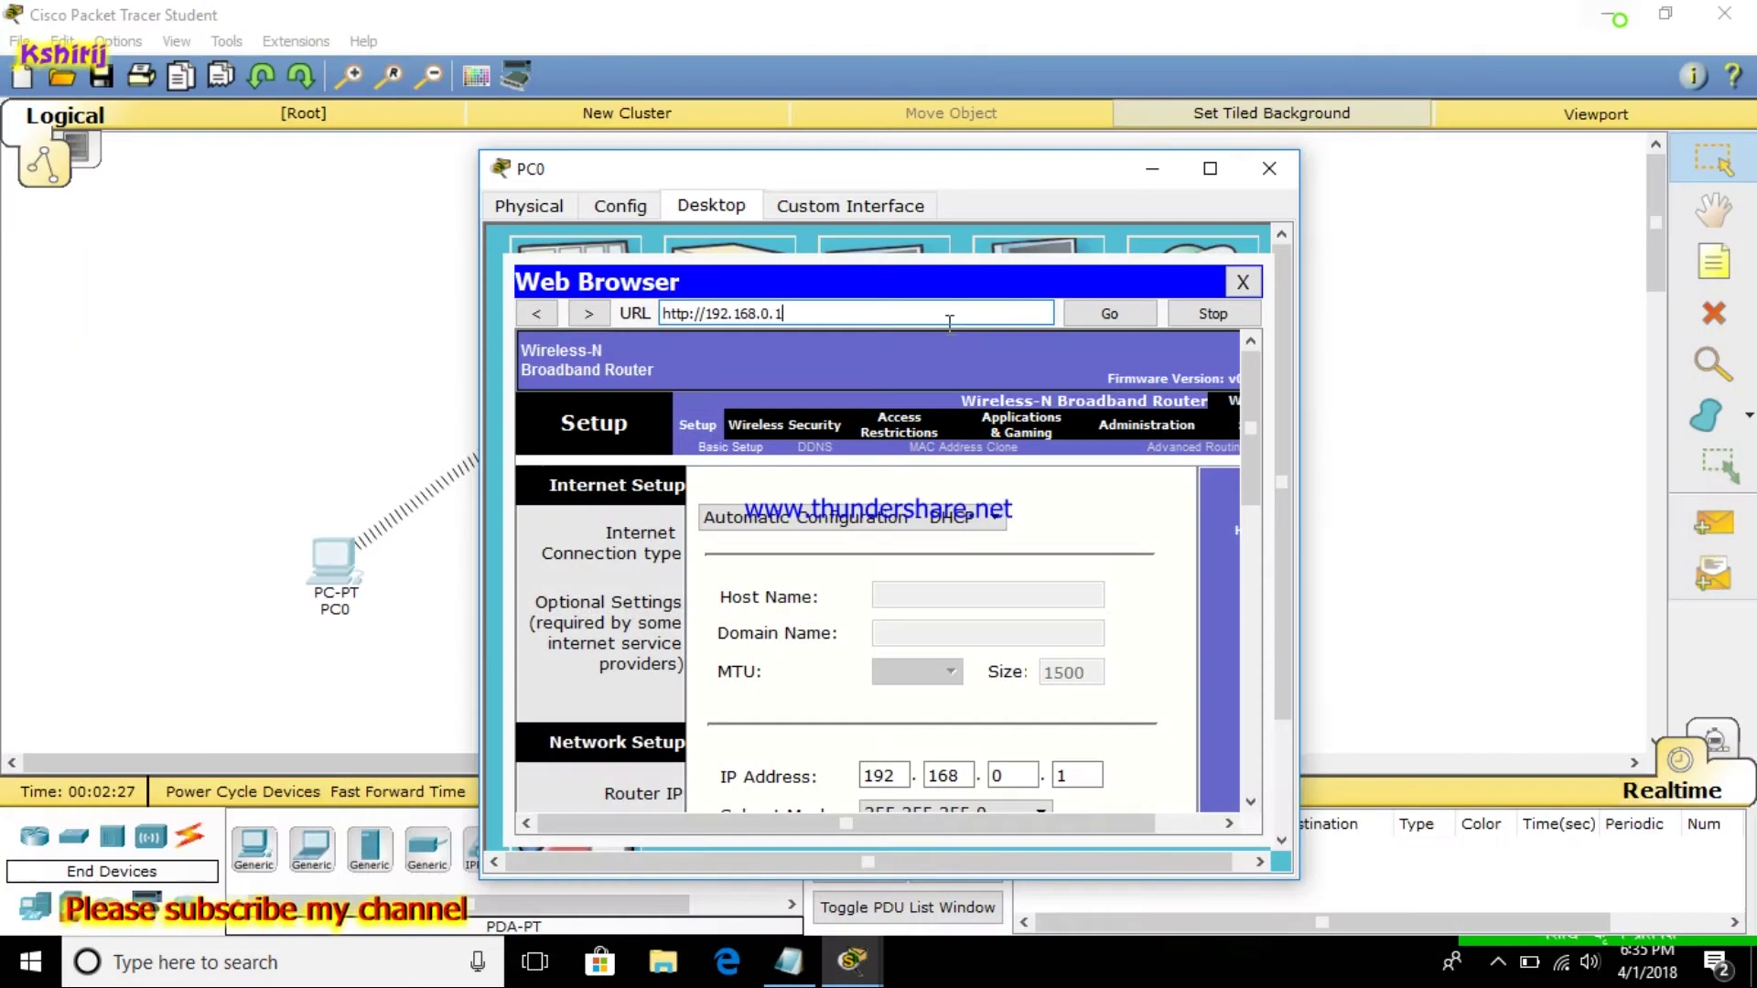
left_click(1241, 283)
left_click(1272, 176)
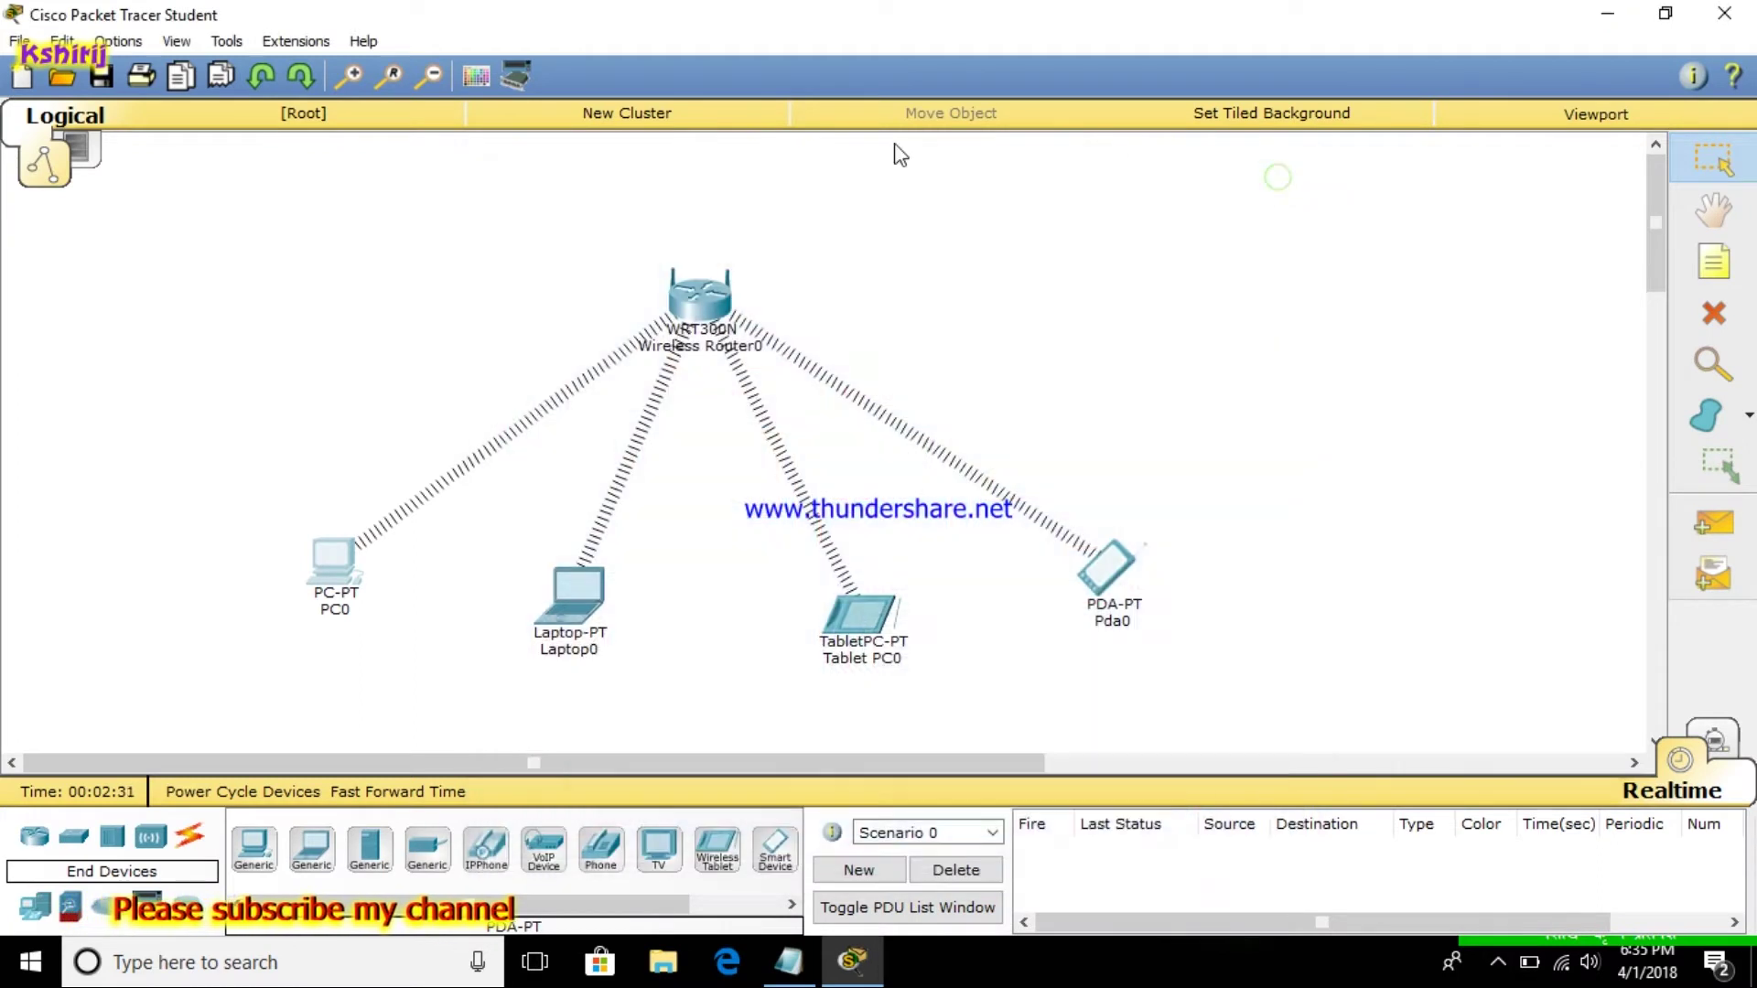
Set Wireless Router0's SSID to Kathmandu with WPA2-PSK, AES and the network passphrase
left_click(723, 307)
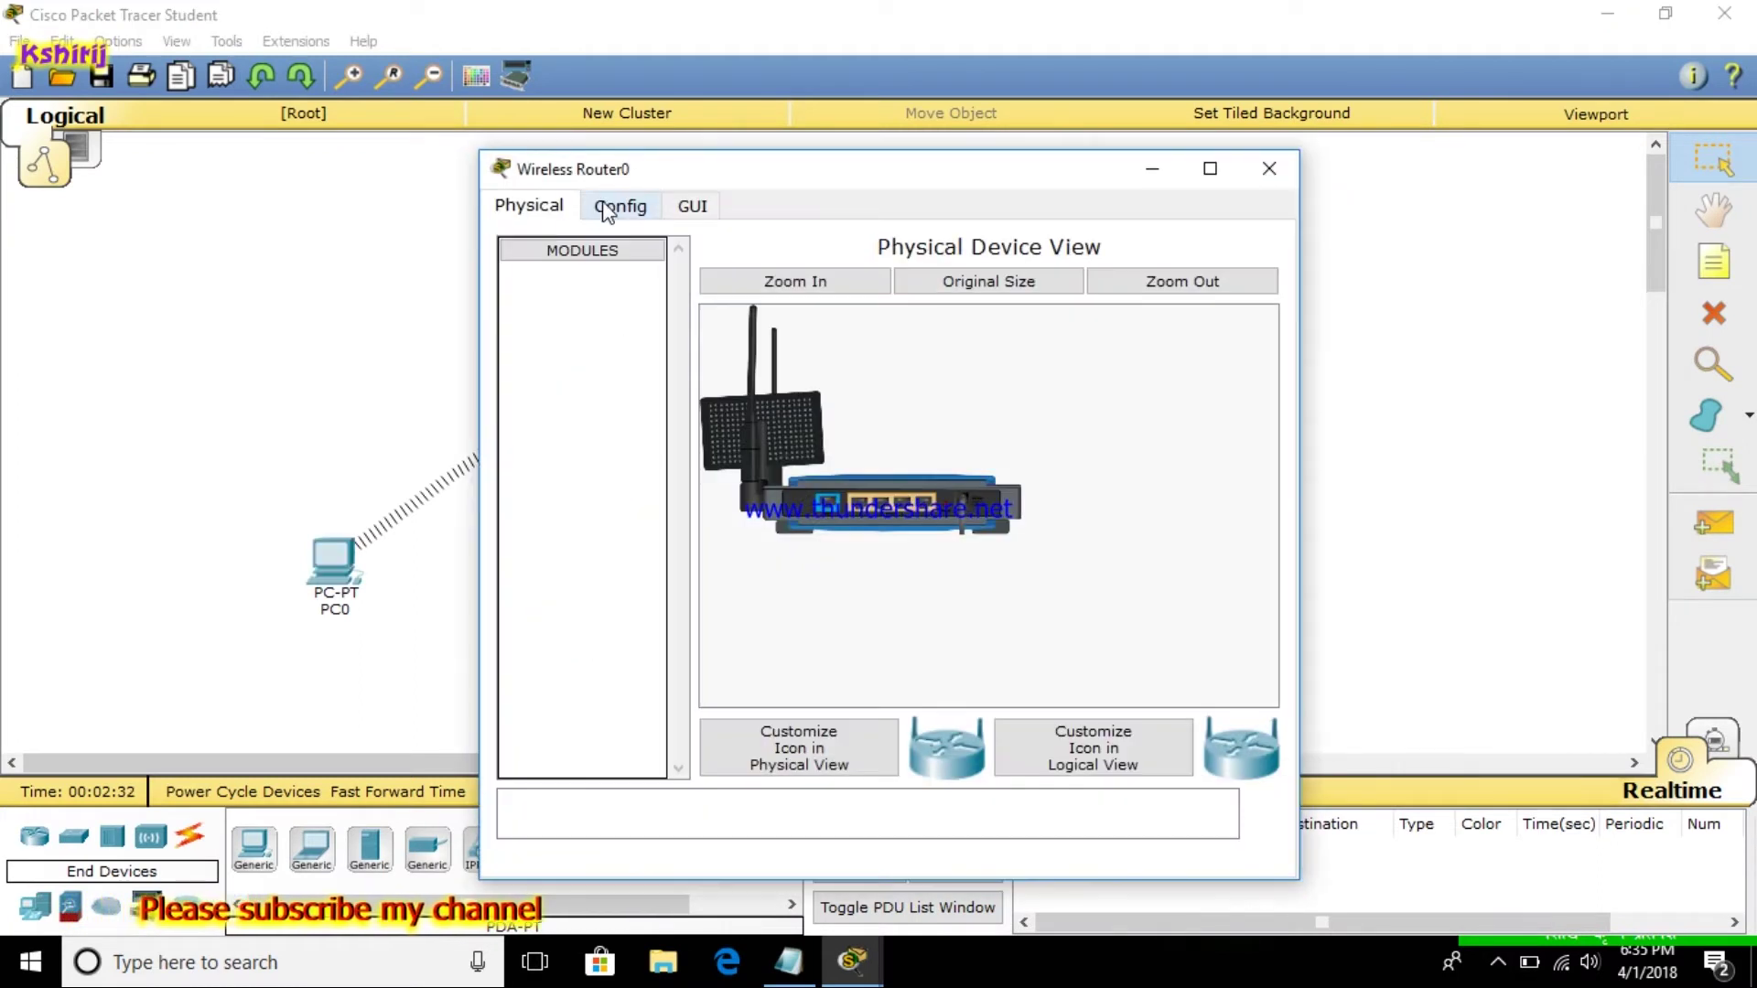
left_click(606, 209)
left_click(601, 403)
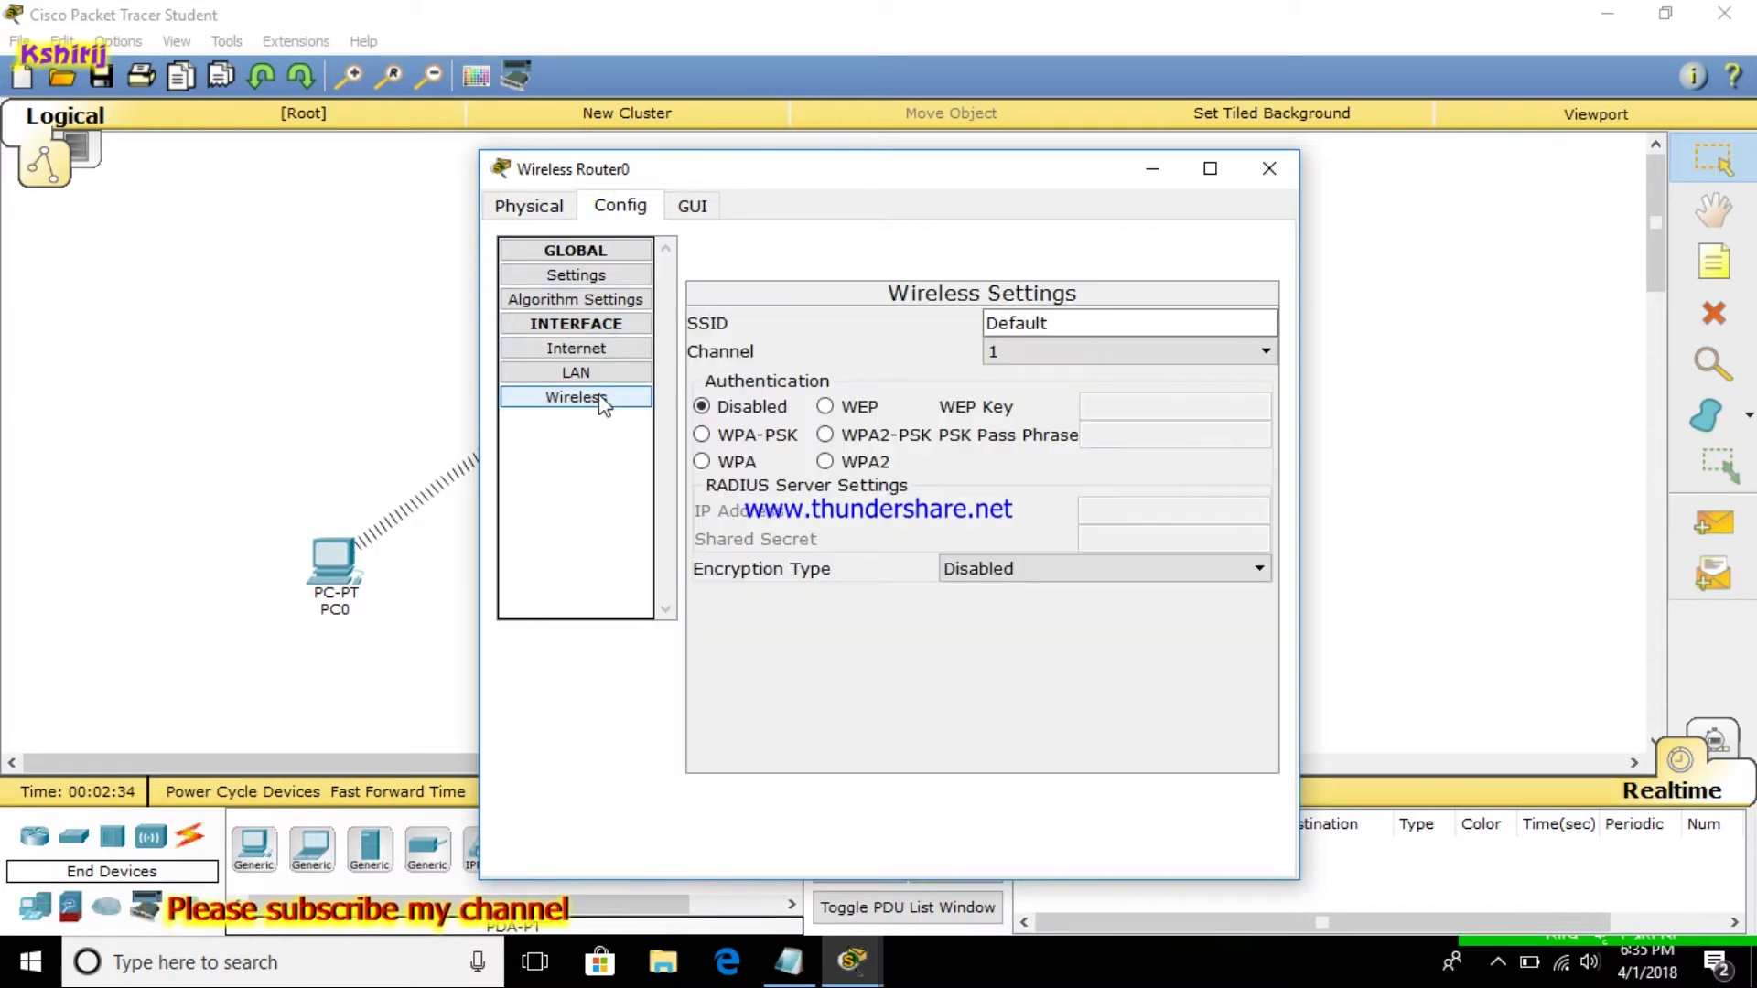
left_click(1062, 325)
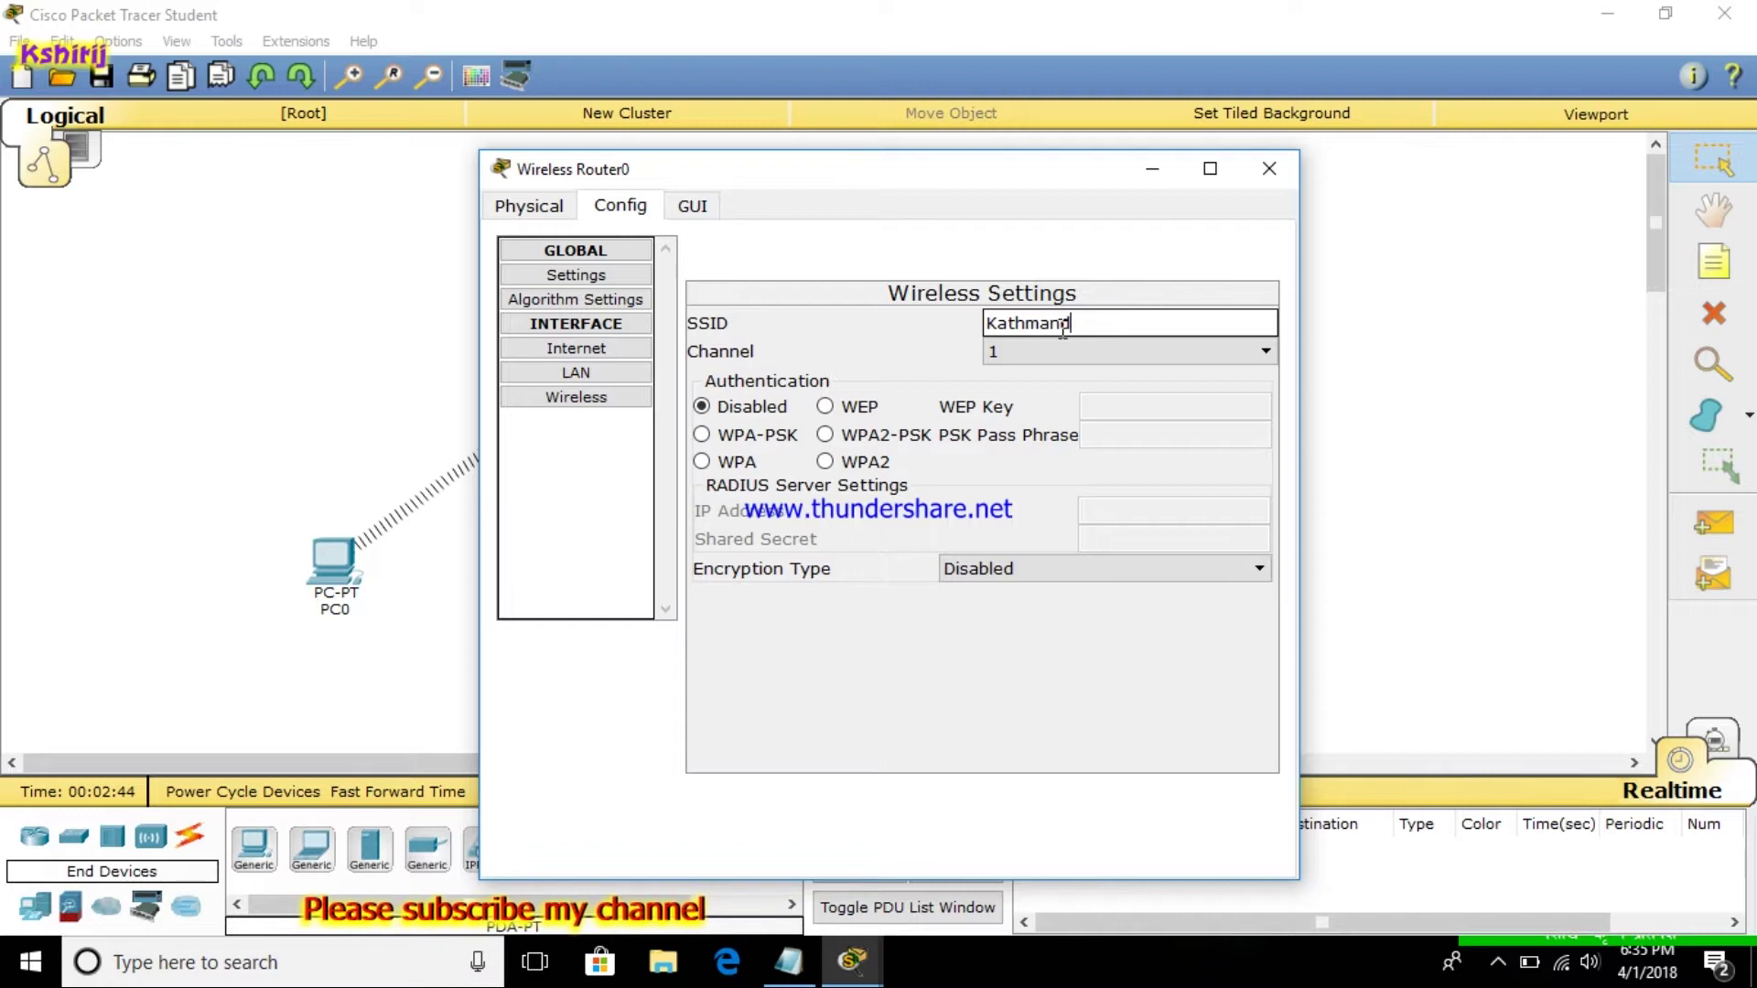
left_click(826, 436)
left_click(1125, 438)
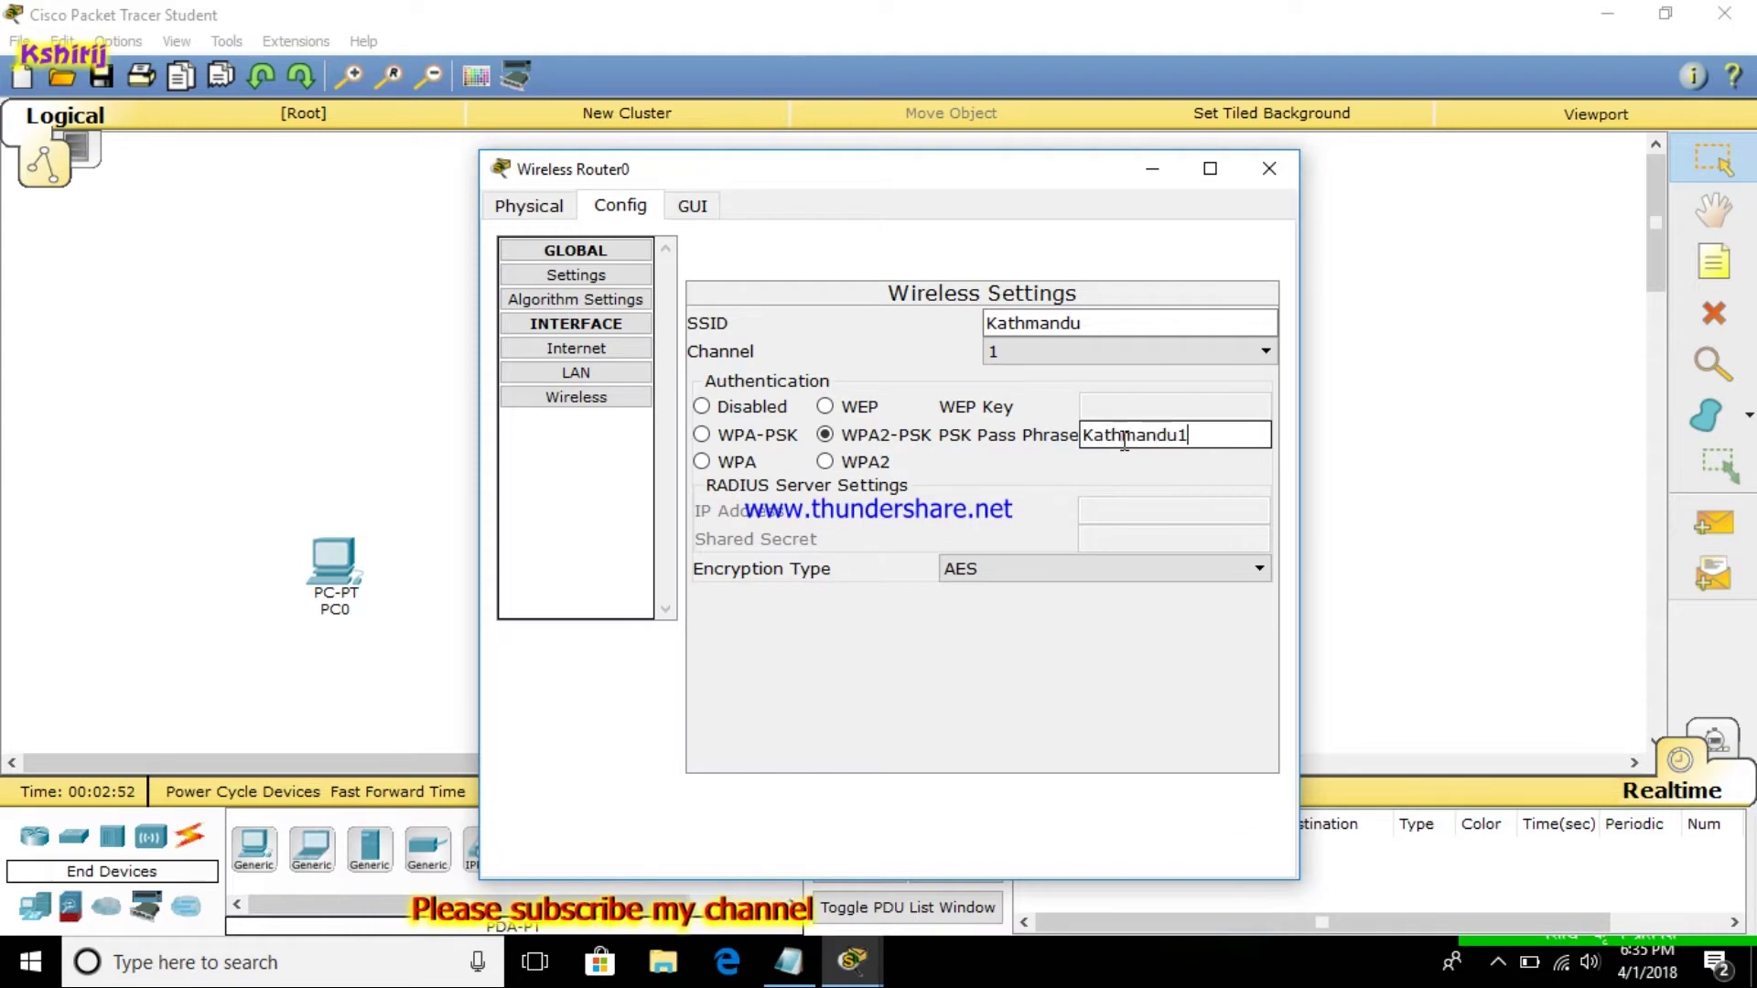
type("Kathmandu123@")
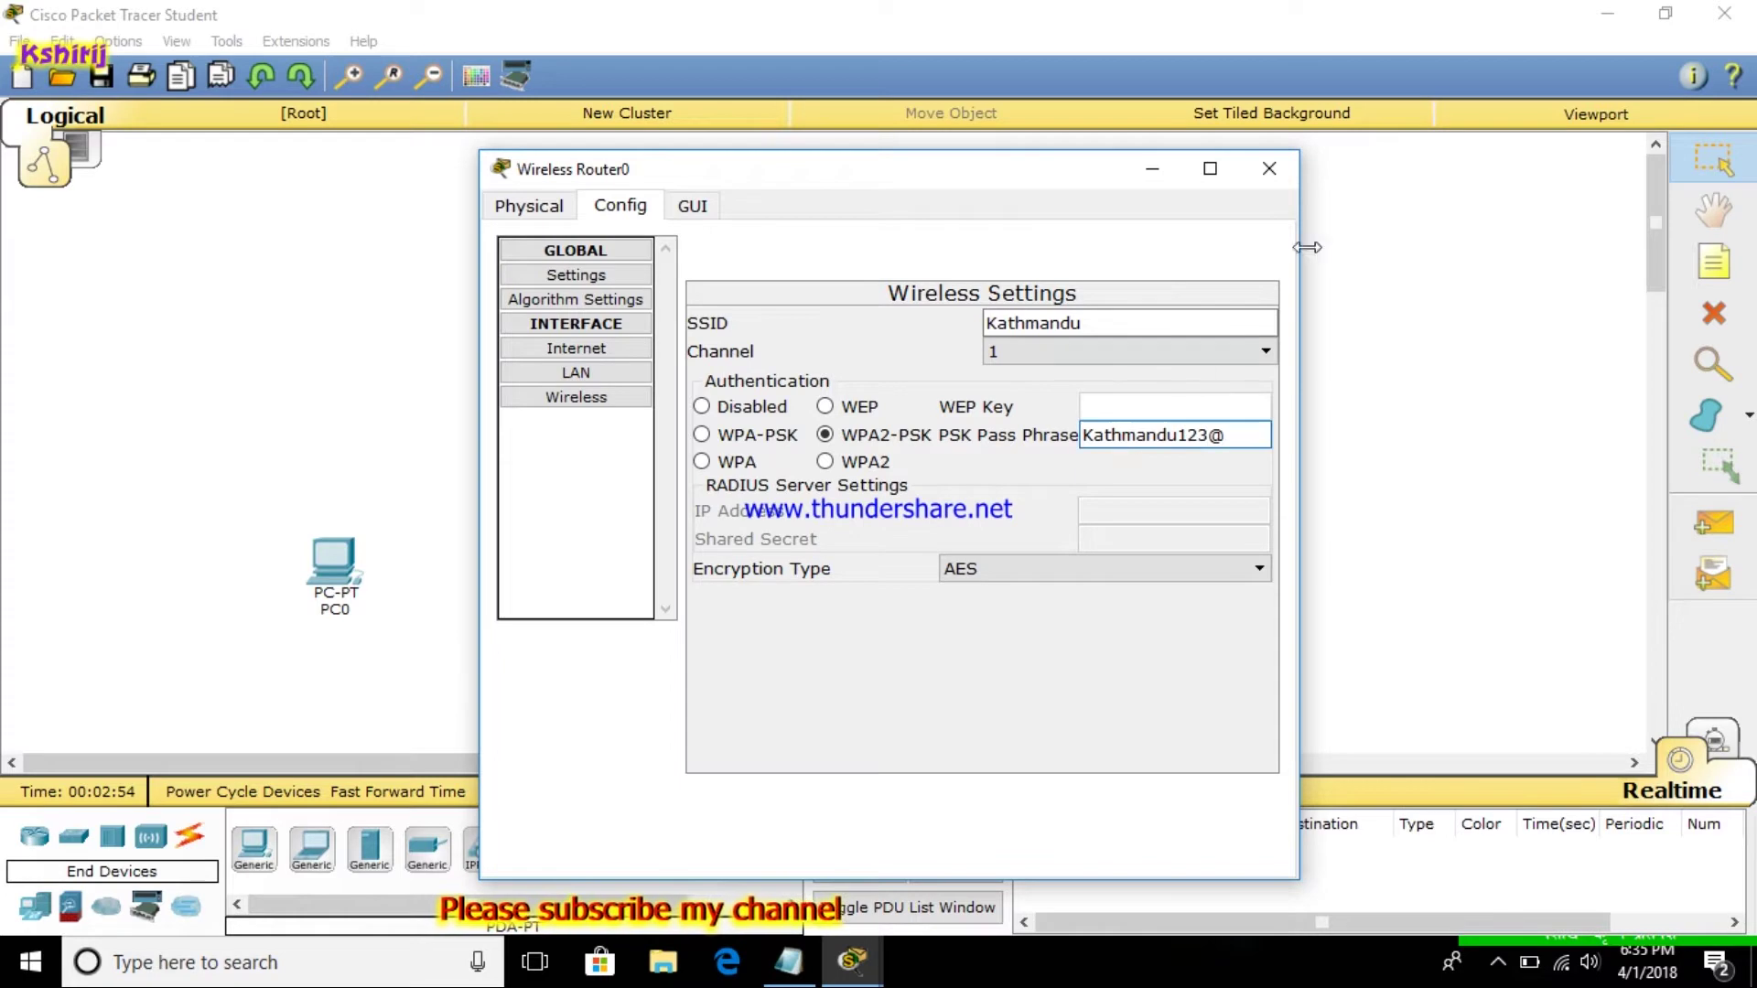
left_click(1260, 181)
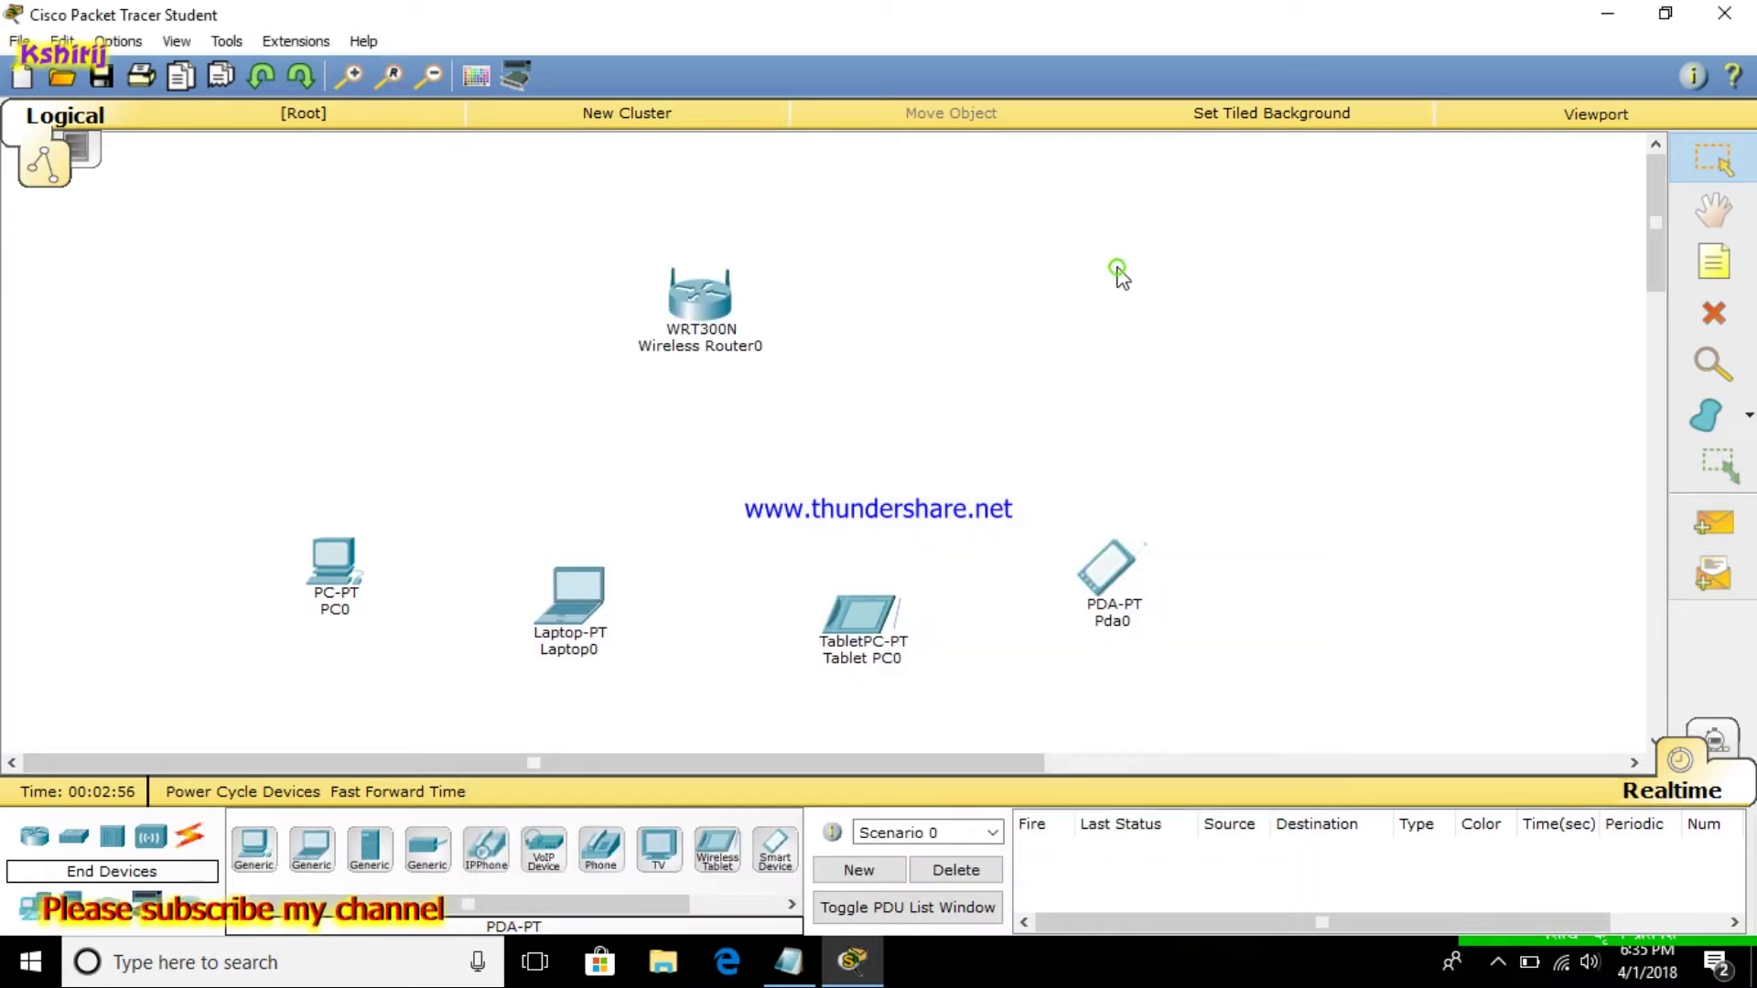
left_click(814, 976)
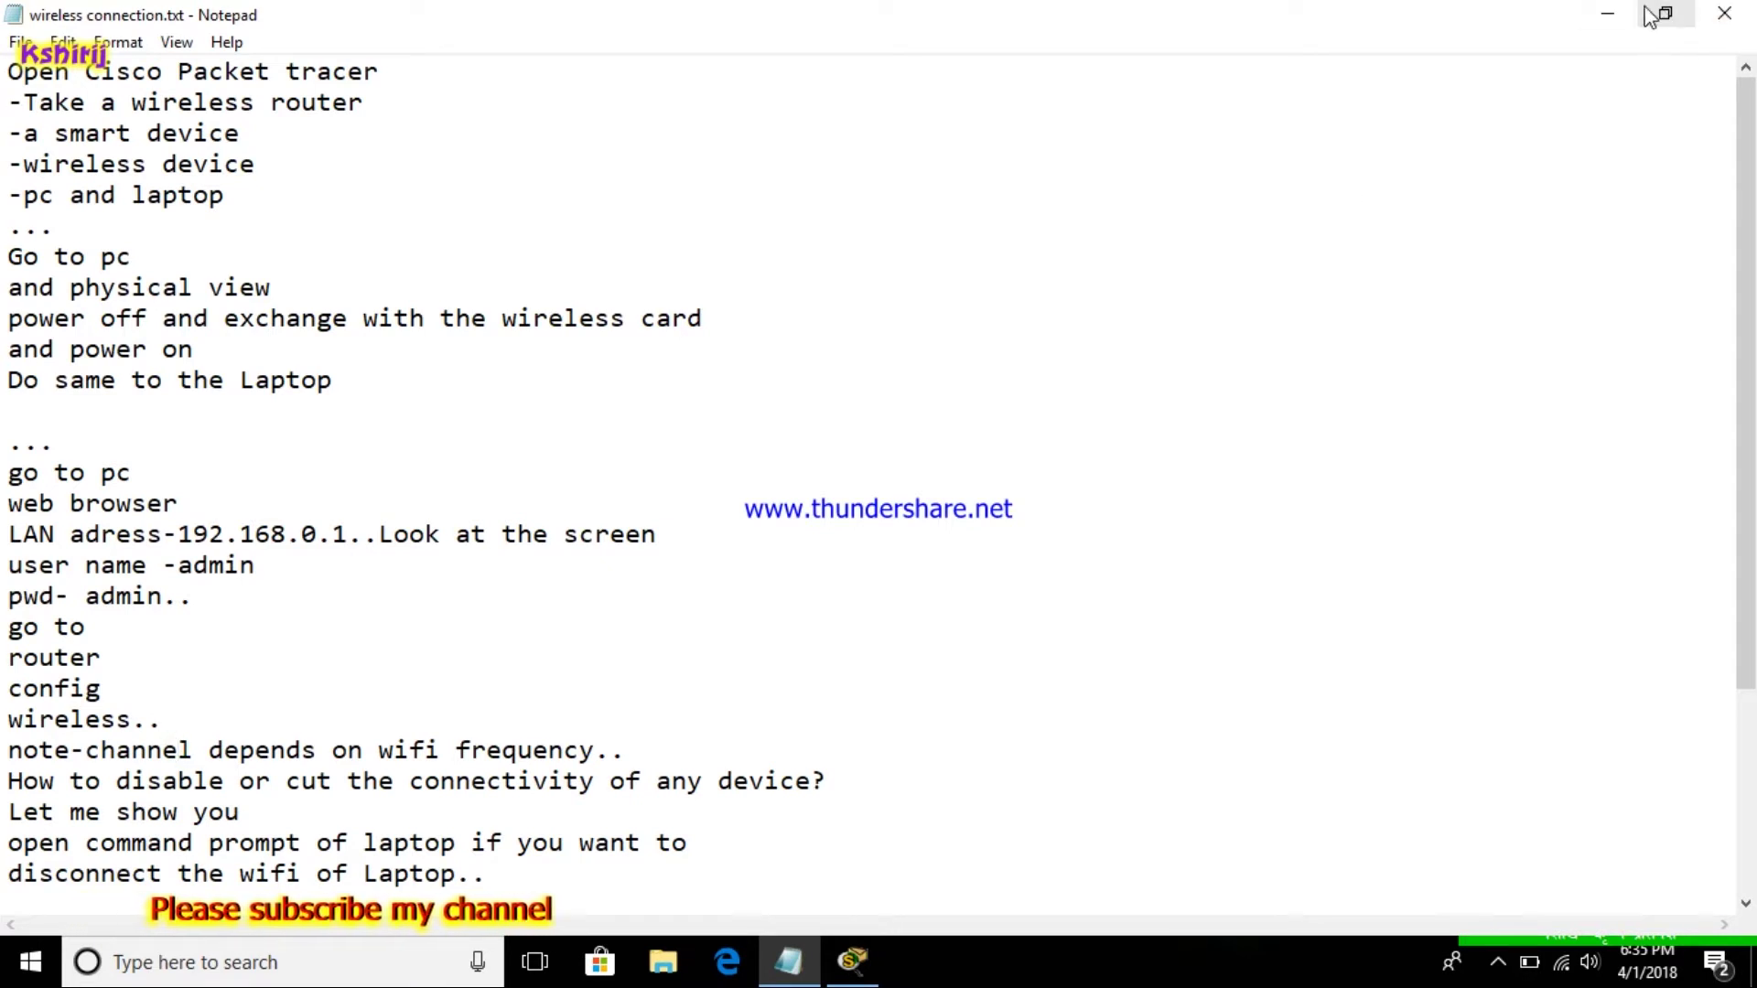
left_click(1608, 13)
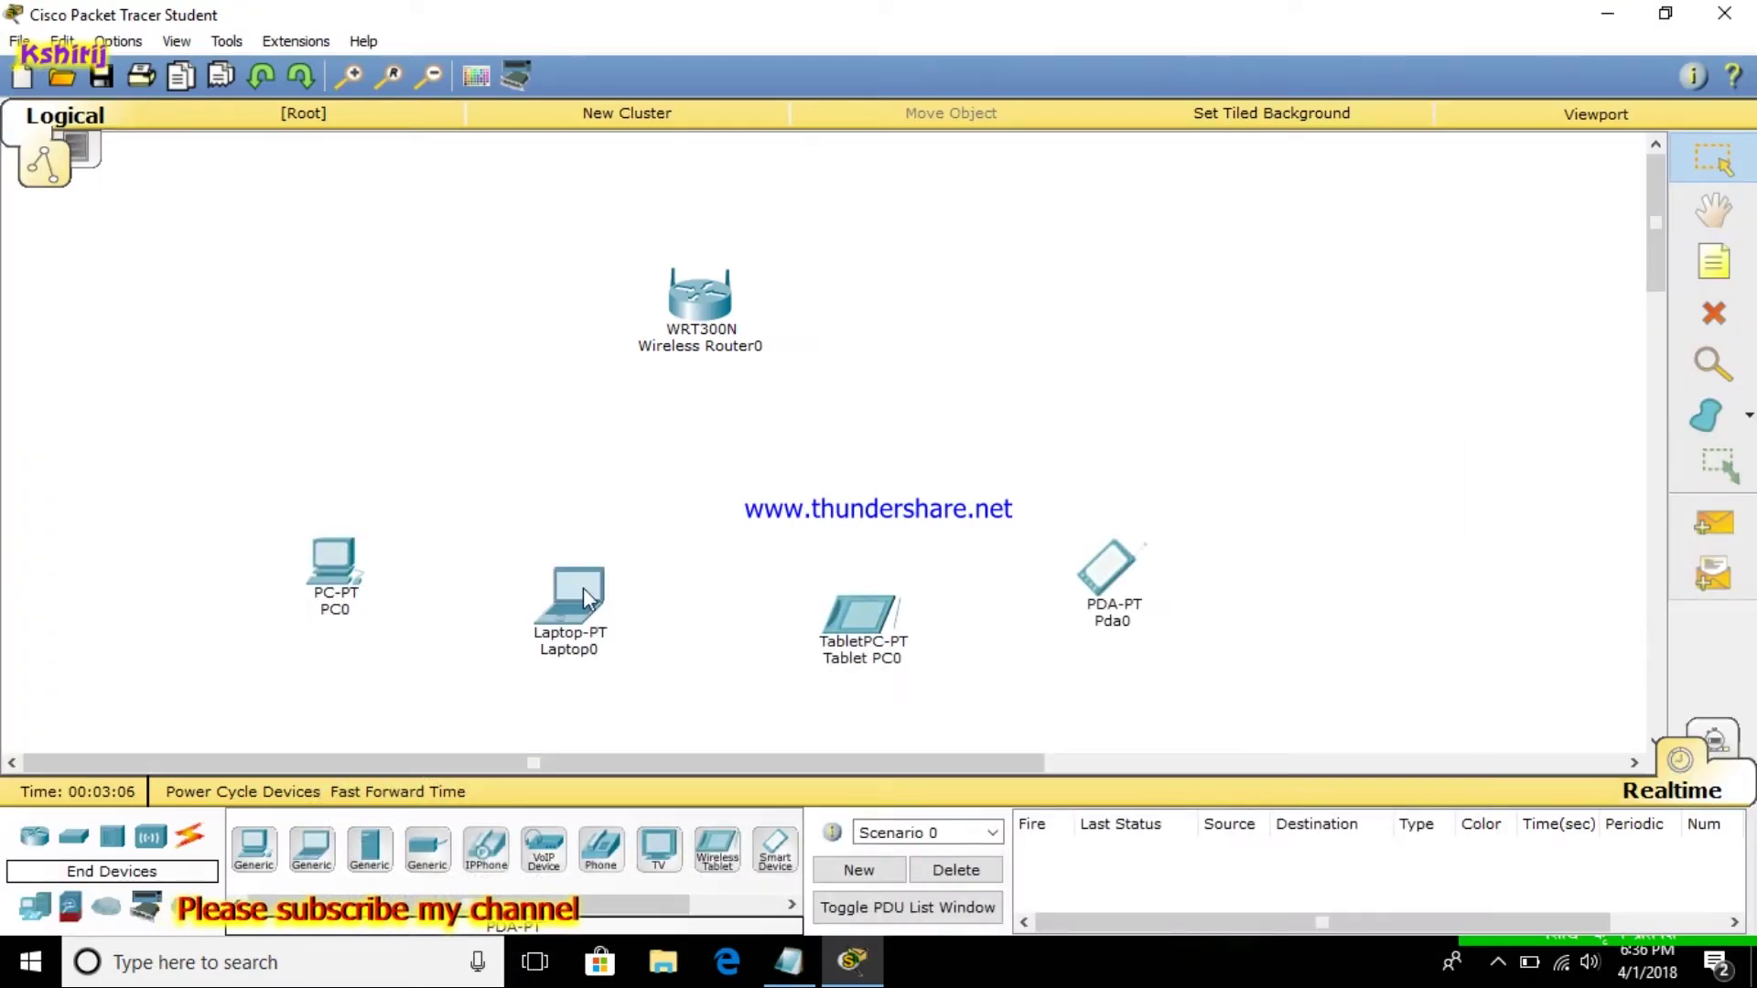
Connect PC0 to the Kathmandu network via PC Wireless using the pre-shared key
left_click(331, 579)
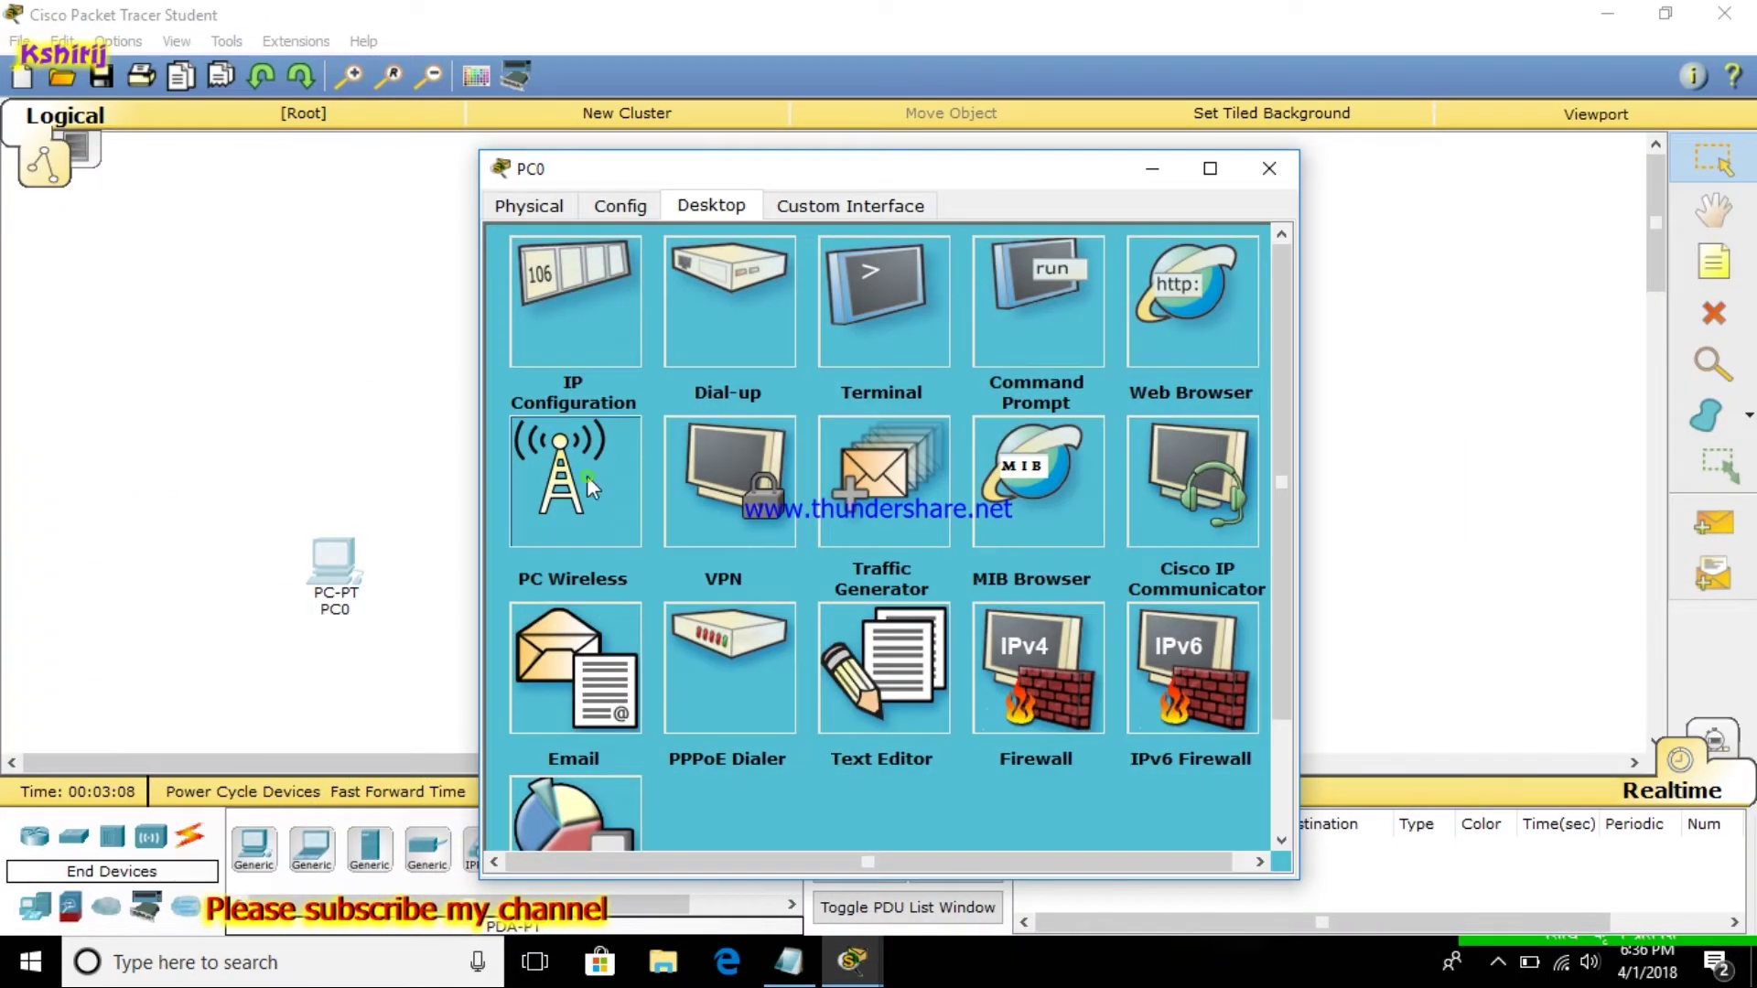
left_click(586, 476)
left_click(719, 392)
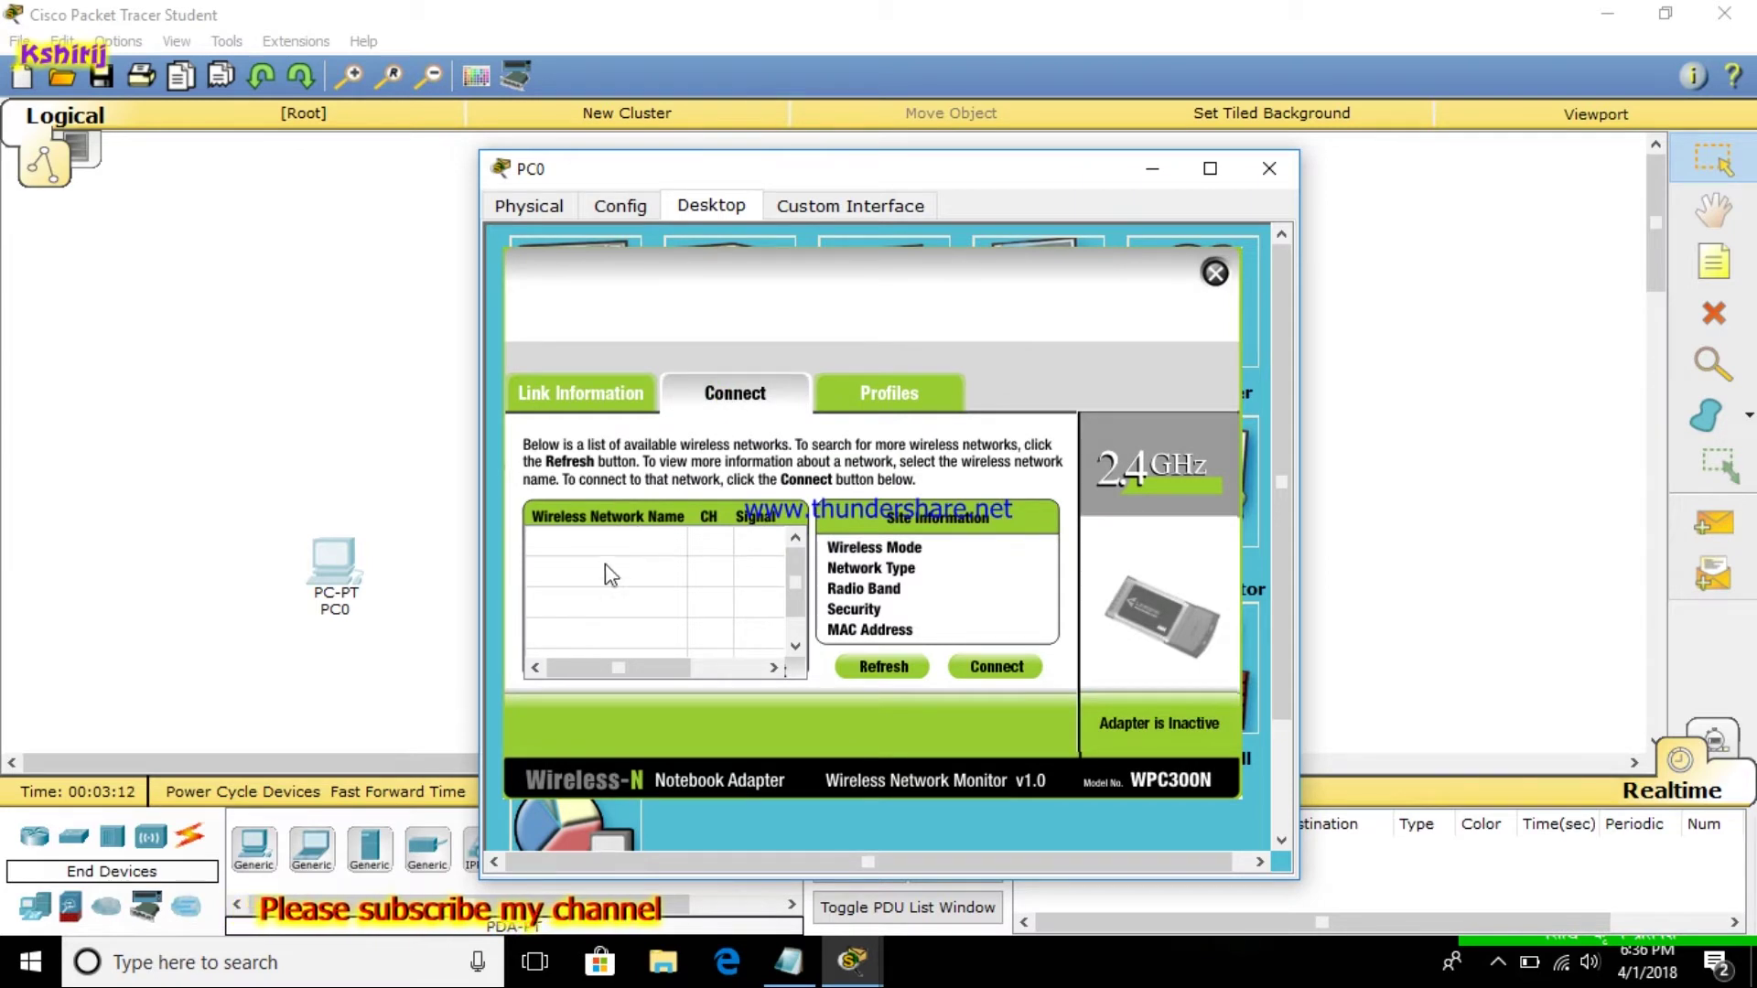
left_click(632, 542)
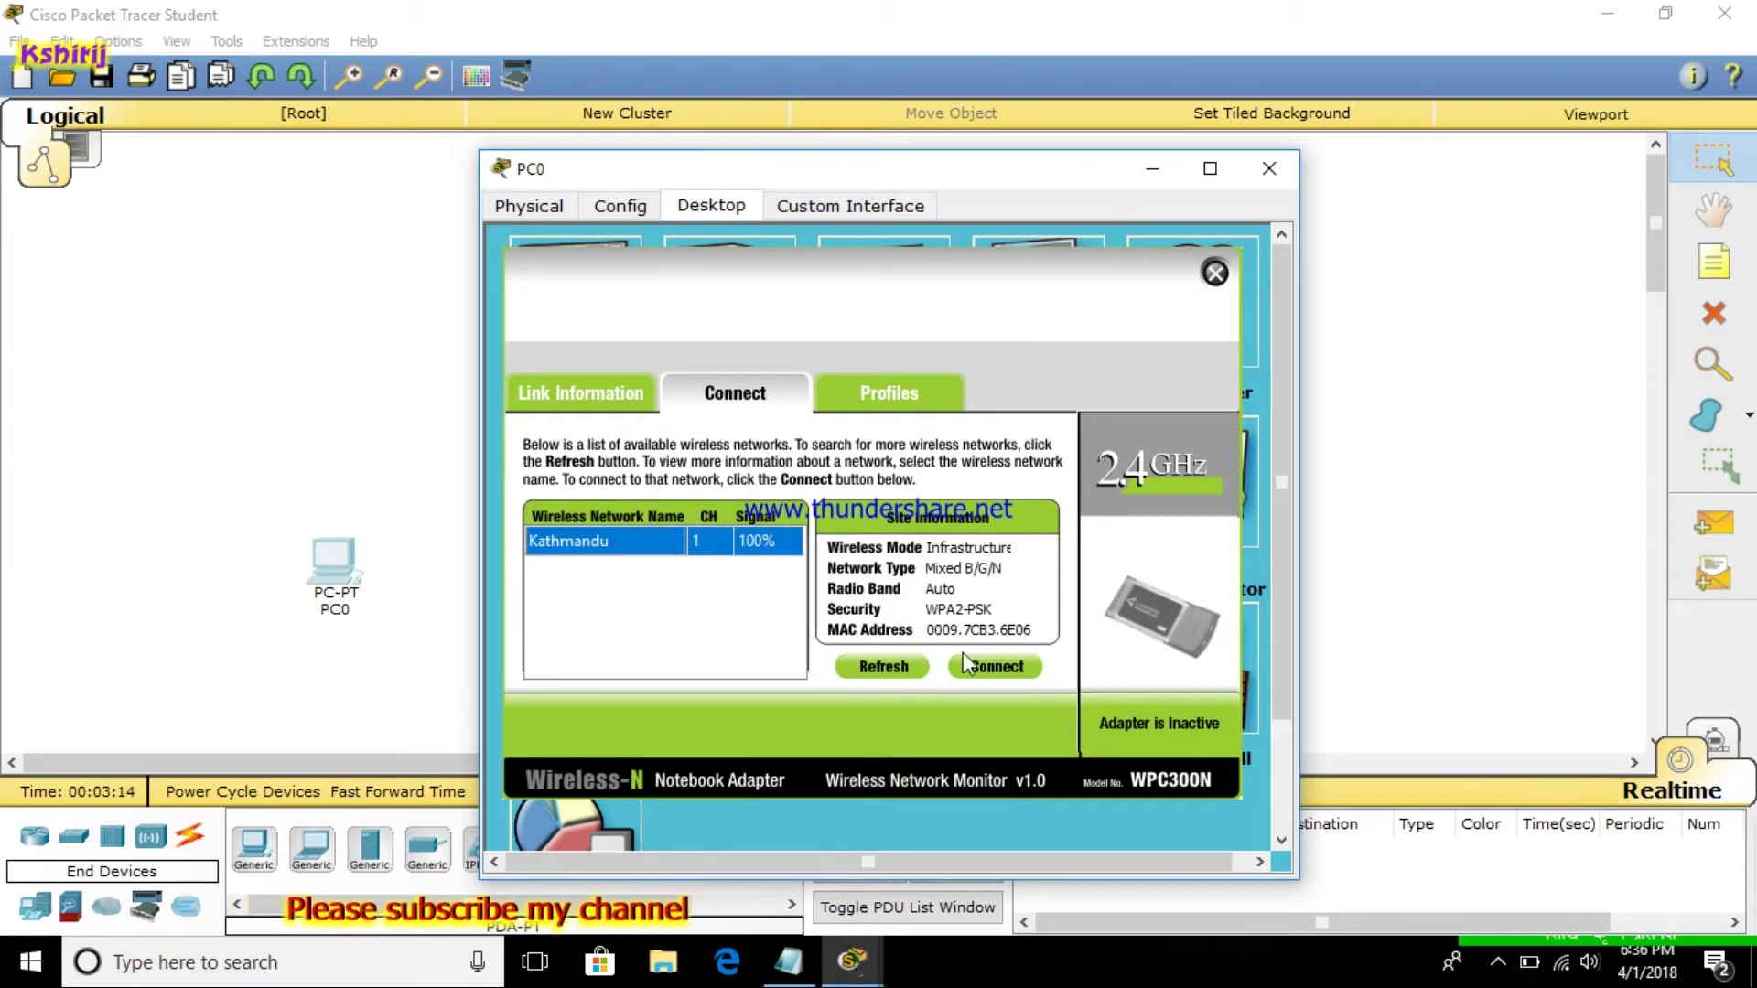
left_click(987, 666)
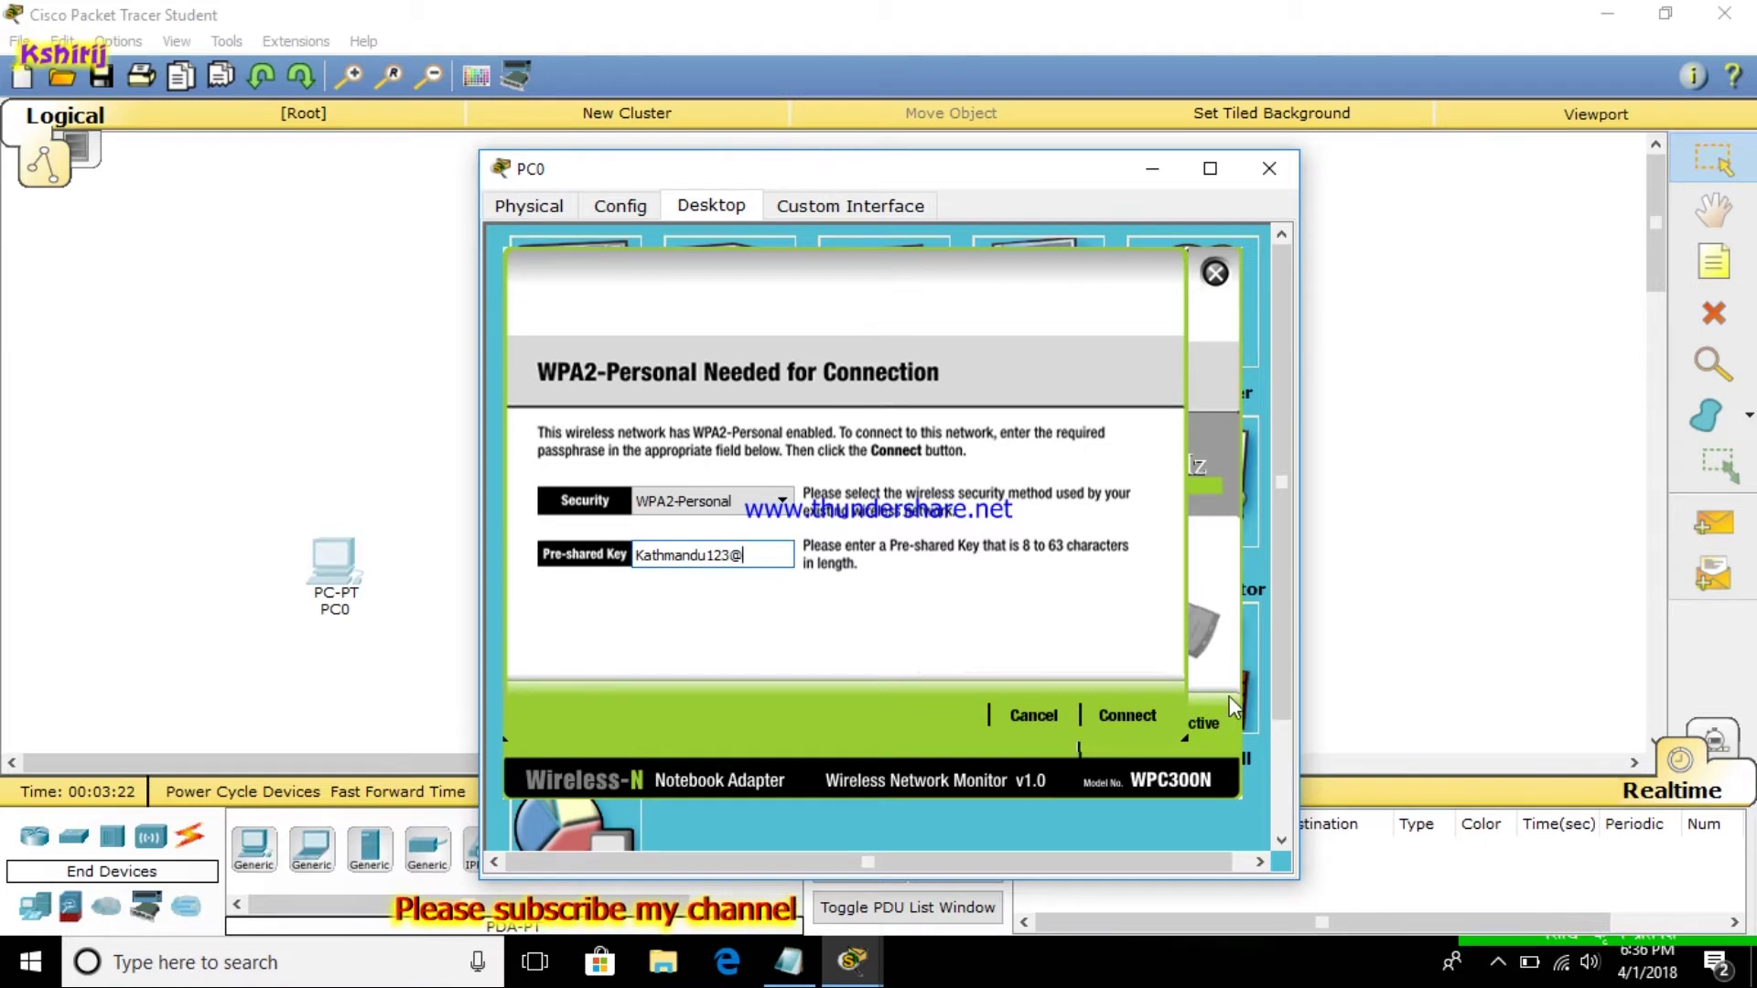
left_click(1134, 717)
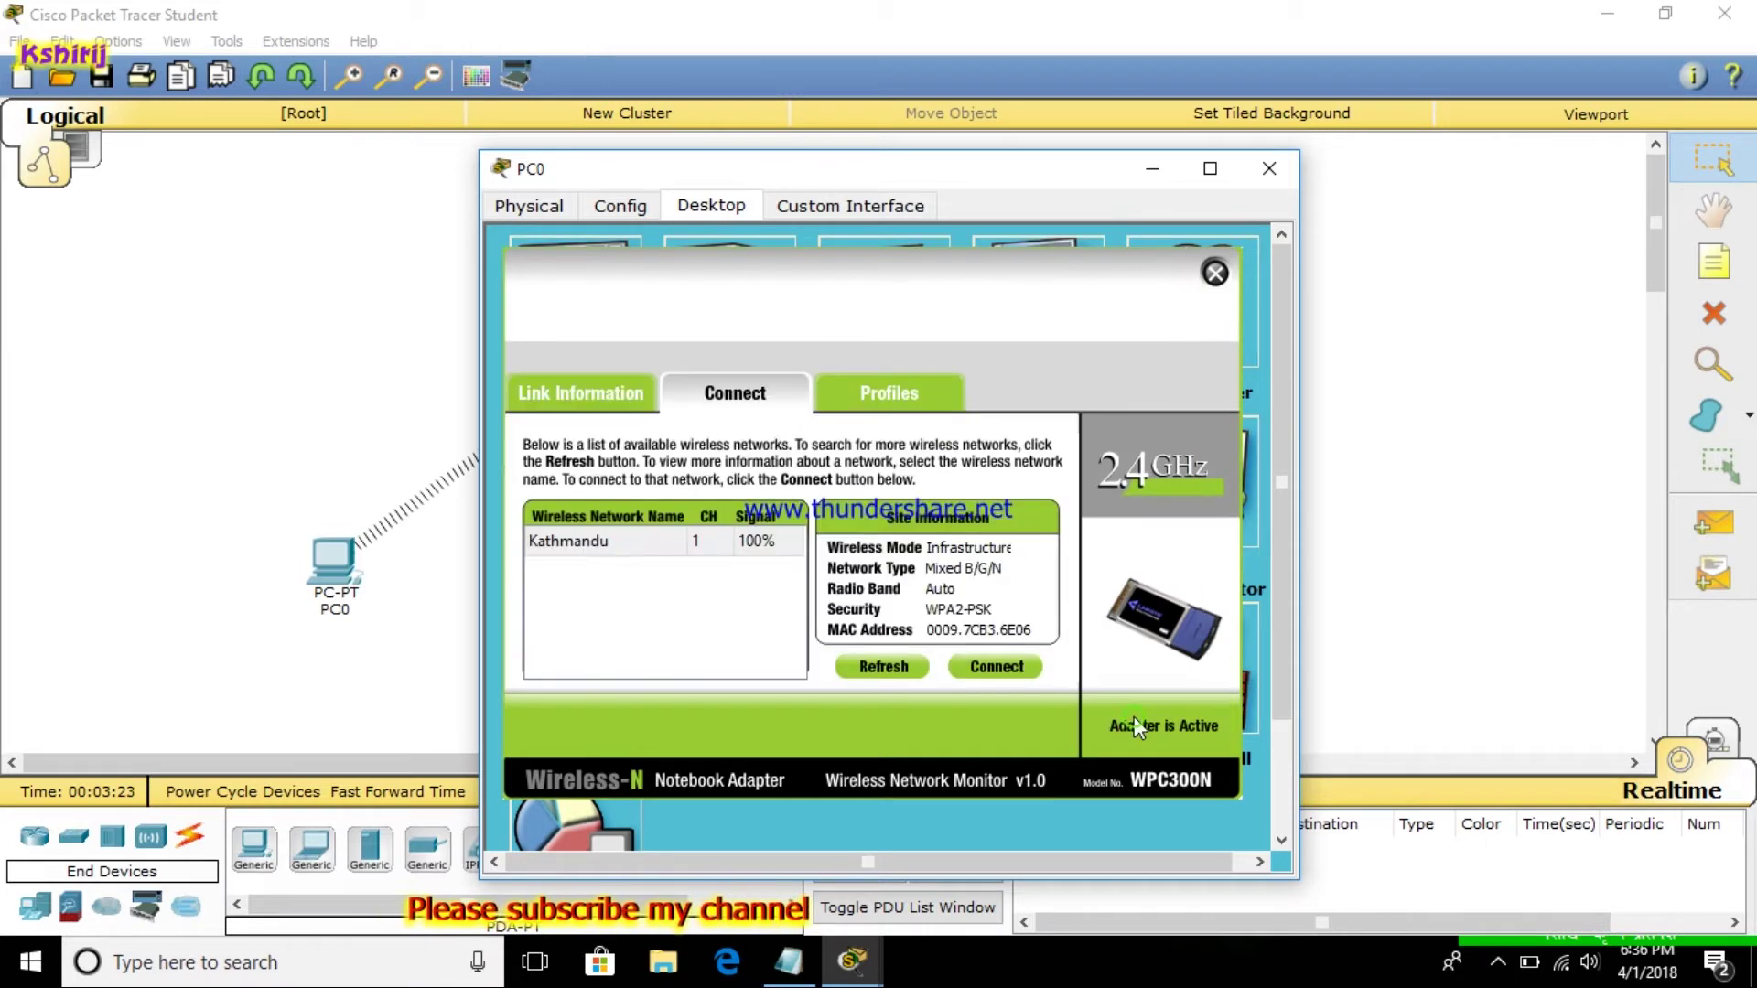
left_click(1215, 273)
left_click(1269, 169)
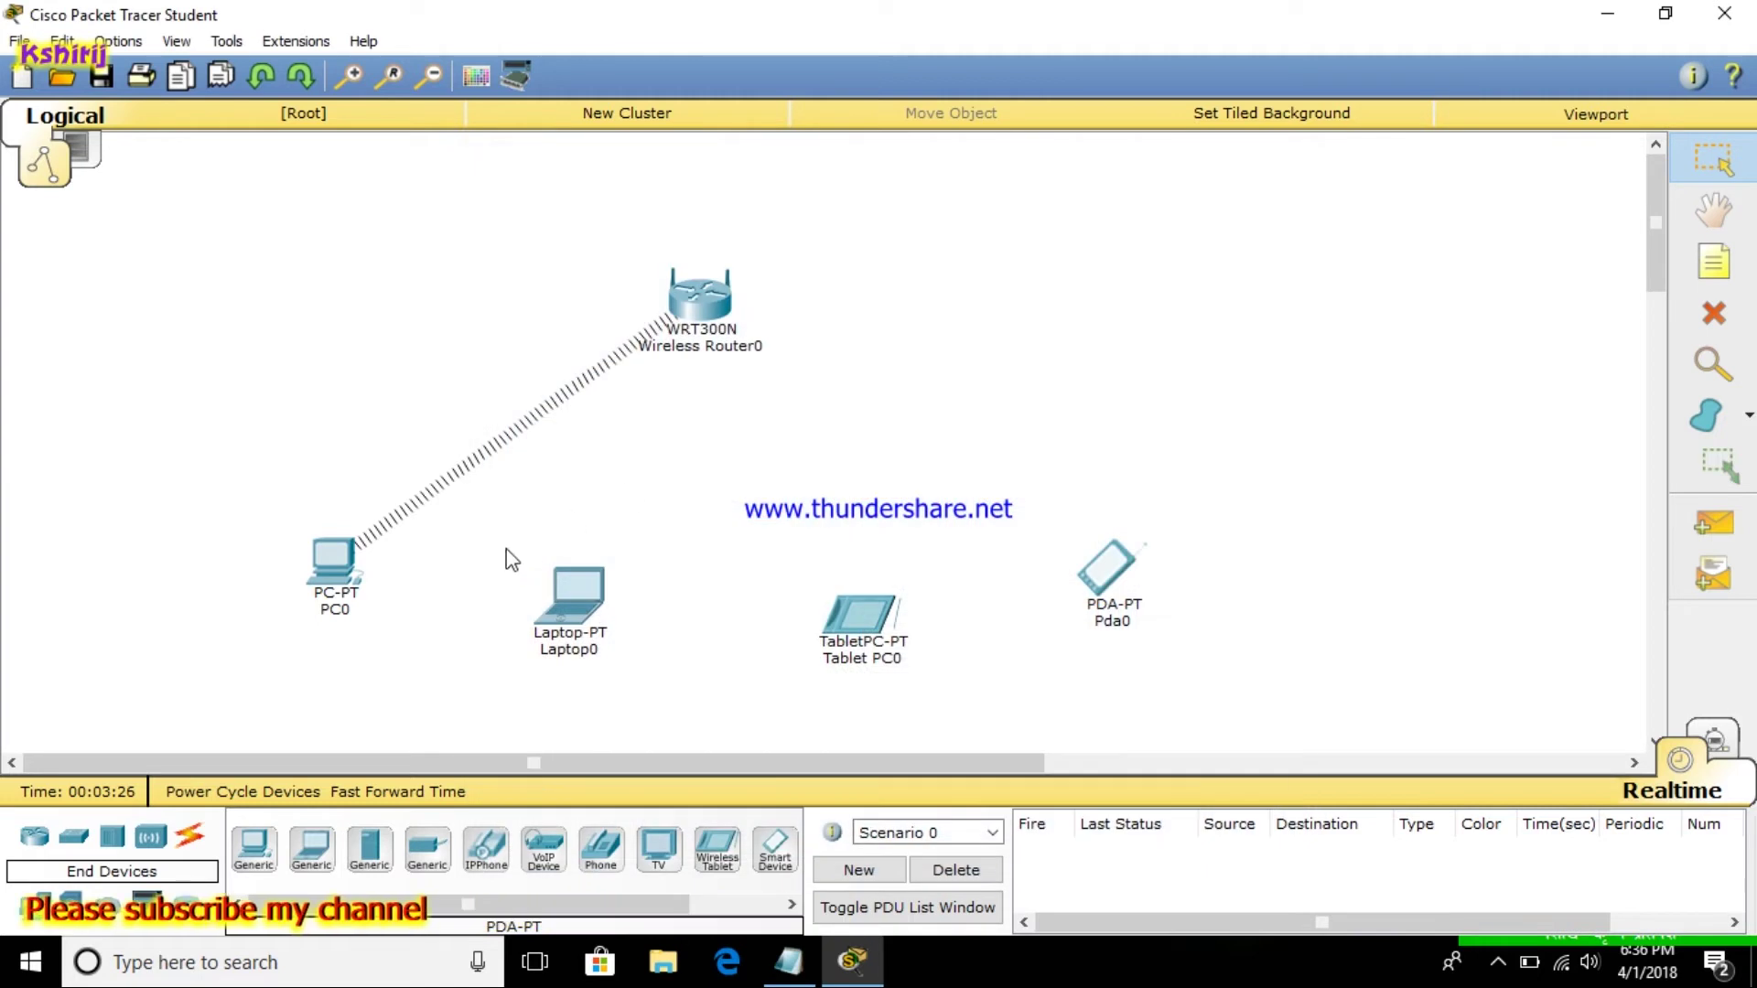
Connect Laptop0 to the Kathmandu network via PC Wireless, entering the pre-shared key
left_click(584, 585)
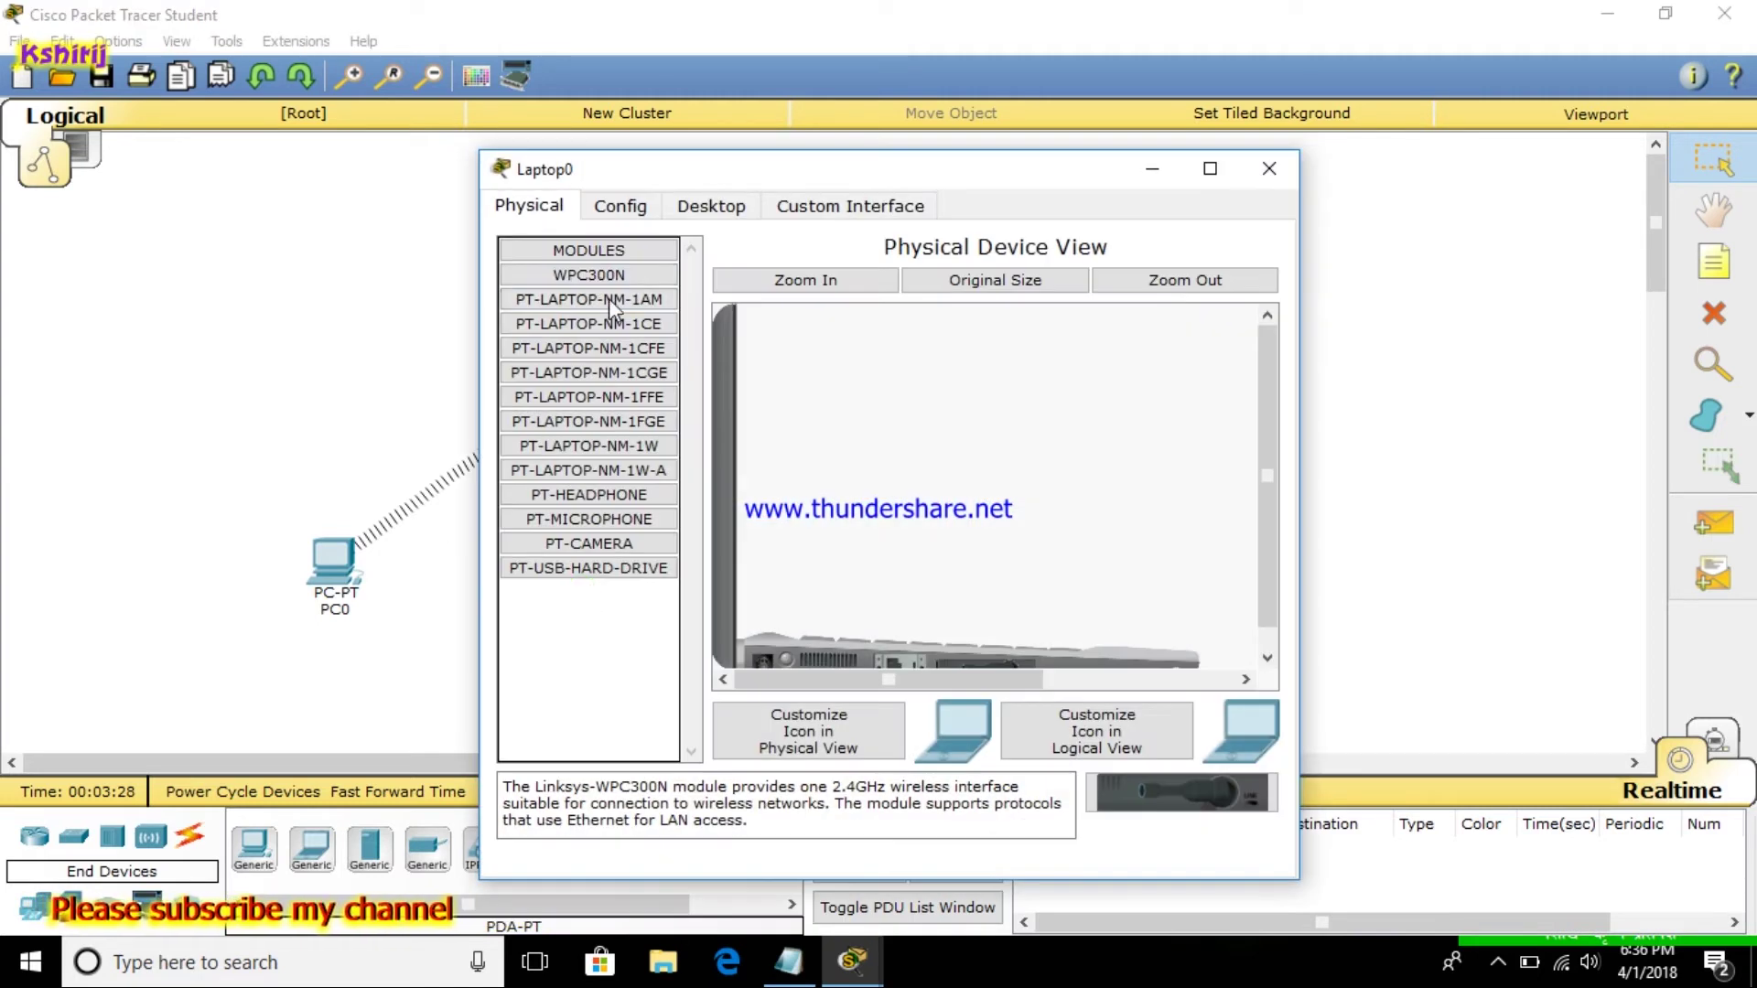
left_click(618, 206)
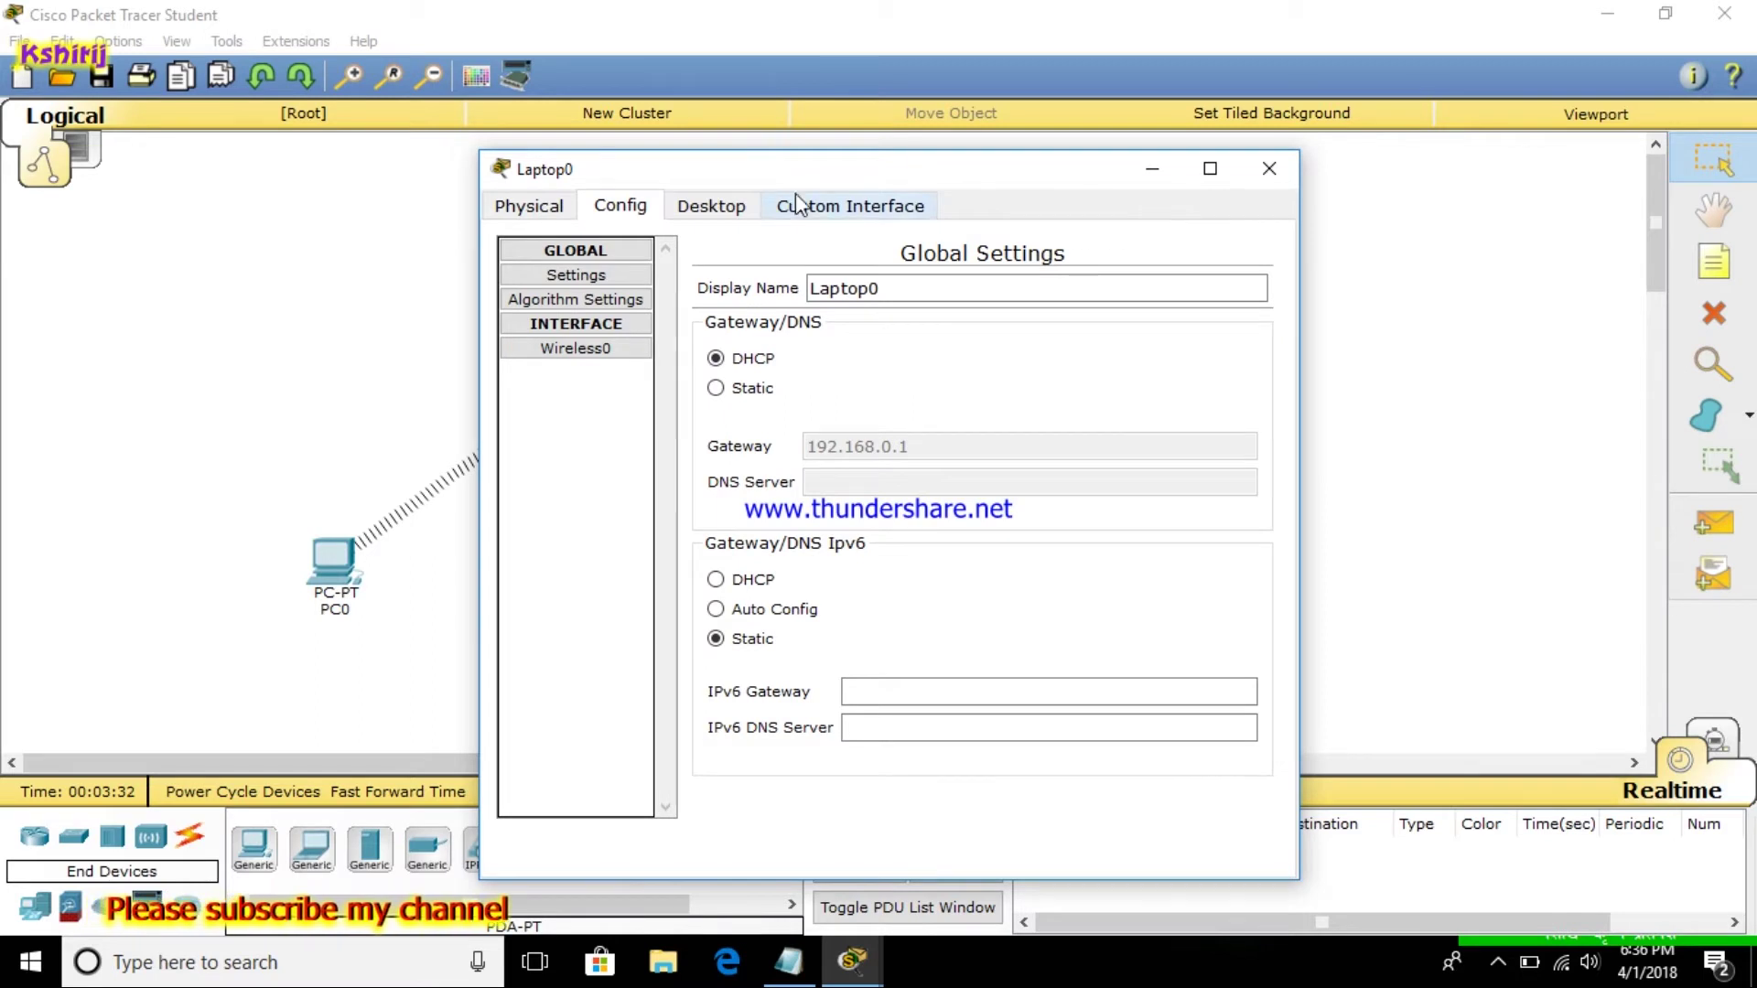
left_click(748, 206)
left_click(580, 498)
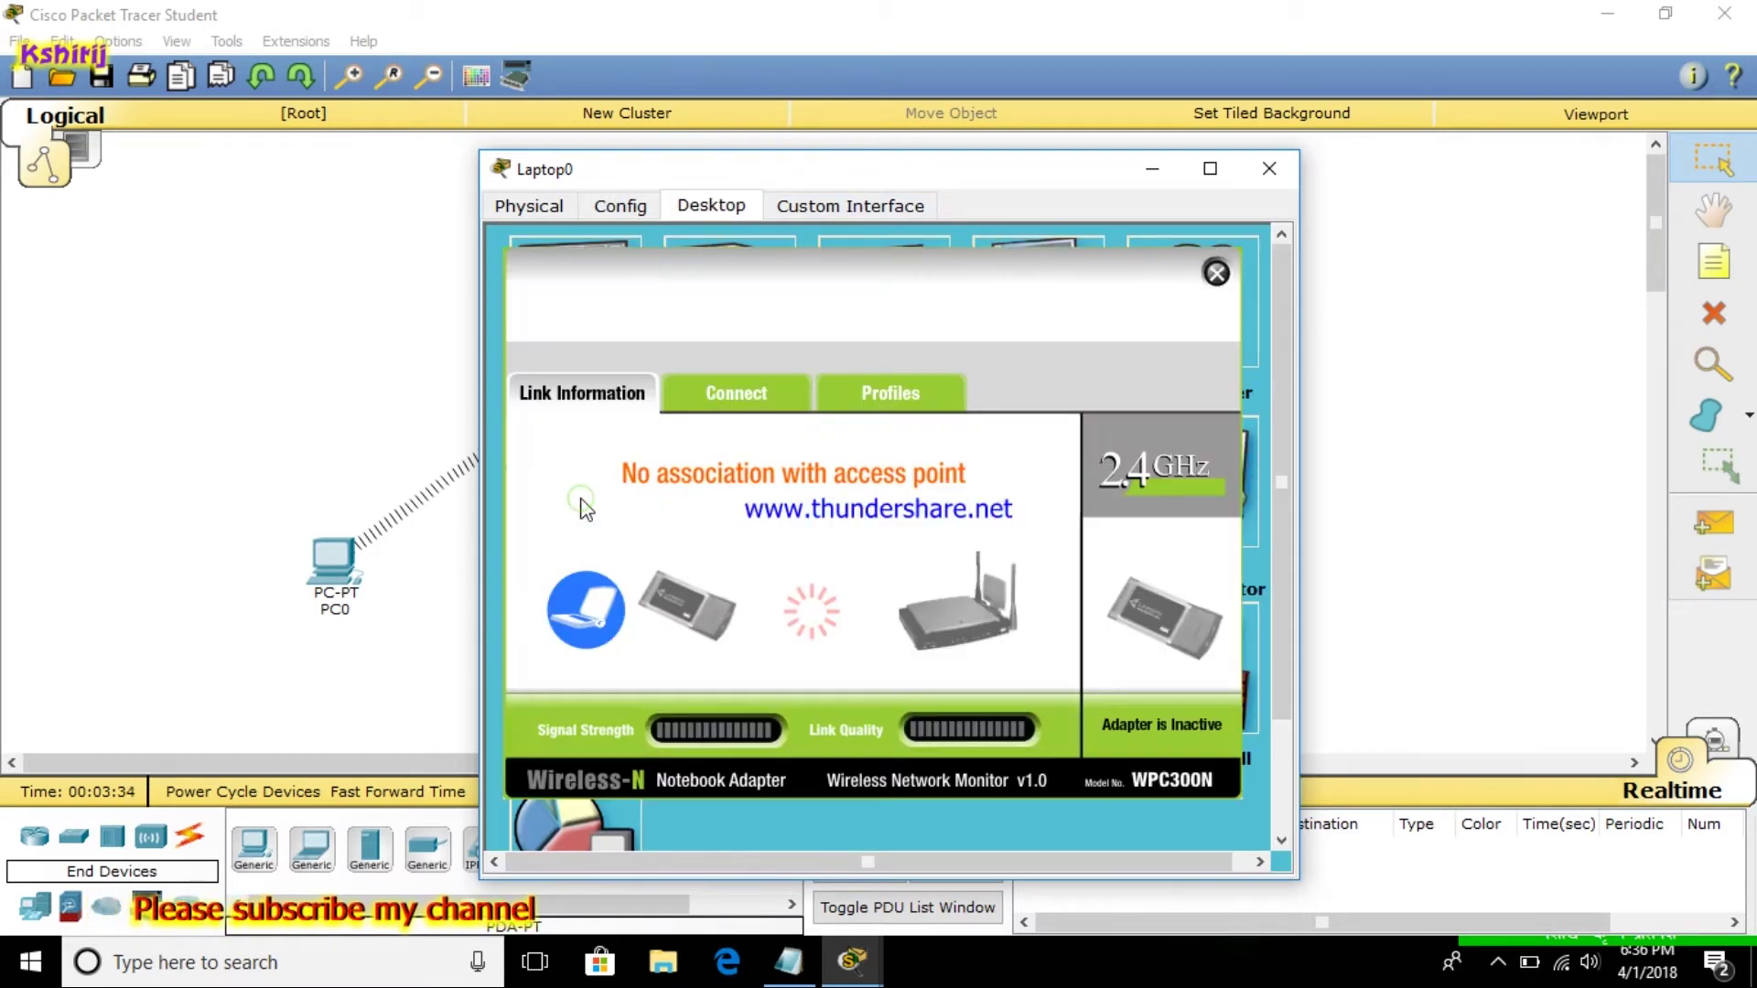
left_click(736, 395)
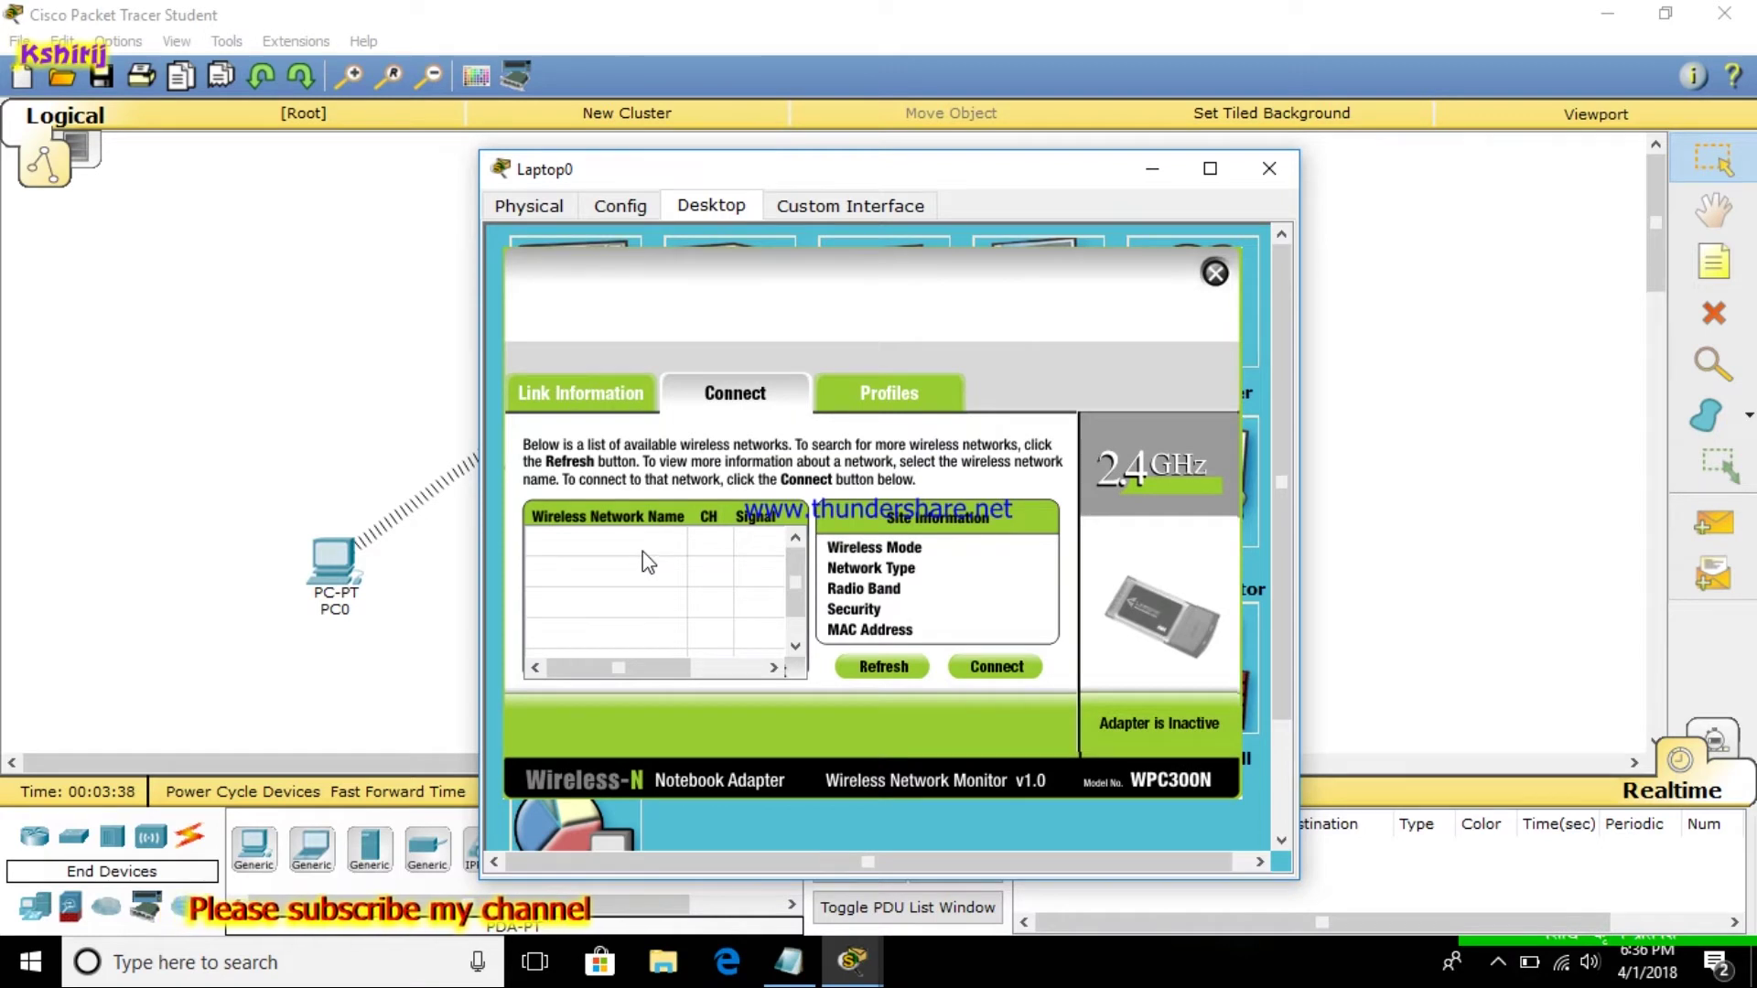
left_click(670, 546)
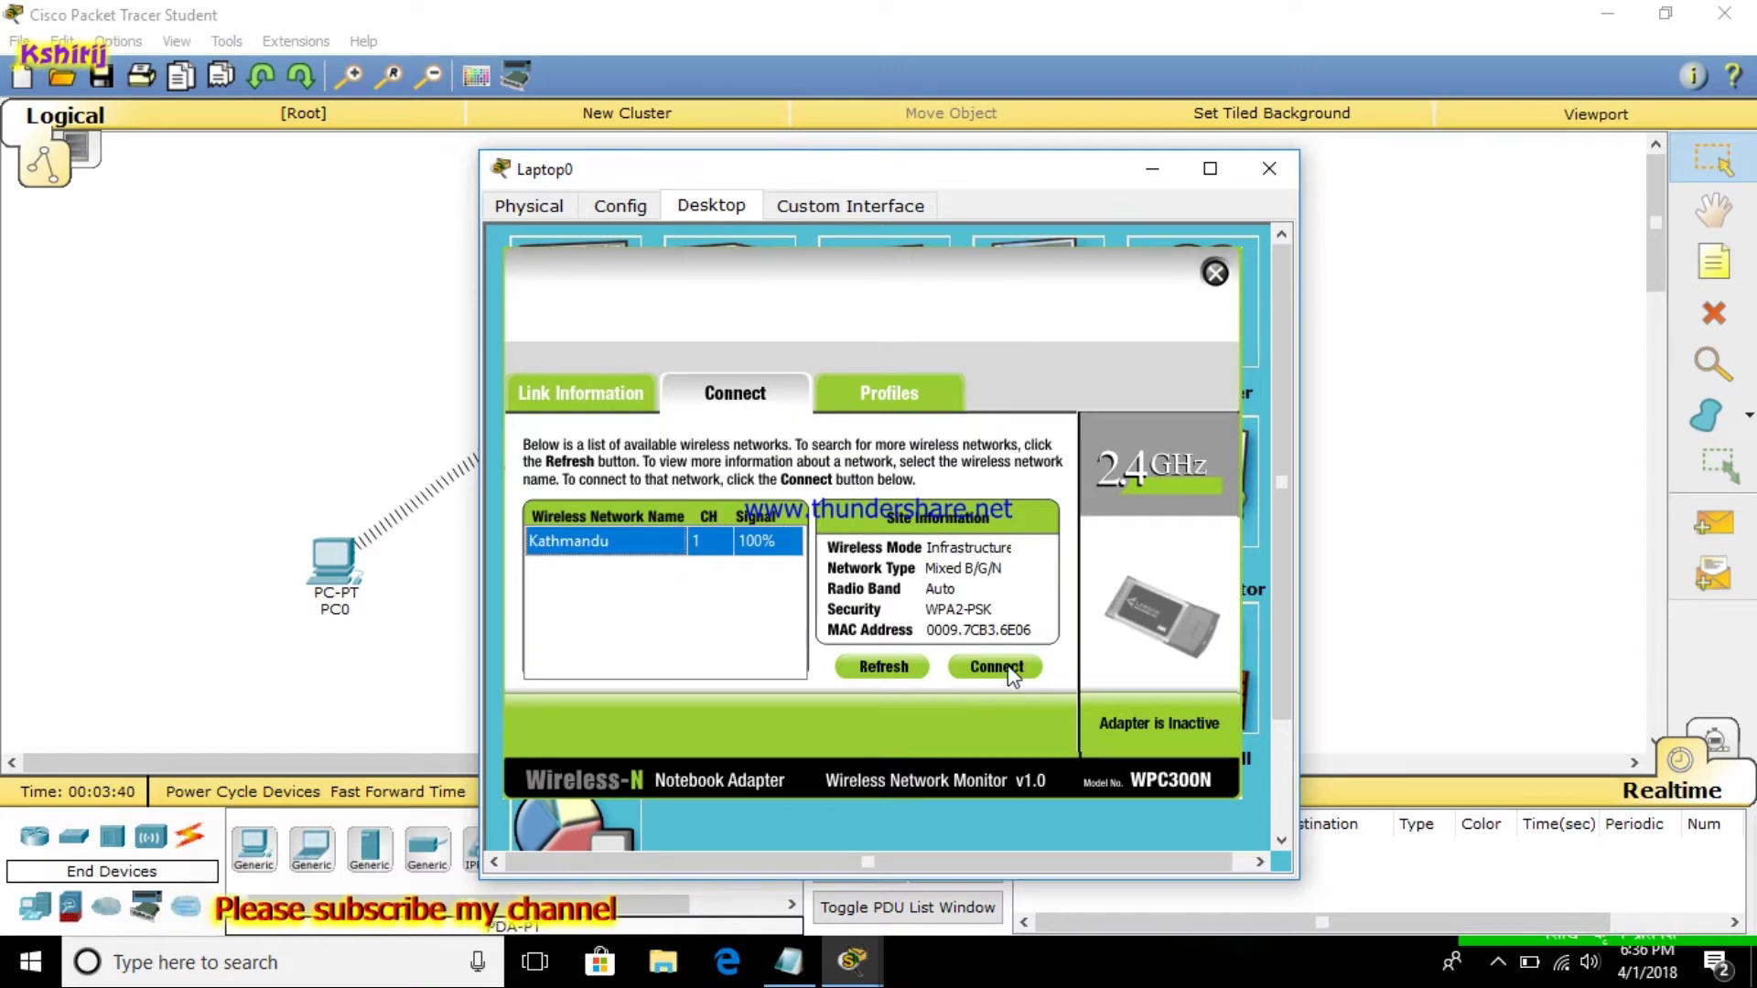
left_click(1009, 673)
left_click(727, 560)
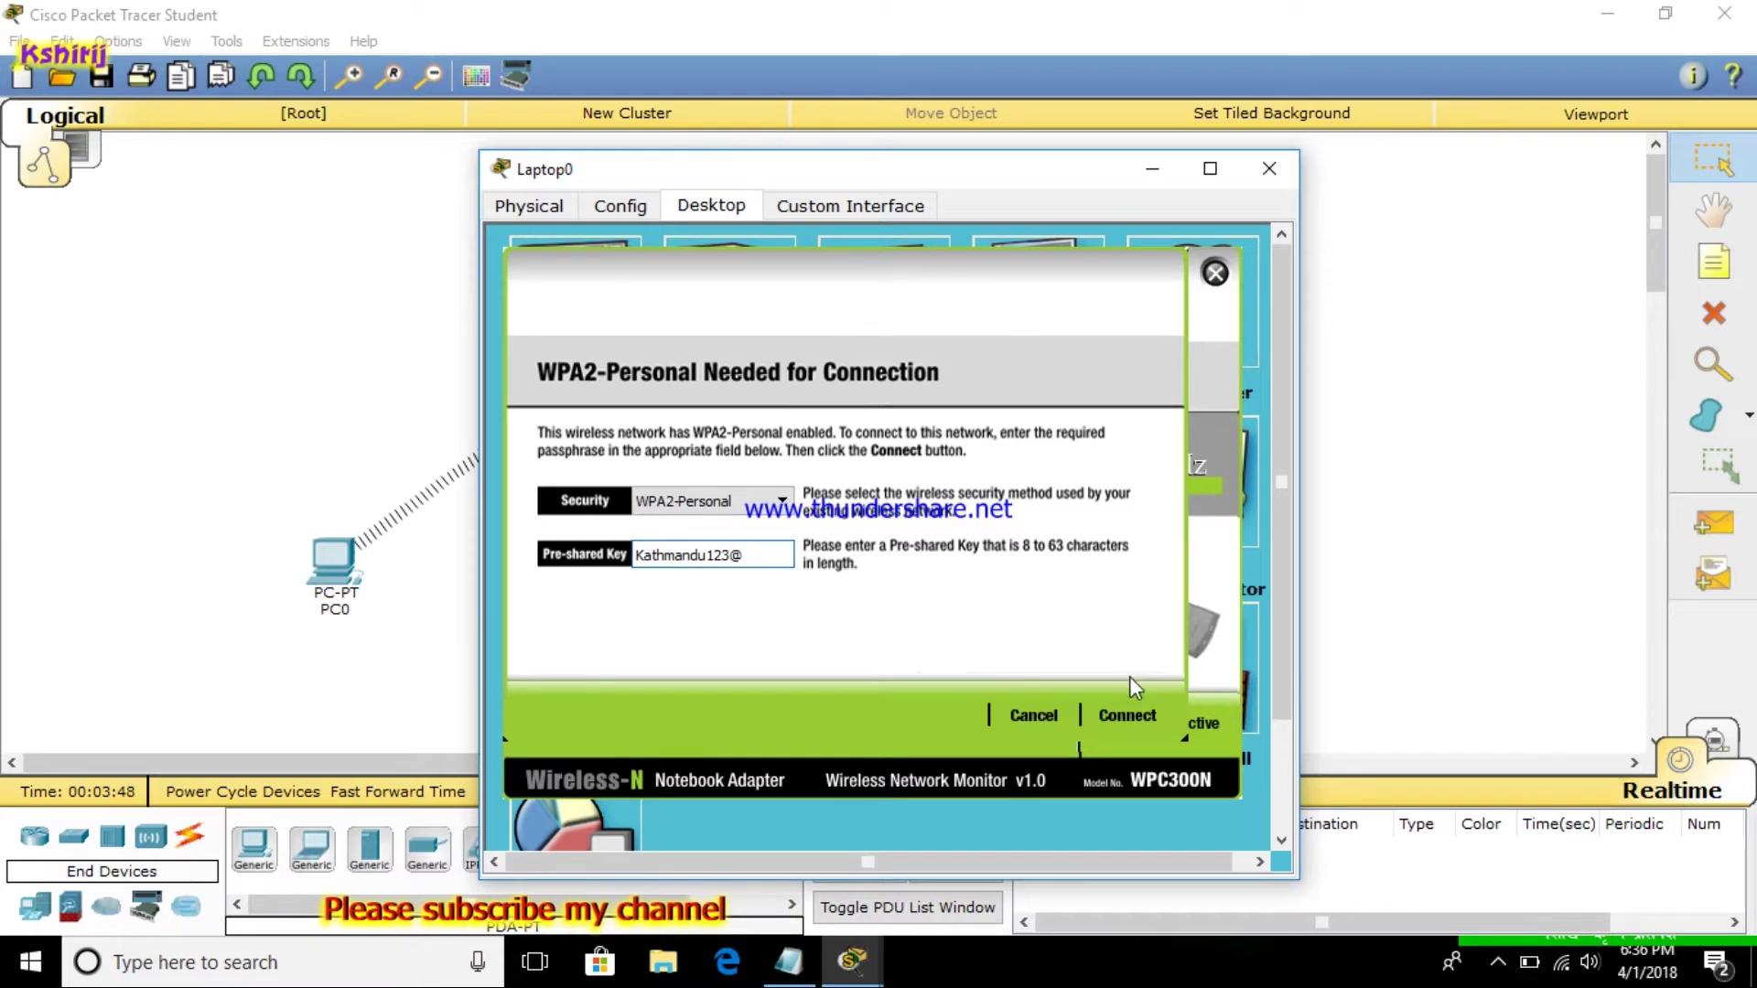
left_click(1153, 721)
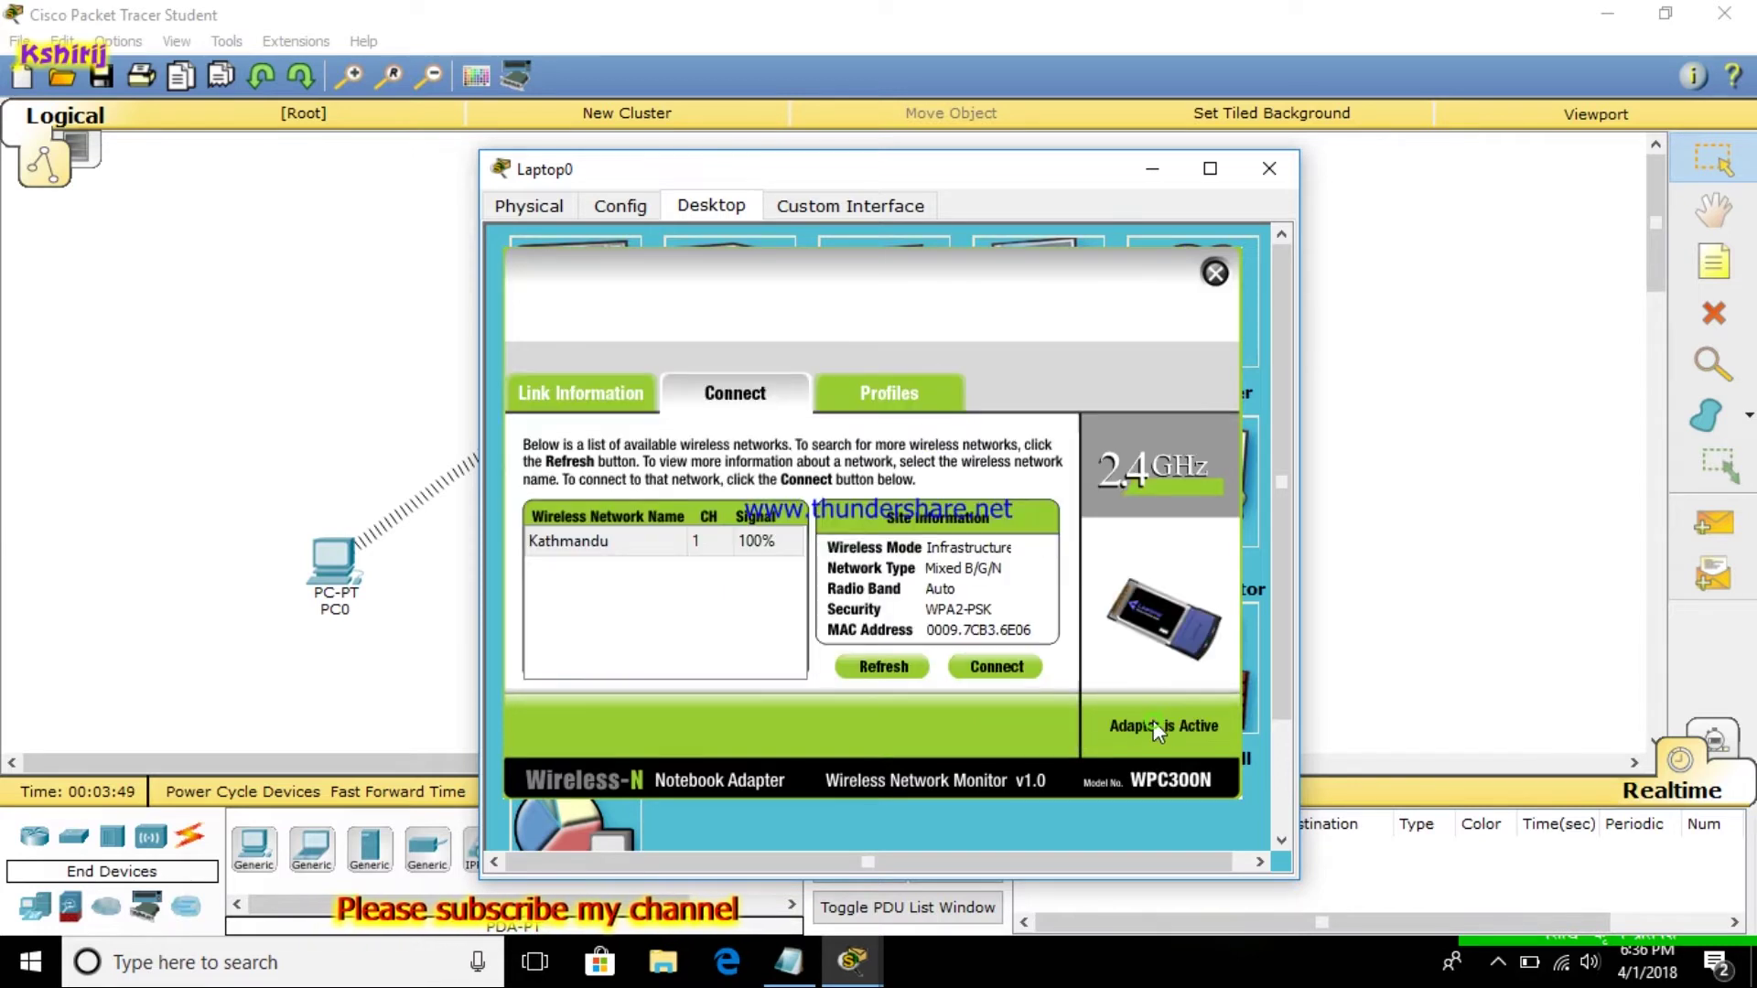
left_click(1214, 272)
left_click(1269, 168)
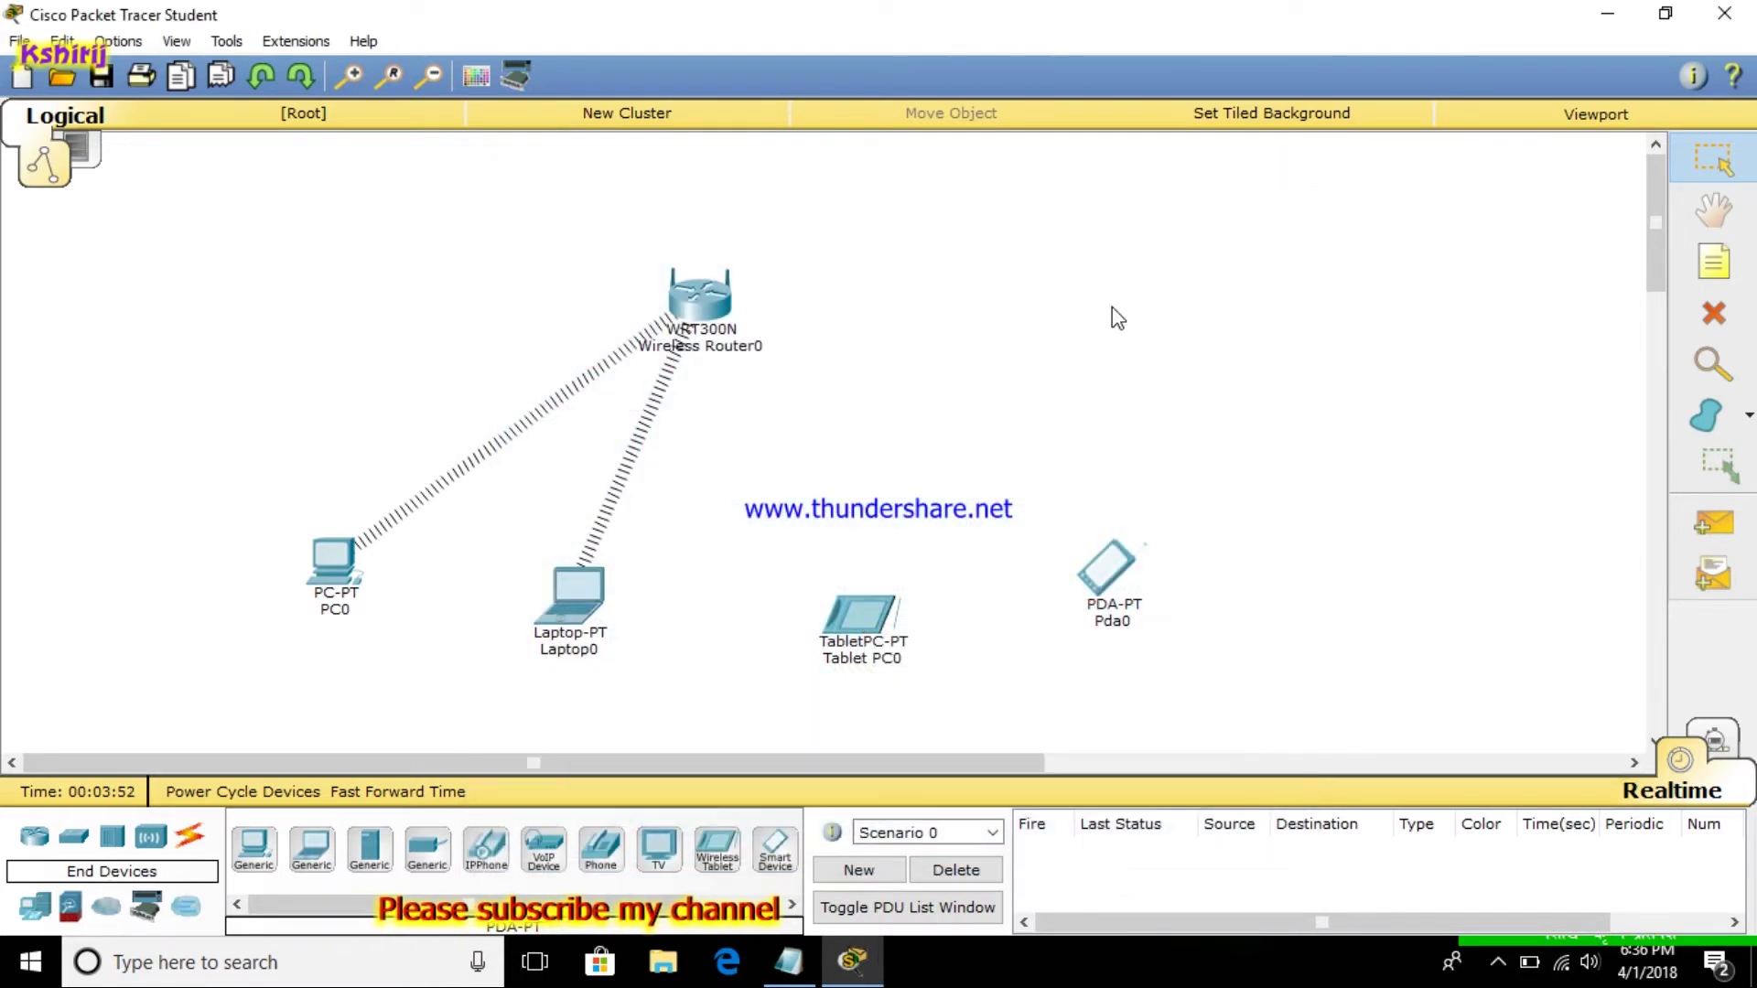
Change Tablet PC0's Wireless0 SSID from Default to Kathmandu, with WPA2-PSK and the network passphrase
left_click(860, 615)
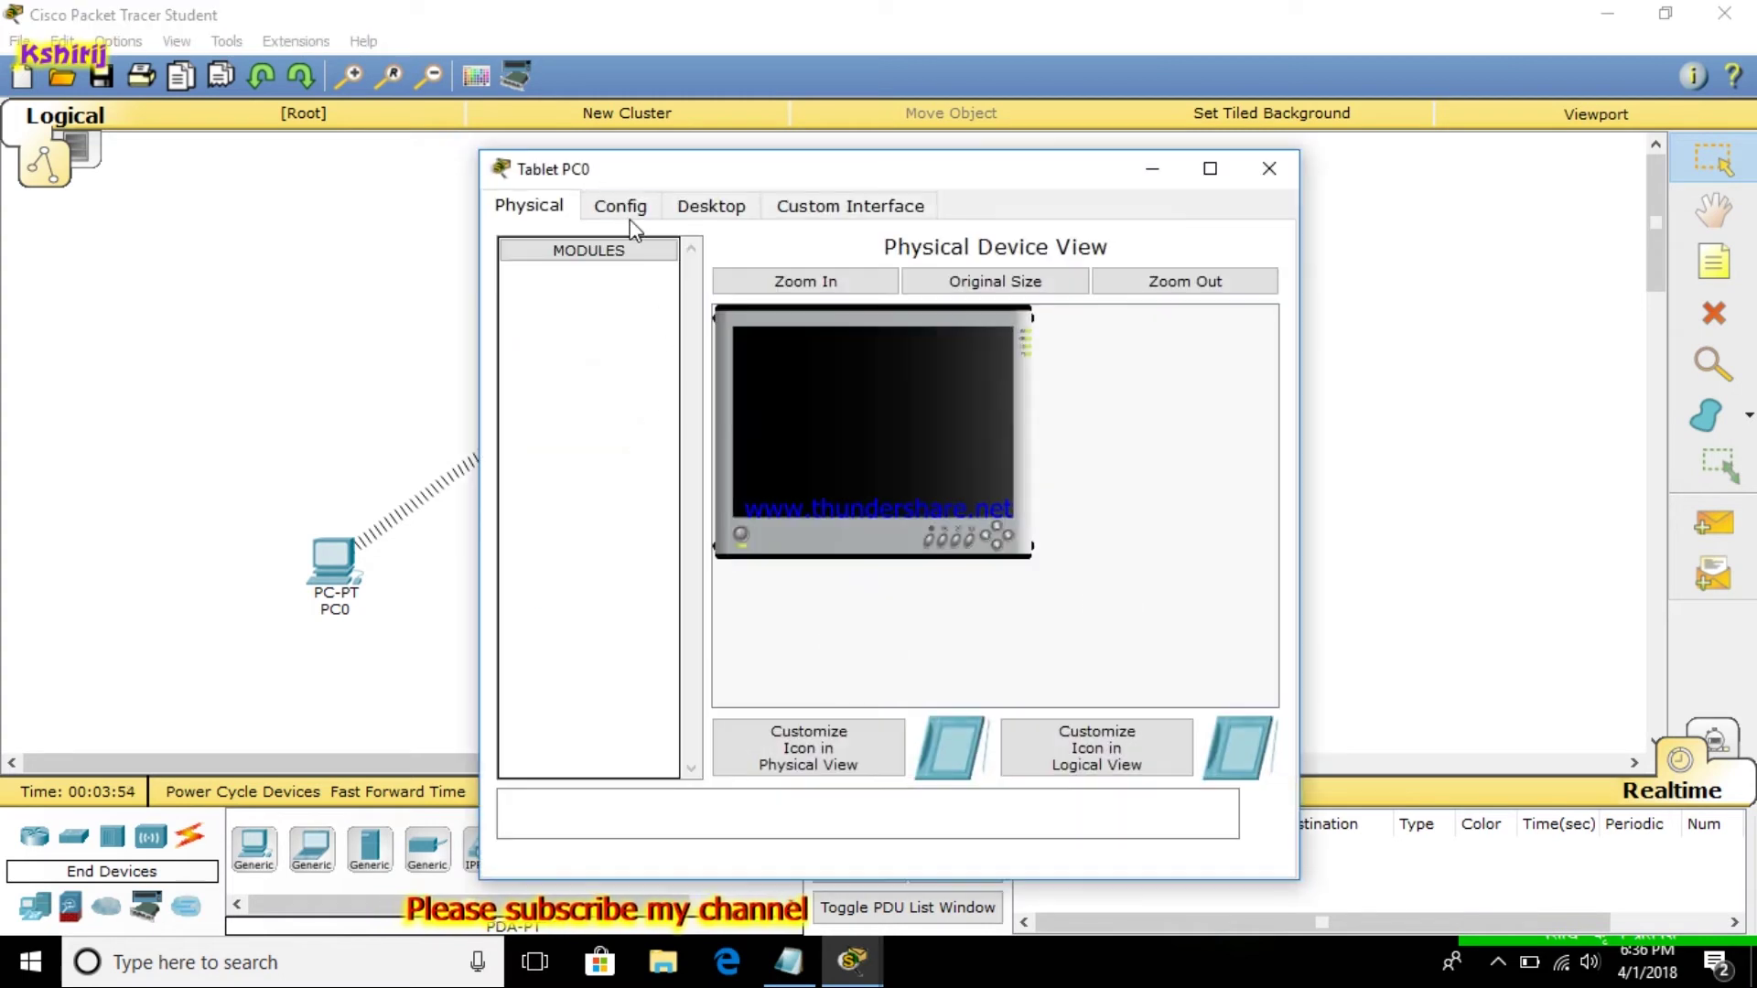
left_click(622, 208)
left_click(563, 355)
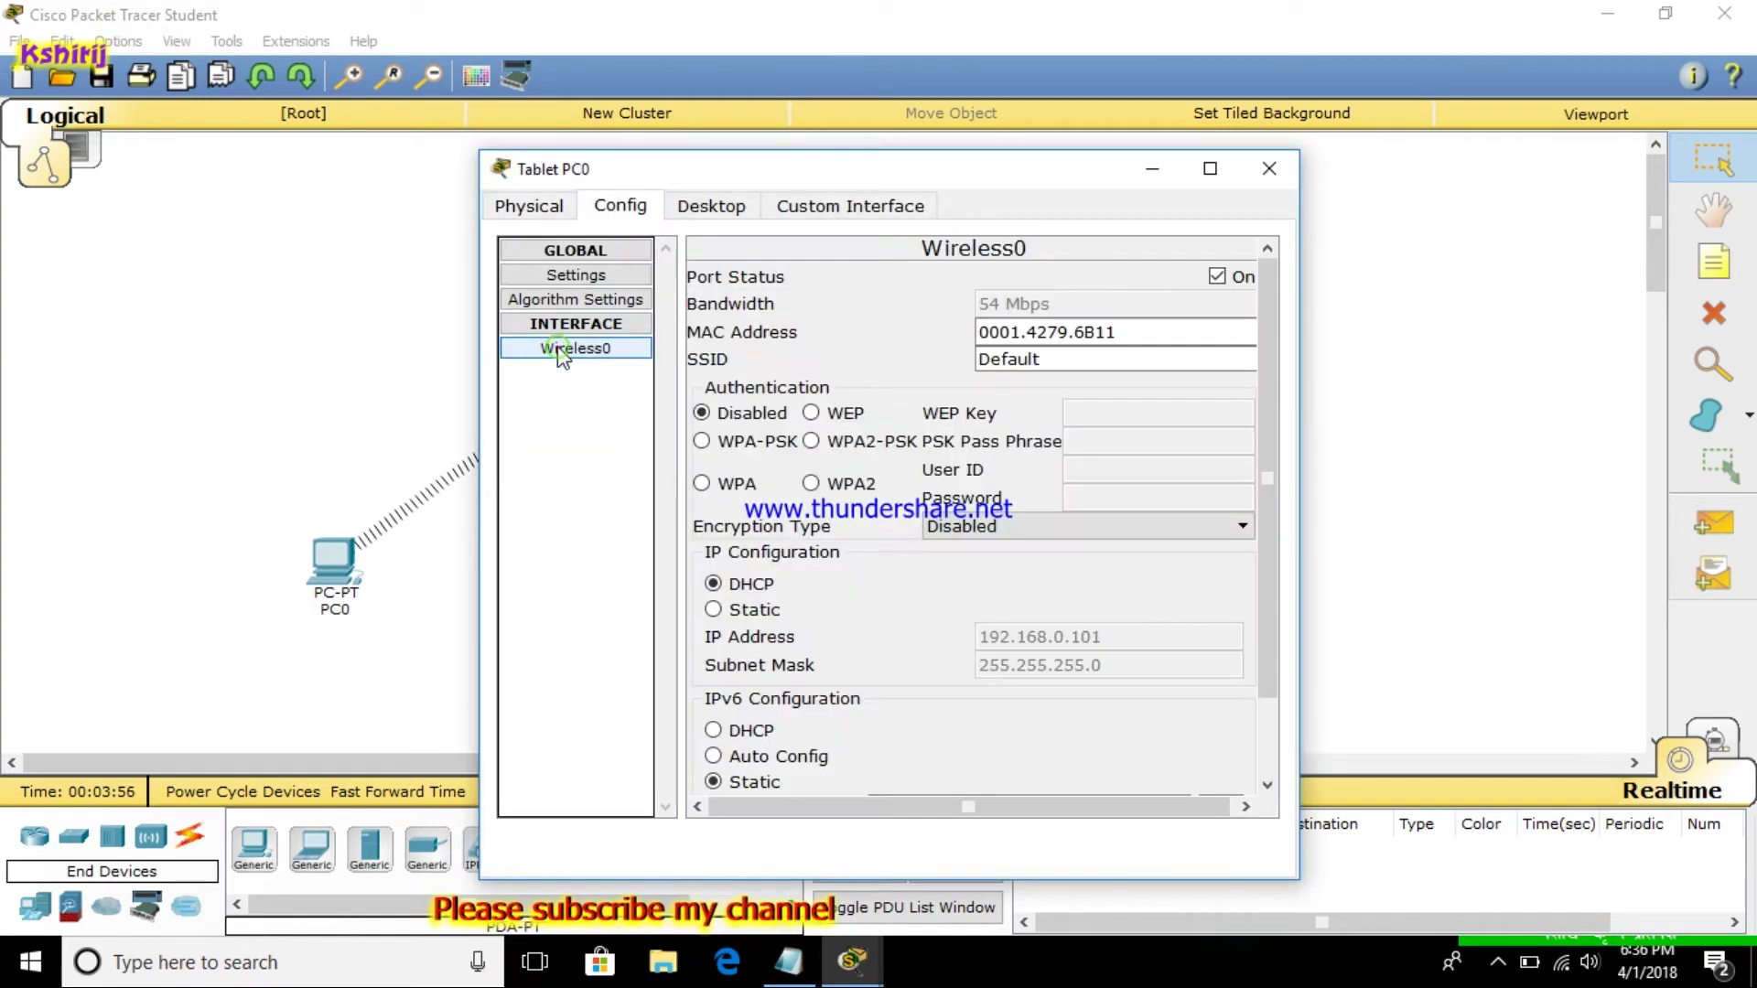
left_click(1080, 356)
key("BackSpace")
key("BackSpace")
key("BackSpace")
key("BackSpace")
key("BackSpace")
key("BackSpace")
key("BackSpace")
type("Kathmandu")
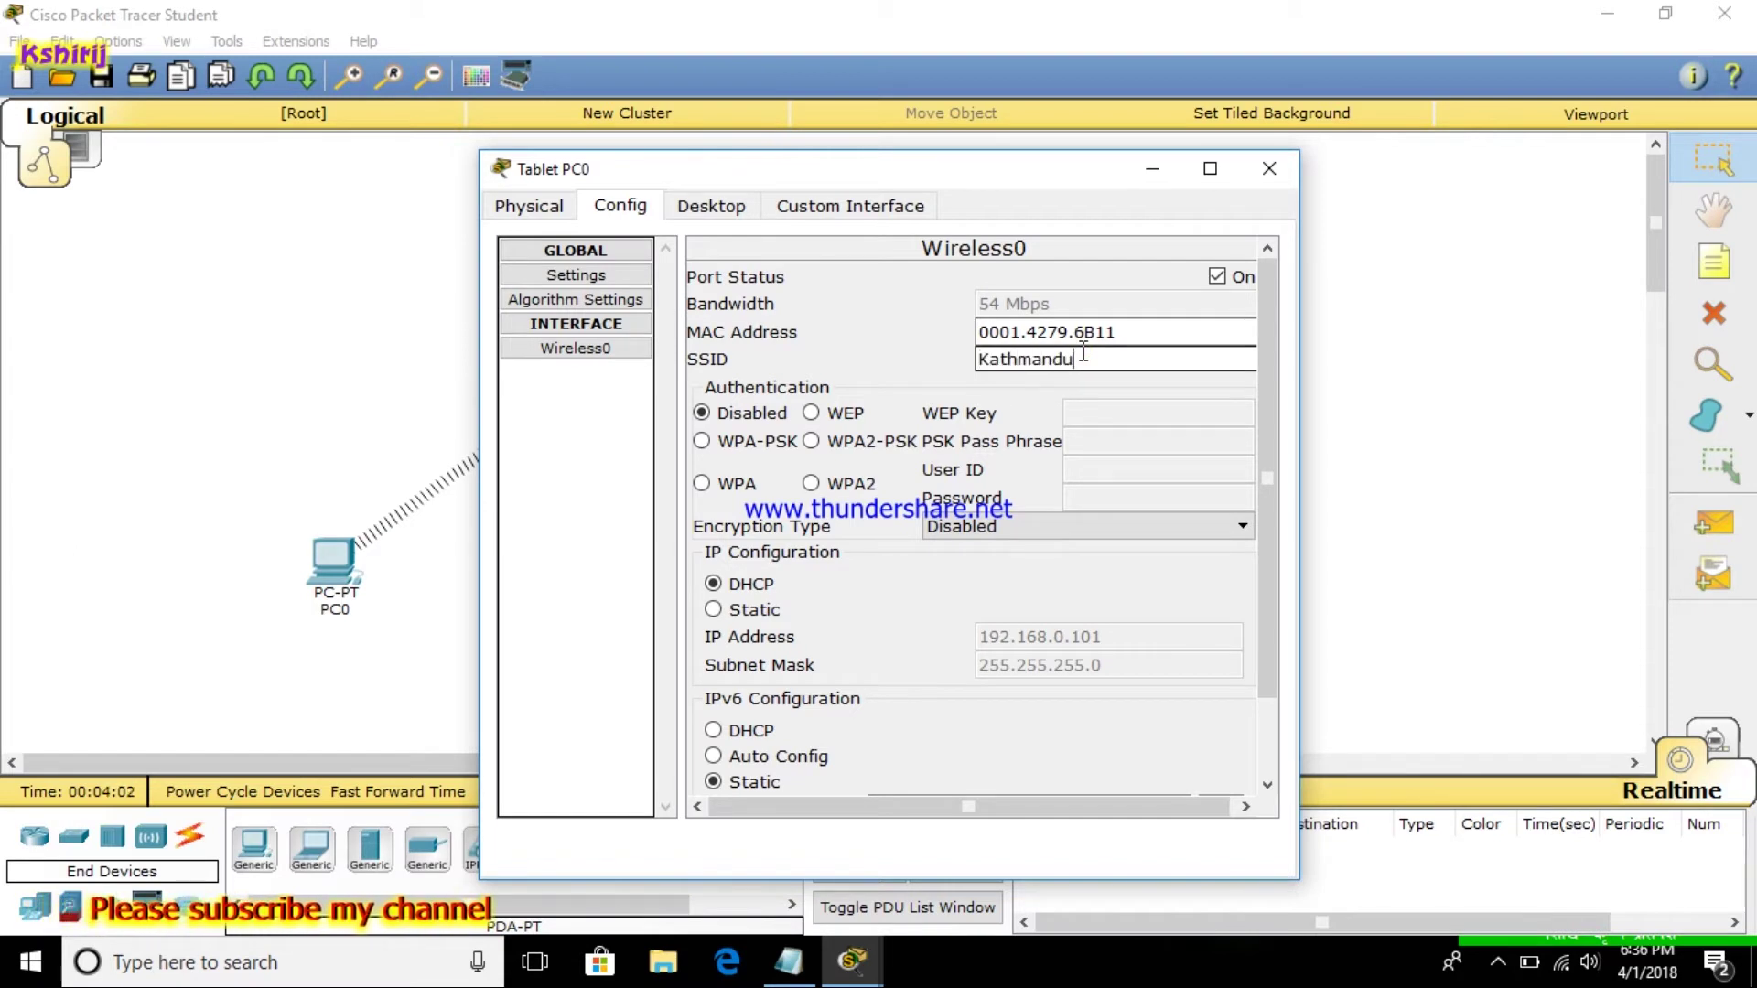
left_click(811, 440)
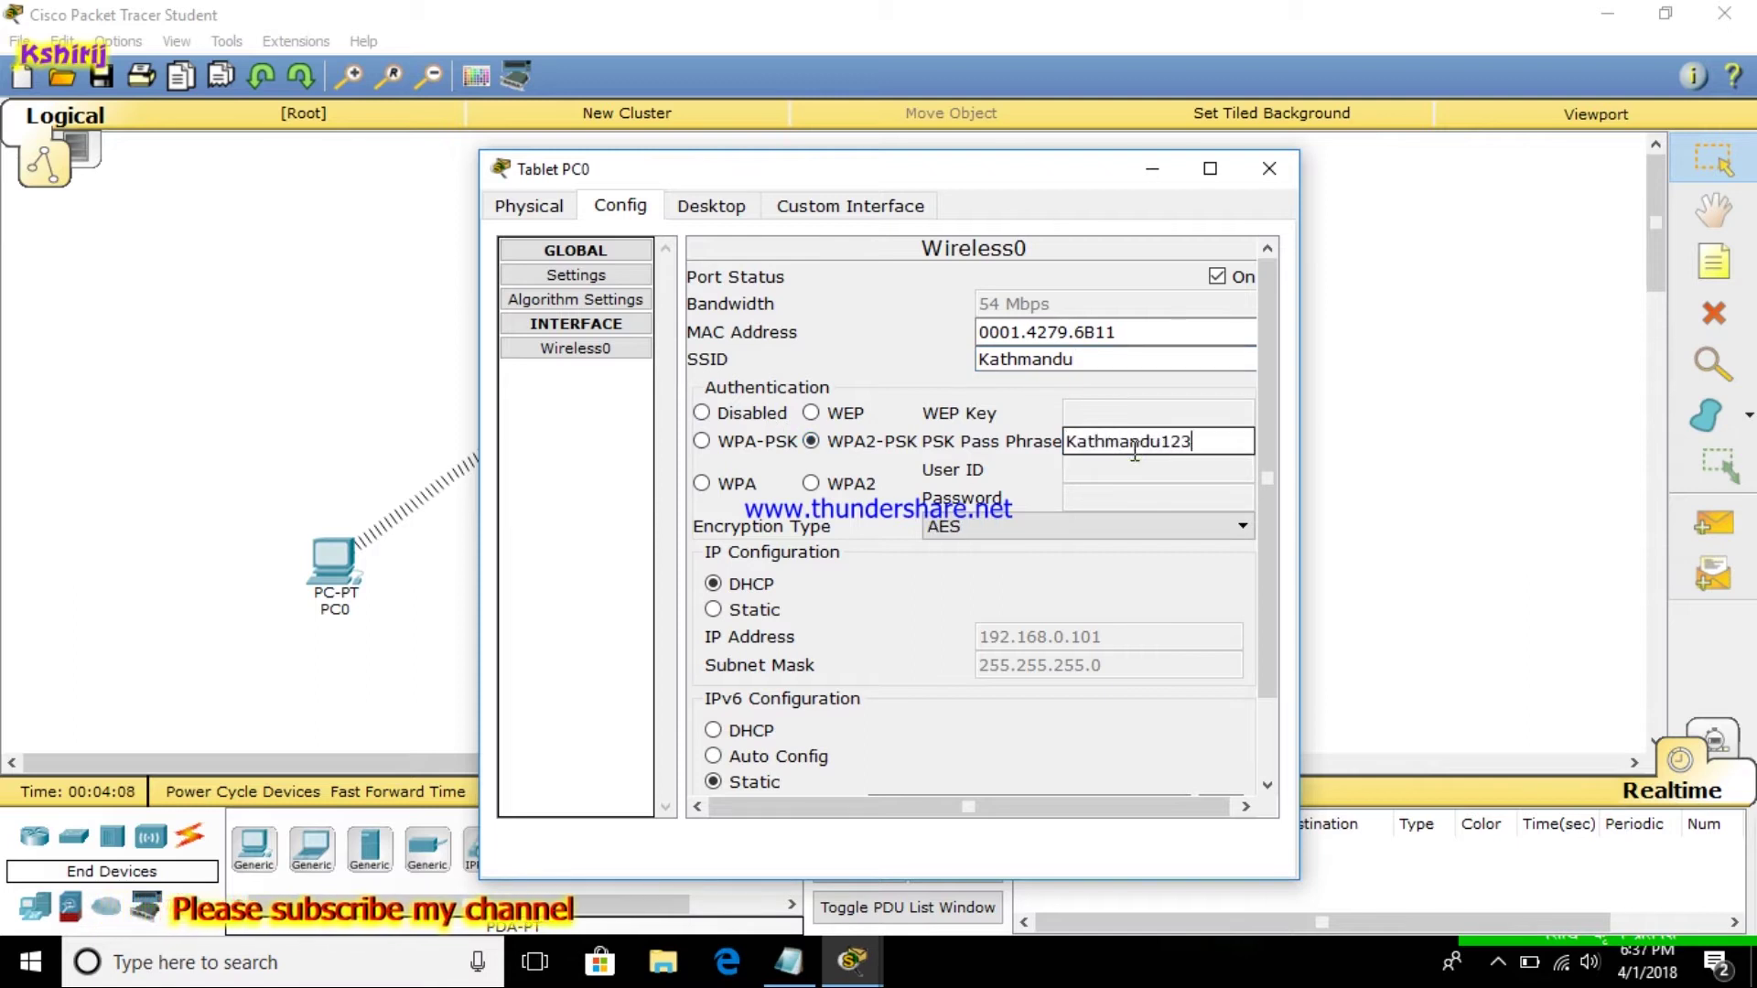
type("Kathmandu123@")
left_click(1269, 169)
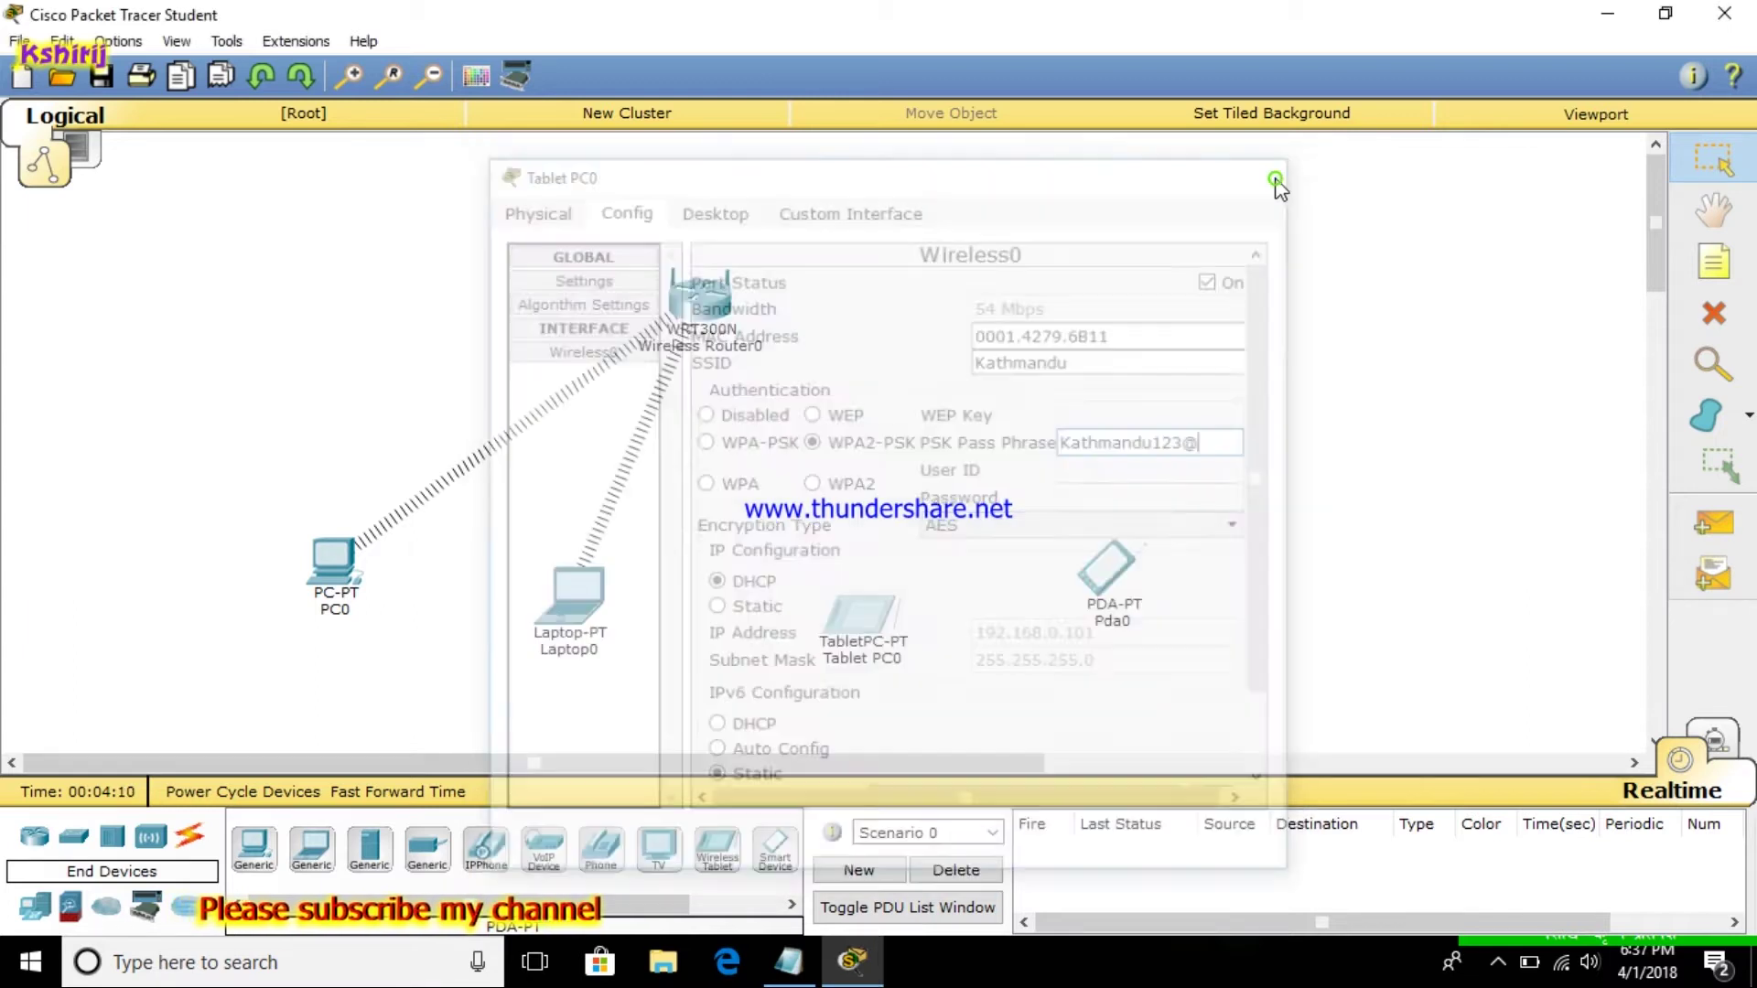
left_click(1099, 572)
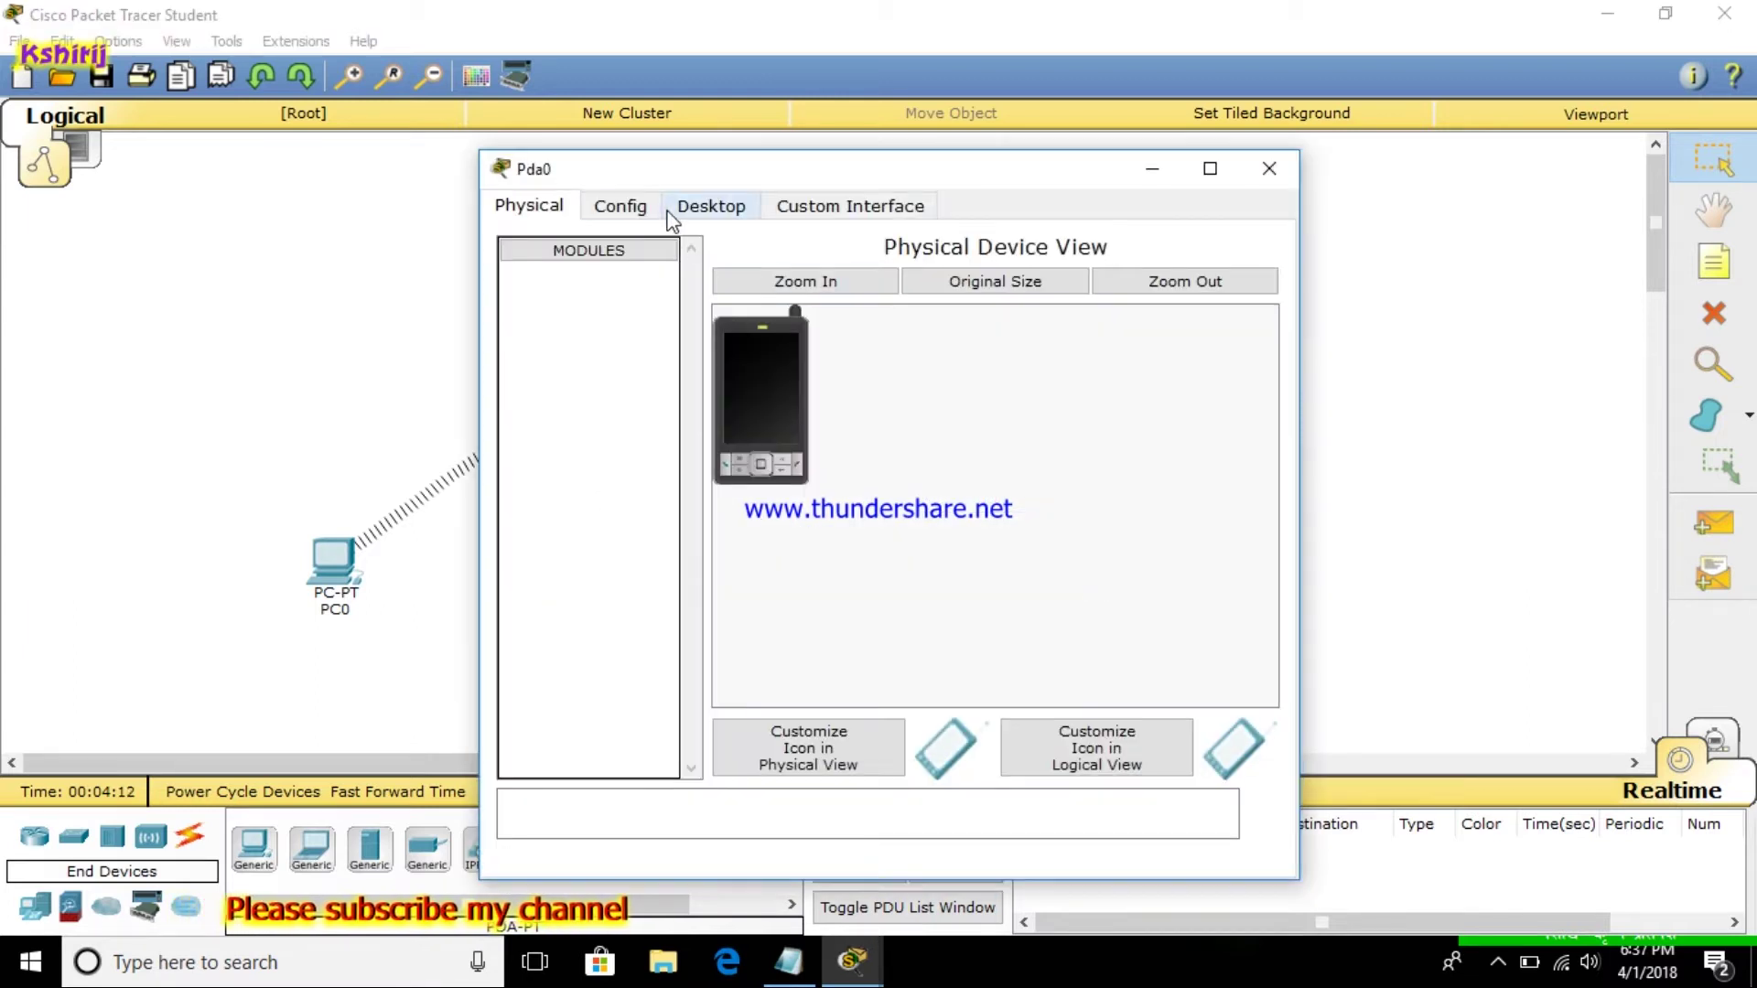
Set Pda0's Wireless0 SSID to Kathmandu, choose WPA2-PSK and enter the network passphrase
left_click(697, 211)
left_click(615, 203)
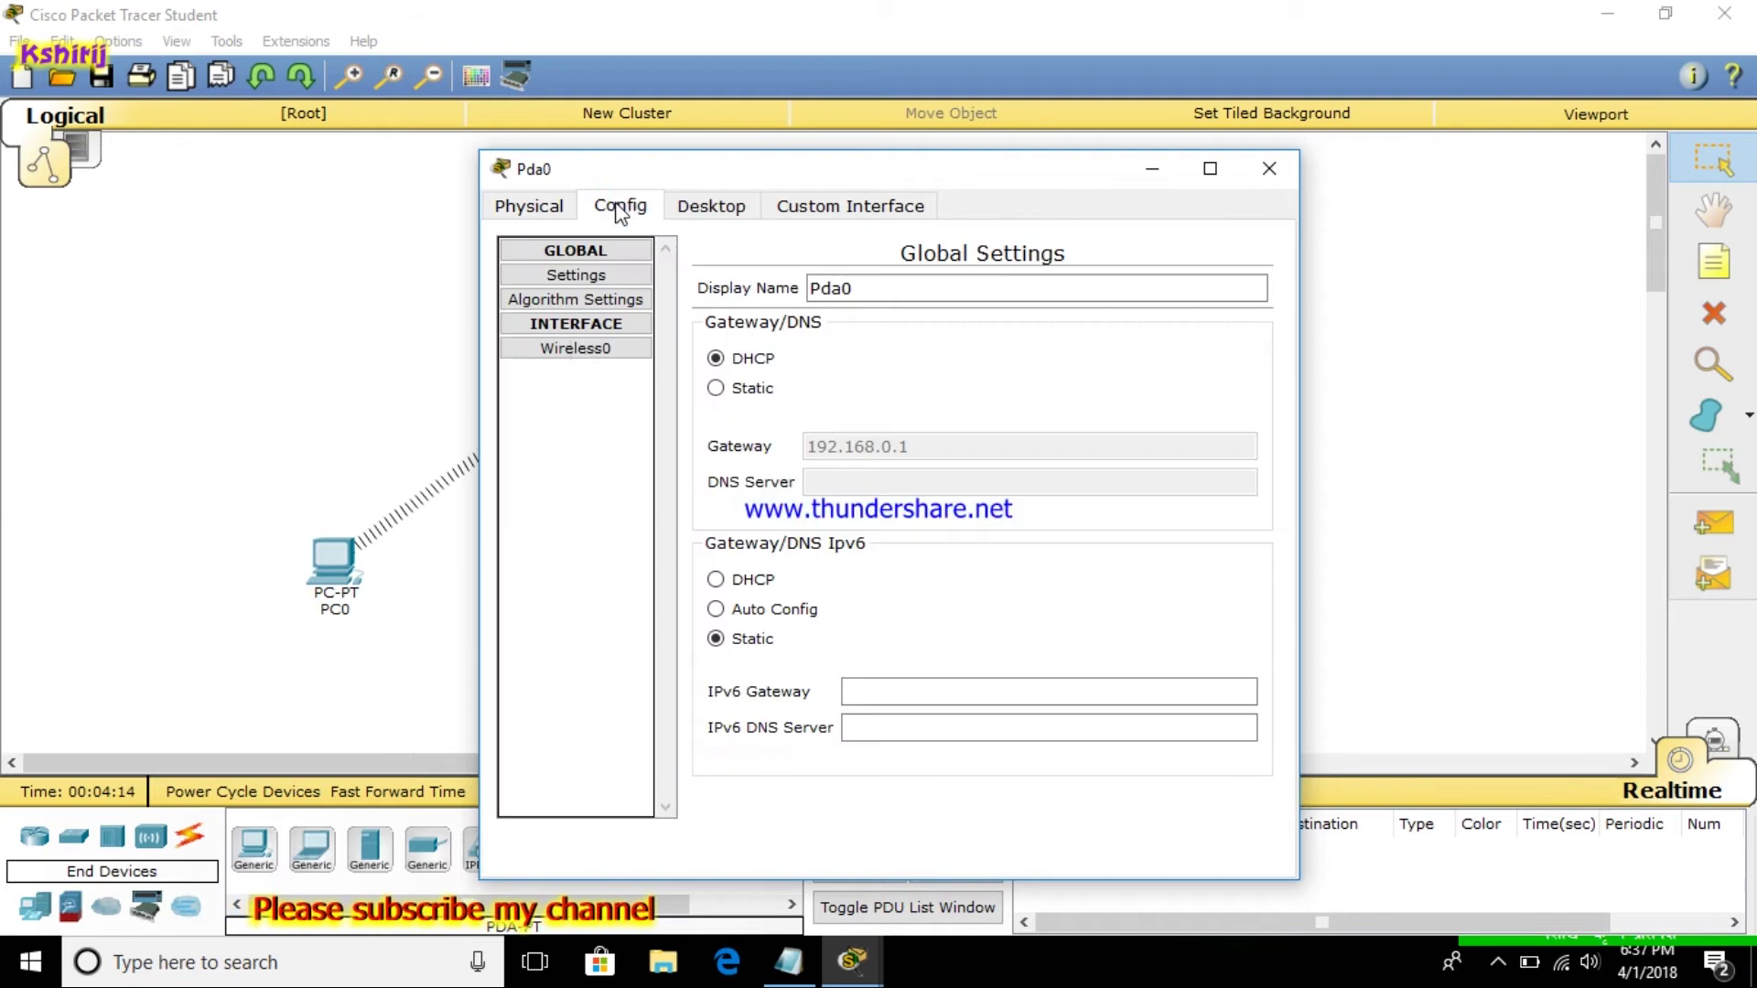
left_click(561, 345)
left_click(1053, 359)
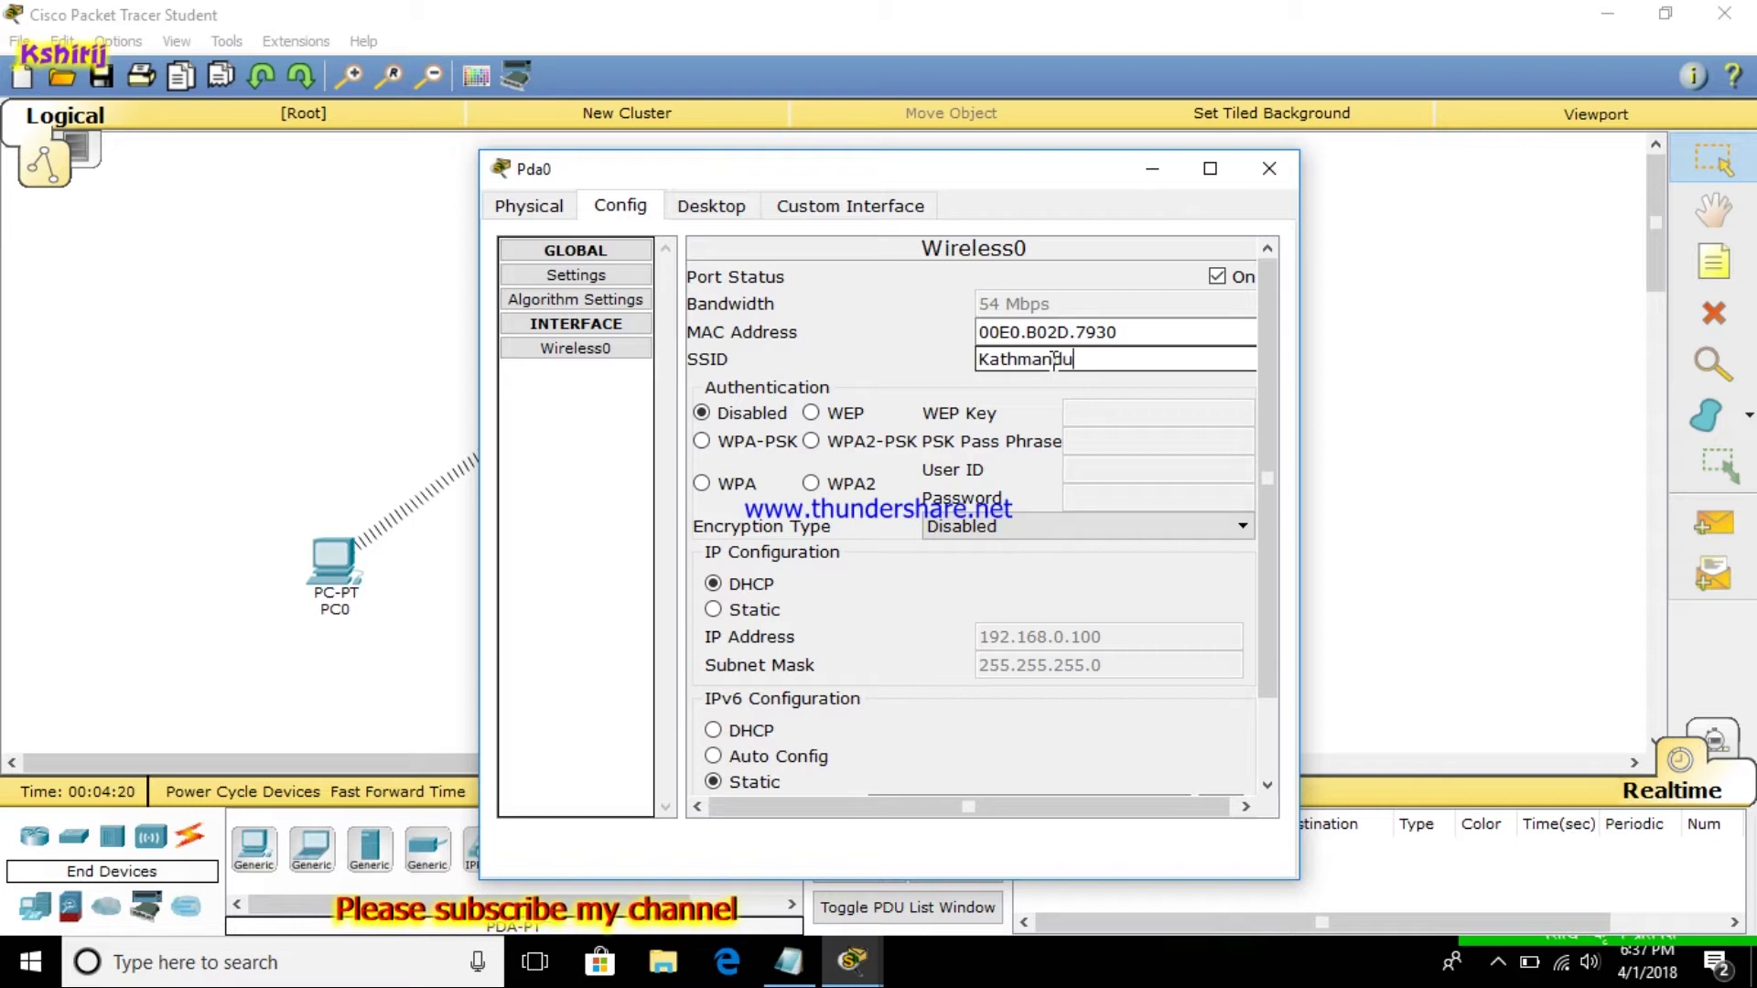
left_click(810, 441)
left_click(1079, 449)
type("Kathmand")
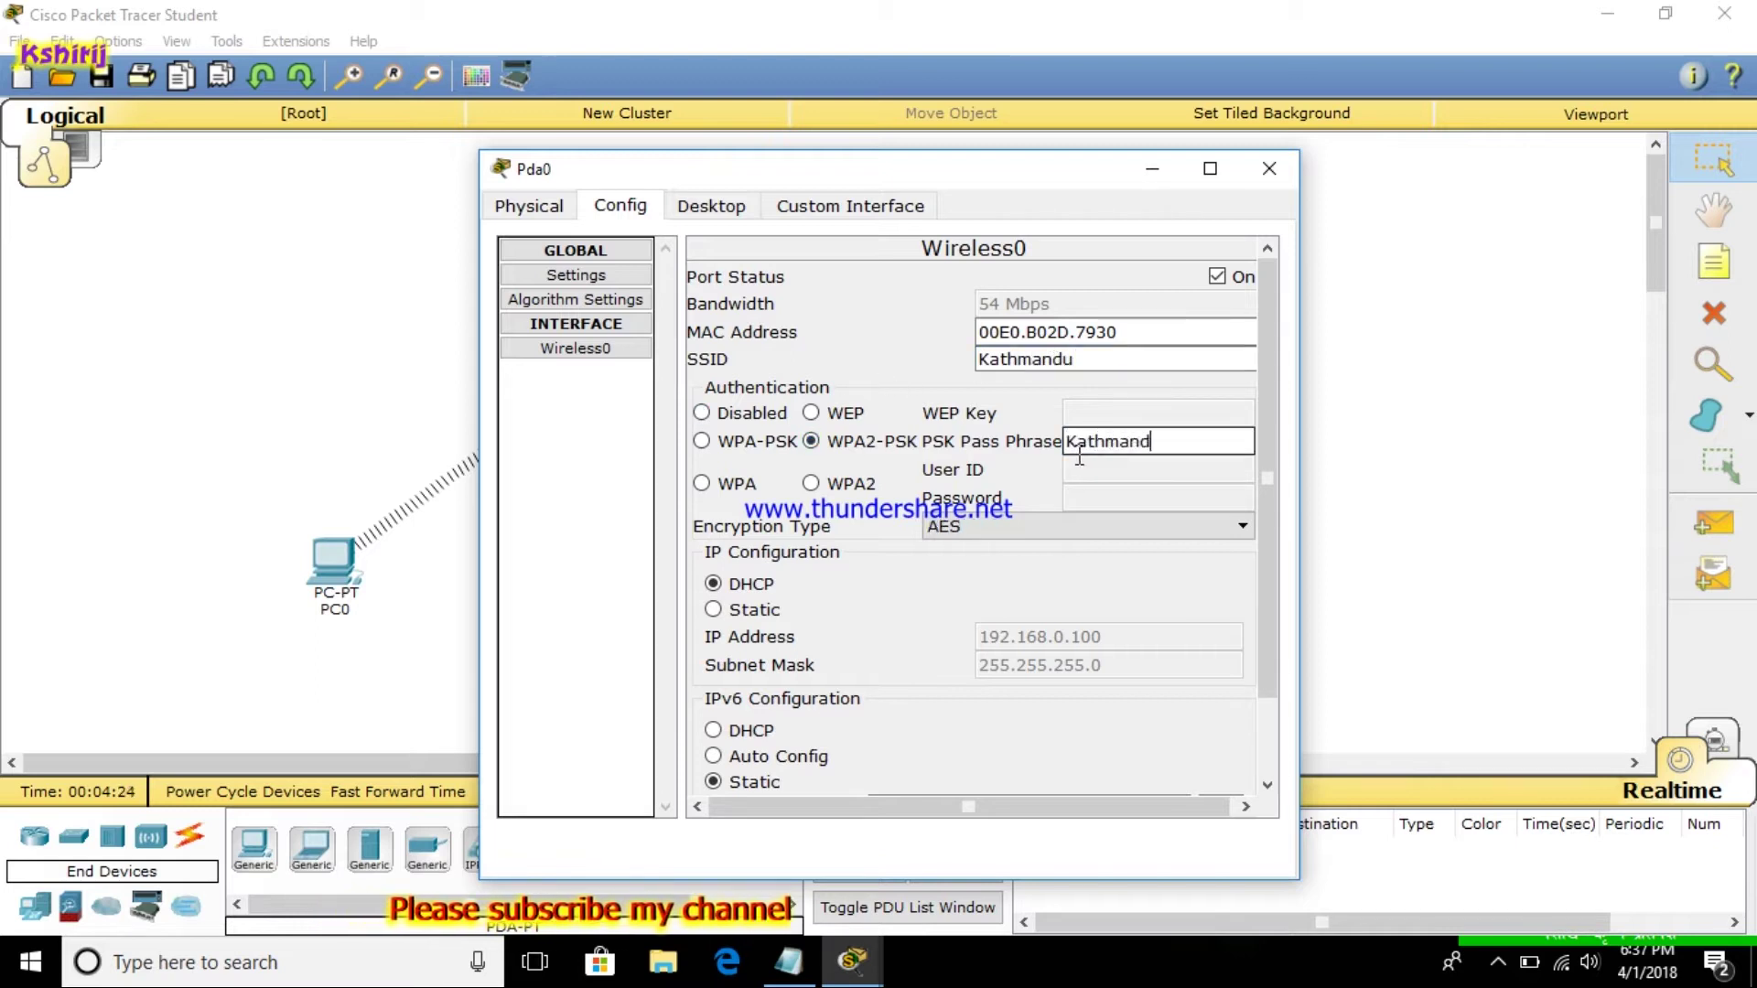
type("u123@")
left_click(1271, 169)
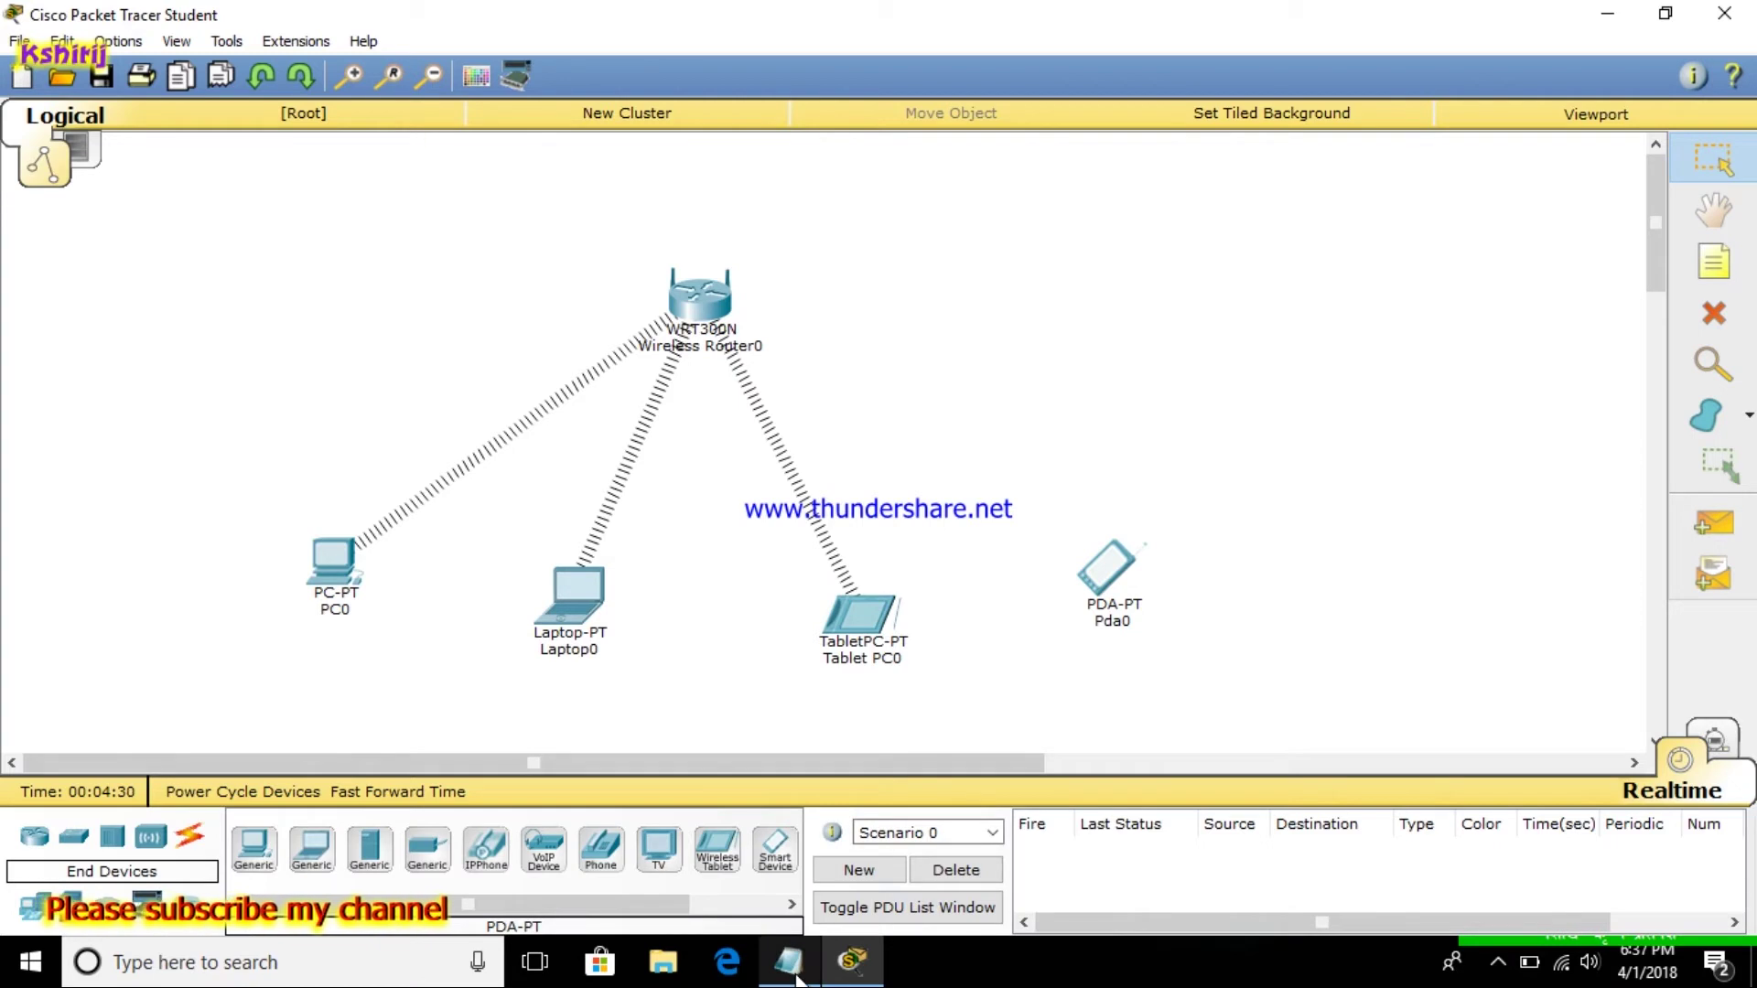
left_click(788, 961)
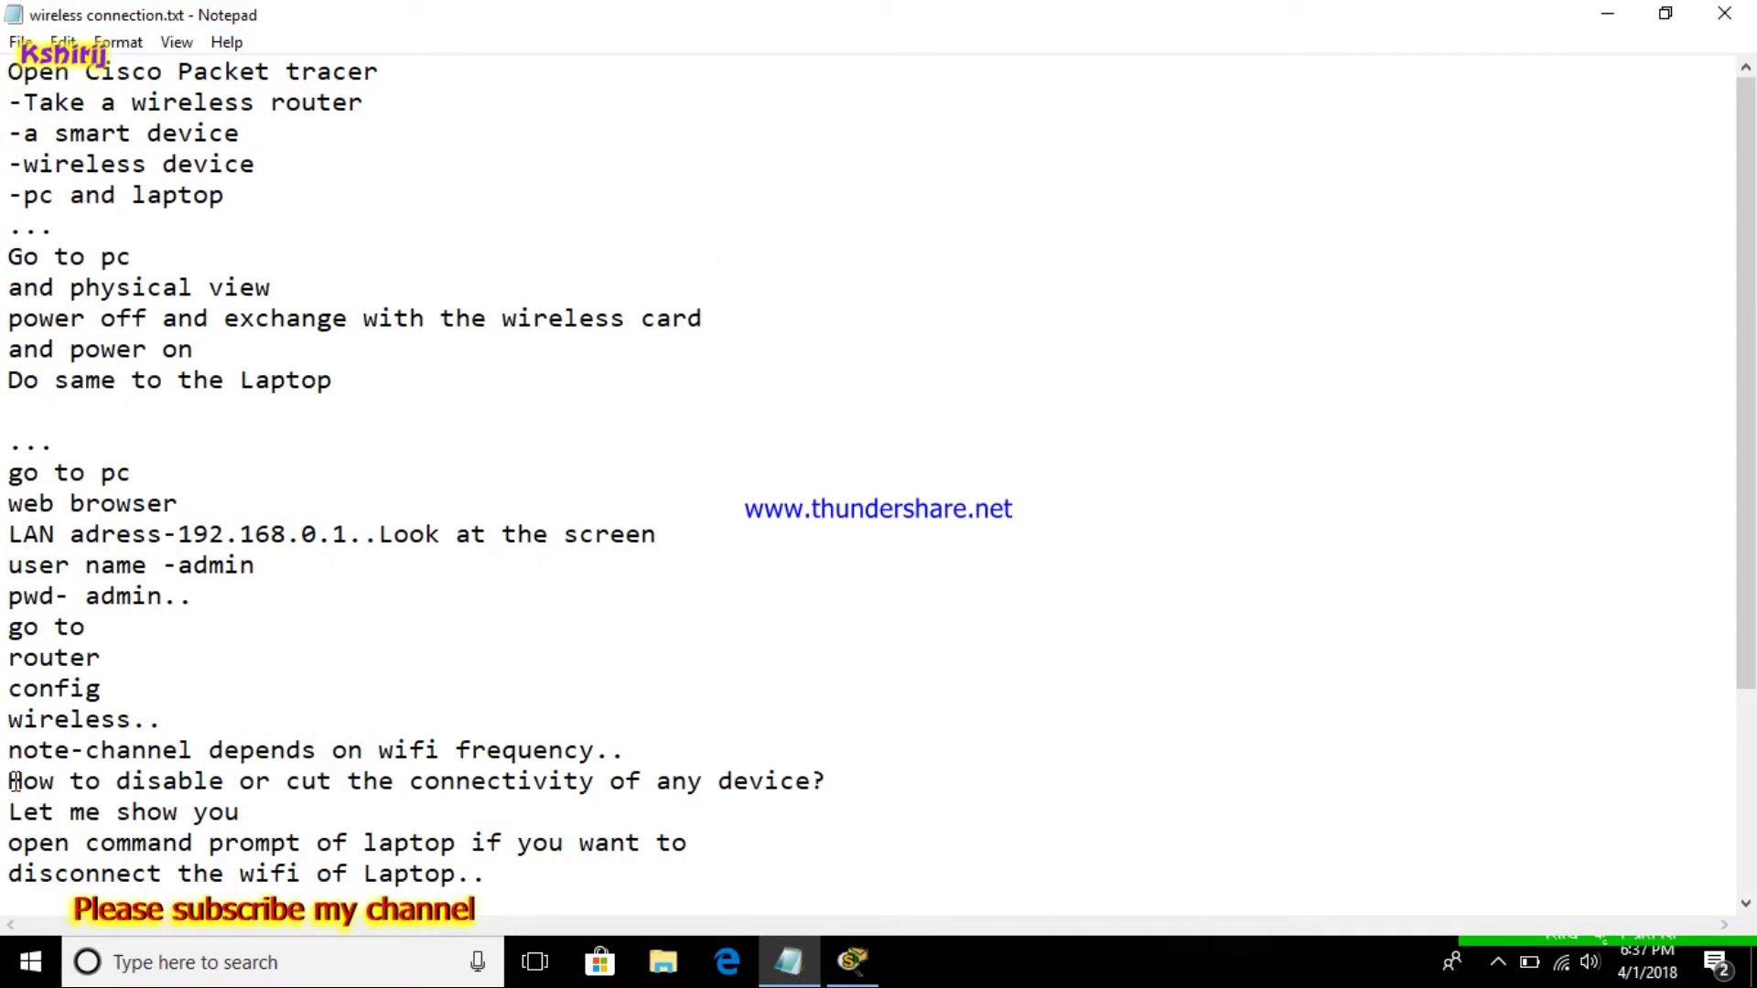
Highlight the 'How to disable' connectivity lines in the notes, then minimize Notepad
left_click_drag(8, 782, 377, 824)
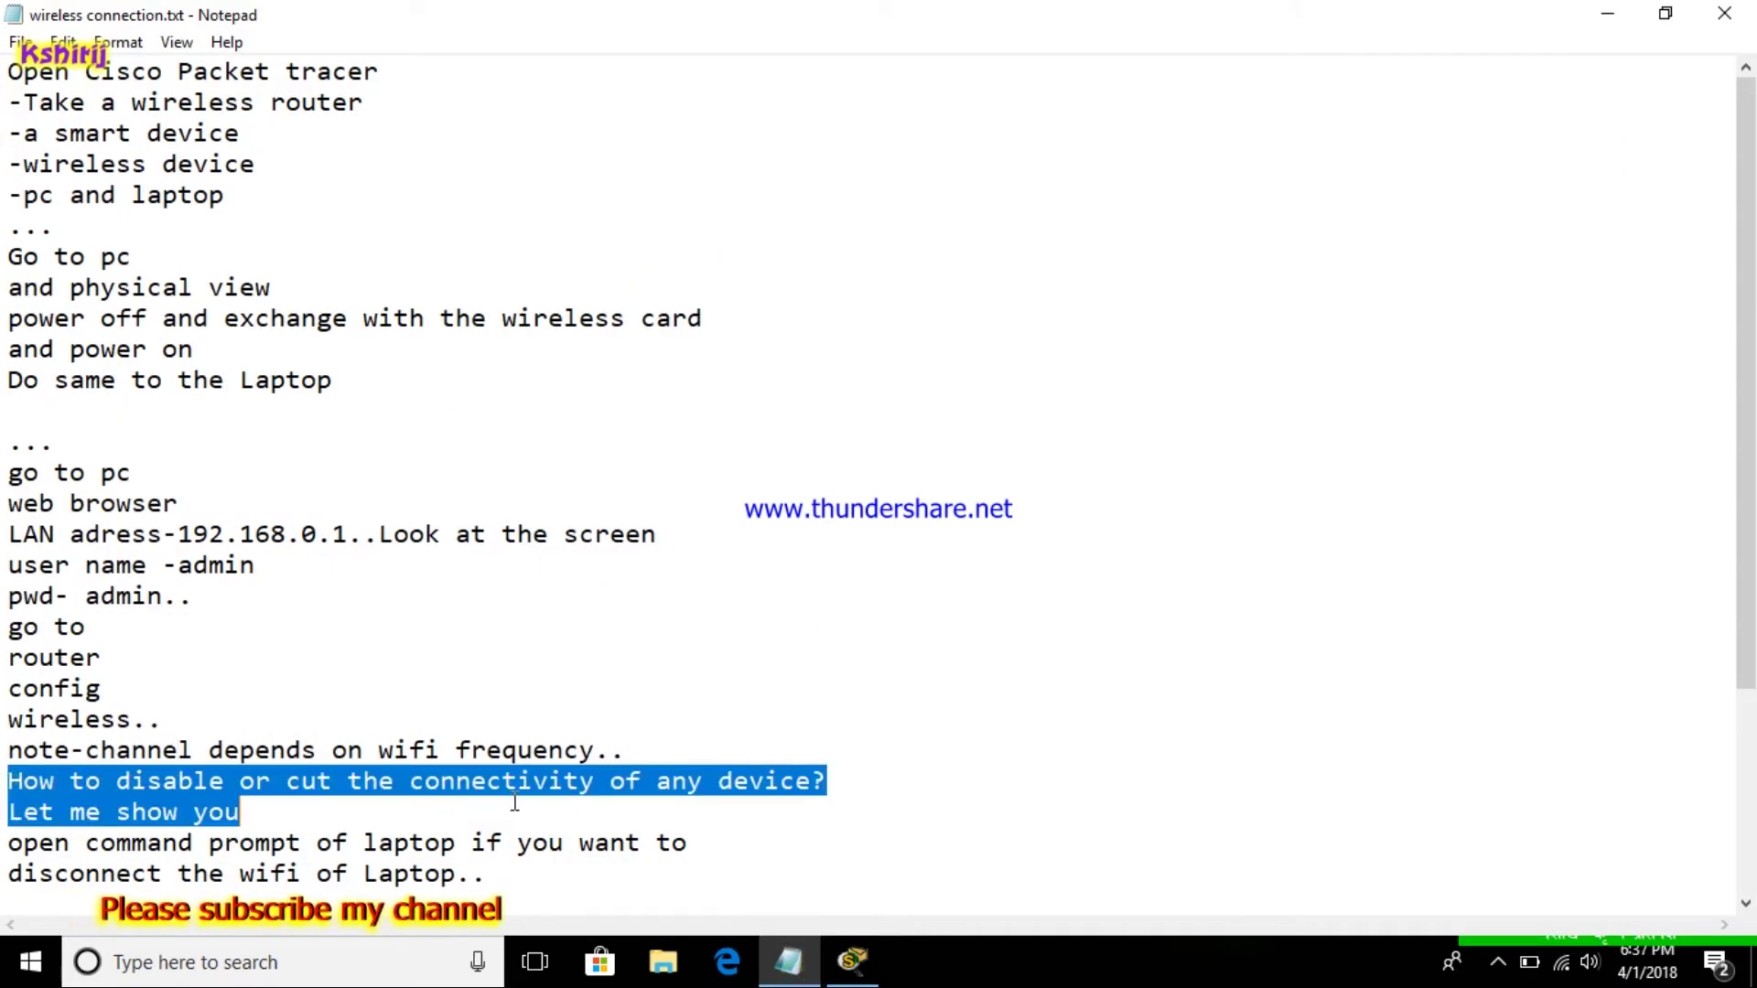
left_click(775, 785)
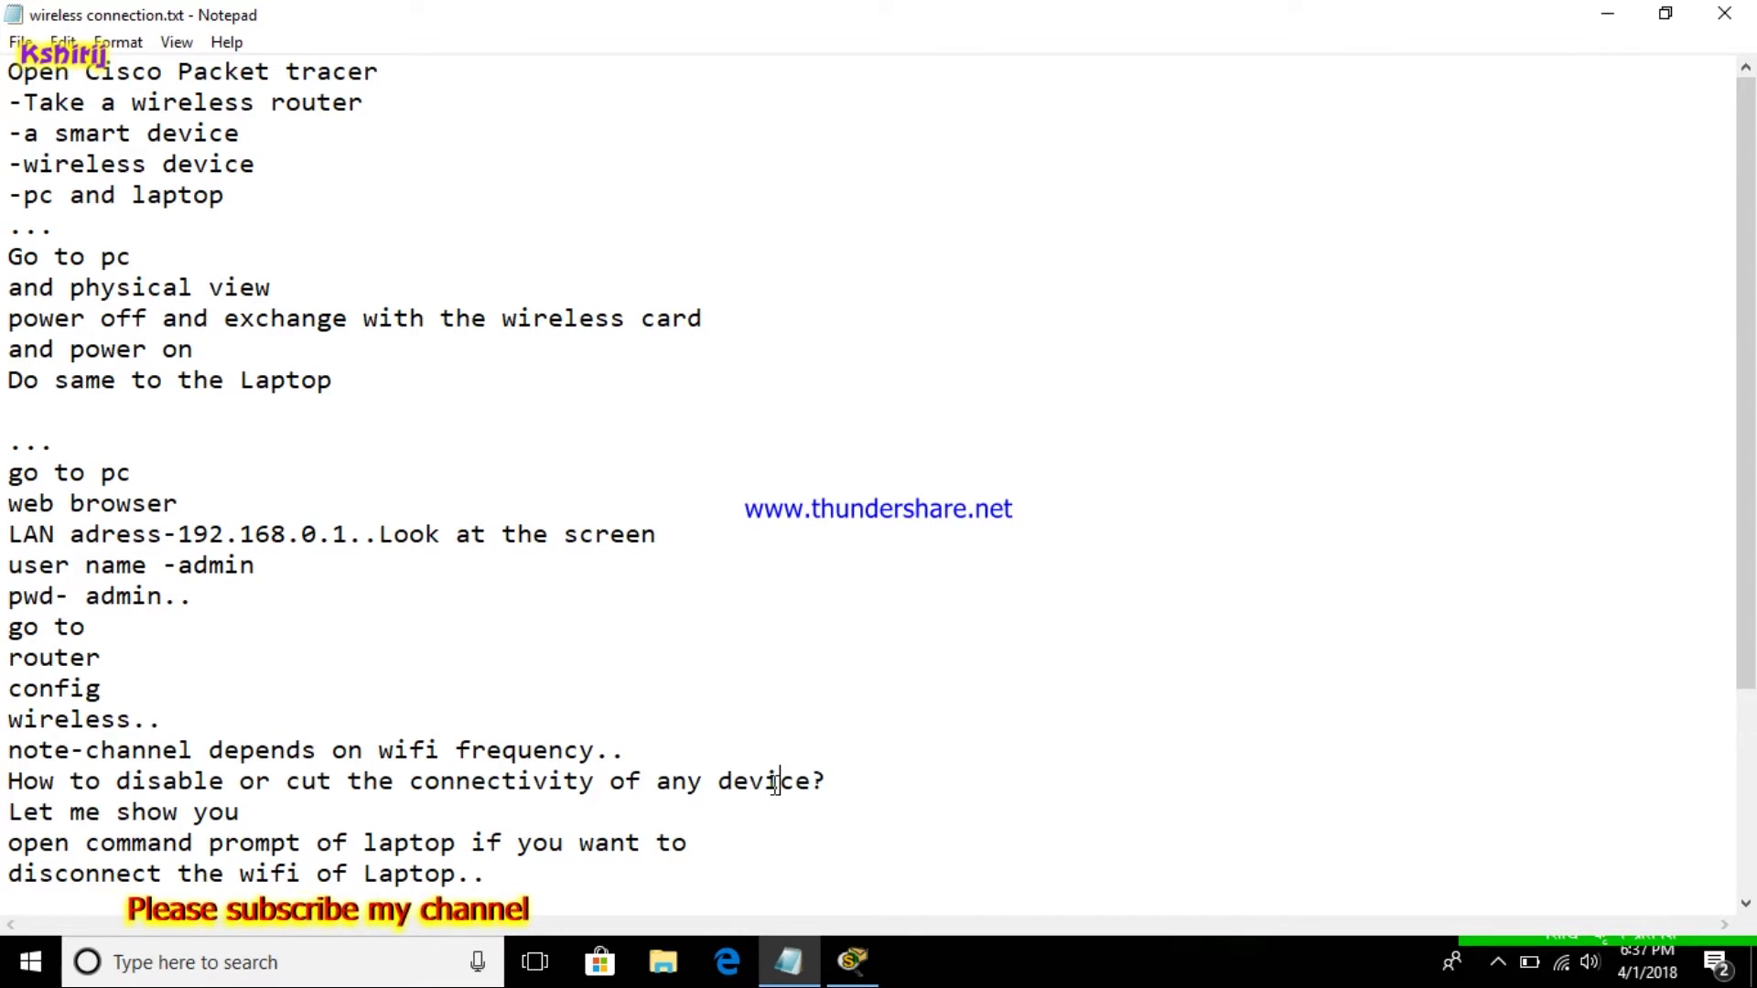
left_click(1607, 16)
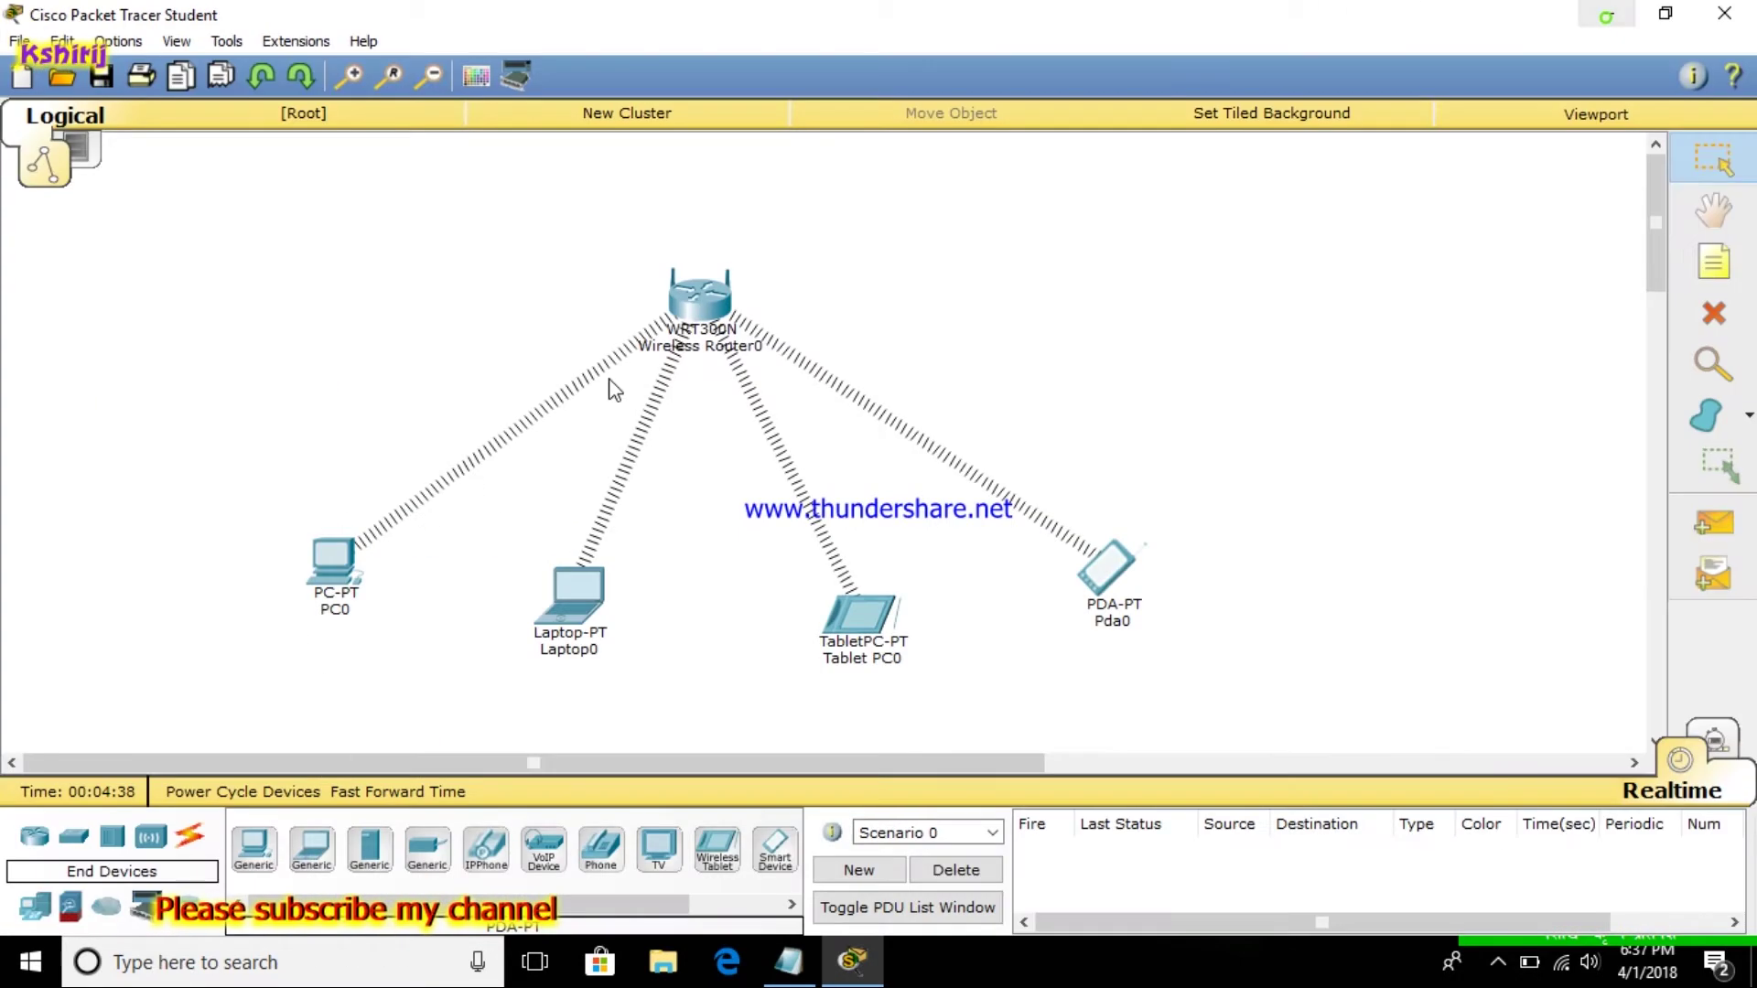
Open Laptop0's Command Prompt, then bring the wireless connection notes back to the front
left_click(576, 620)
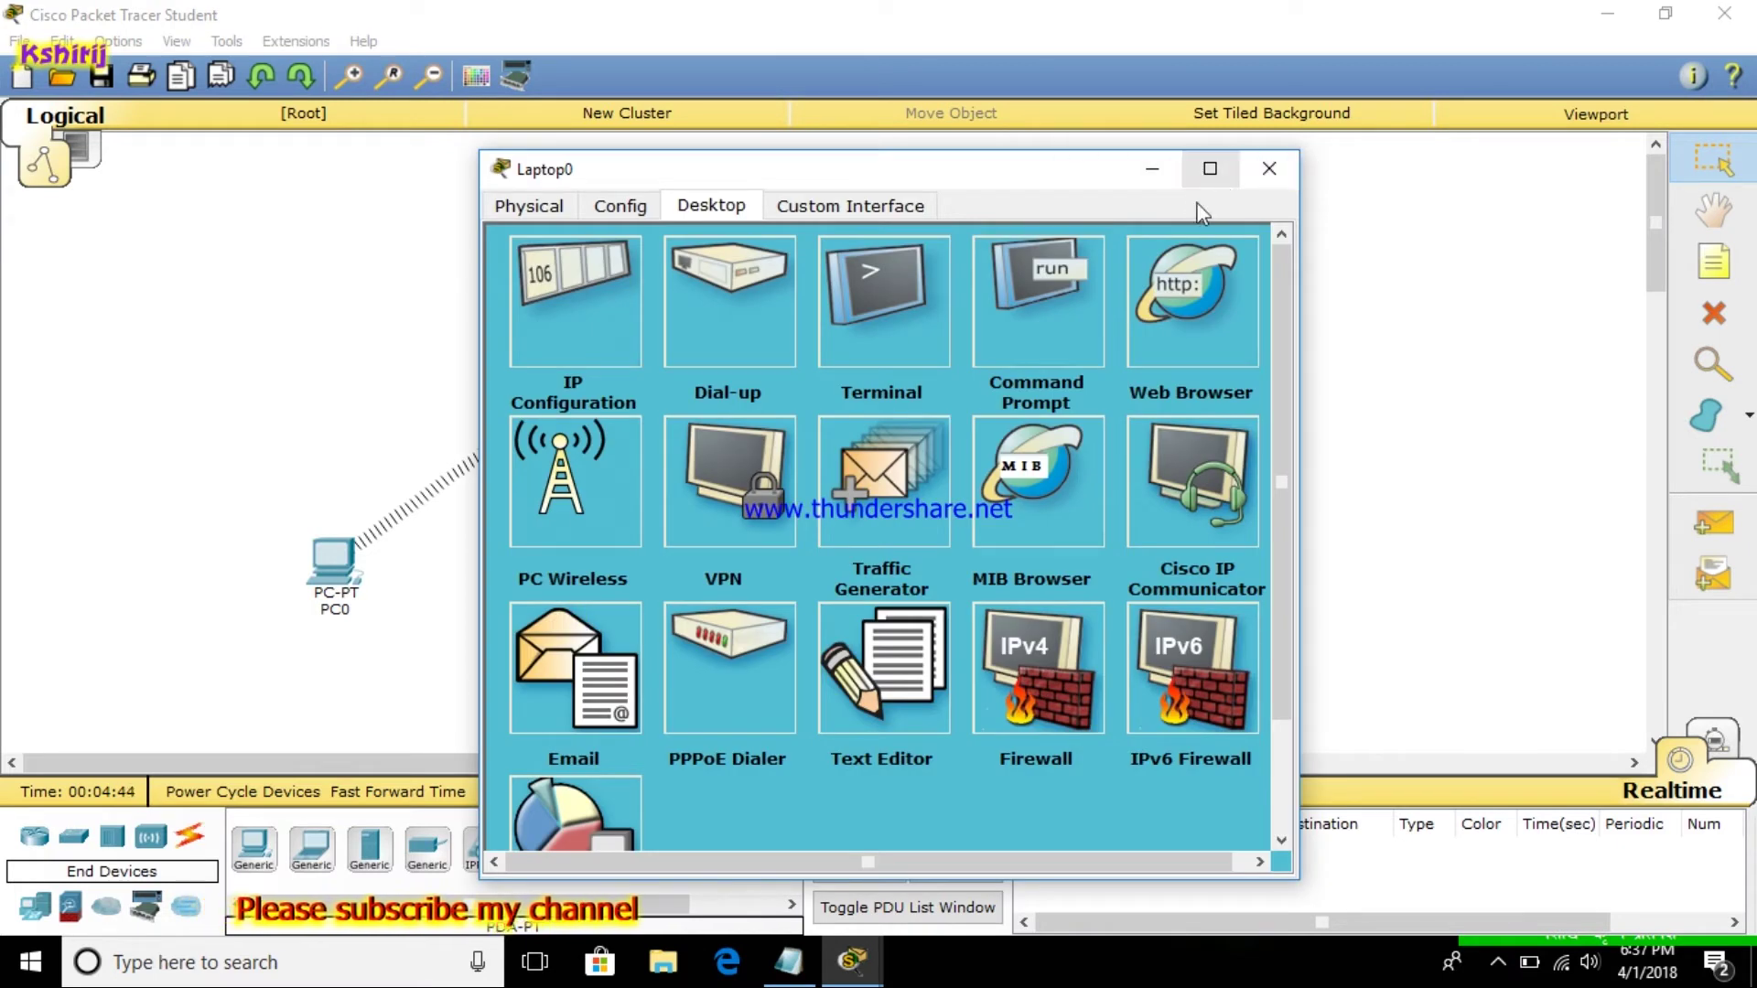
left_click(1022, 349)
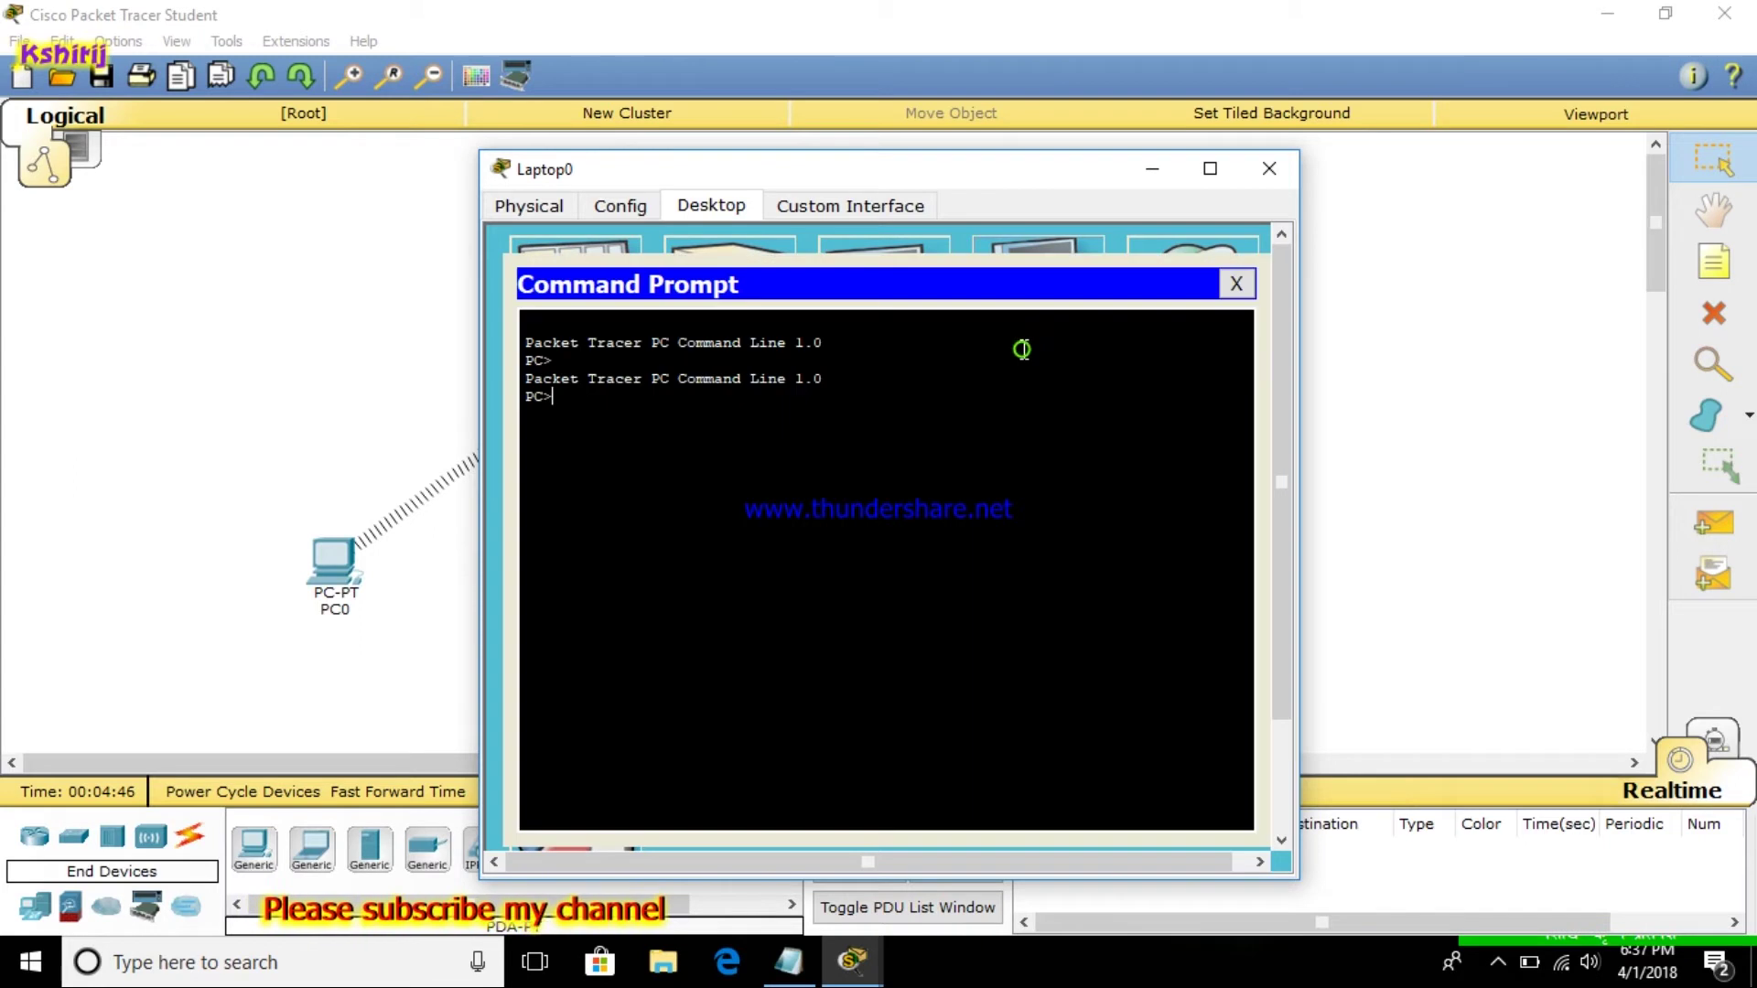
left_click(785, 970)
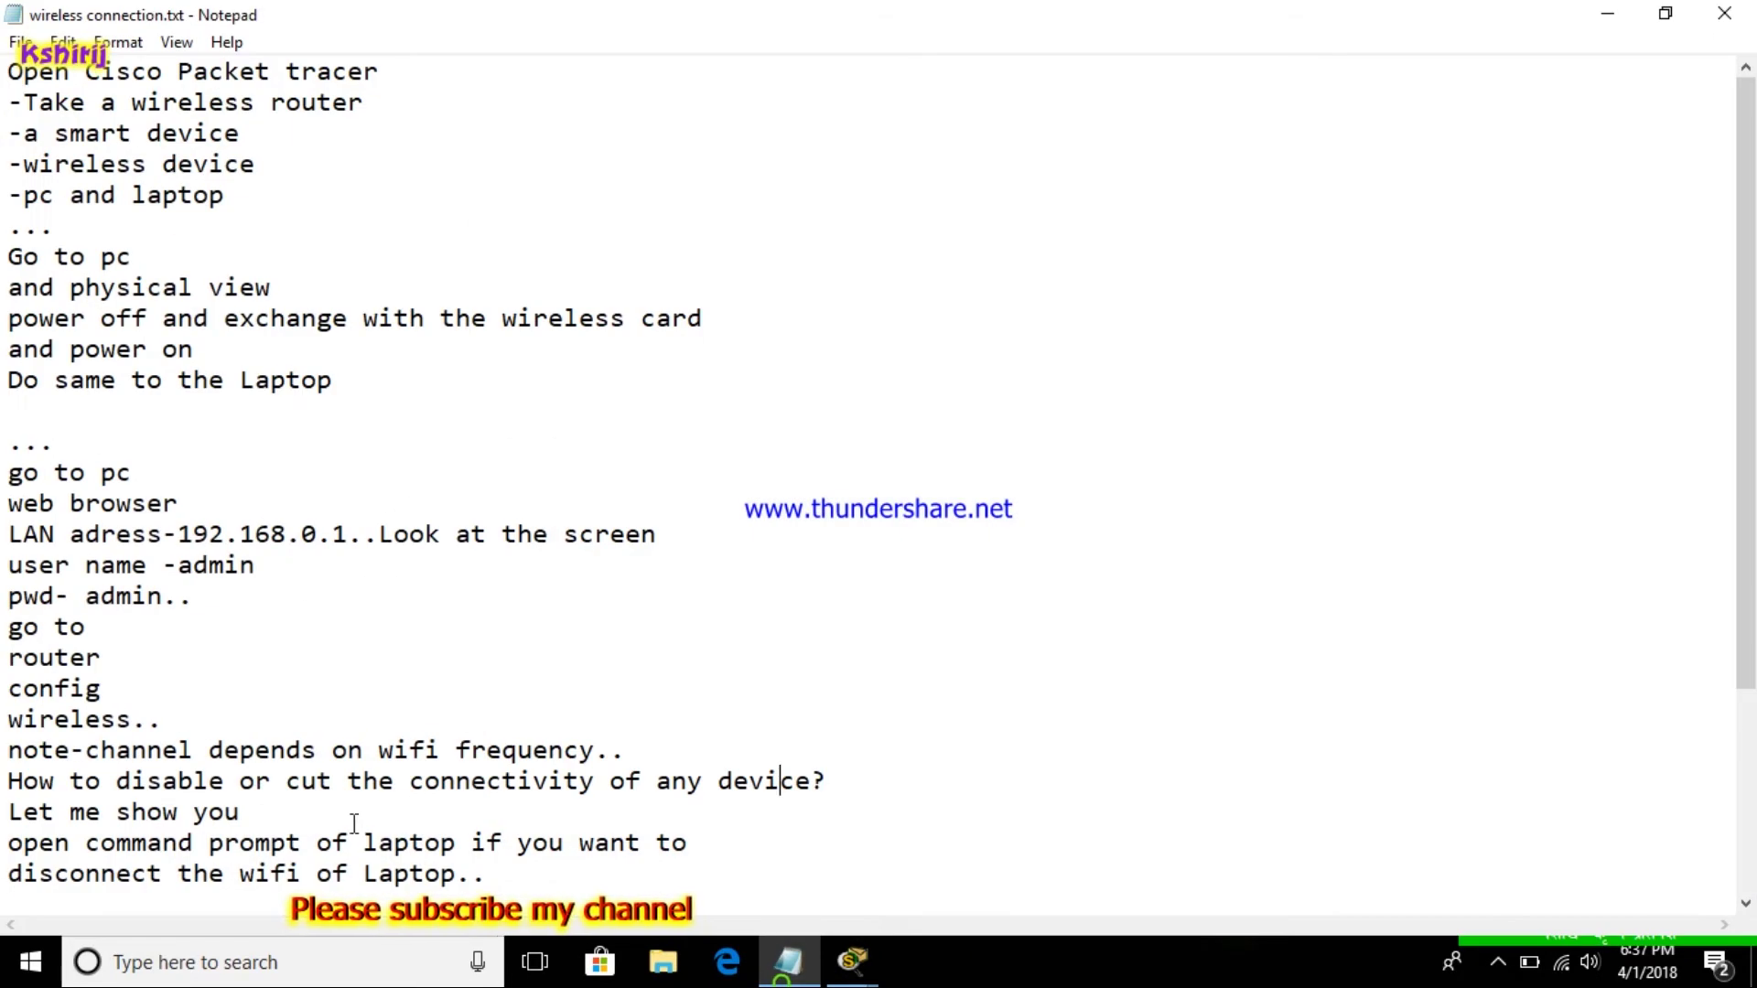
Highlight the 'And type ipconfig /all' line in the notes, then minimize Notepad
left_click_drag(8, 846, 647, 852)
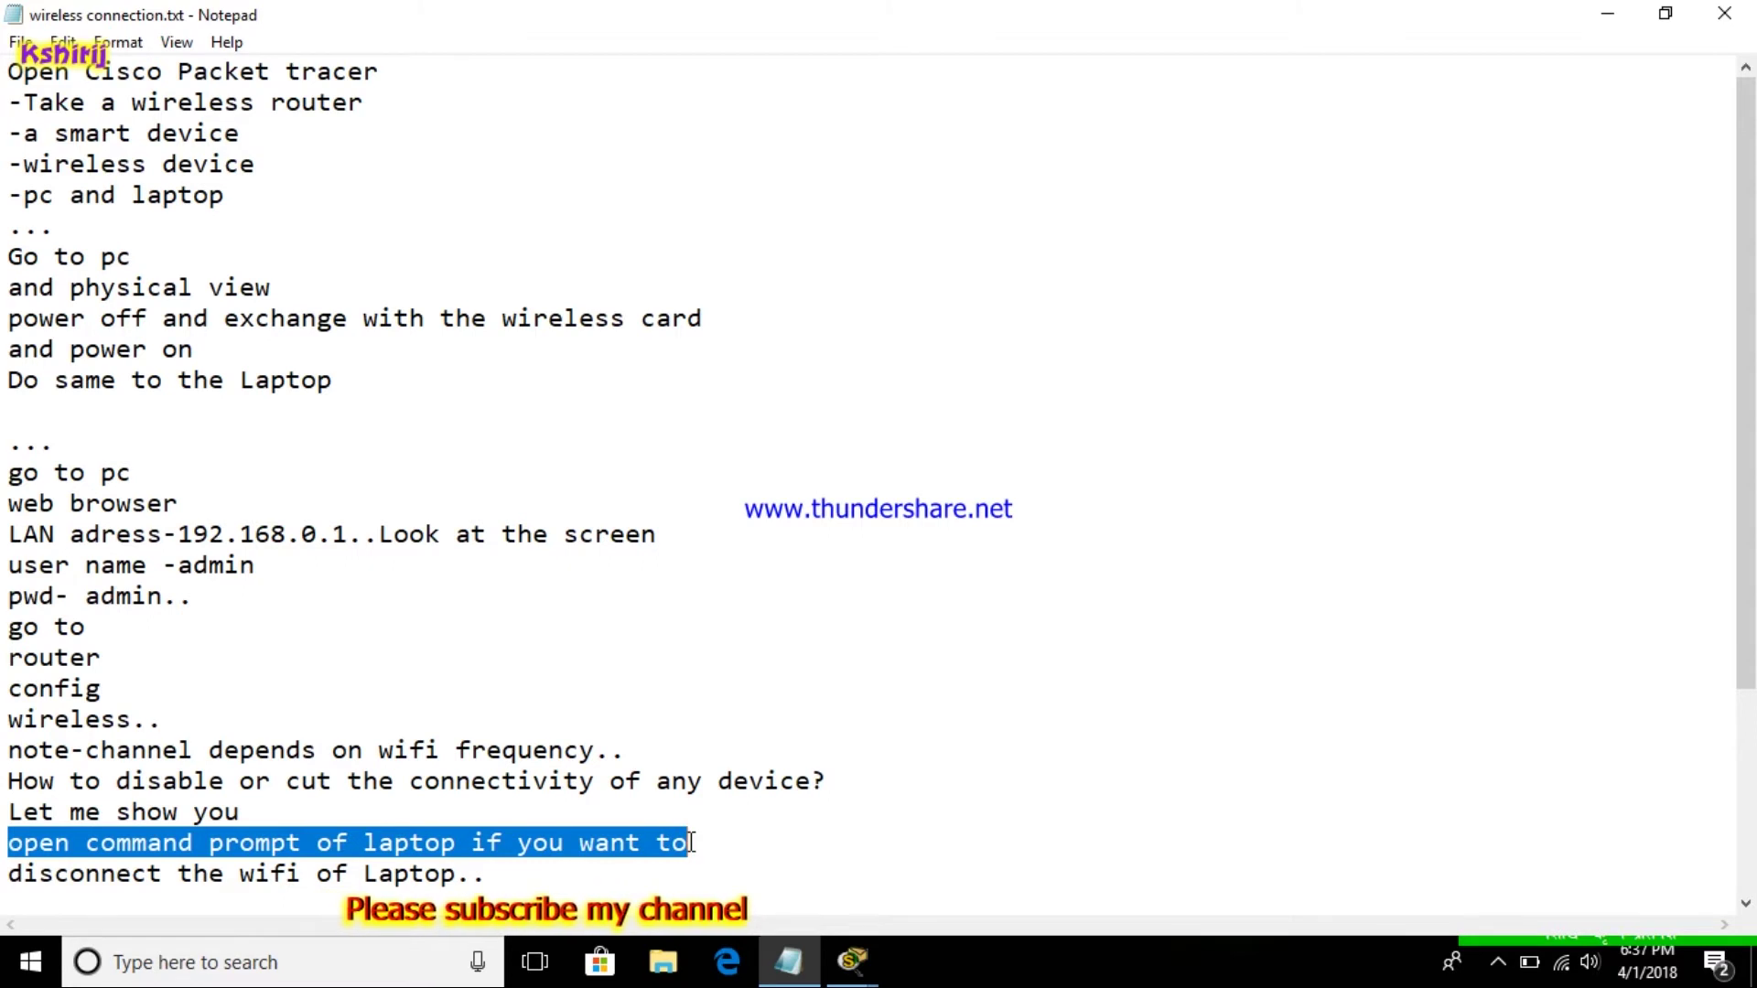
scroll(1743, 612, "down", 3)
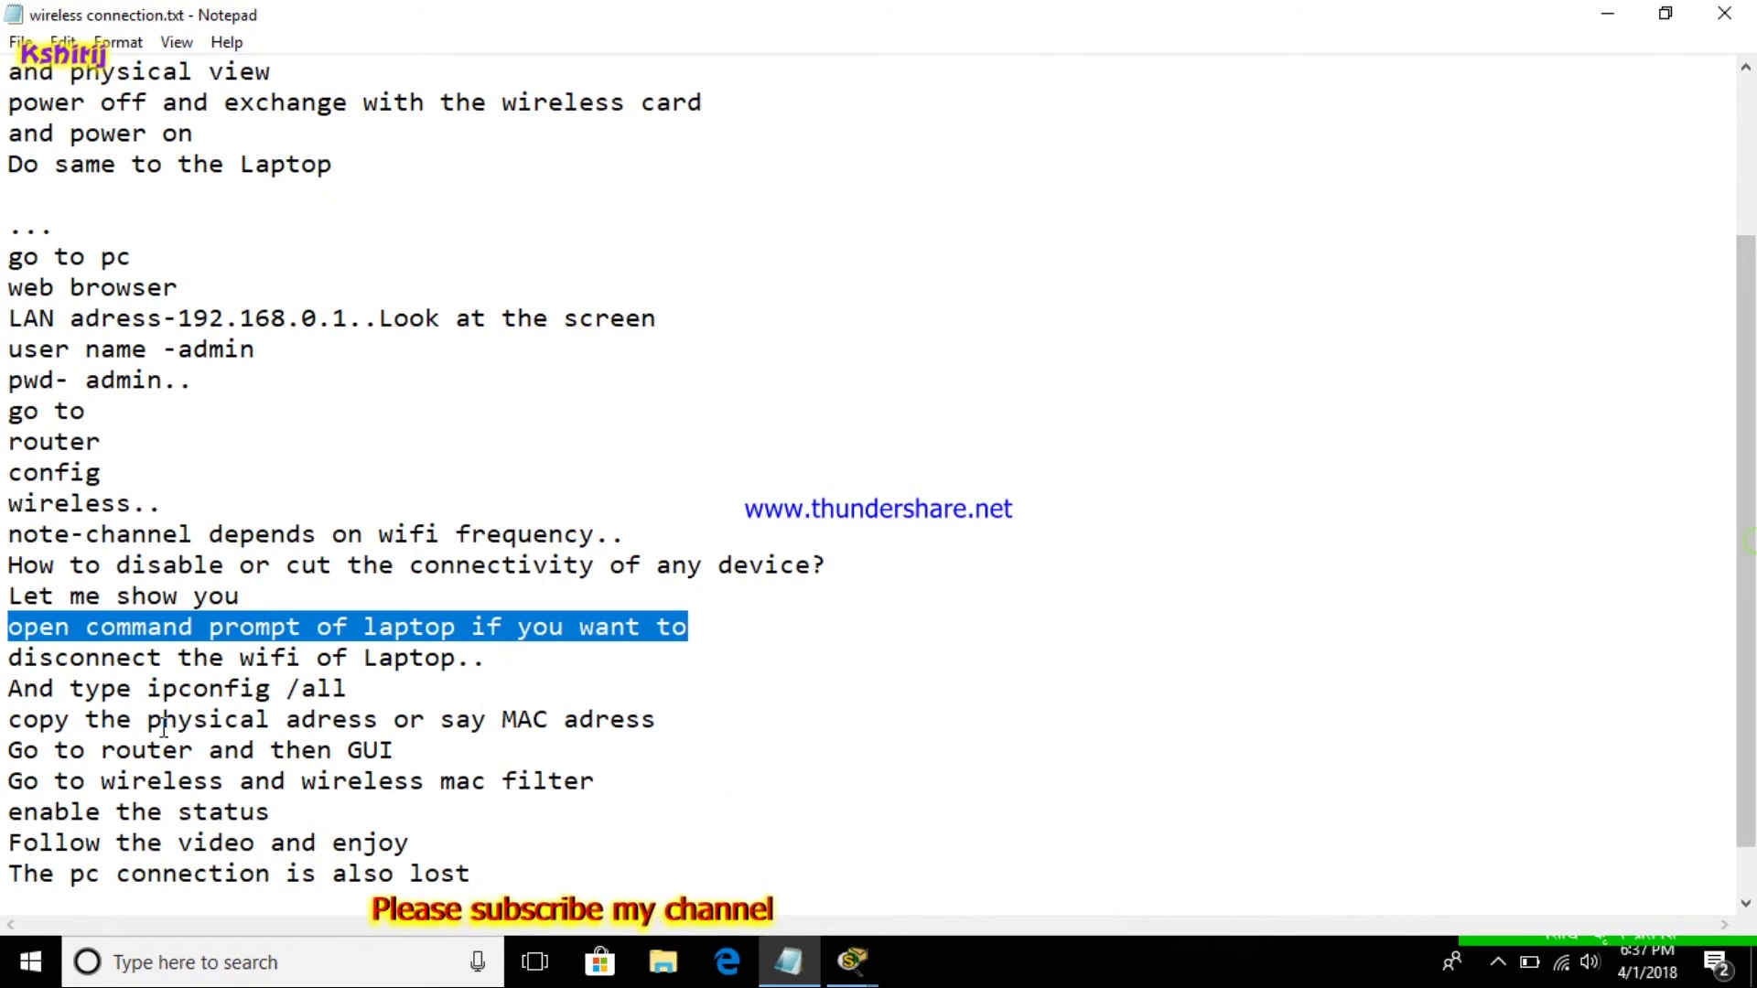
left_click_drag(4, 689, 348, 690)
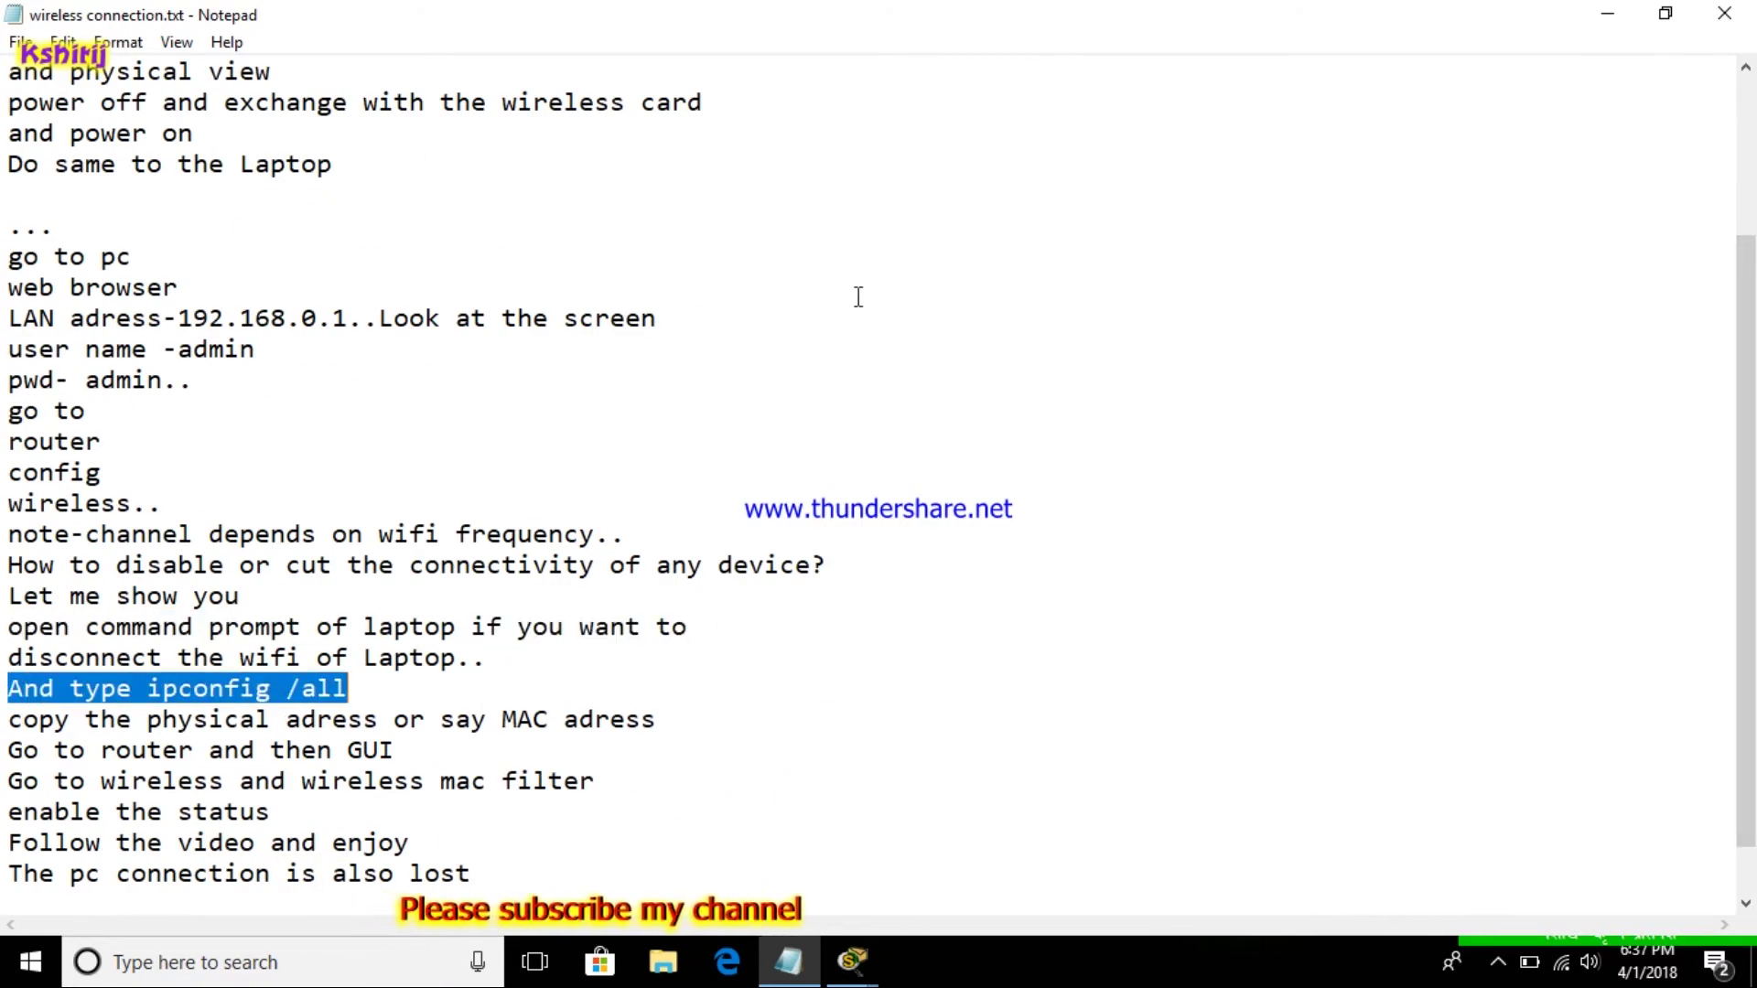
left_click(1601, 13)
Run ipconfig /all in Laptop0's Command Prompt
type("ipx")
key("BackSpace")
type("con")
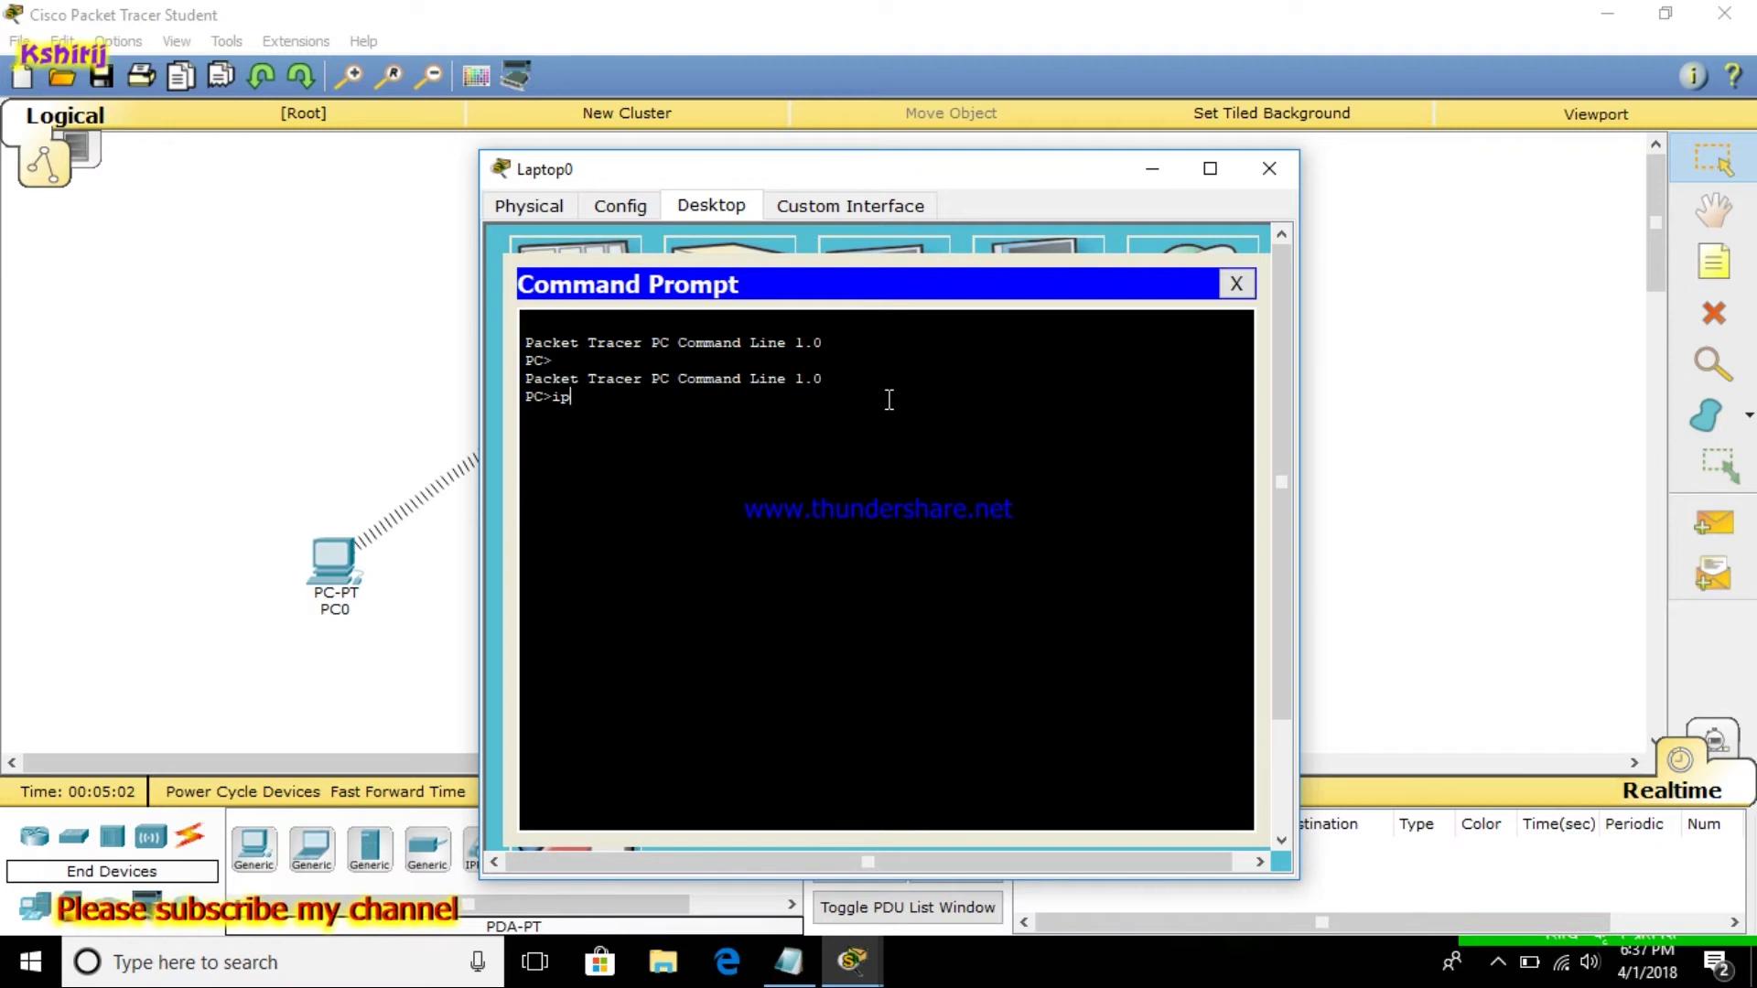
type("fig")
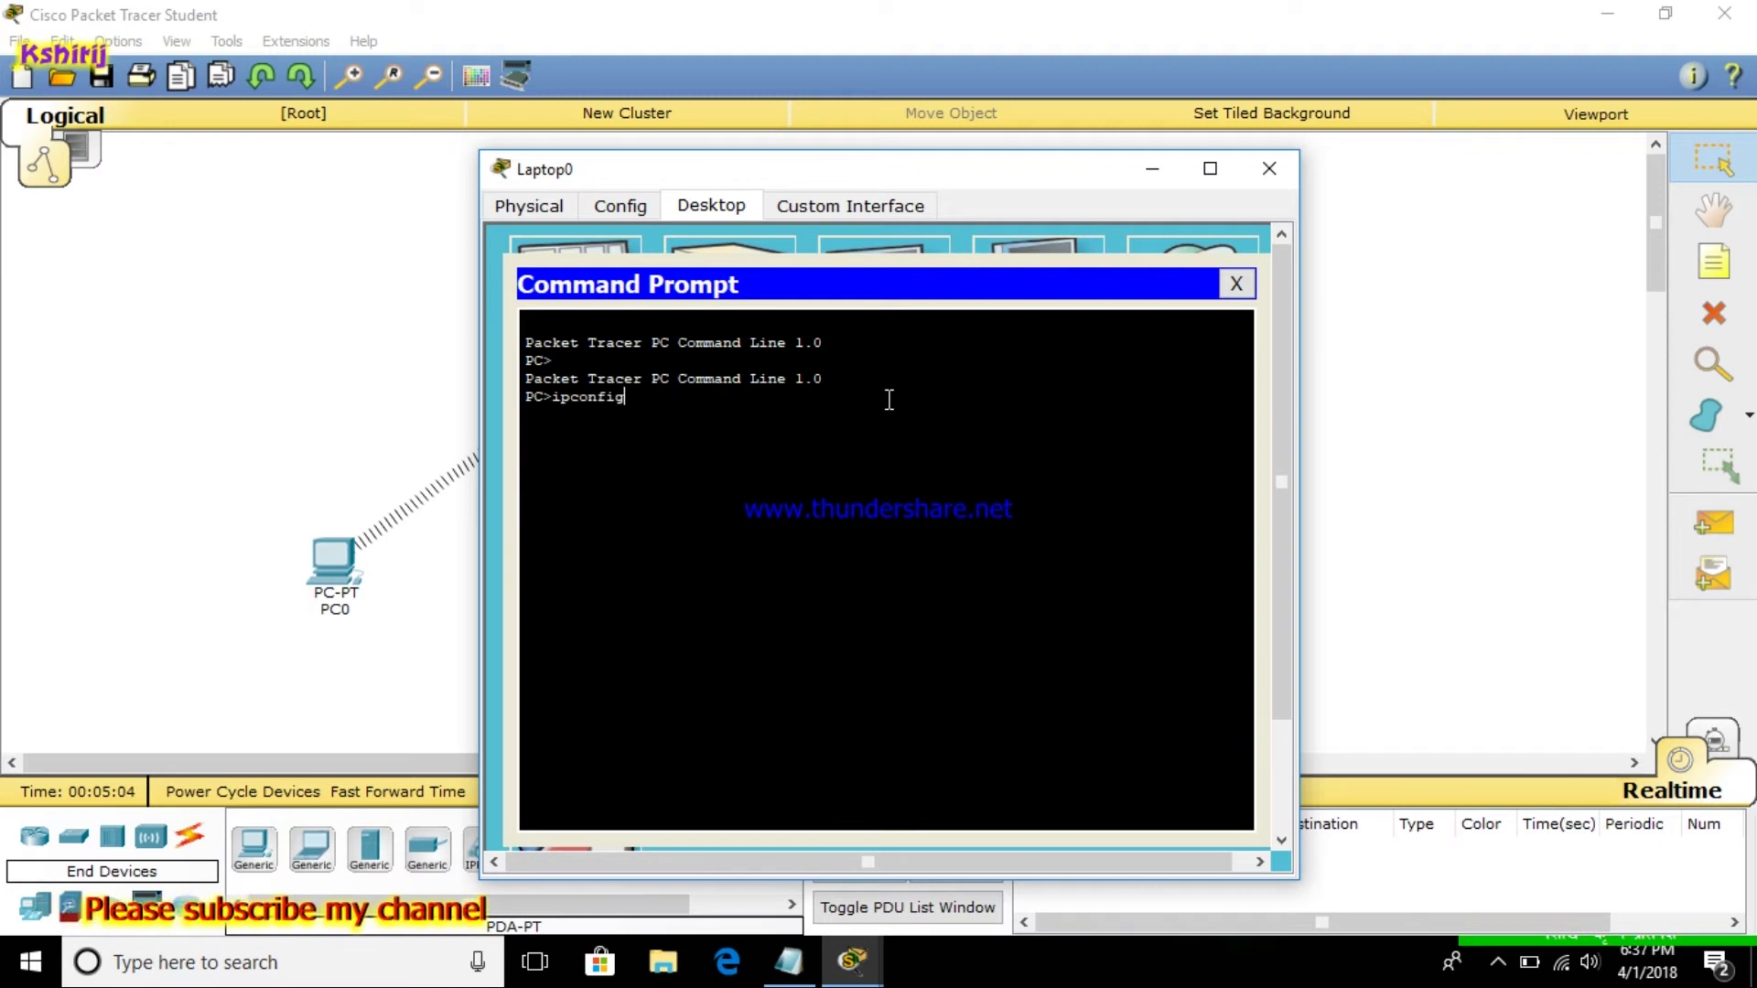
type(" /all")
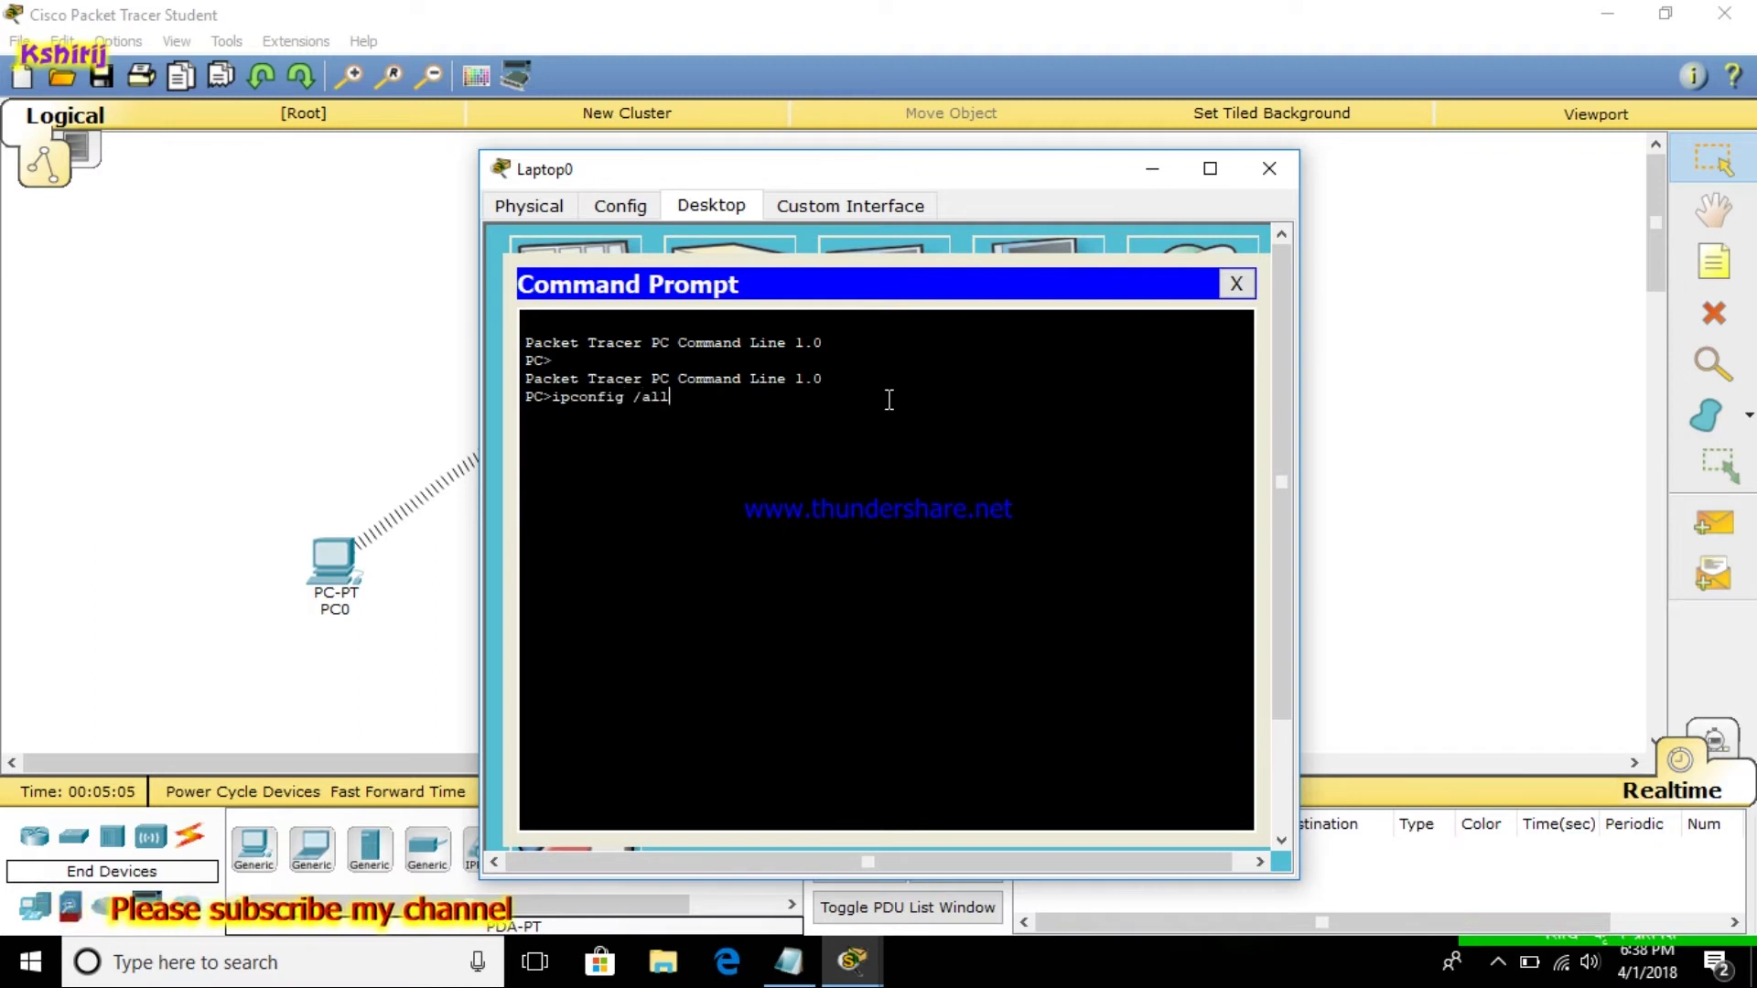
key("Return")
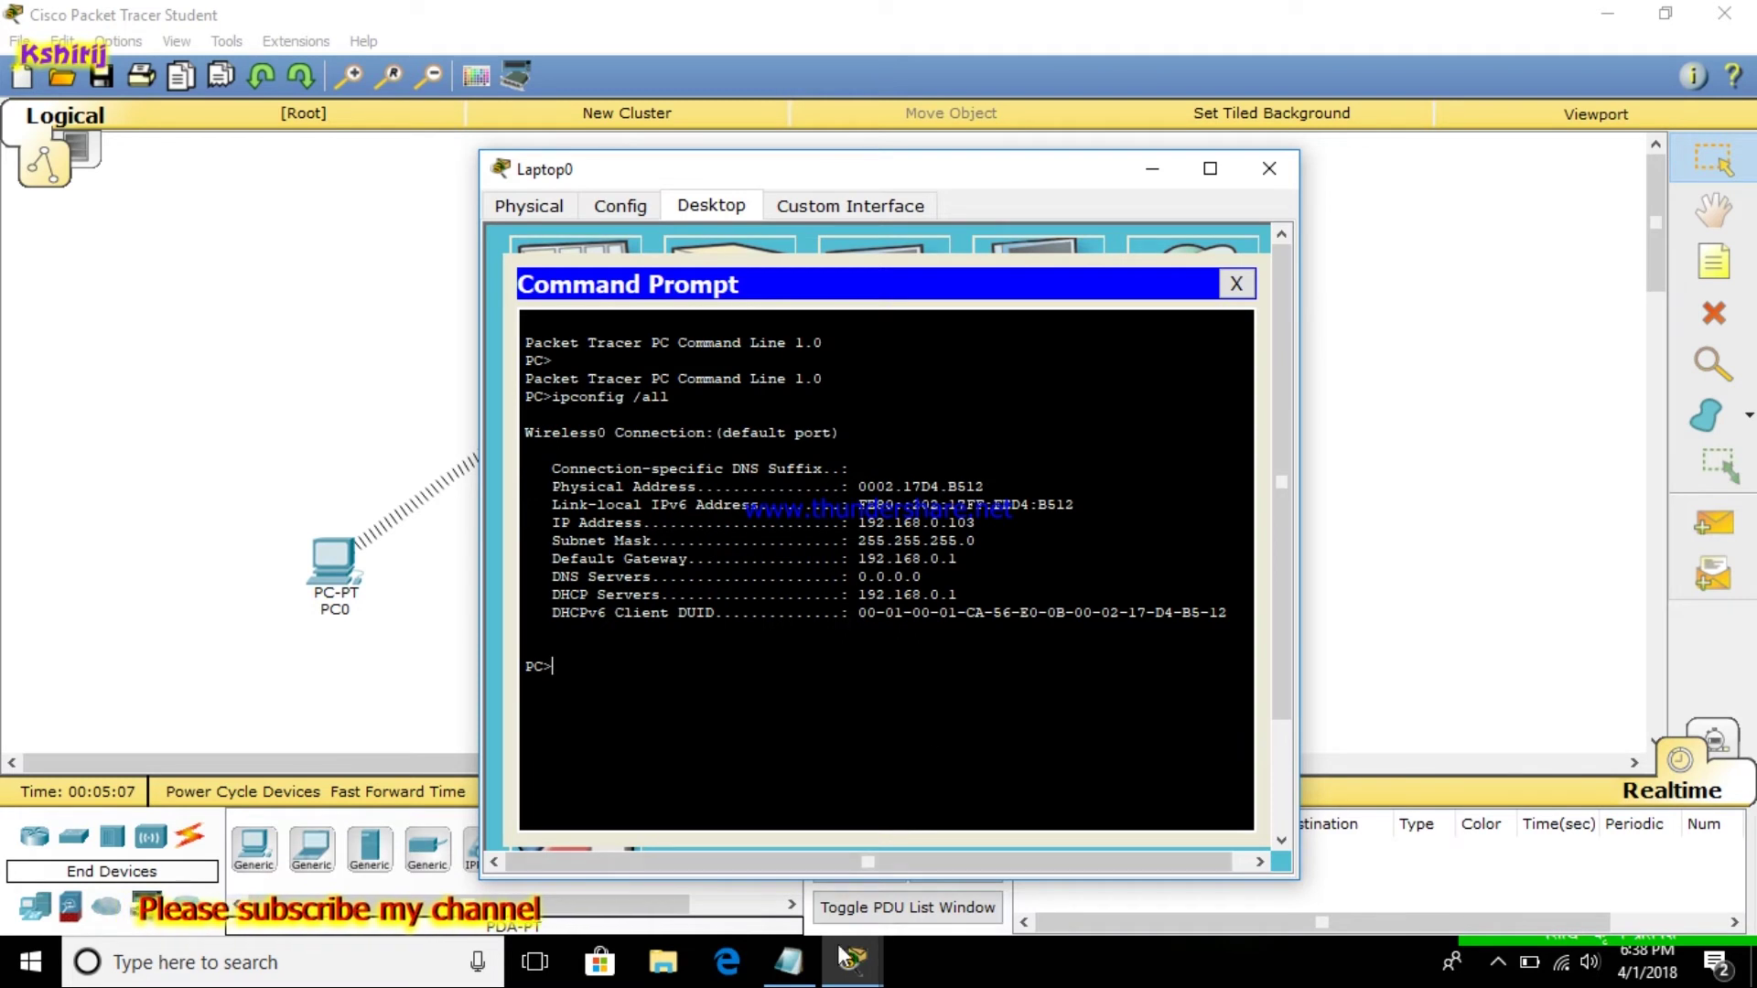
Check the copy-MAC step in the notes, then select physical address 0002.17D4.B512 for copying
left_click(787, 961)
mouse_move(4, 733)
left_mouse_down()
mouse_move(192, 750)
mouse_move(471, 719)
mouse_move(3, 718)
left_mouse_up()
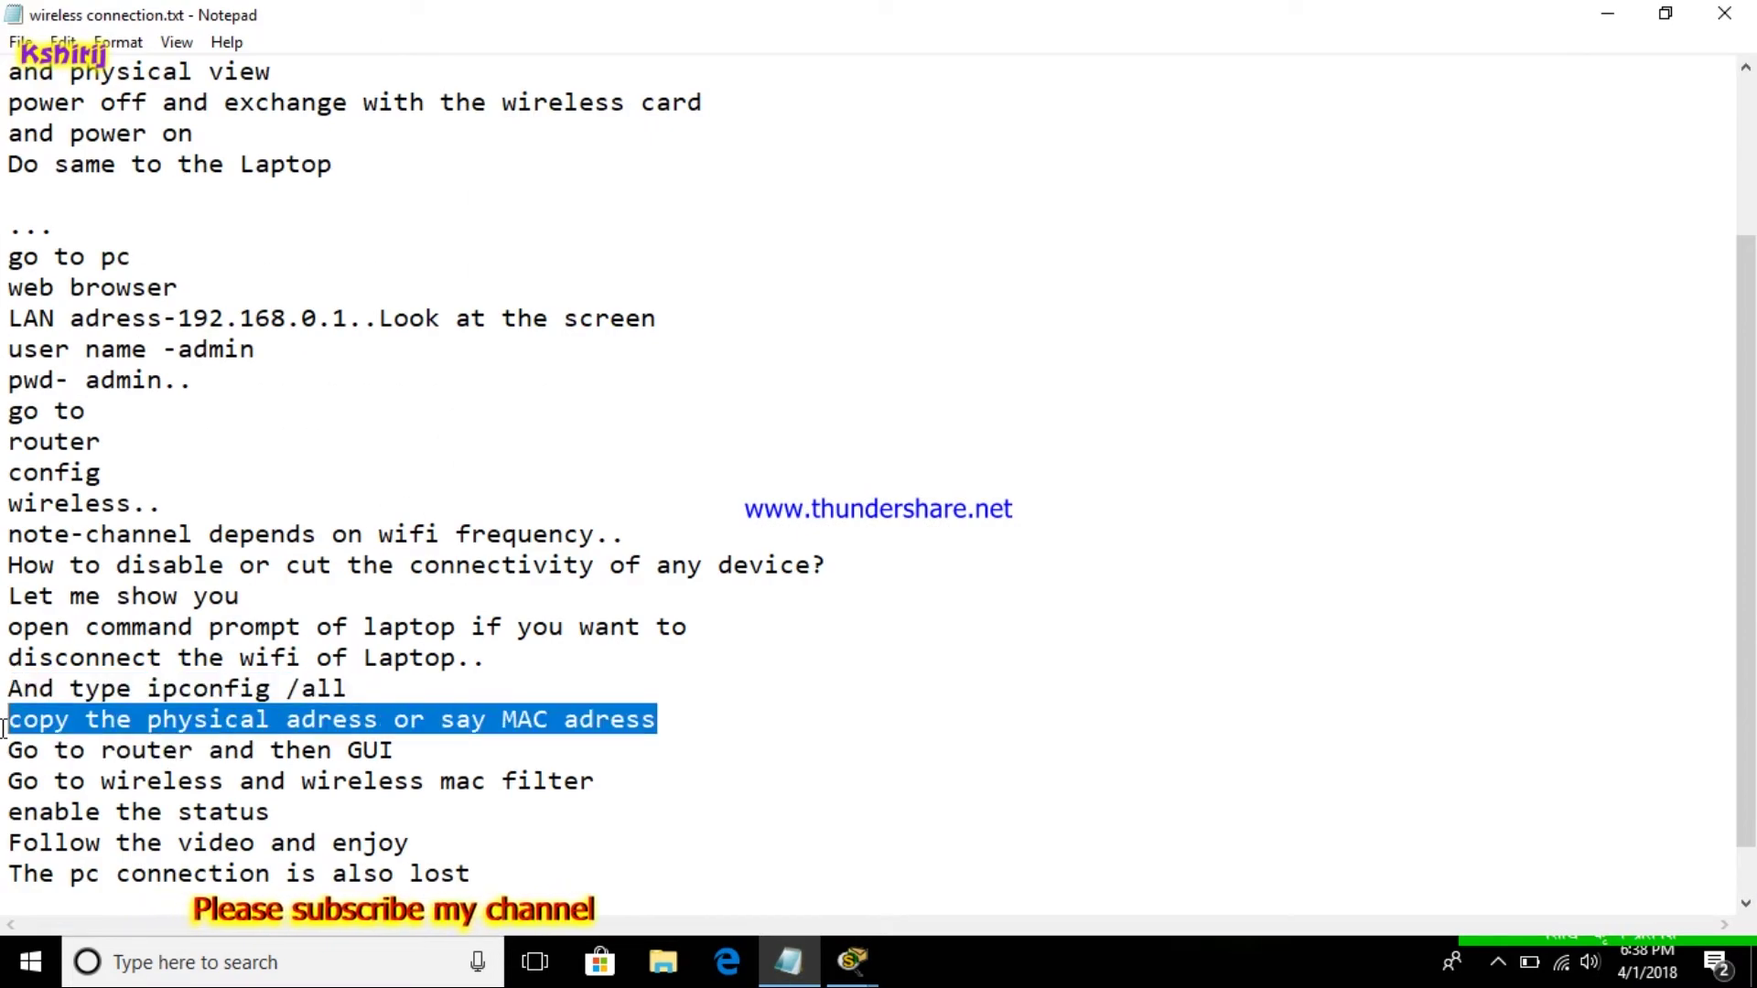
left_click(1603, 16)
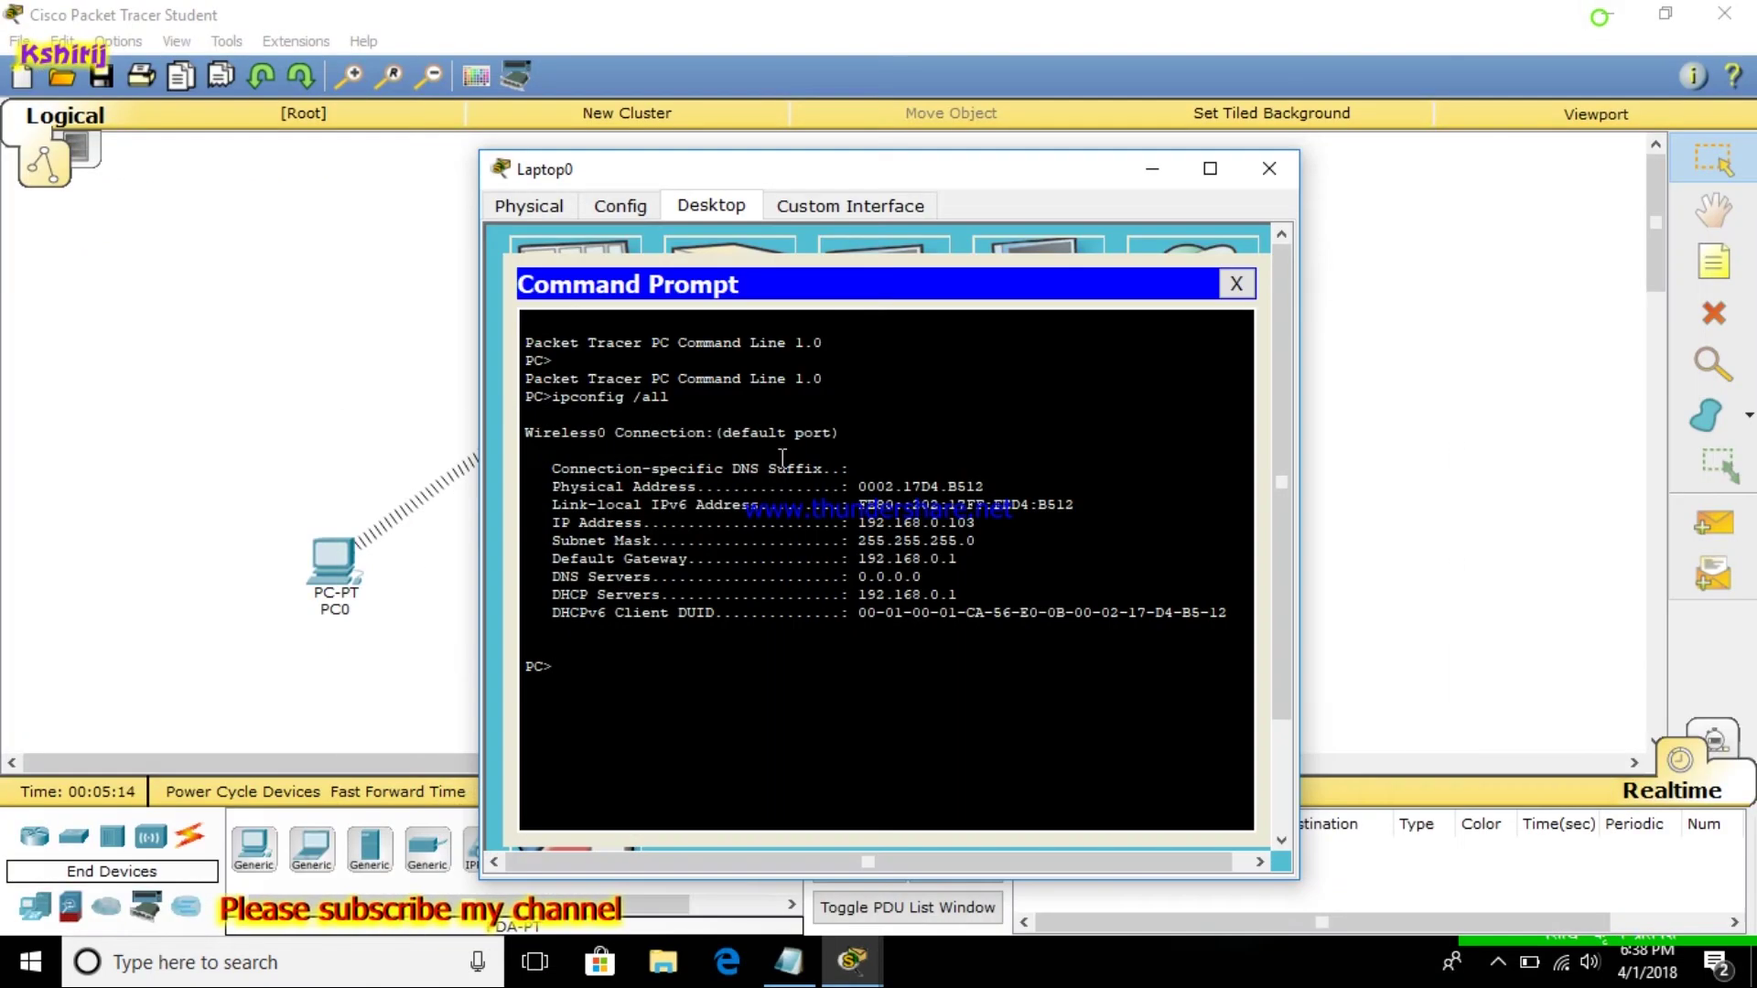
left_click_drag(1004, 485, 867, 499)
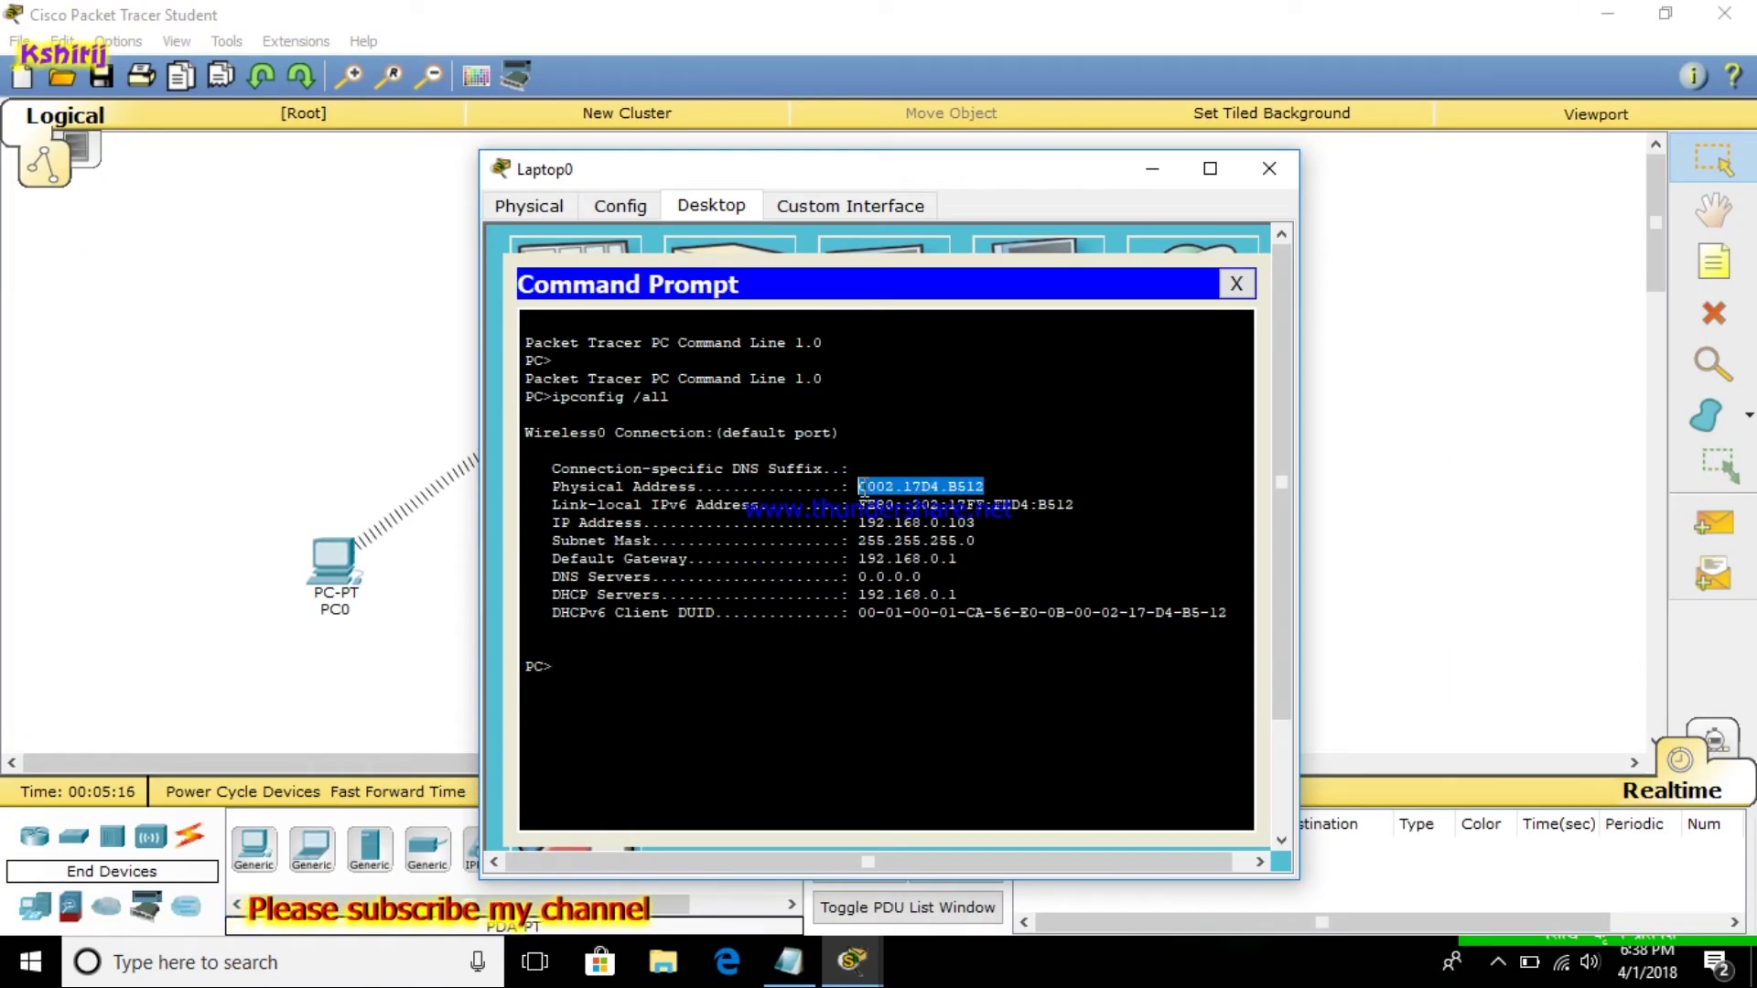
right_click(863, 491)
Copy the laptop's MAC address, close Laptop0's windows and check the go-to-wireless note
left_click(920, 505)
left_click(1248, 283)
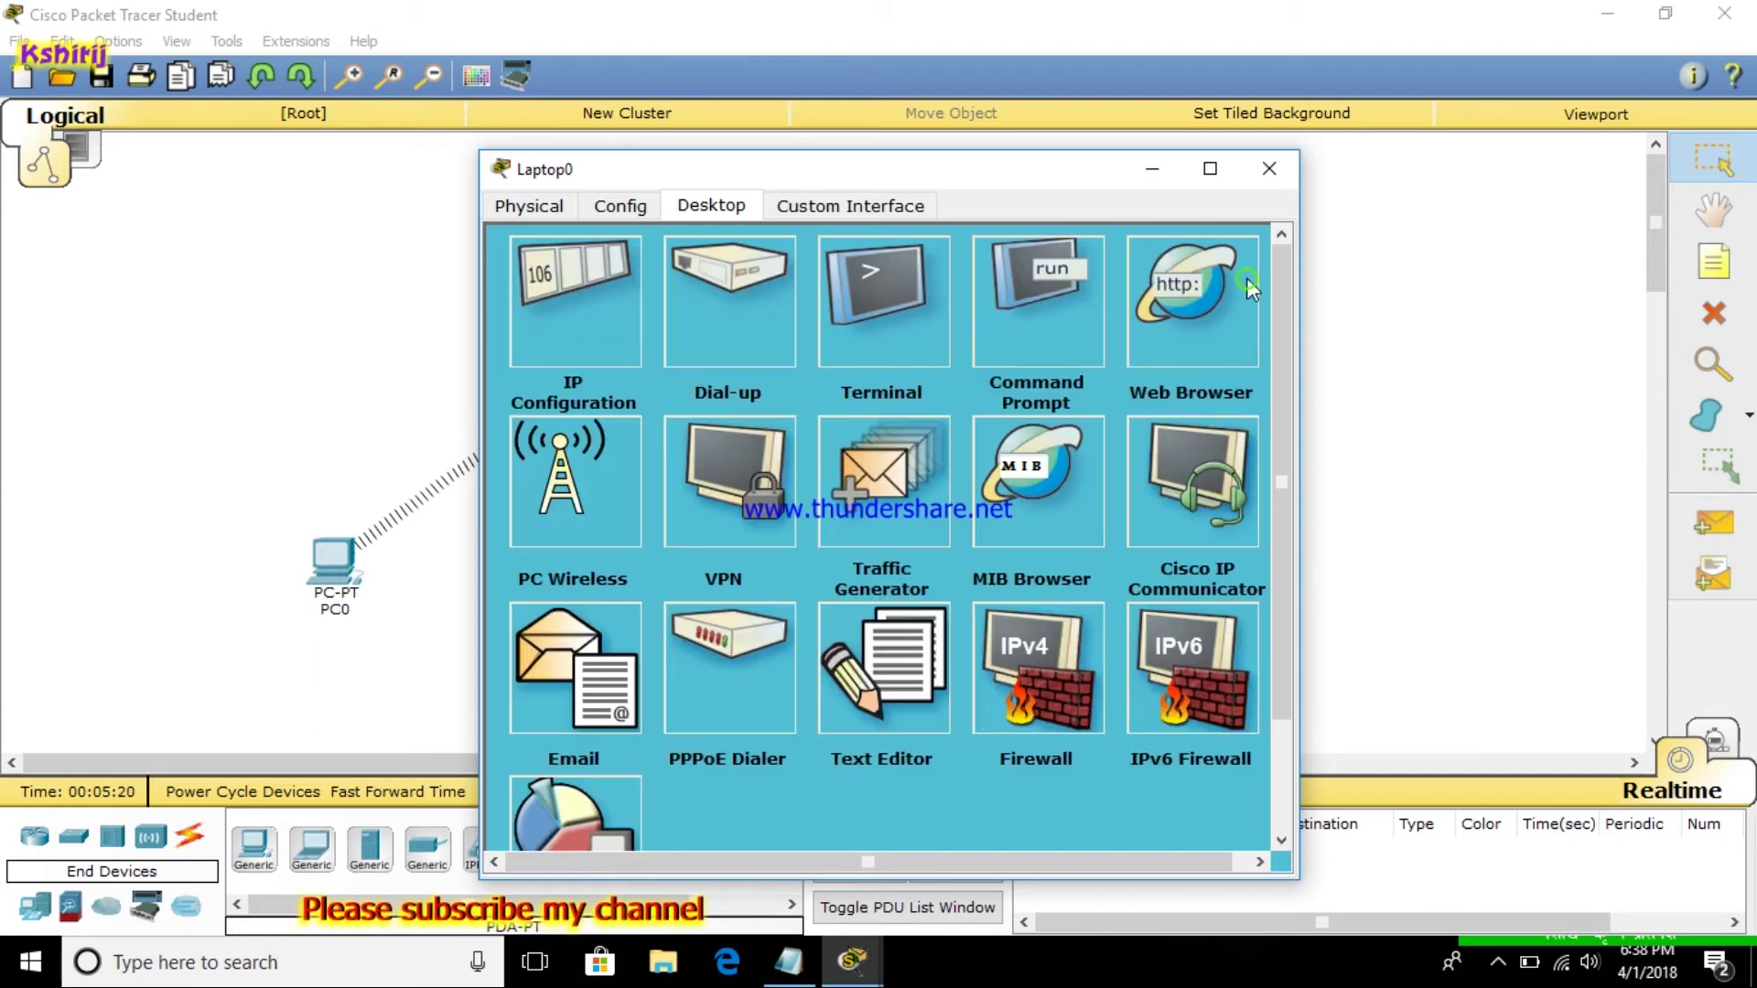
left_click(1270, 169)
left_click(788, 961)
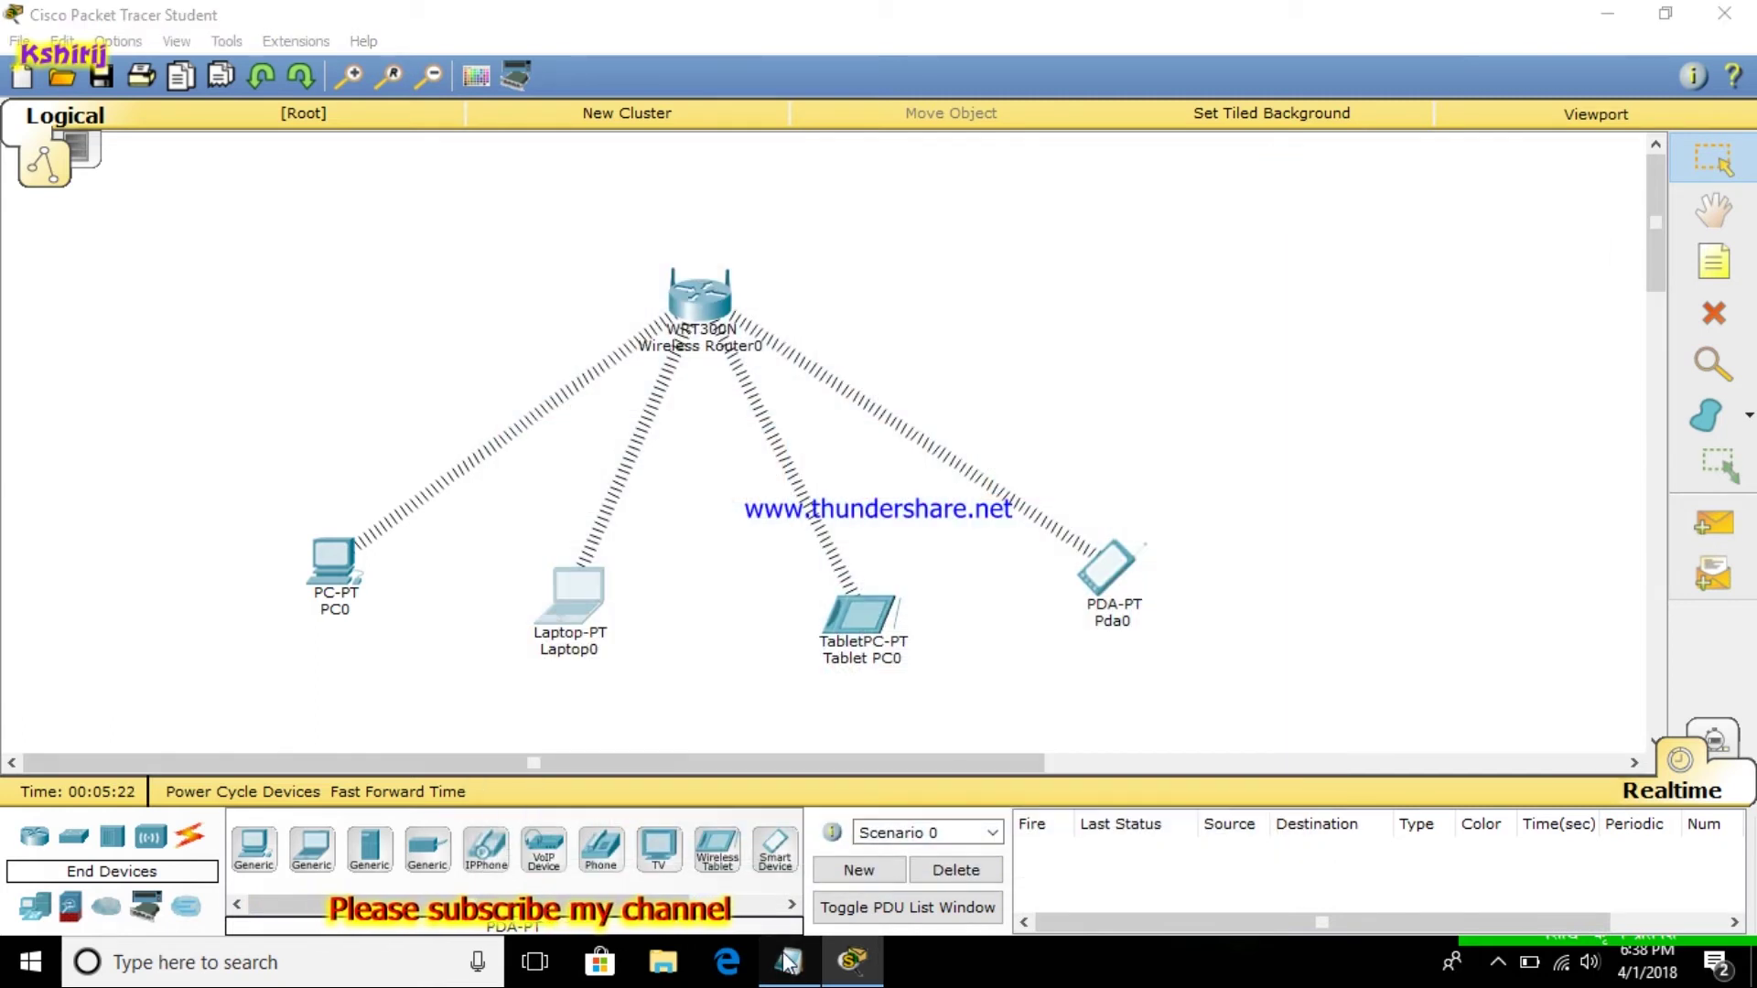
left_click_drag(3, 781, 210, 781)
left_click(1612, 15)
On Wireless Router0's Wireless MAC Filter page, enable the filter and clear MAC 01
left_click(678, 321)
left_click(688, 208)
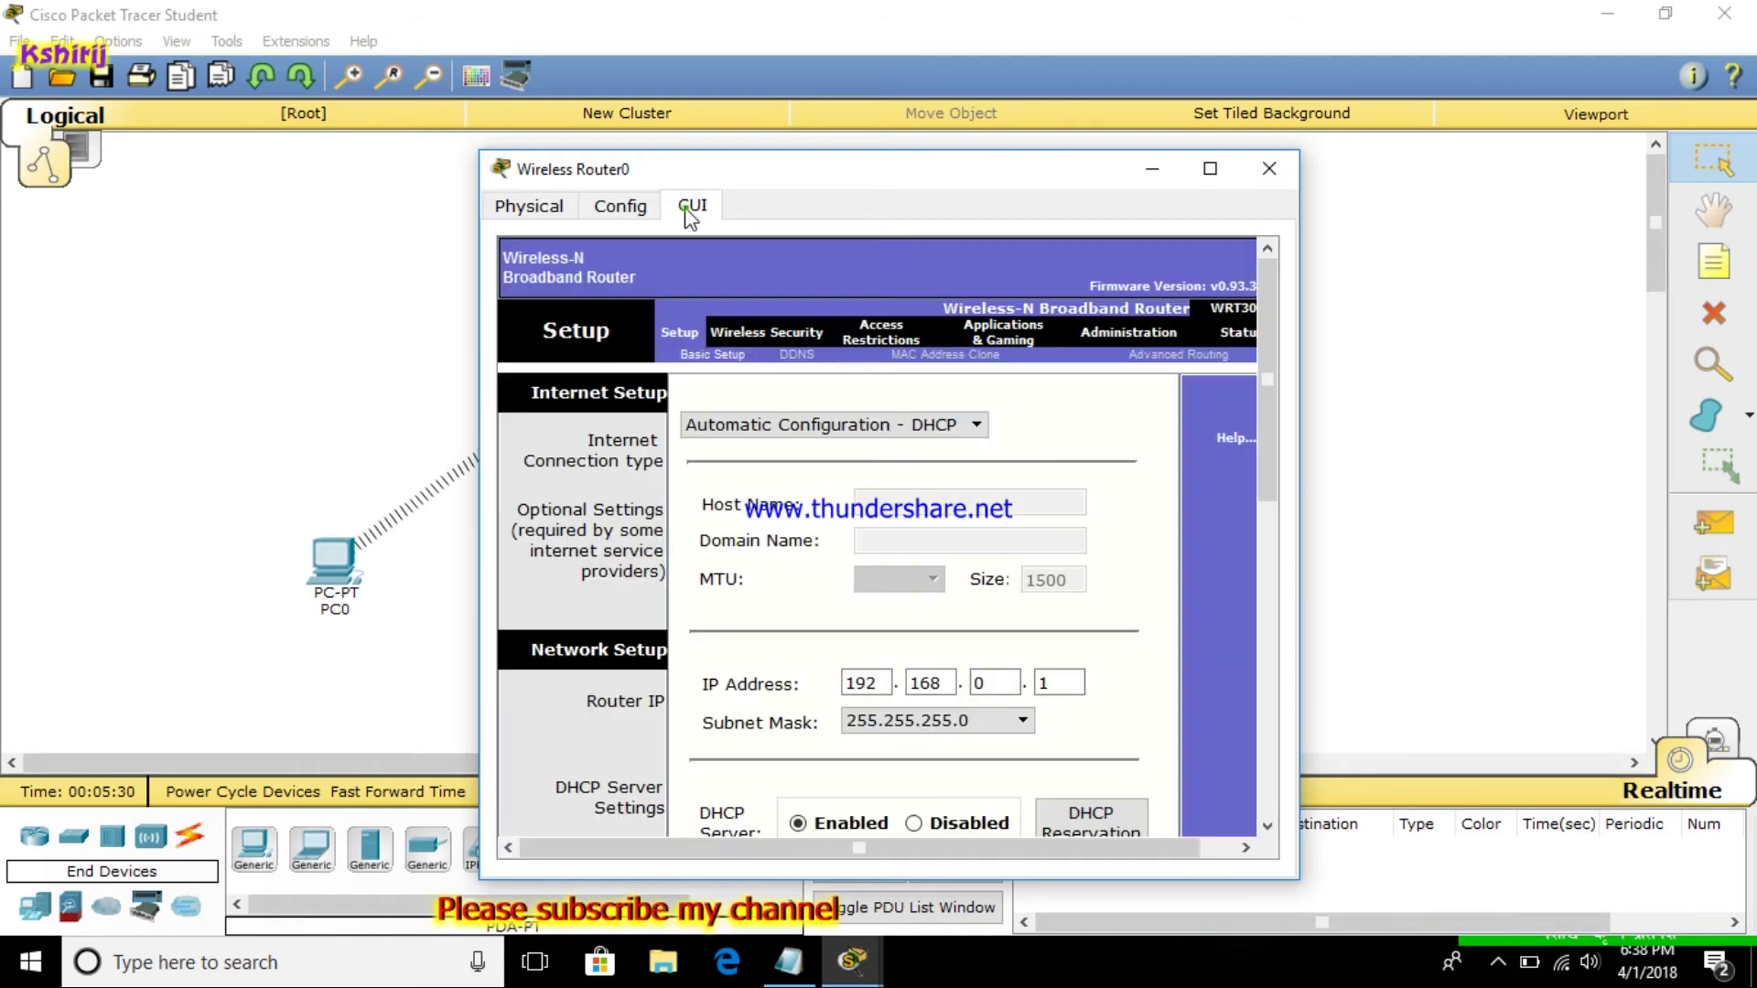
left_click(734, 334)
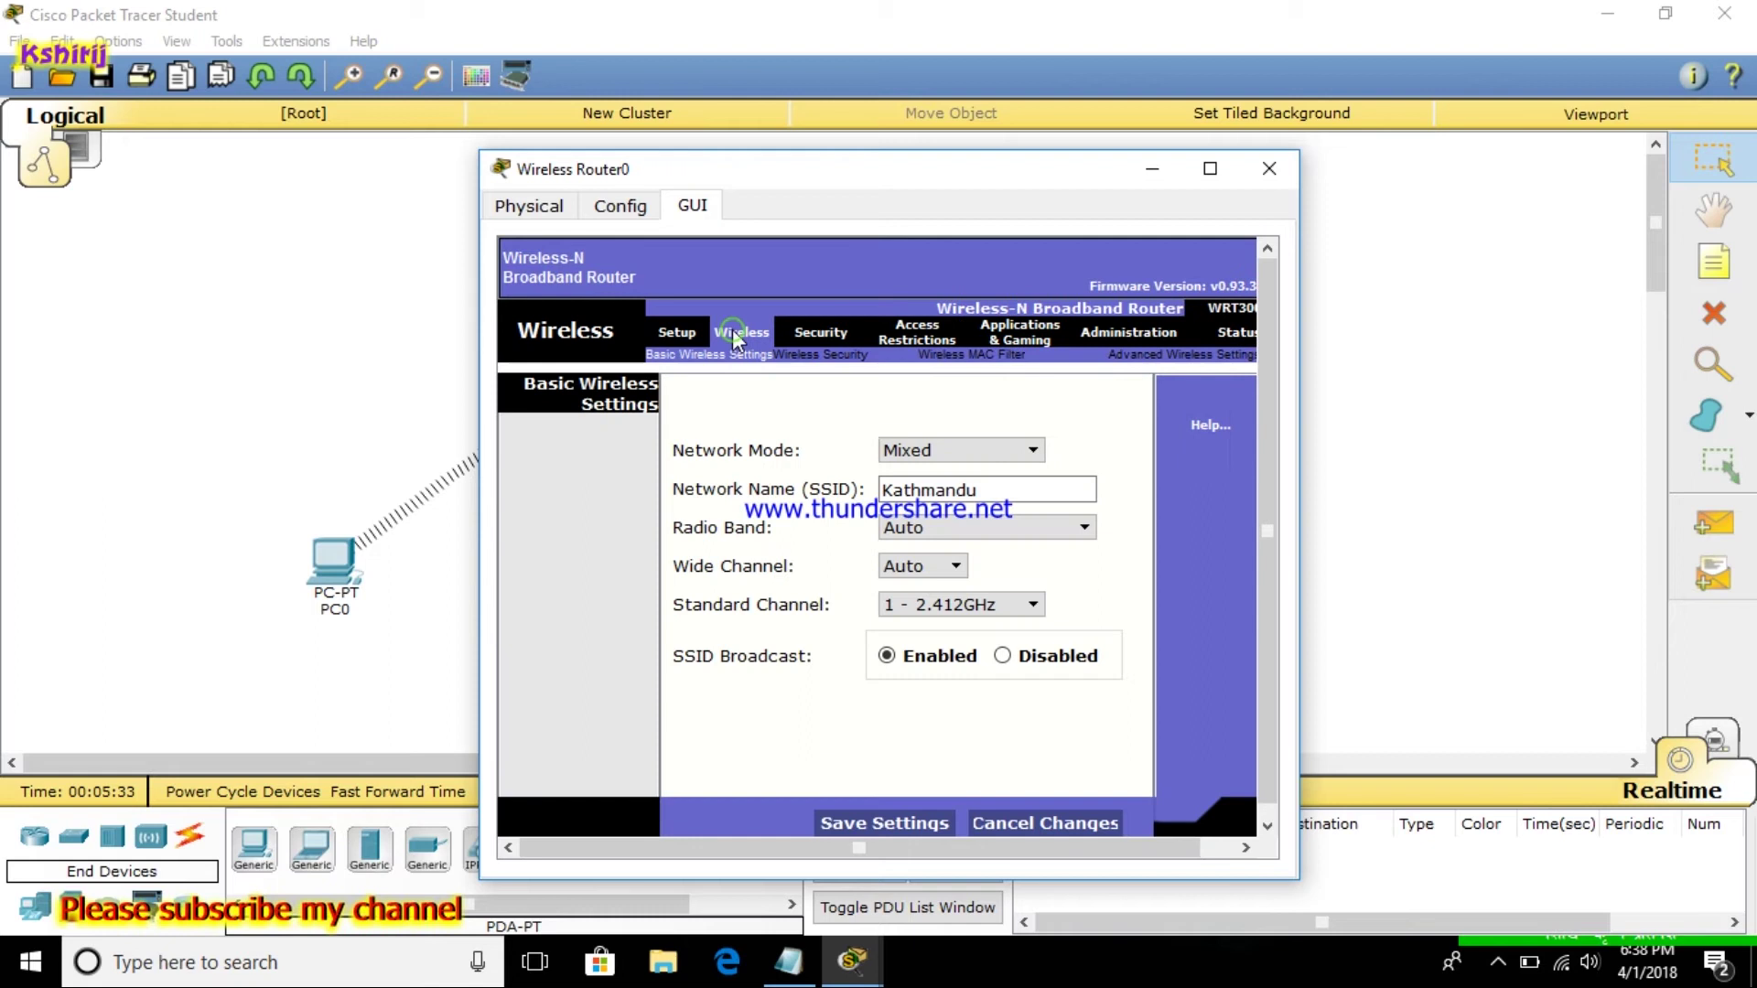
left_click(976, 355)
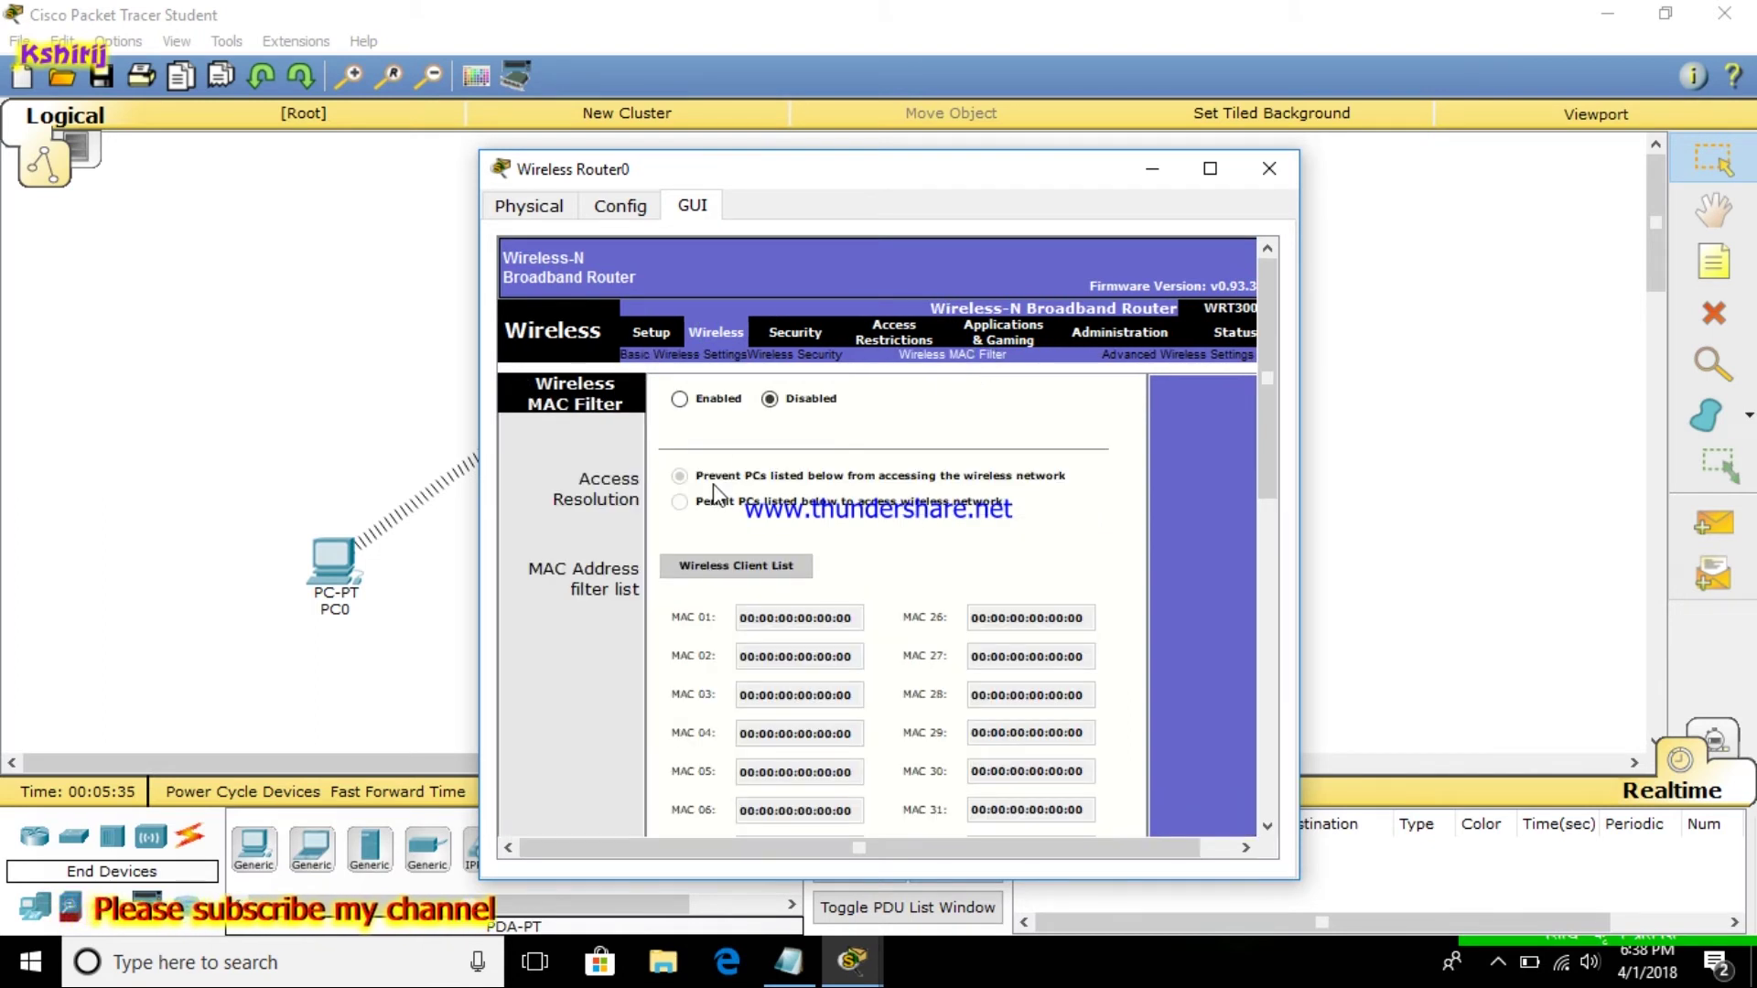
left_click(698, 402)
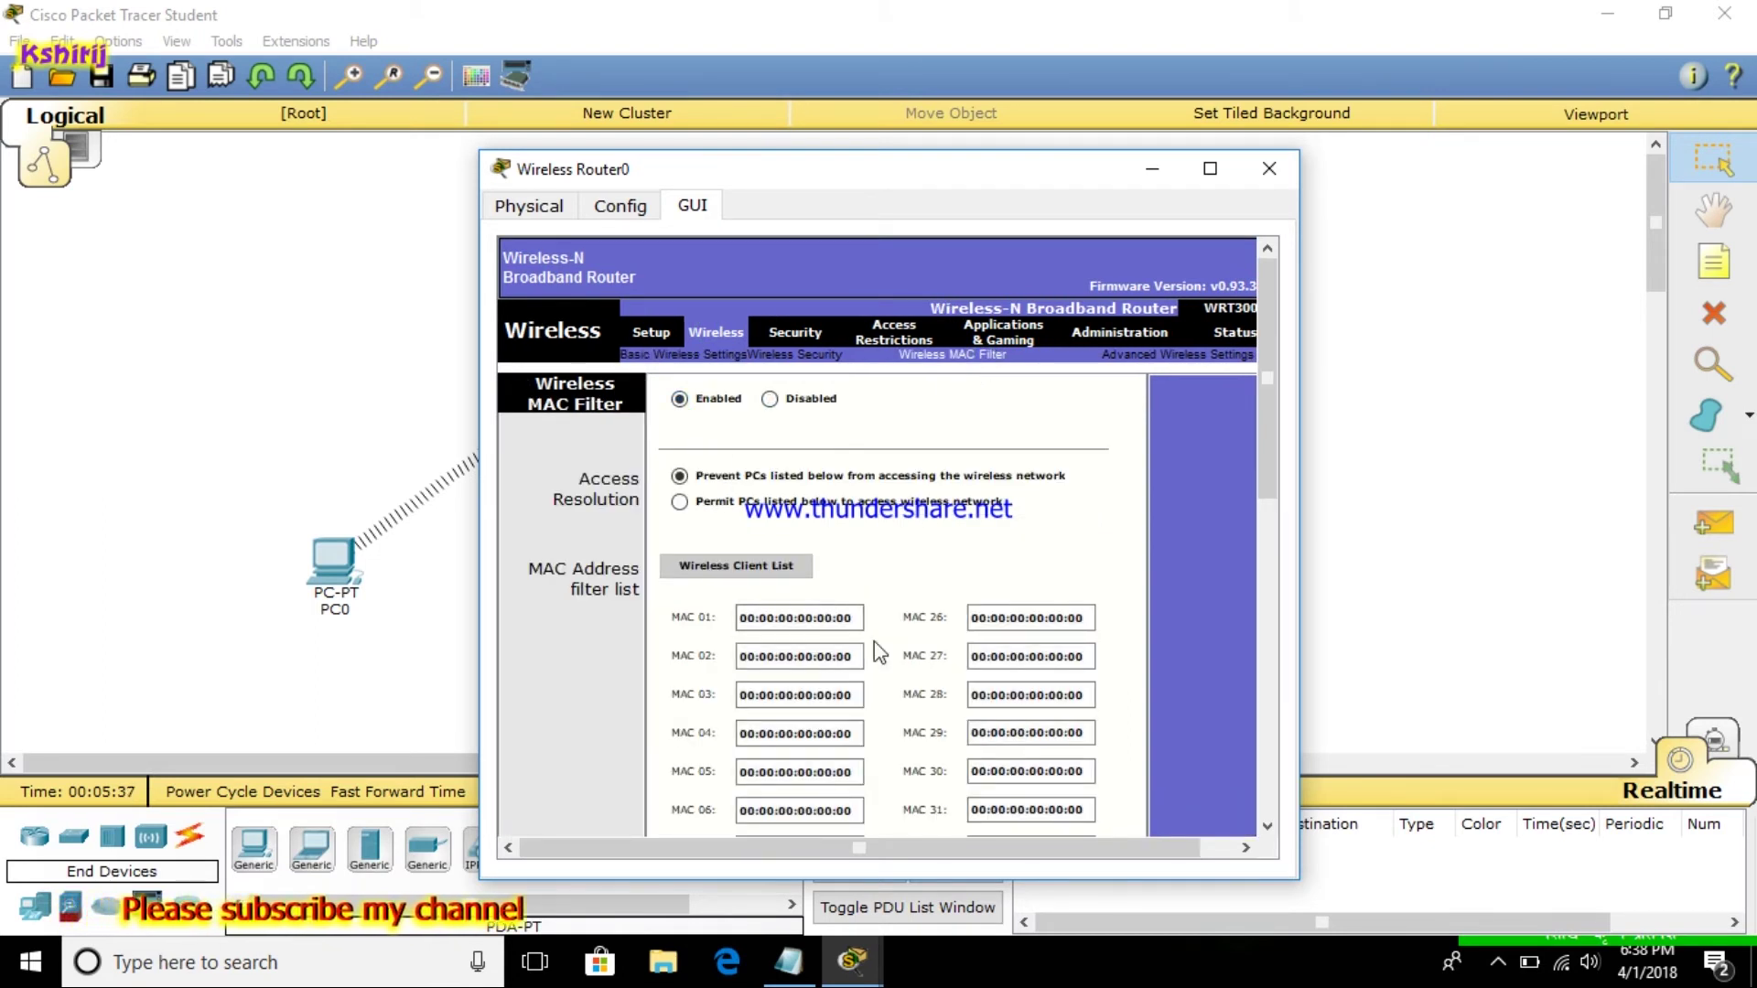
left_click_drag(861, 625, 679, 644)
key("BackSpace")
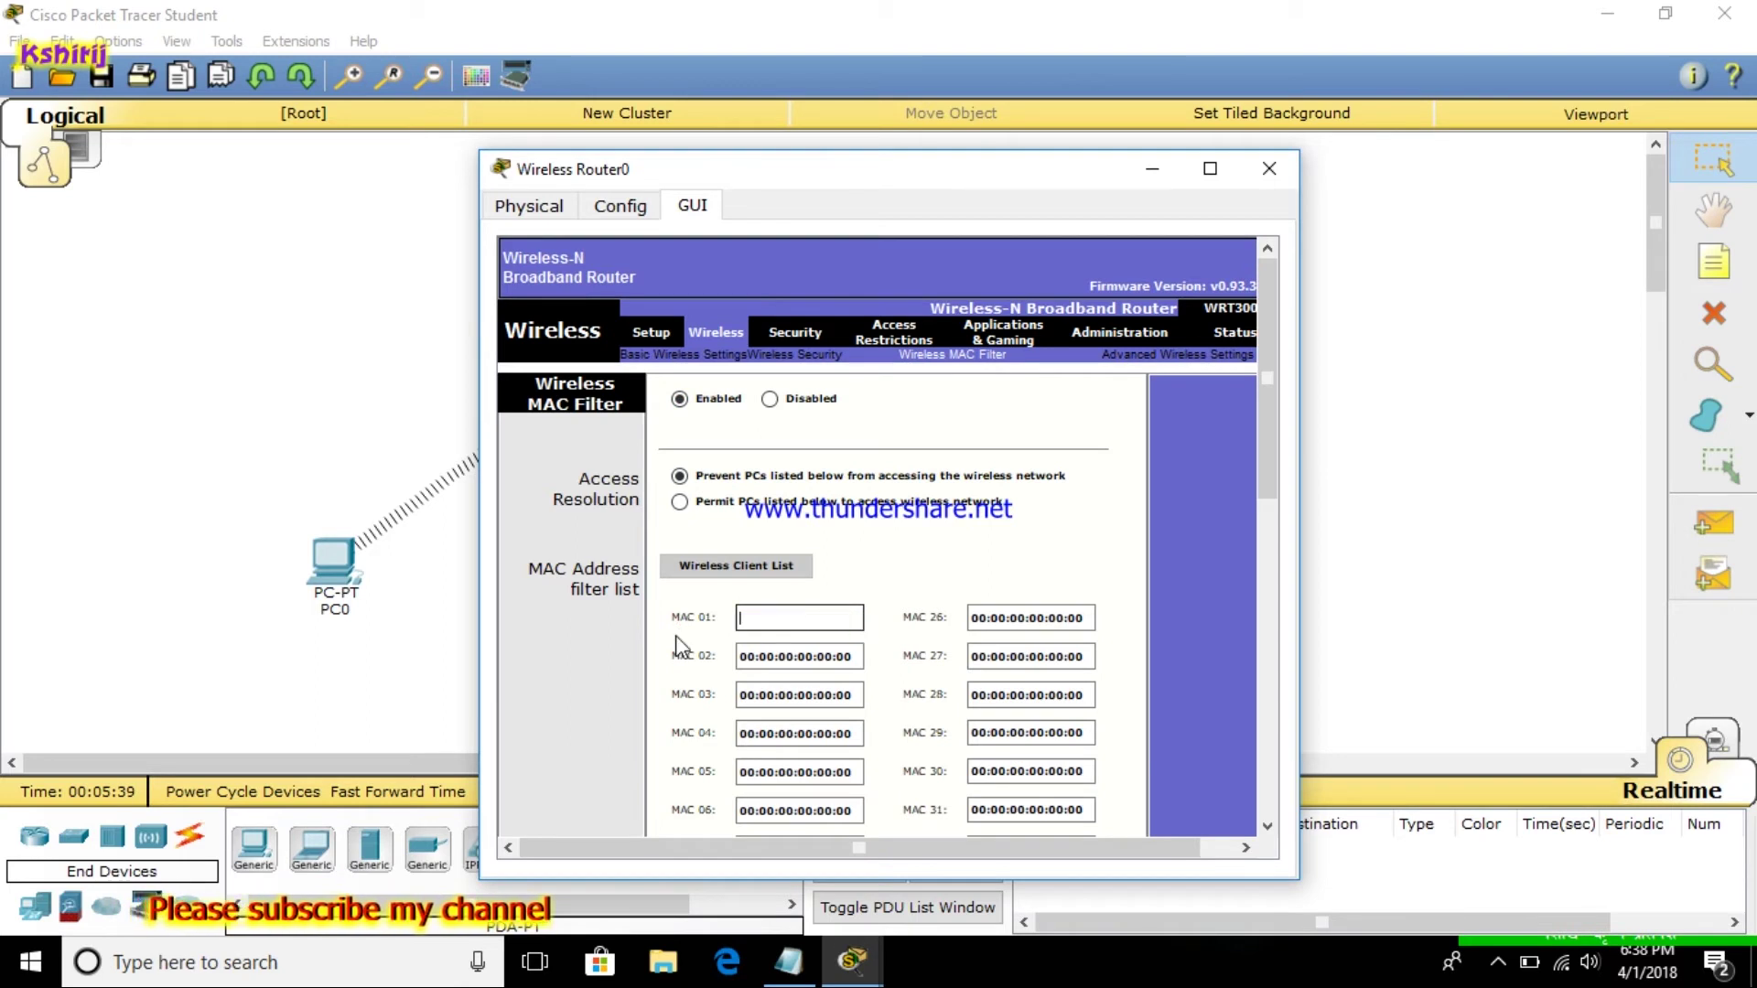
right_click(758, 620)
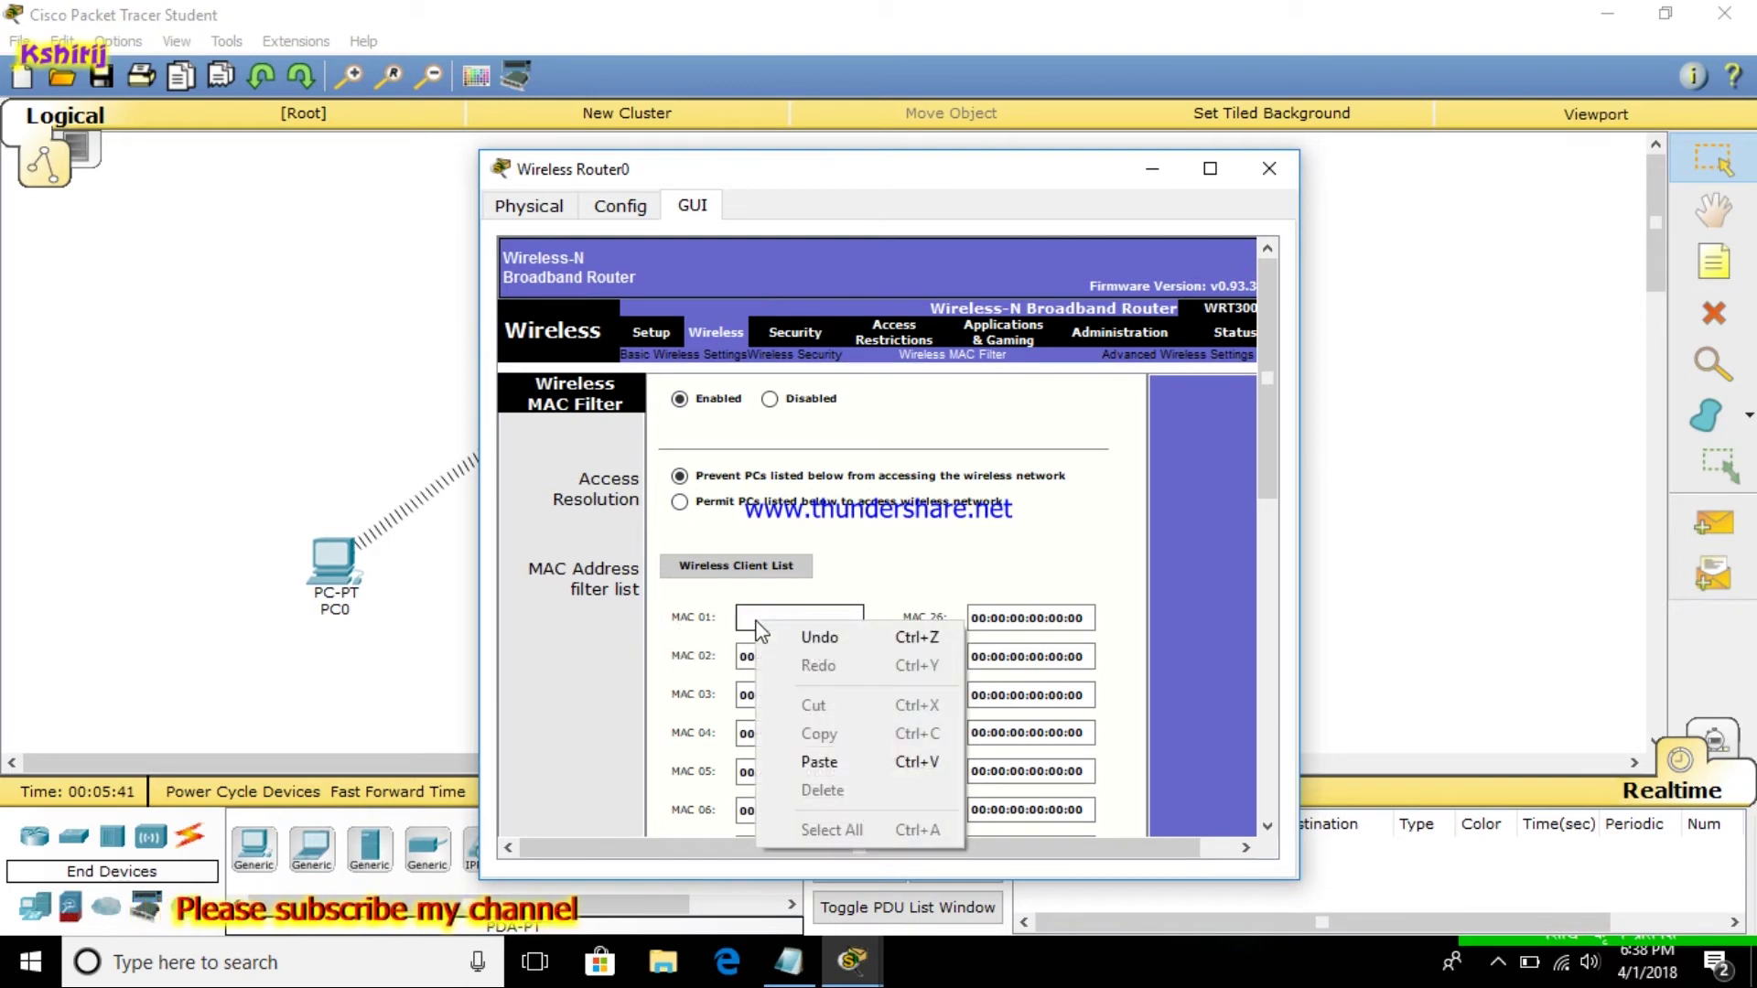
left_click(819, 764)
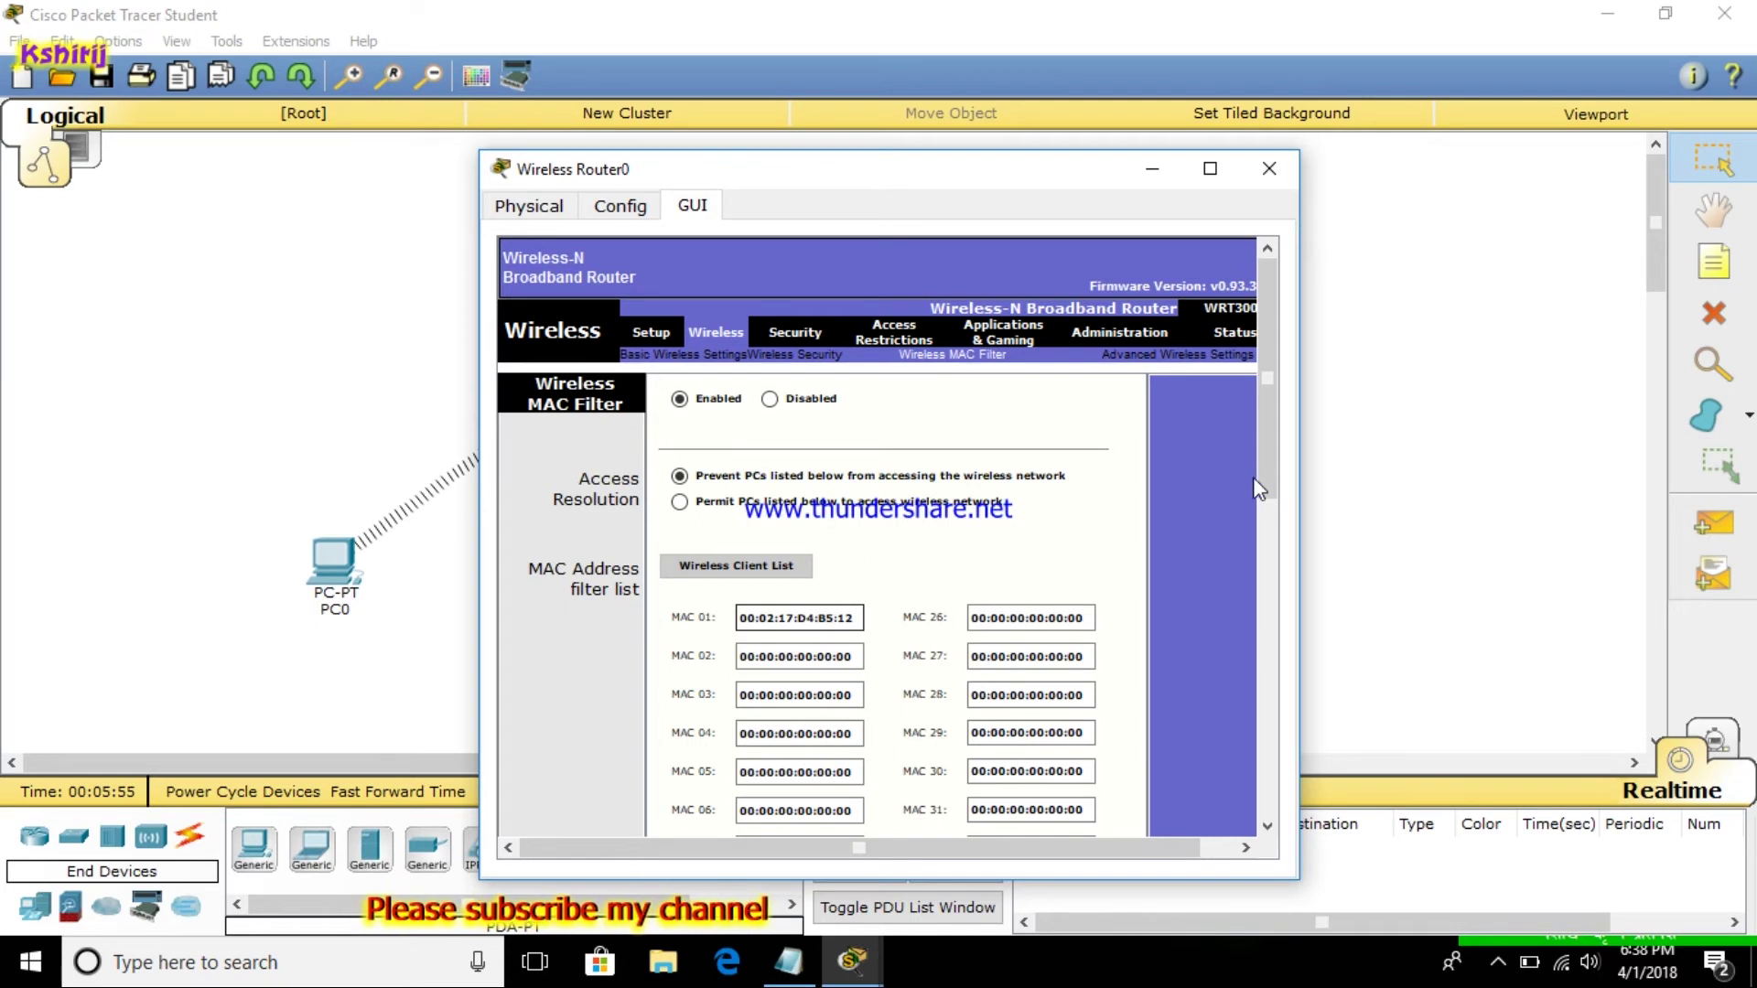
left_click_drag(1268, 475, 1237, 804)
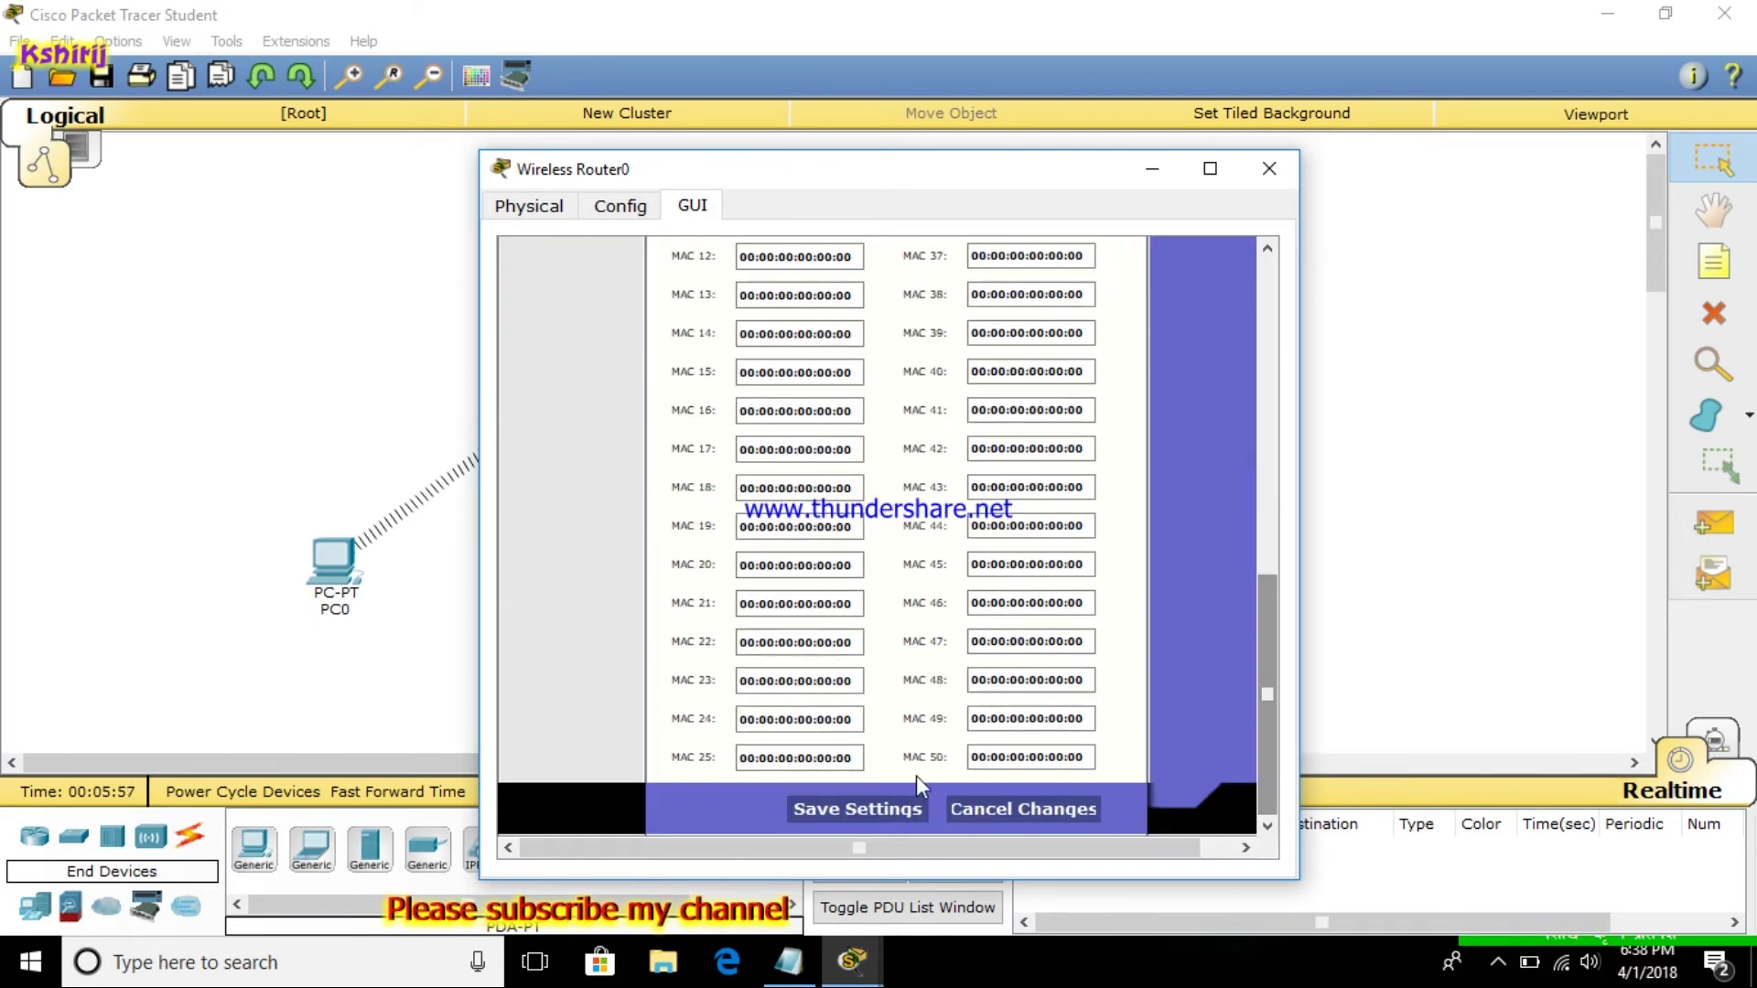
left_click(856, 813)
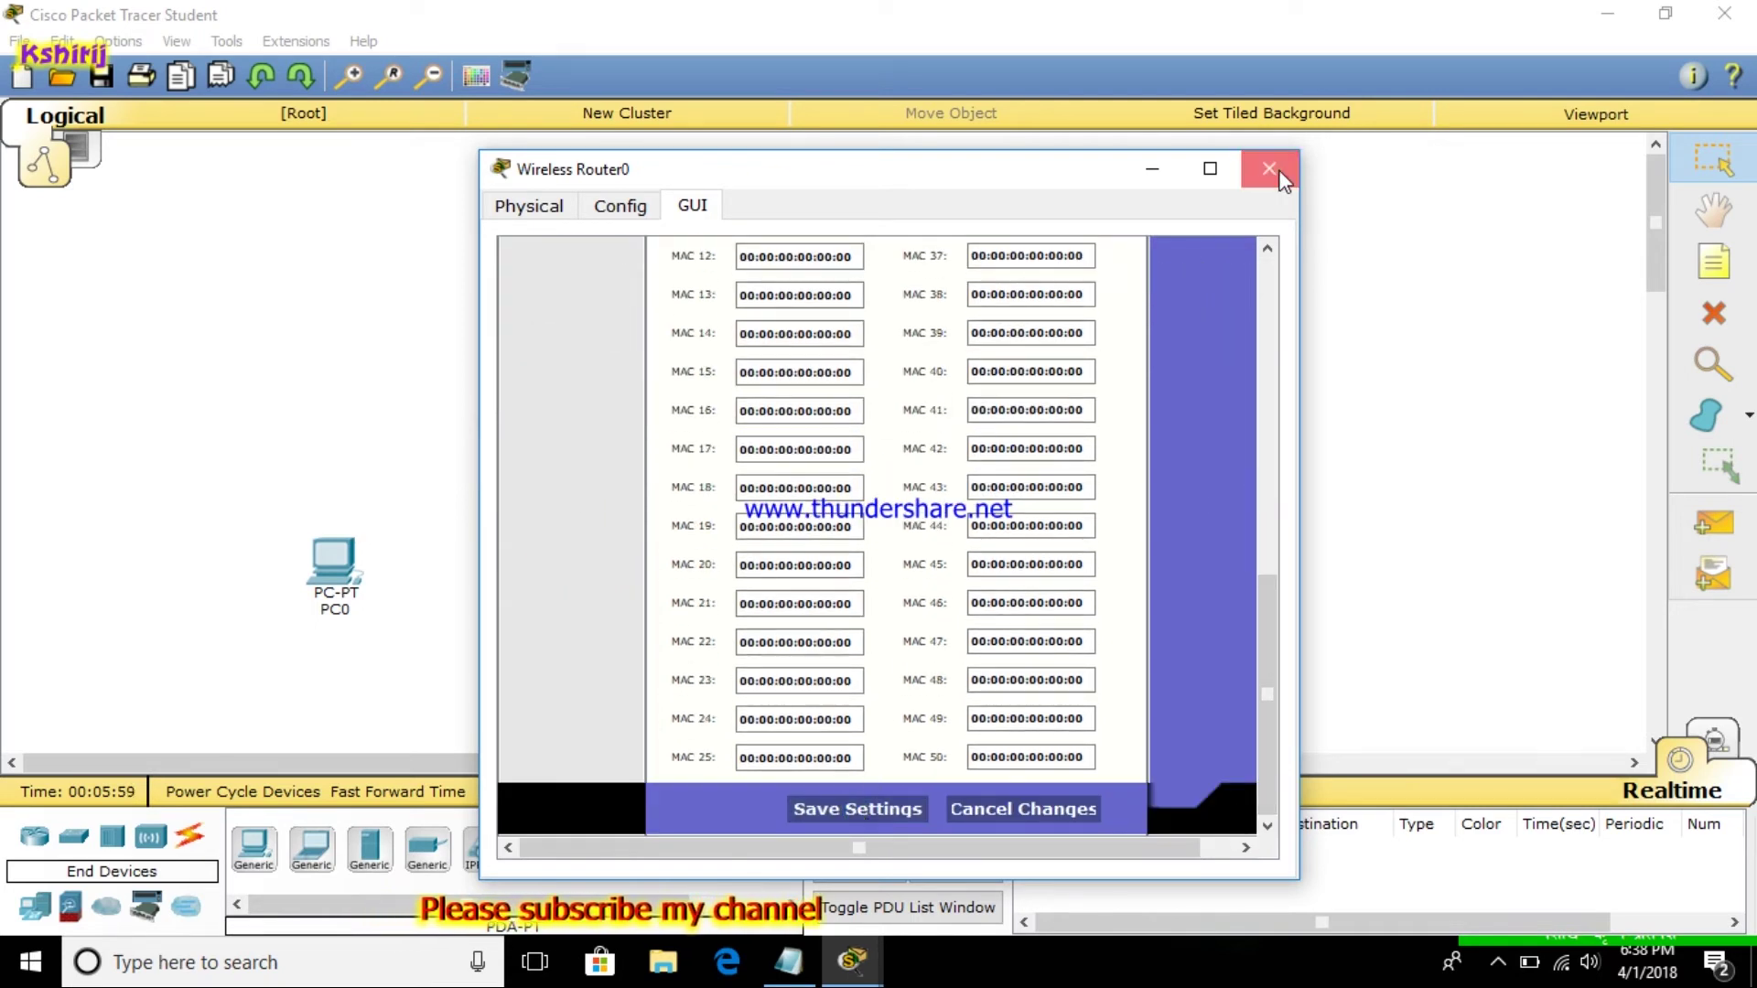
left_click(1272, 172)
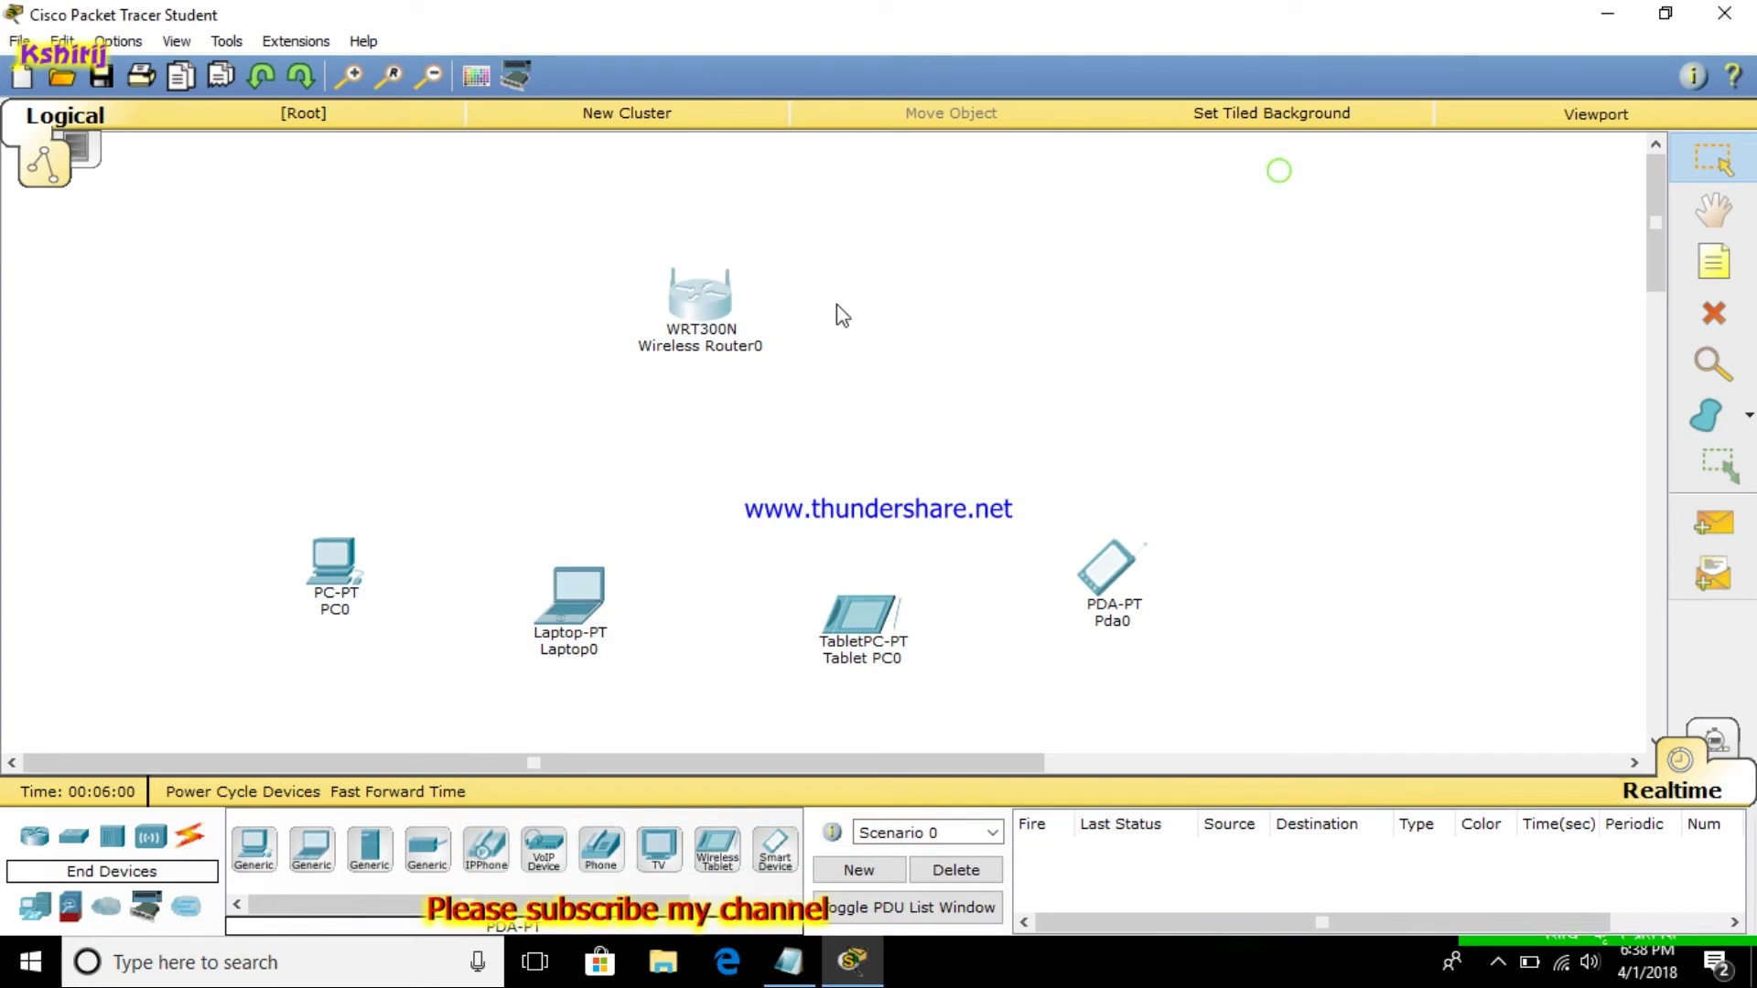
Connect PC0 to the Kathmandu network using its WPA2 pre-shared key via PC Wireless
left_click(333, 560)
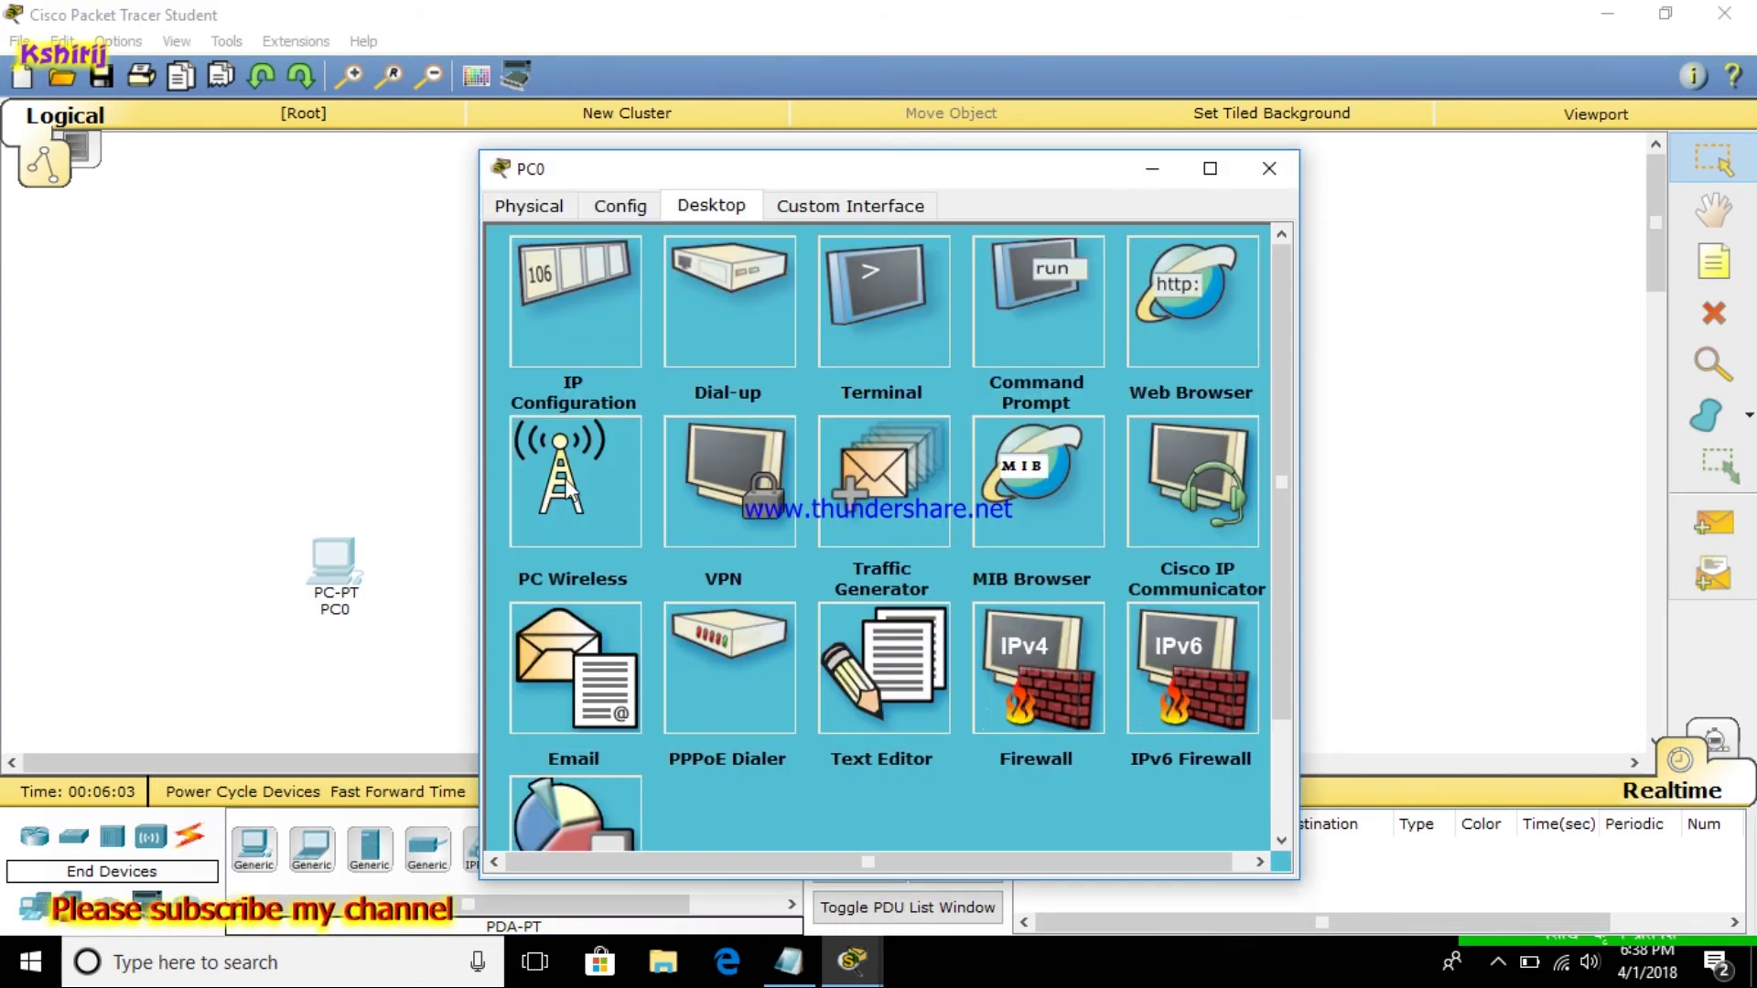
left_click(568, 492)
left_click(741, 397)
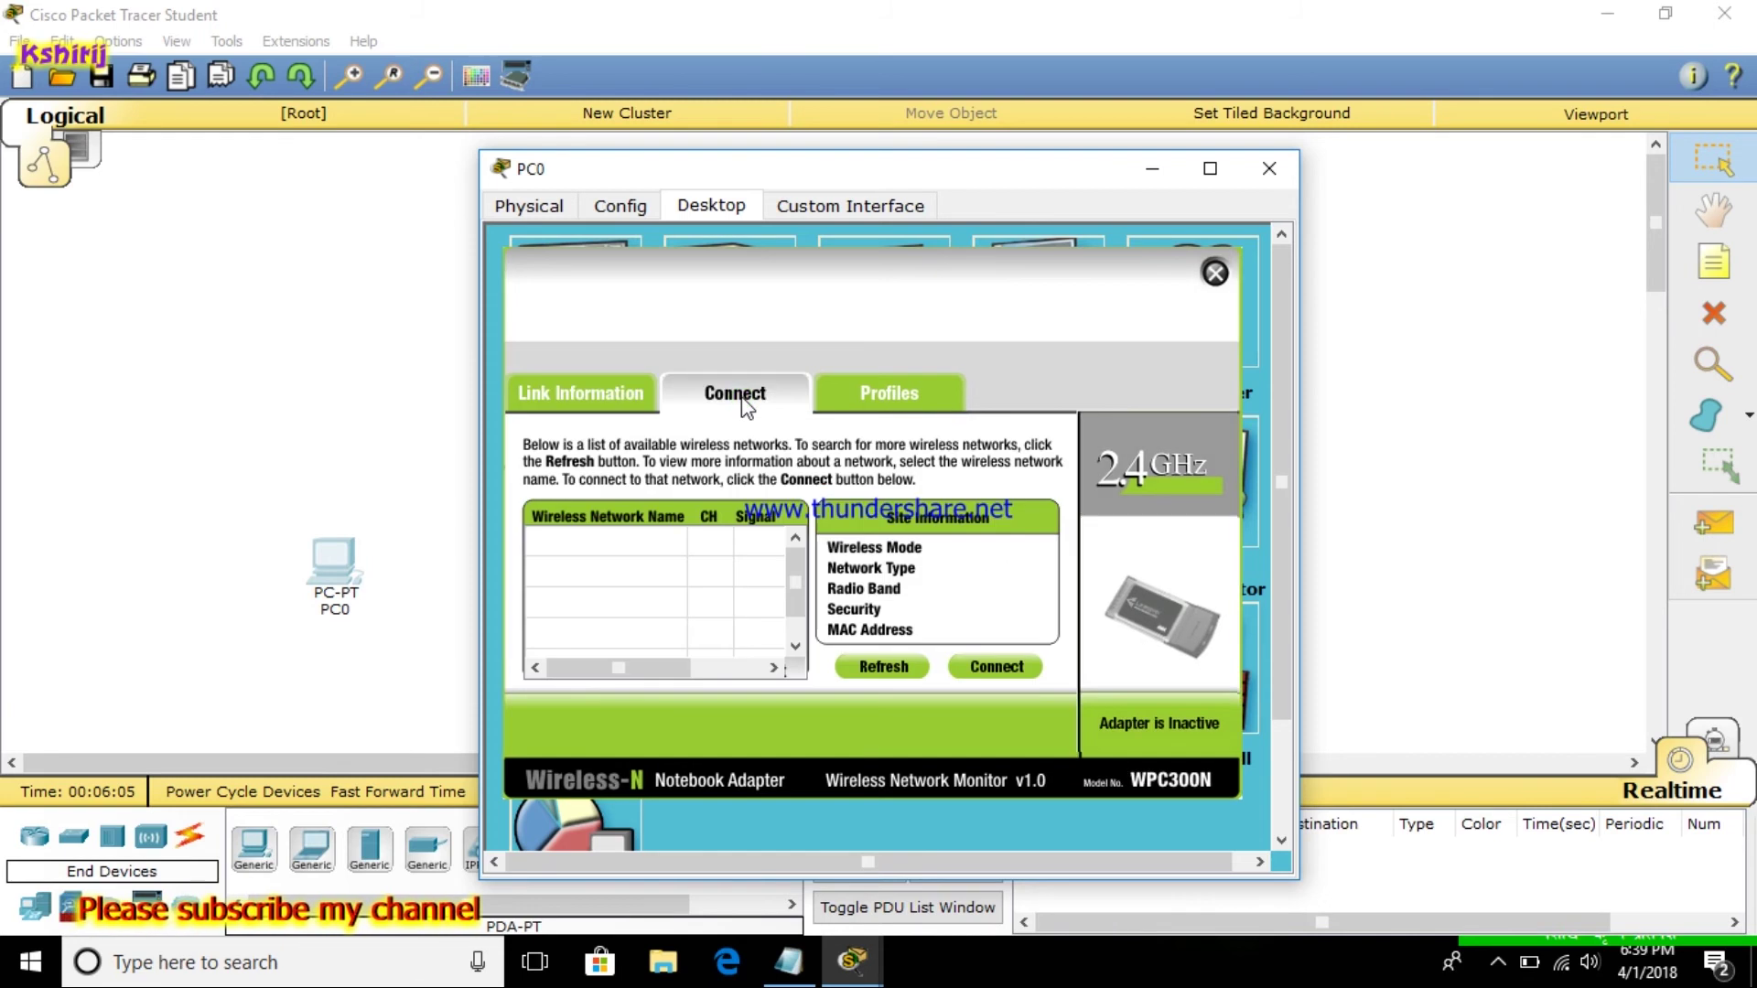
left_click(668, 544)
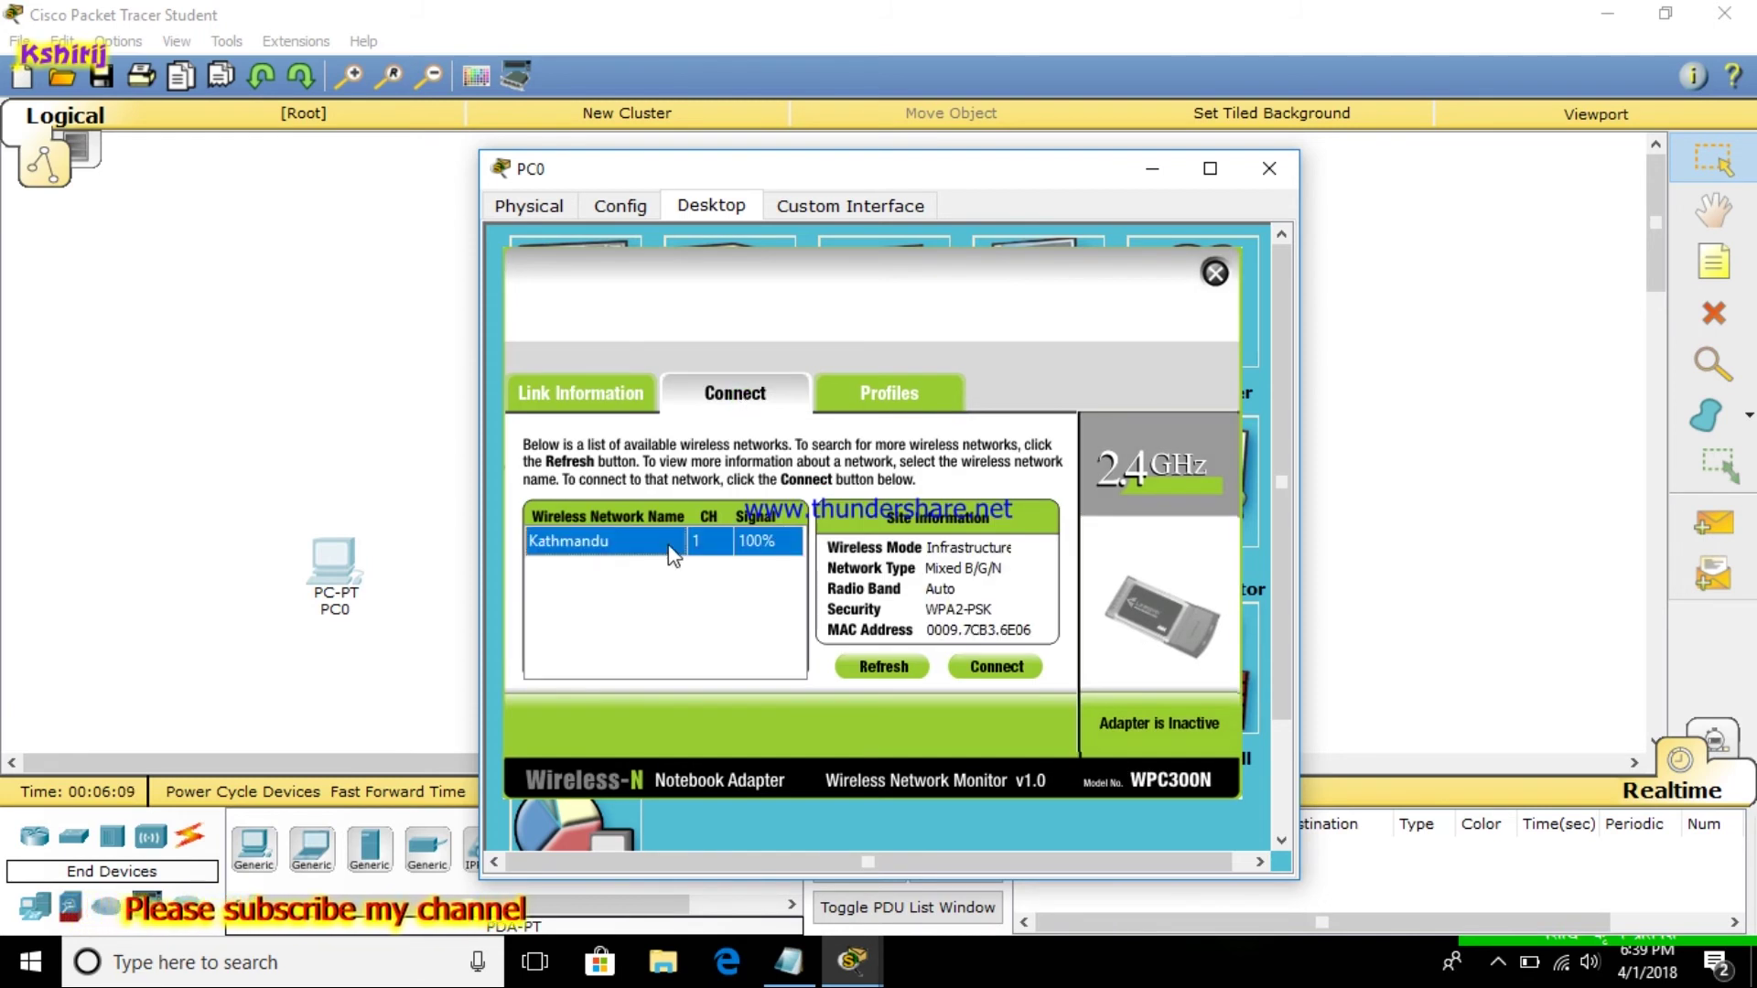
left_click(996, 668)
left_click(729, 553)
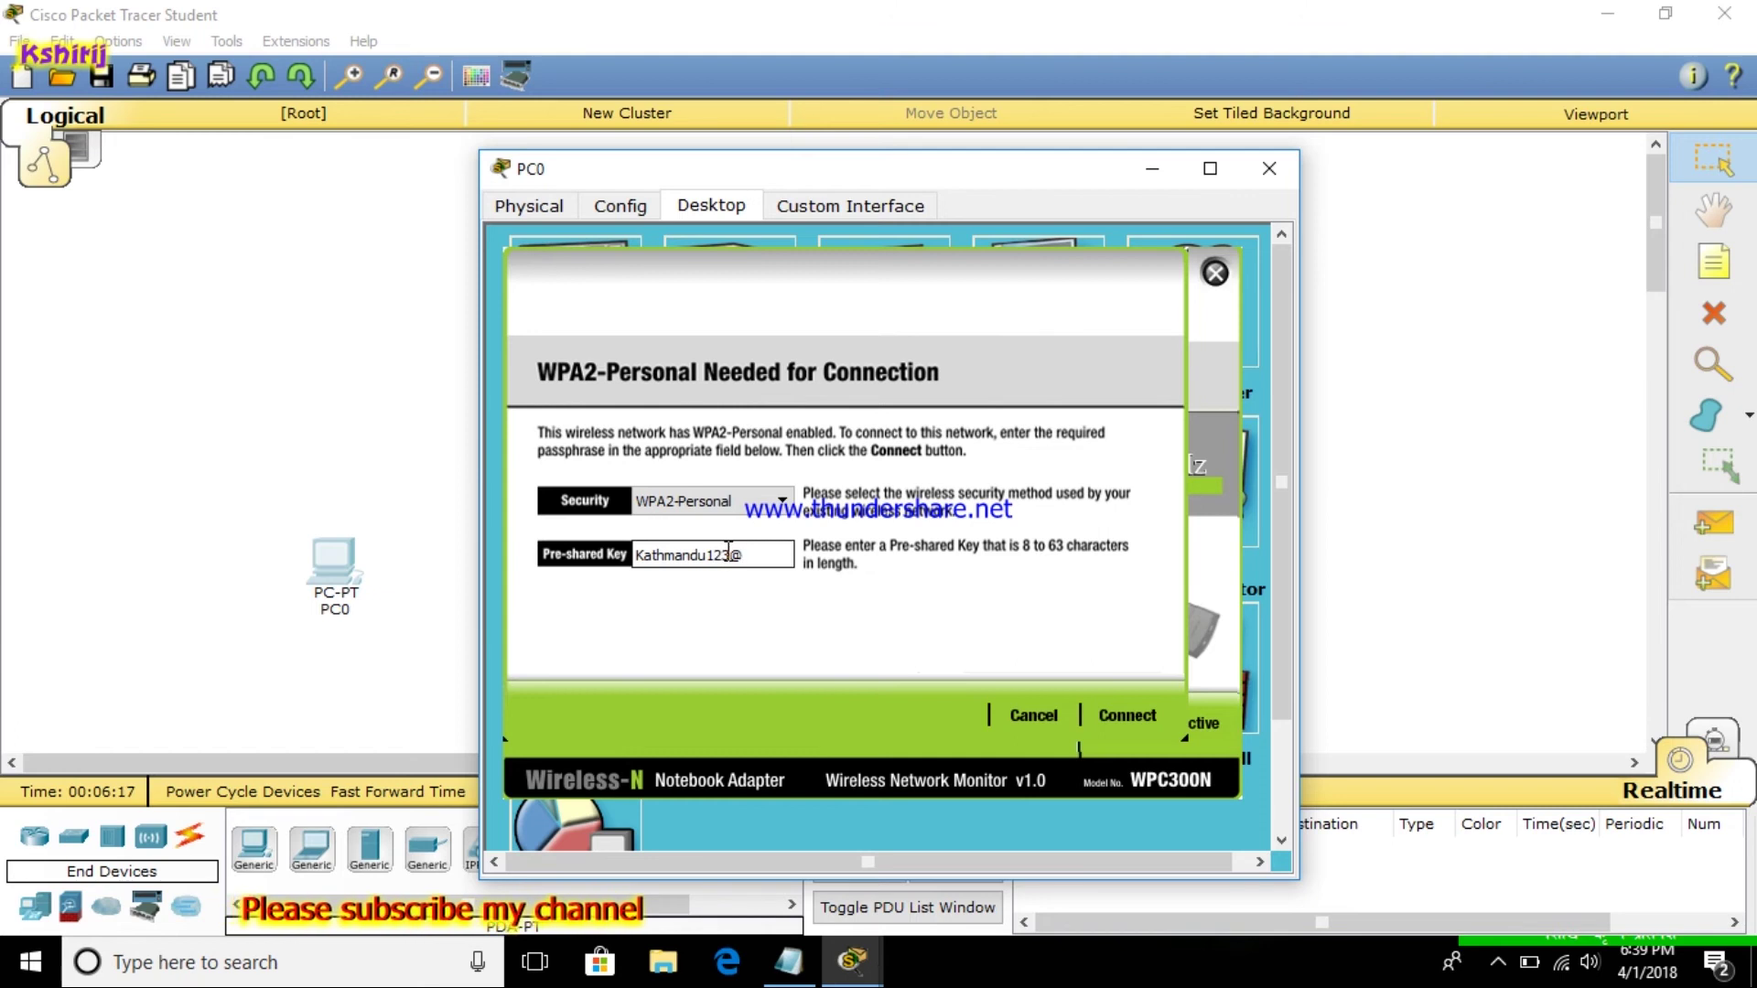
left_click(1129, 710)
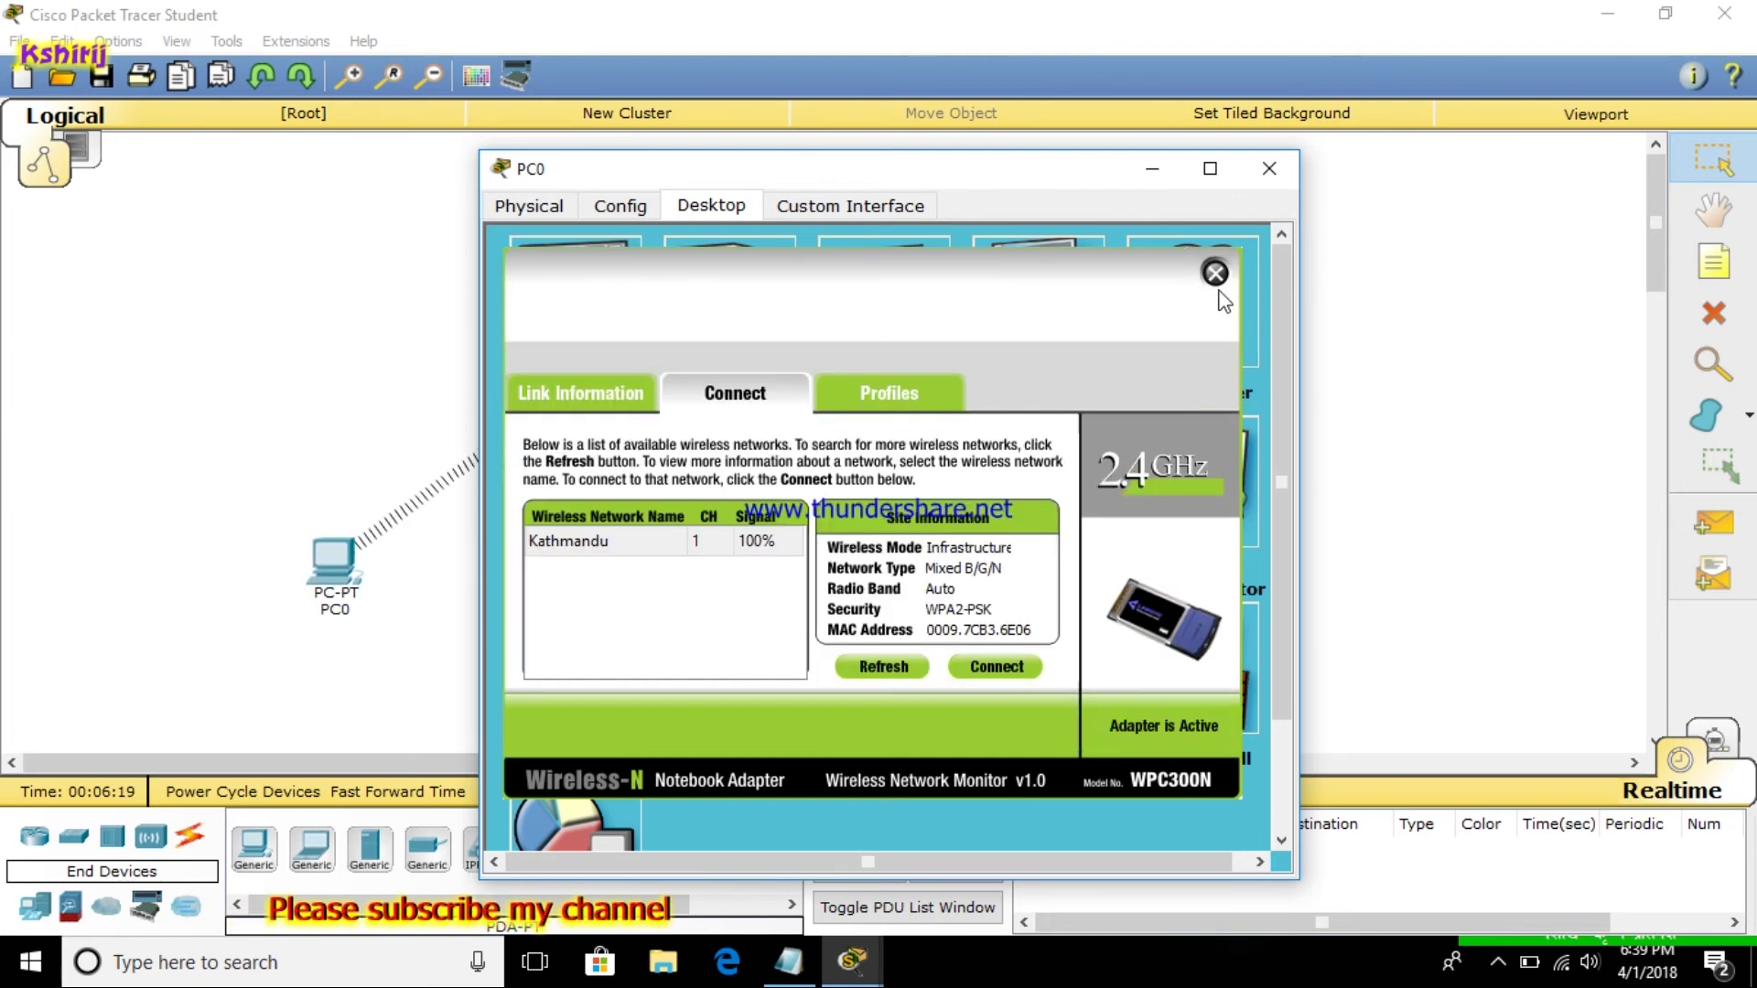
left_click(1216, 272)
left_click(1275, 157)
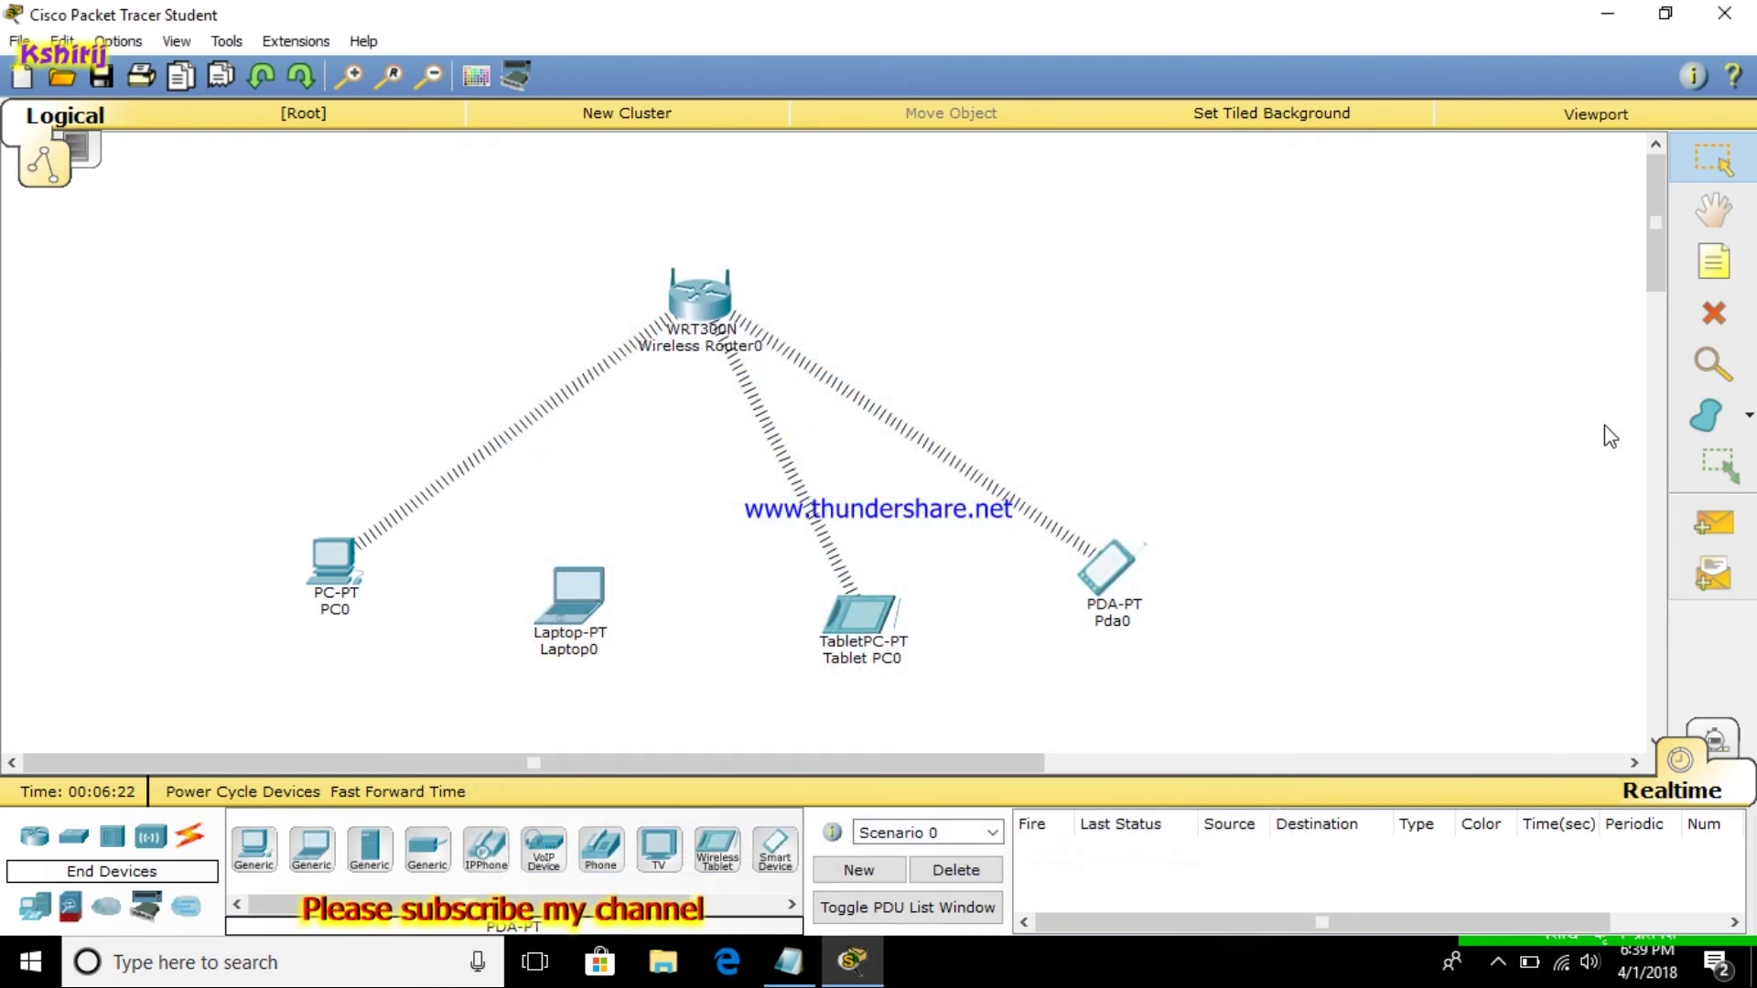
Add simple PDU pings from the wireless router to Pda0, Tablet PC0 and PC0
left_click(1739, 538)
left_click(703, 298)
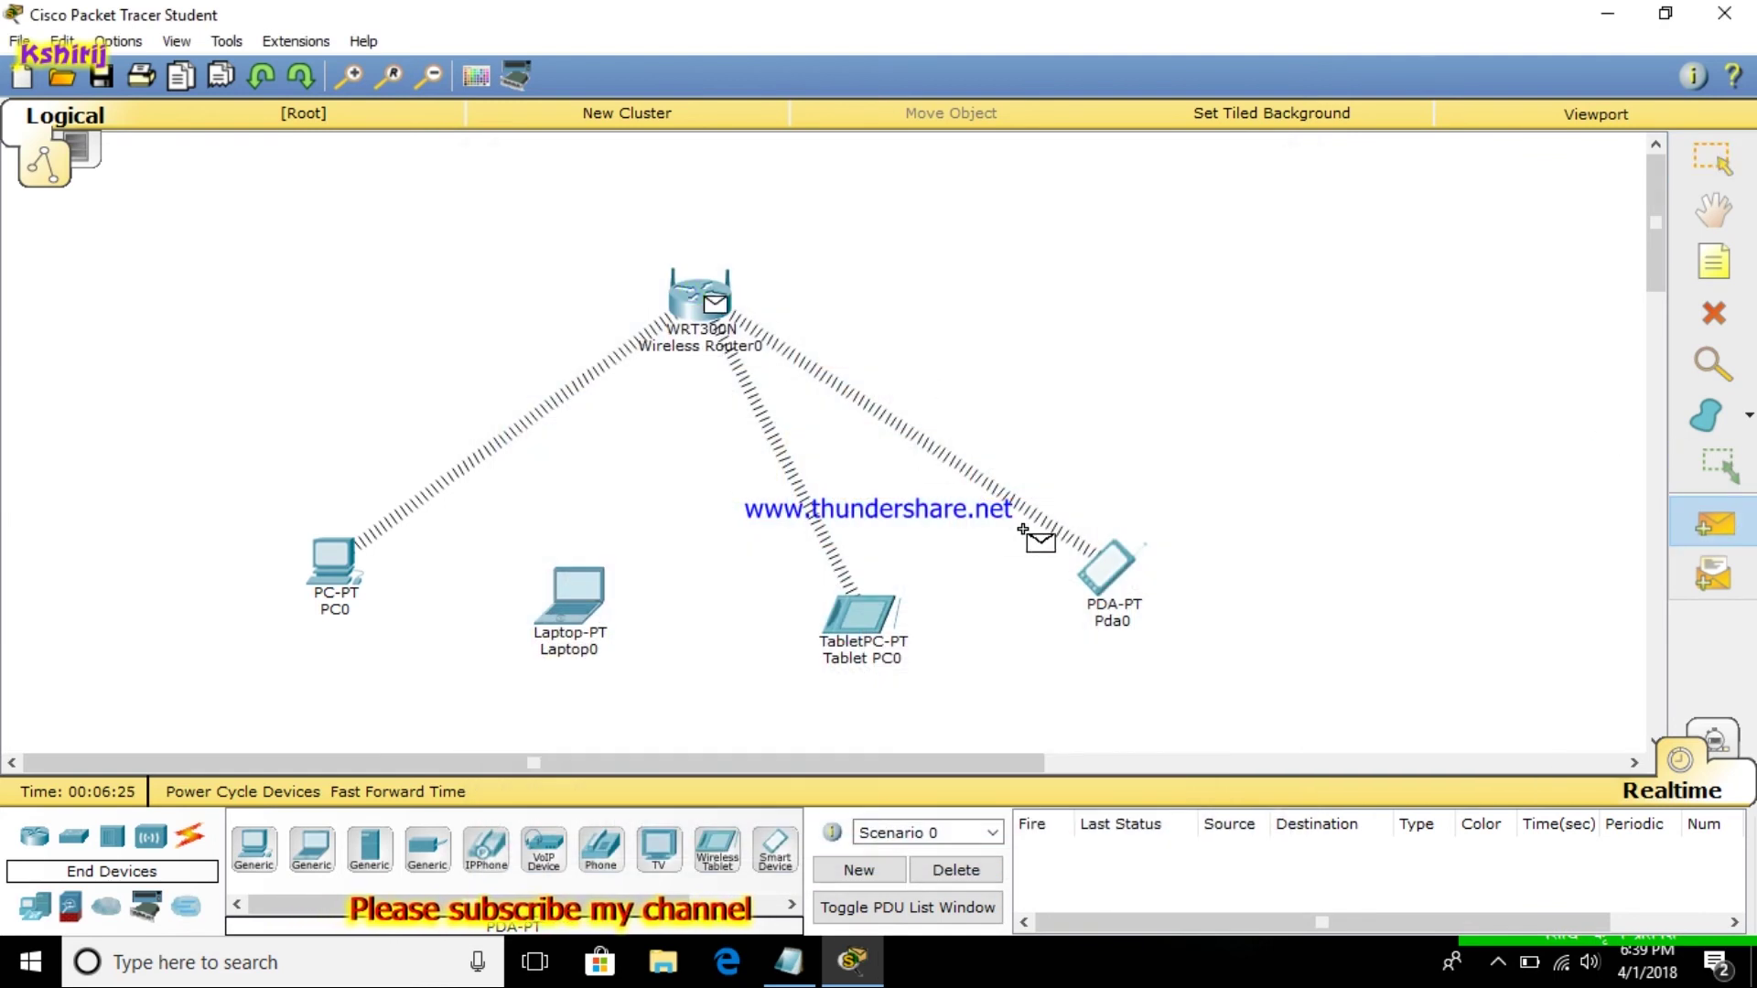
left_click(1107, 564)
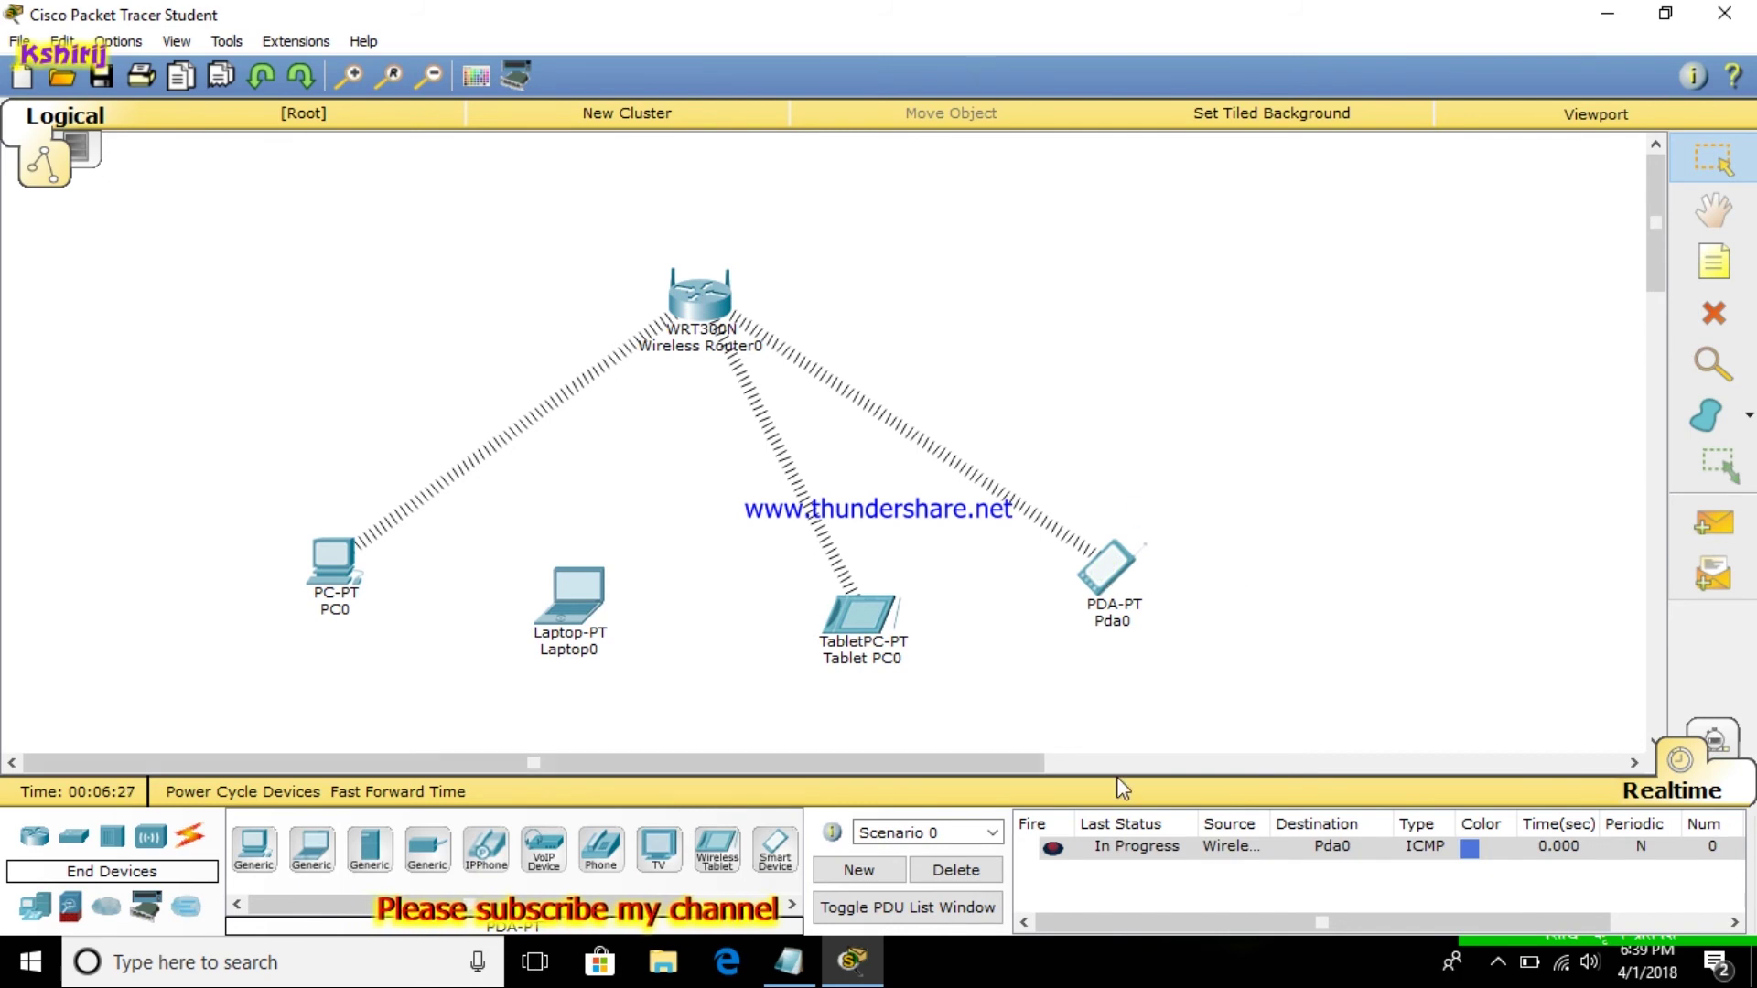
left_click(1711, 526)
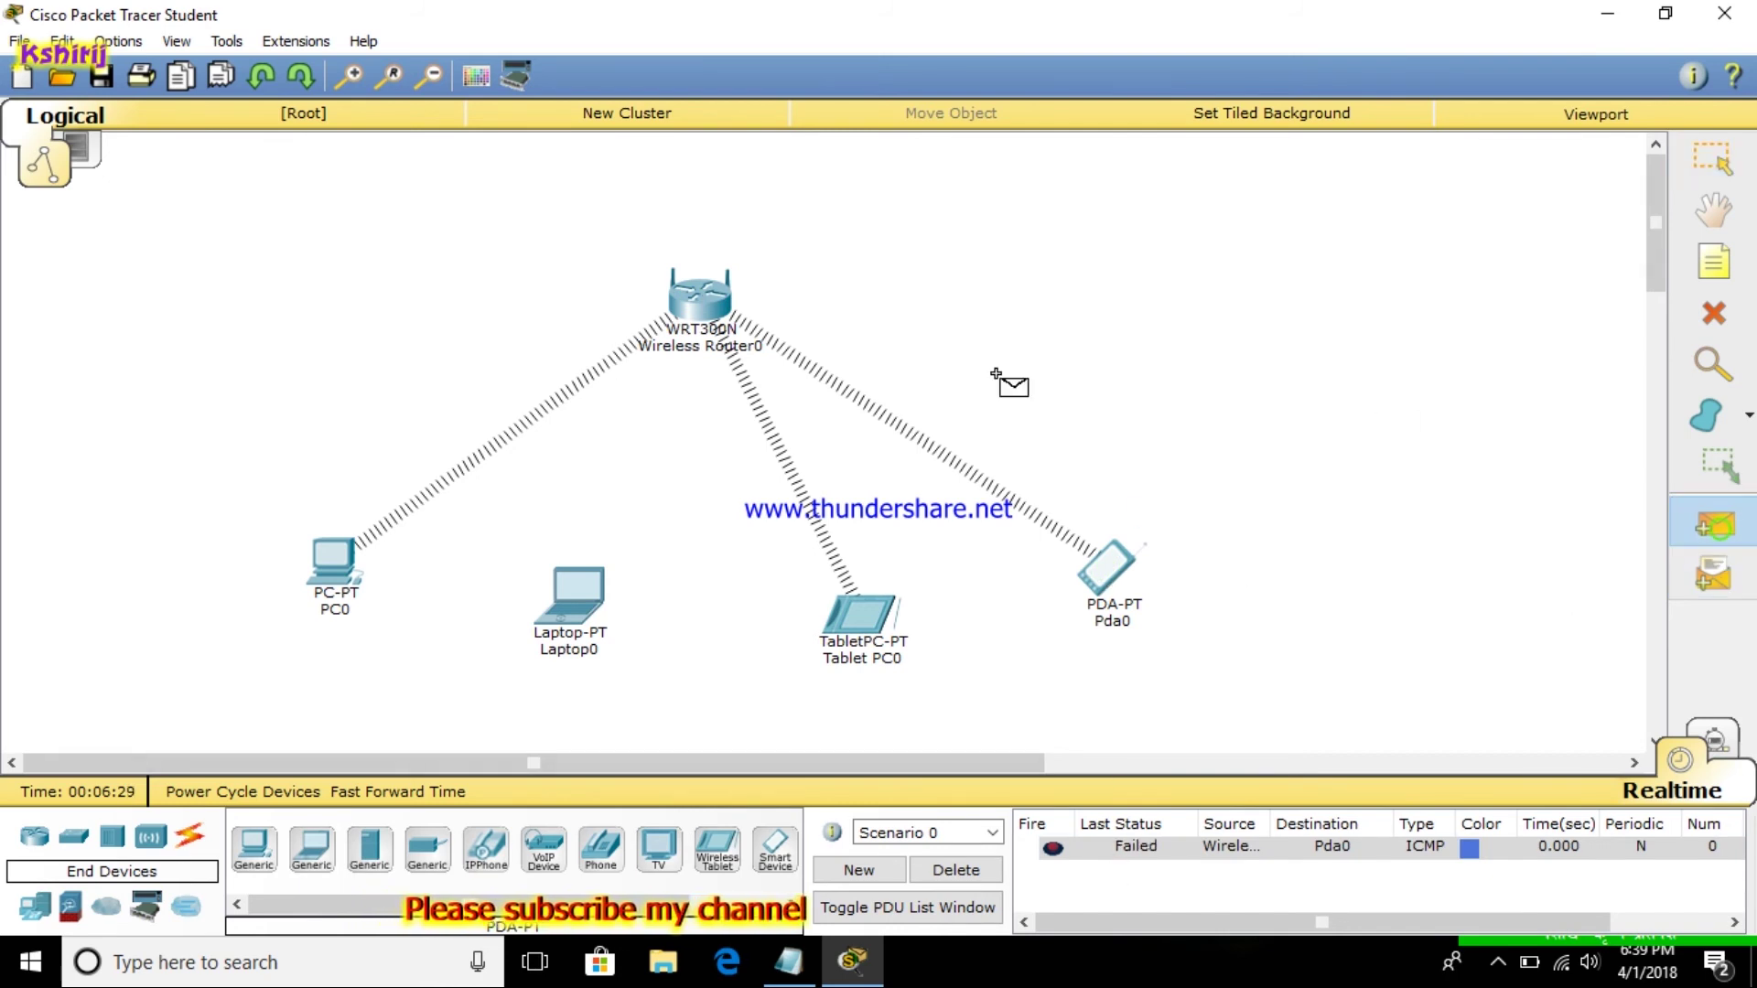
left_click(703, 298)
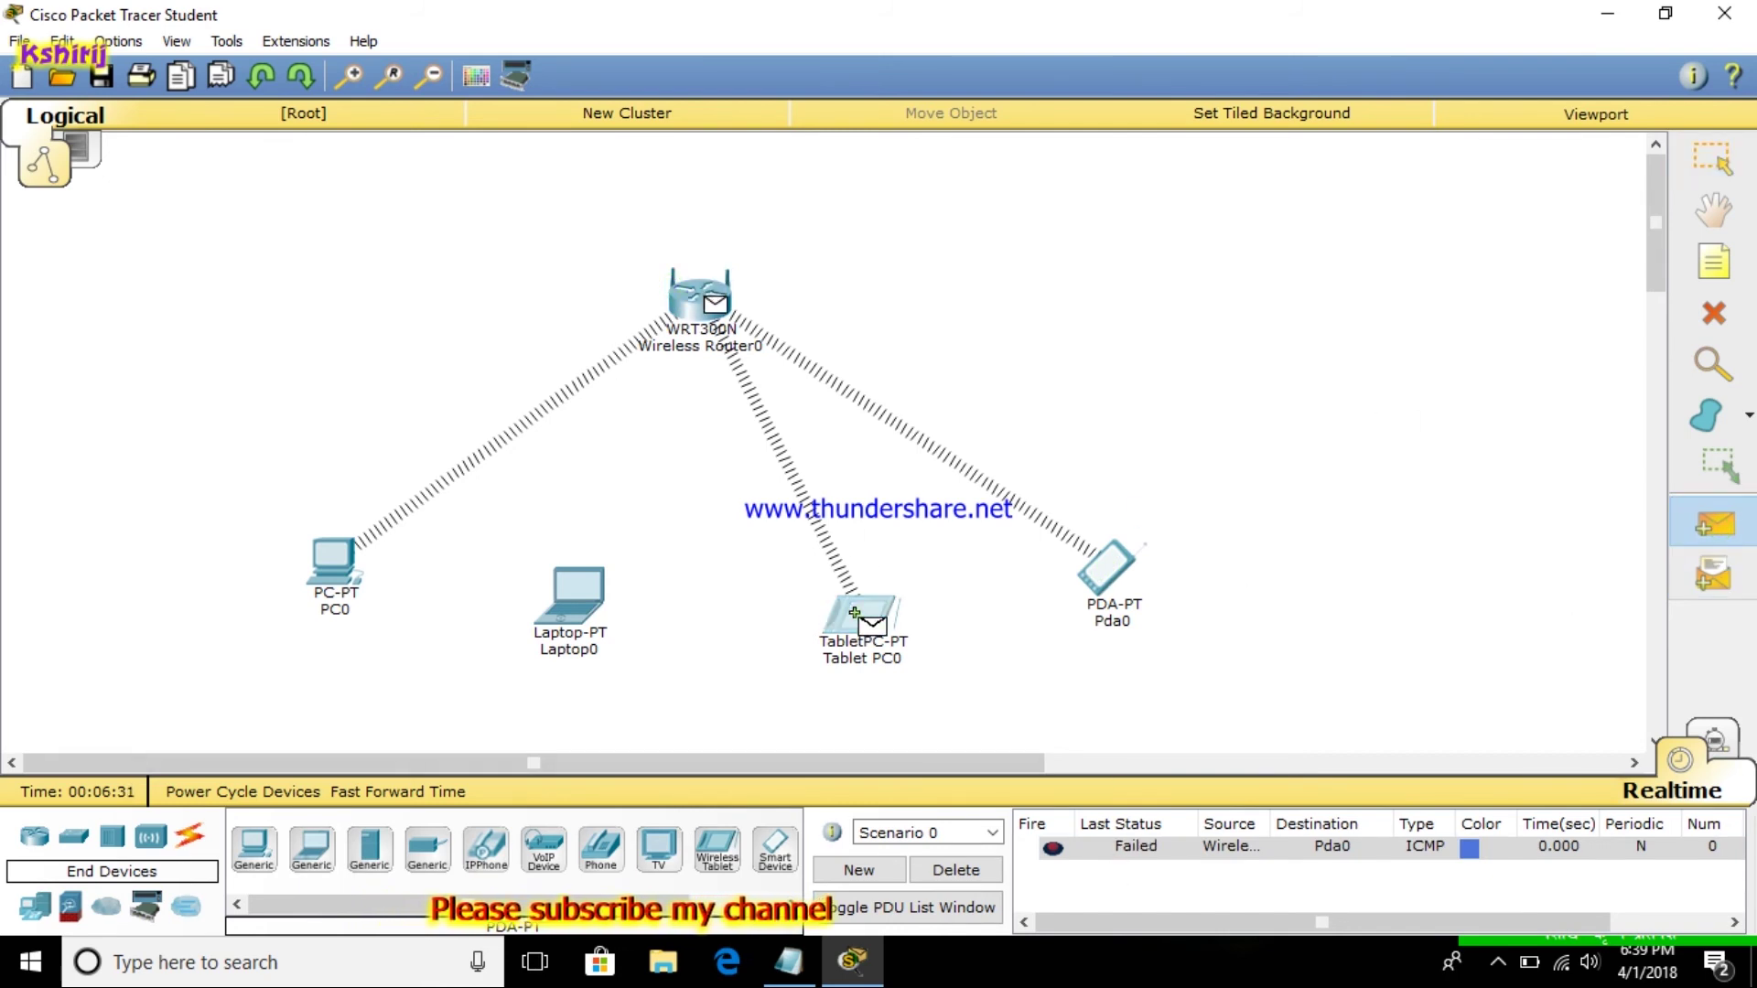
left_click(855, 613)
left_click(1711, 526)
left_click(688, 302)
left_click(333, 563)
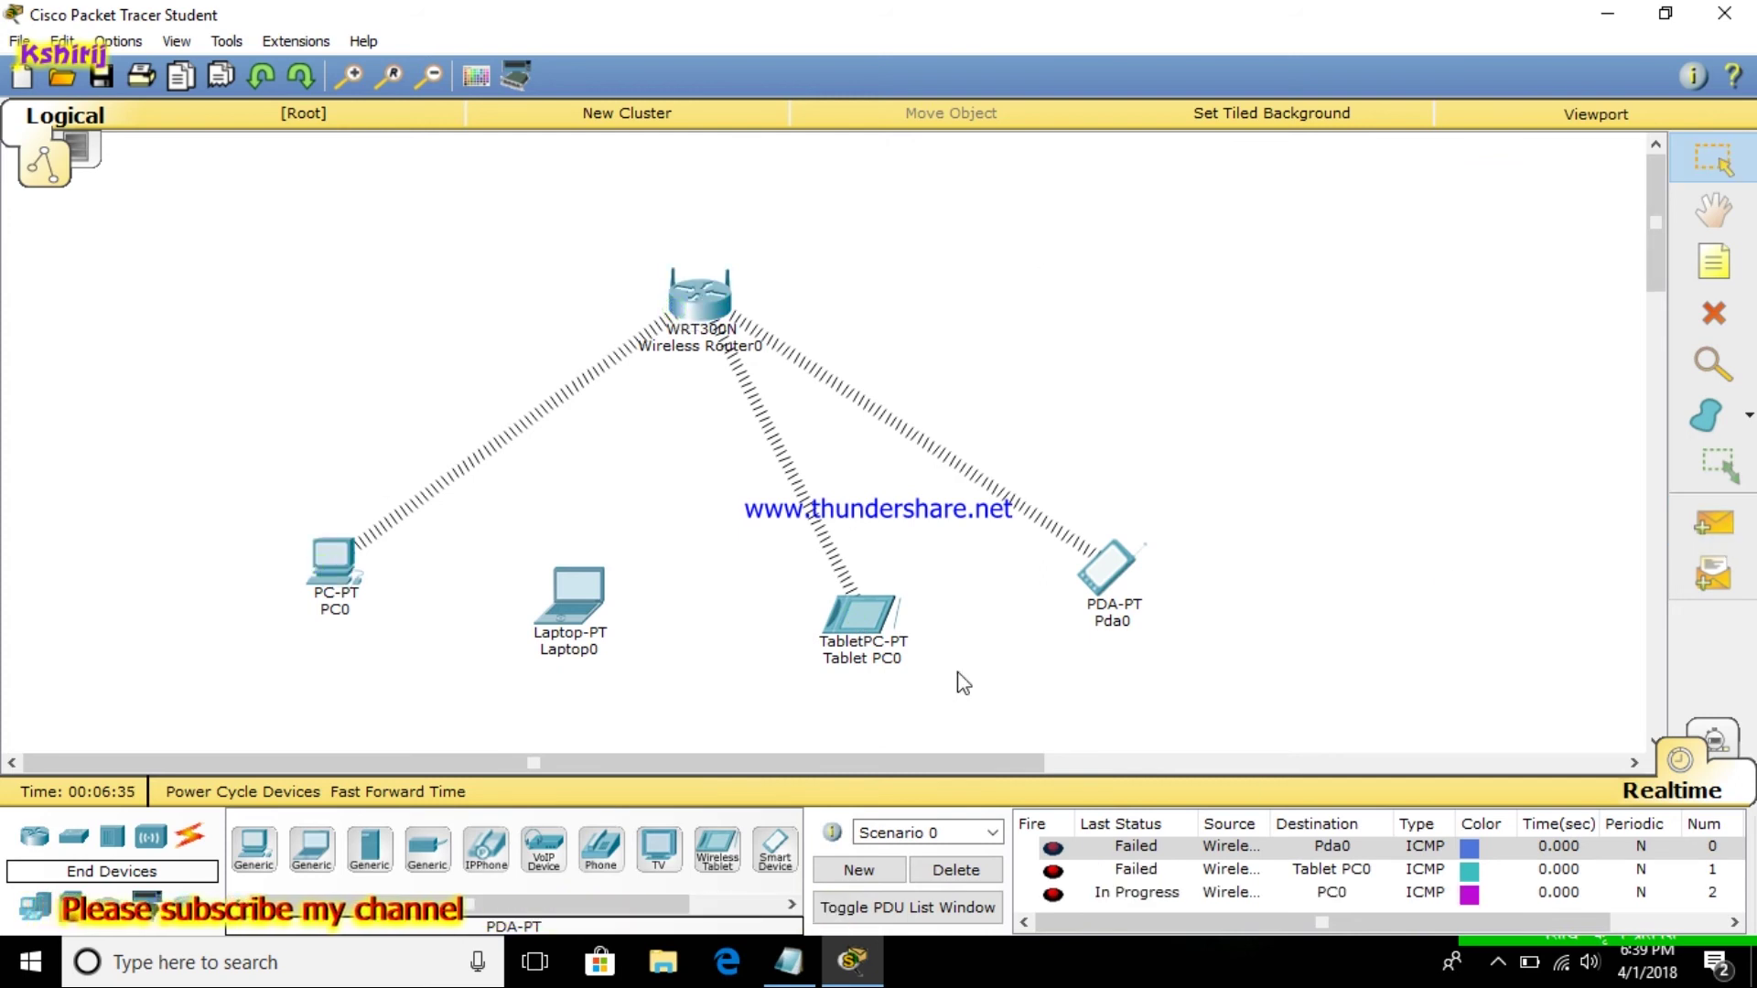
Delete the failed pings and ping the router from Pda0, Tablet PC0 and PC0
left_click(957, 871)
left_click(1748, 521)
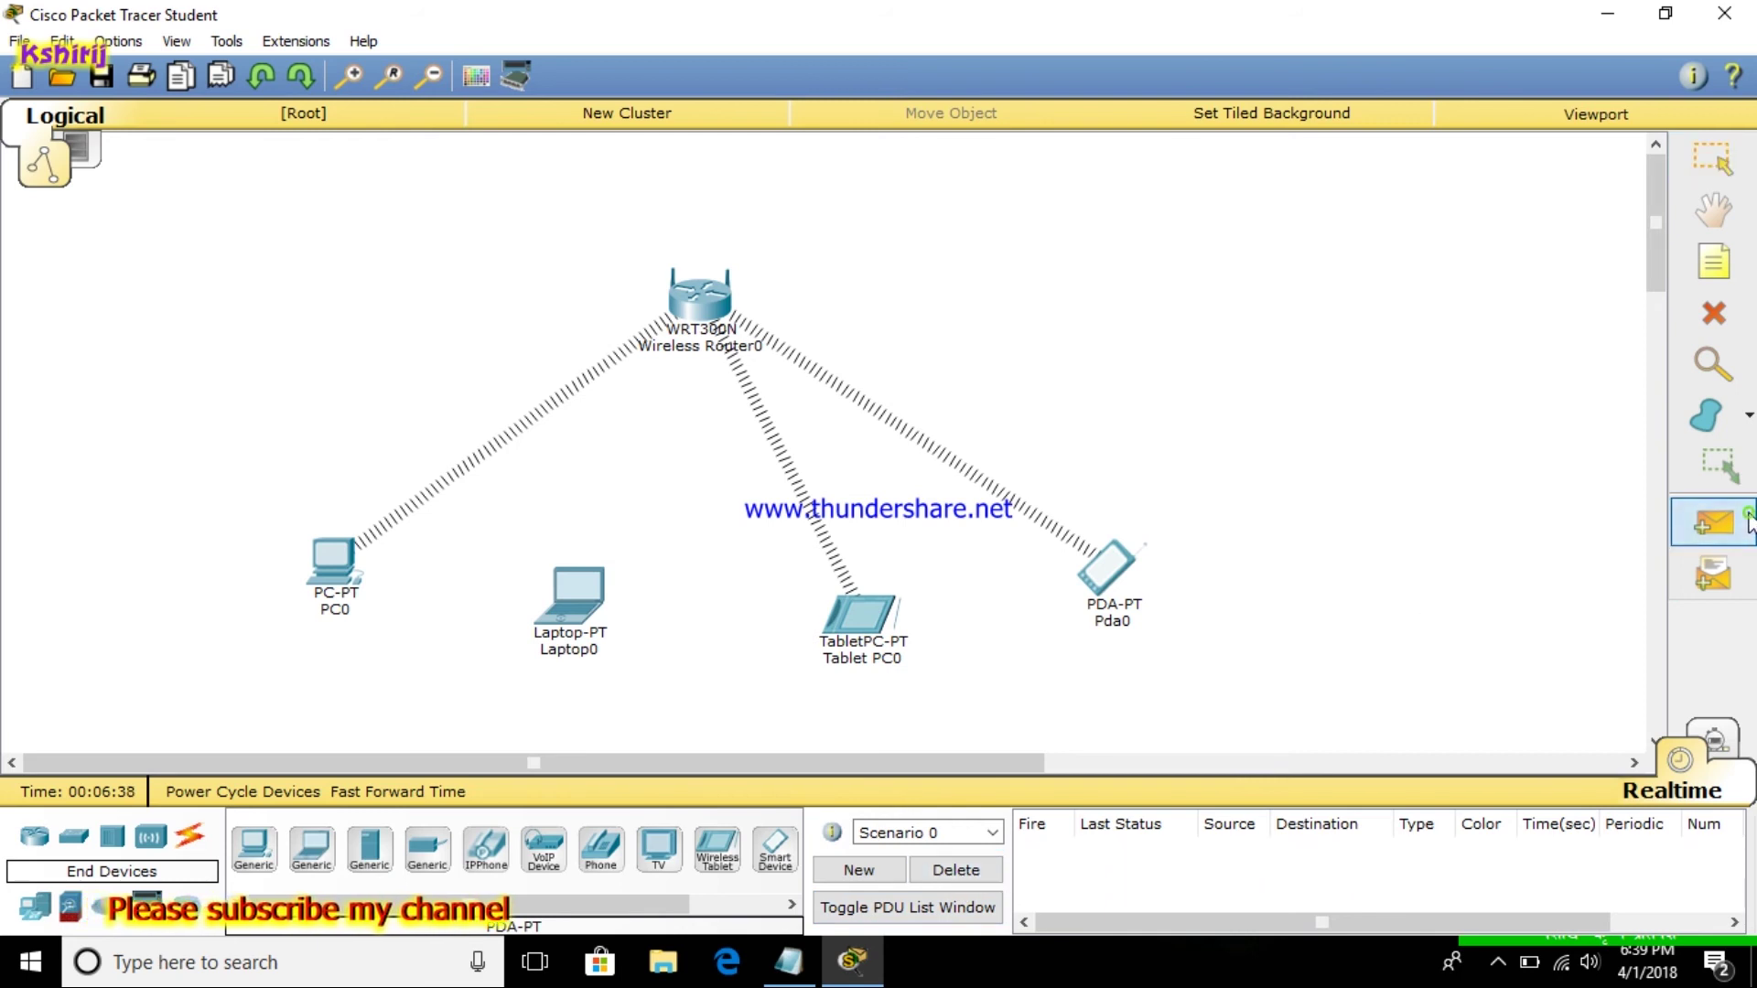
left_click(1106, 569)
left_click(677, 302)
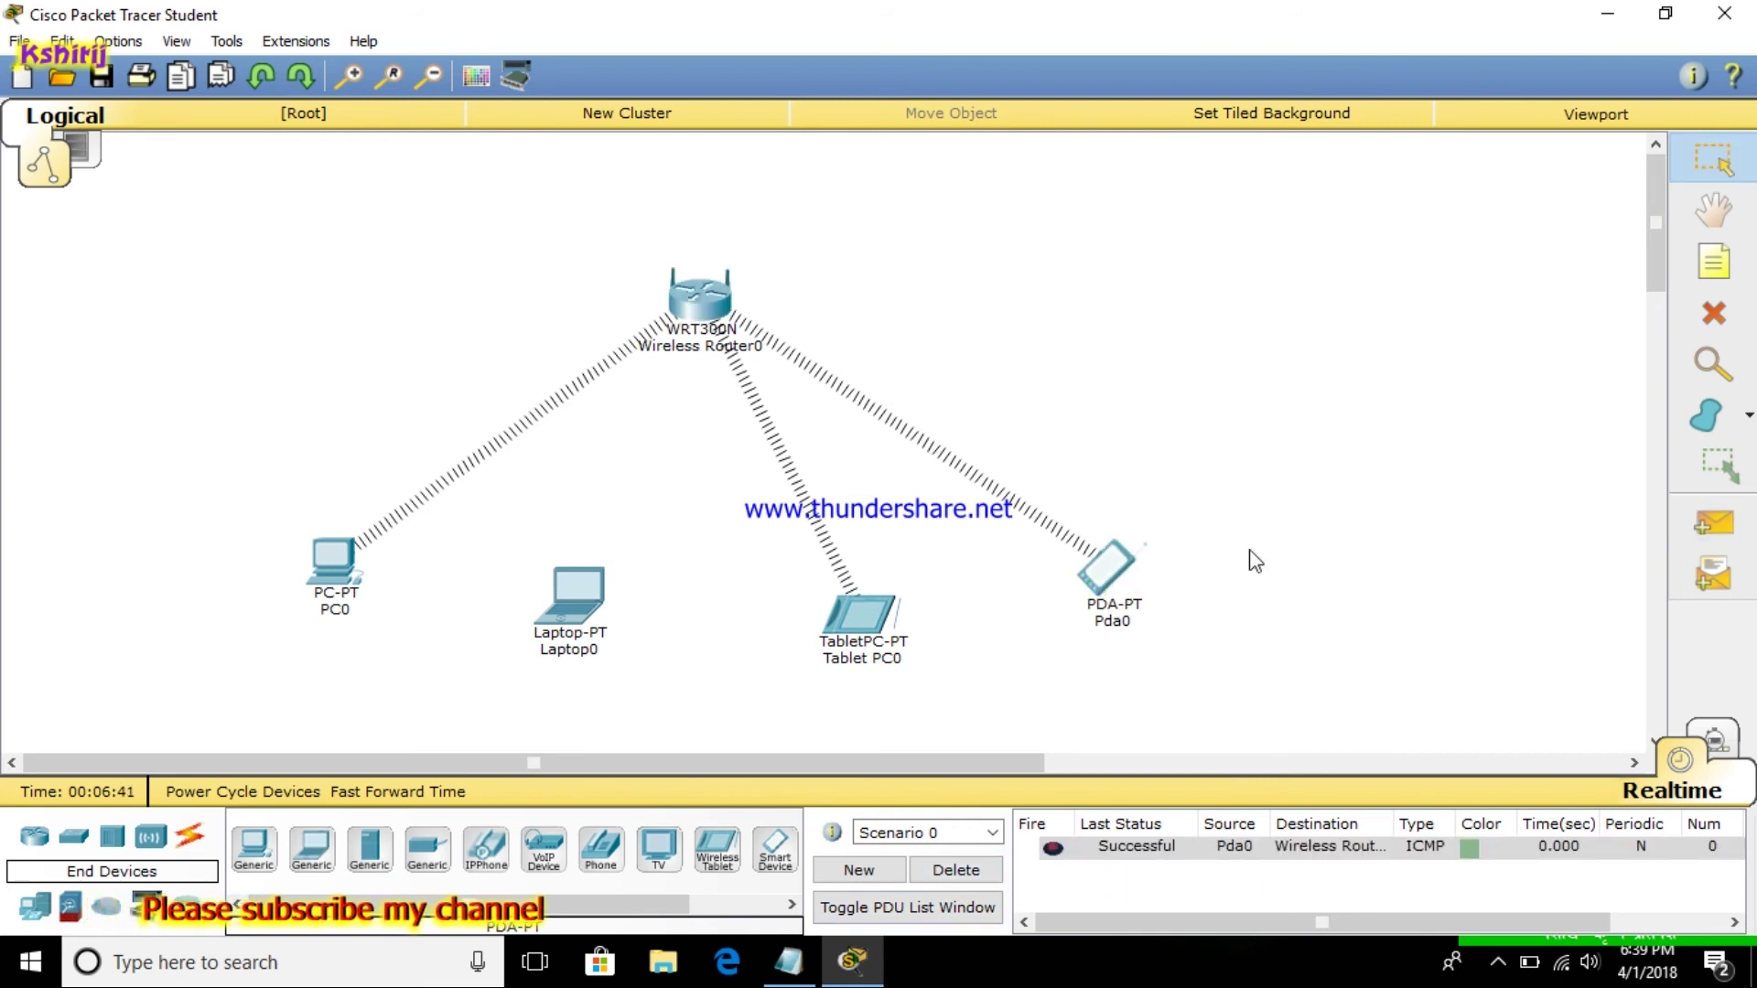
left_click(1712, 524)
left_click(866, 625)
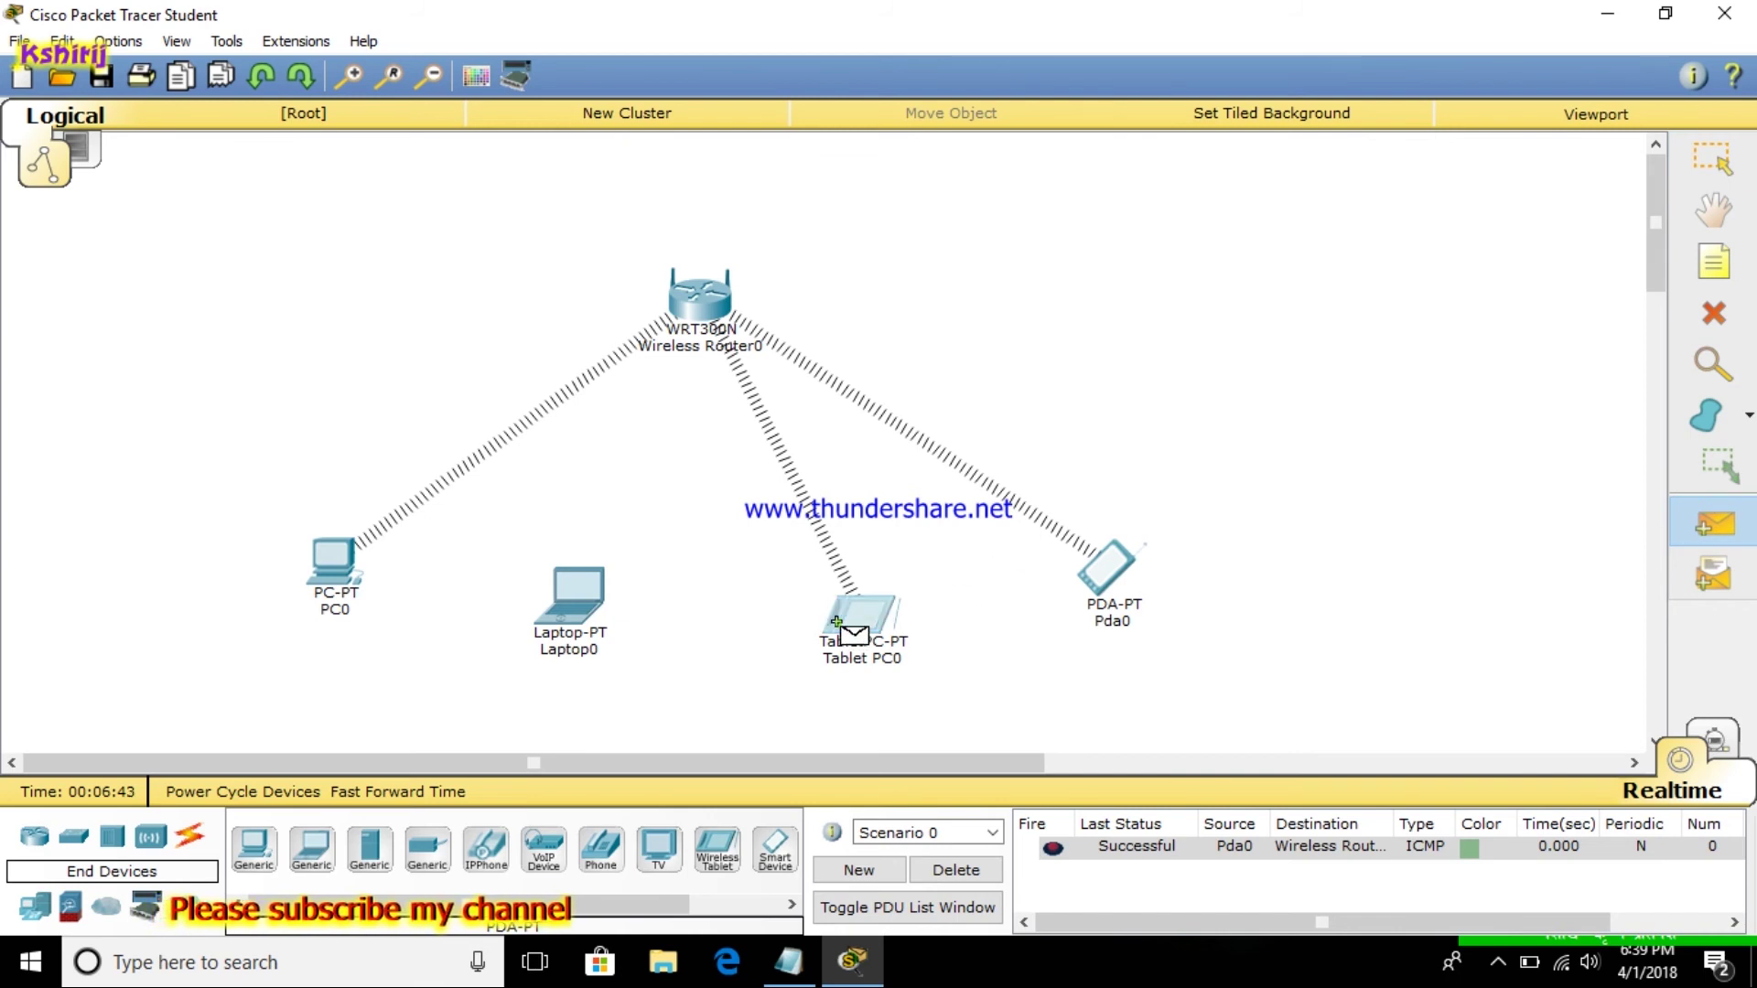
left_click(688, 293)
left_click(1712, 523)
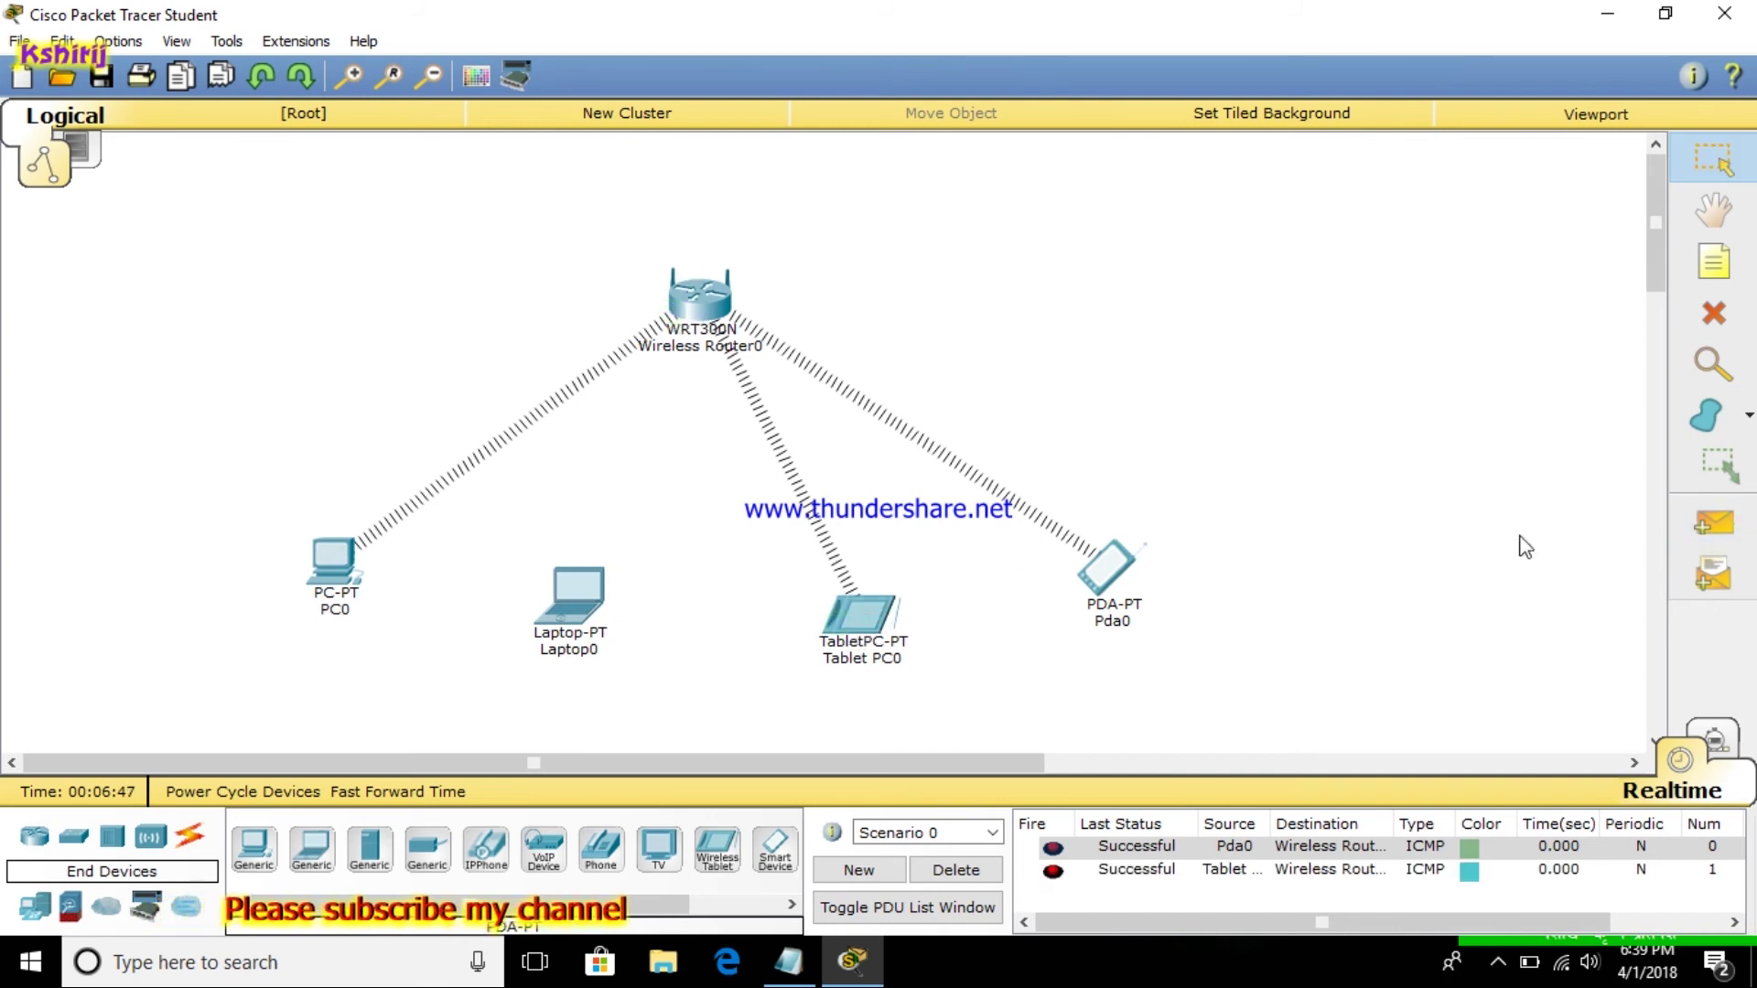
left_click(1689, 530)
left_click(334, 564)
left_click(686, 320)
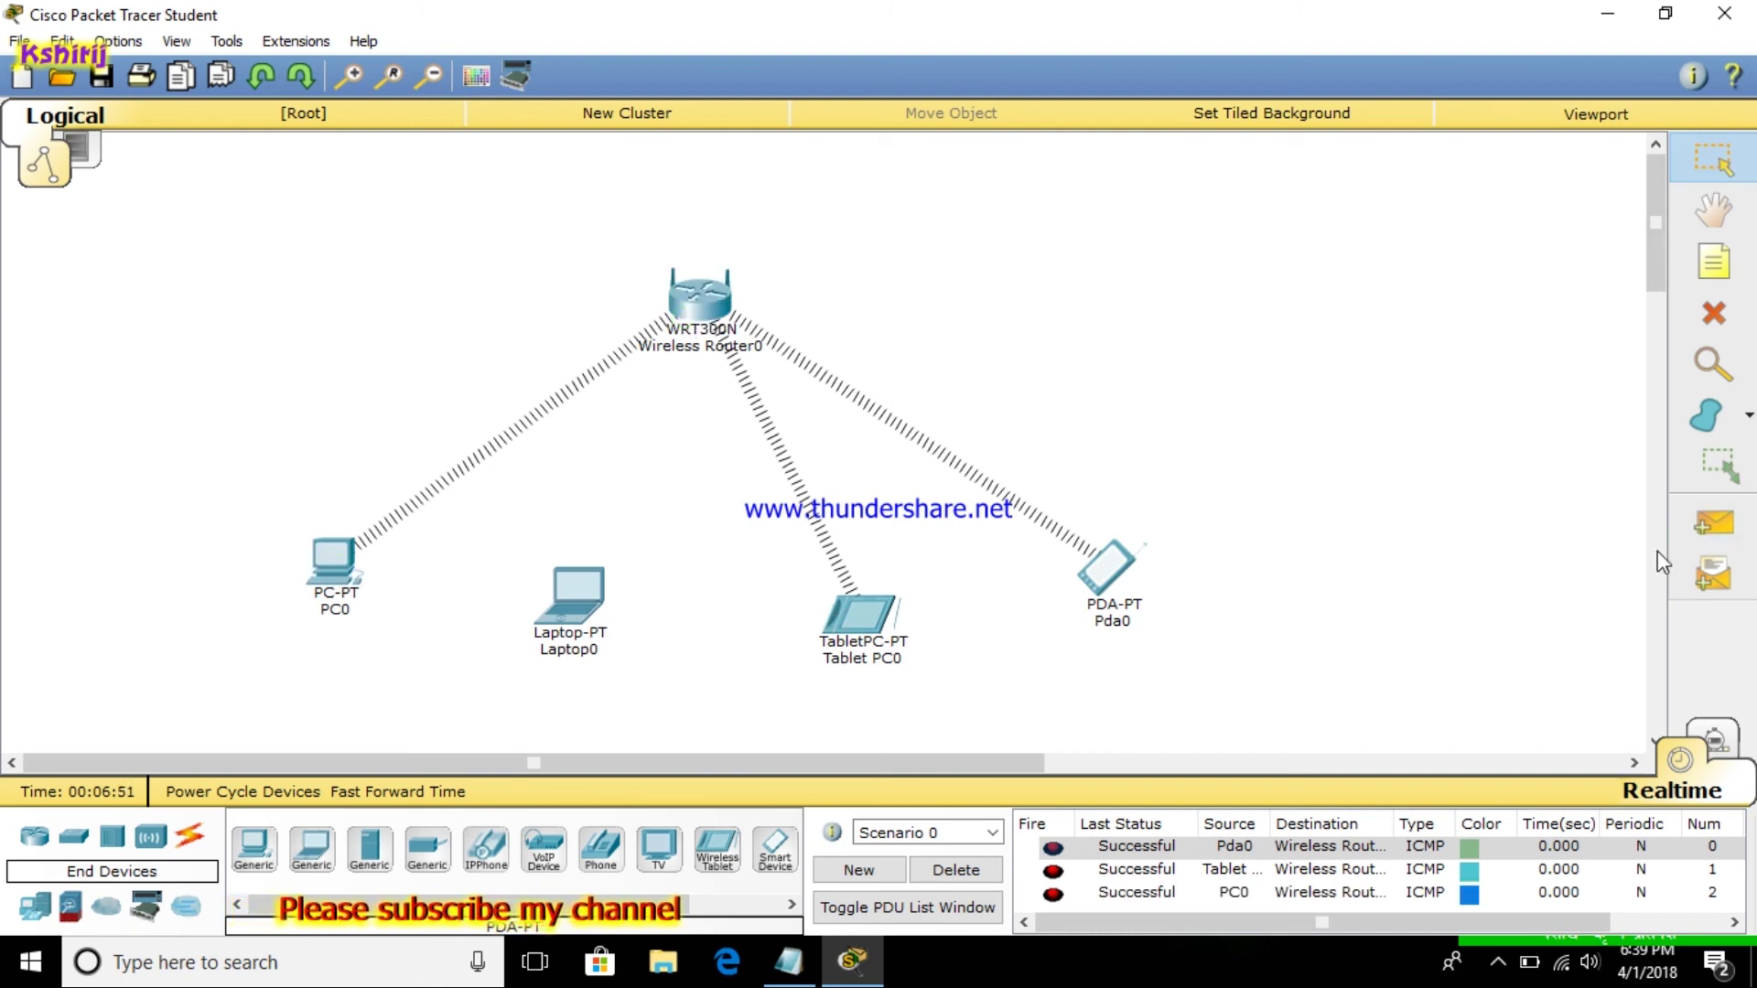
Ping Pda0, Tablet PC0 and PC0 again from the wireless router
left_click(1712, 523)
left_click(698, 295)
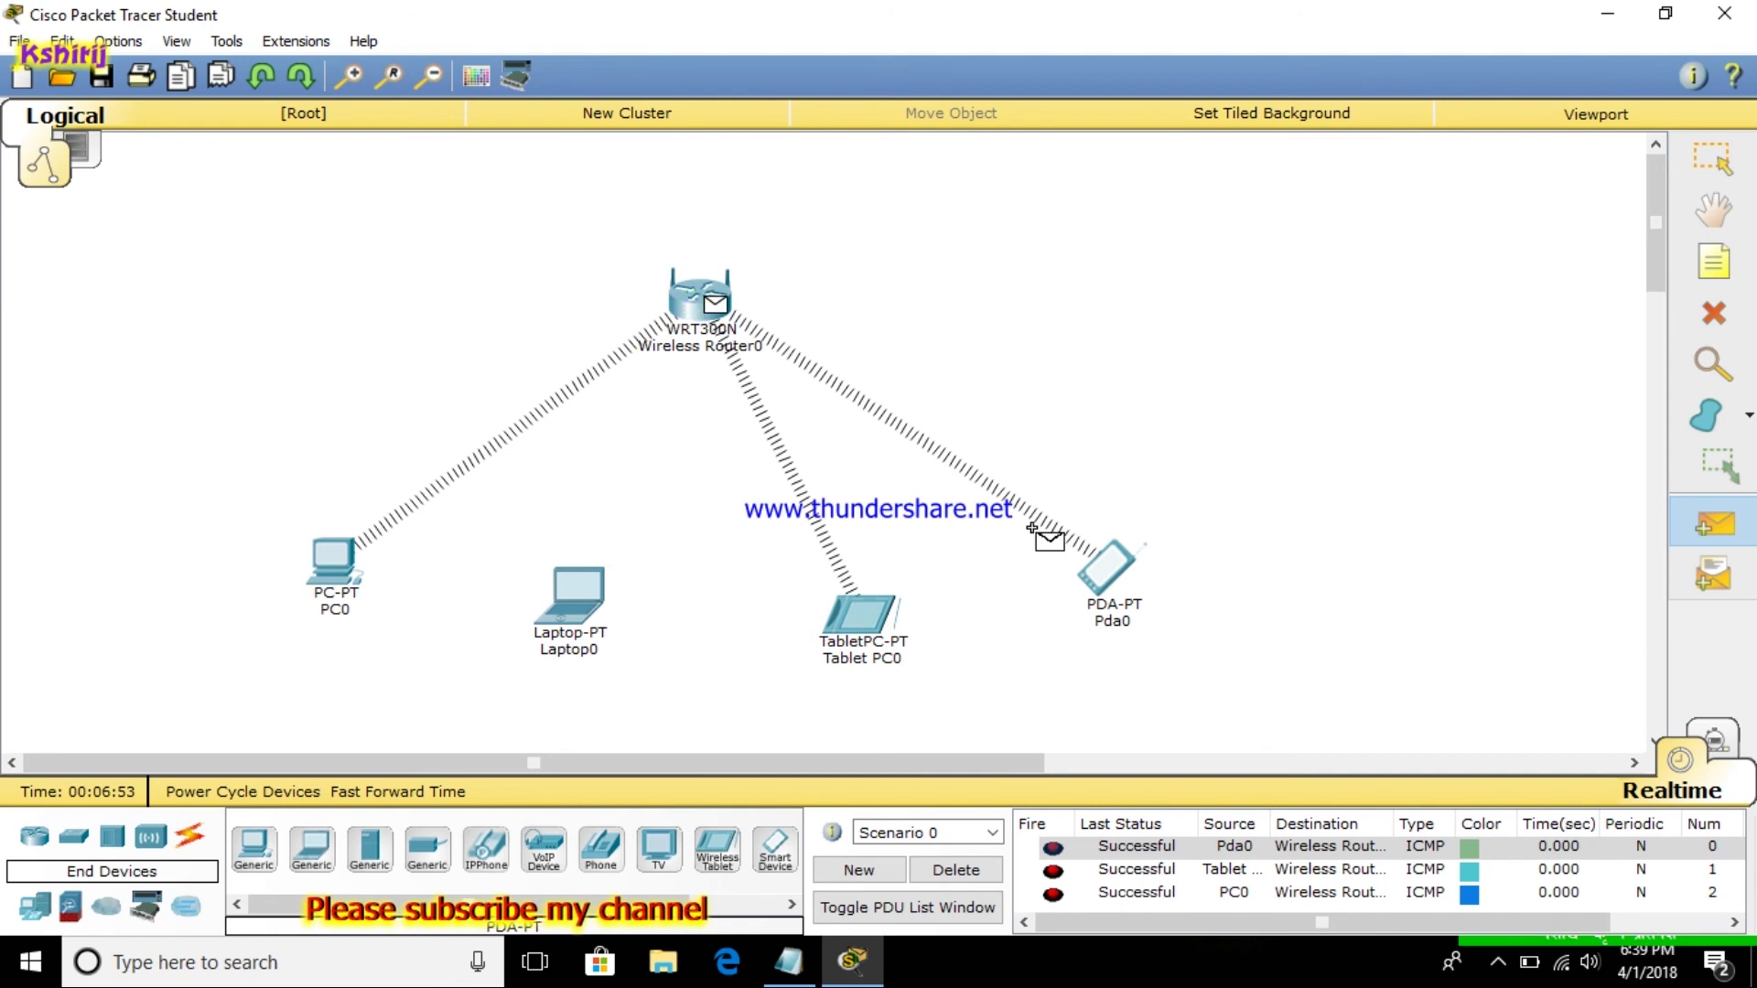
left_click(1097, 556)
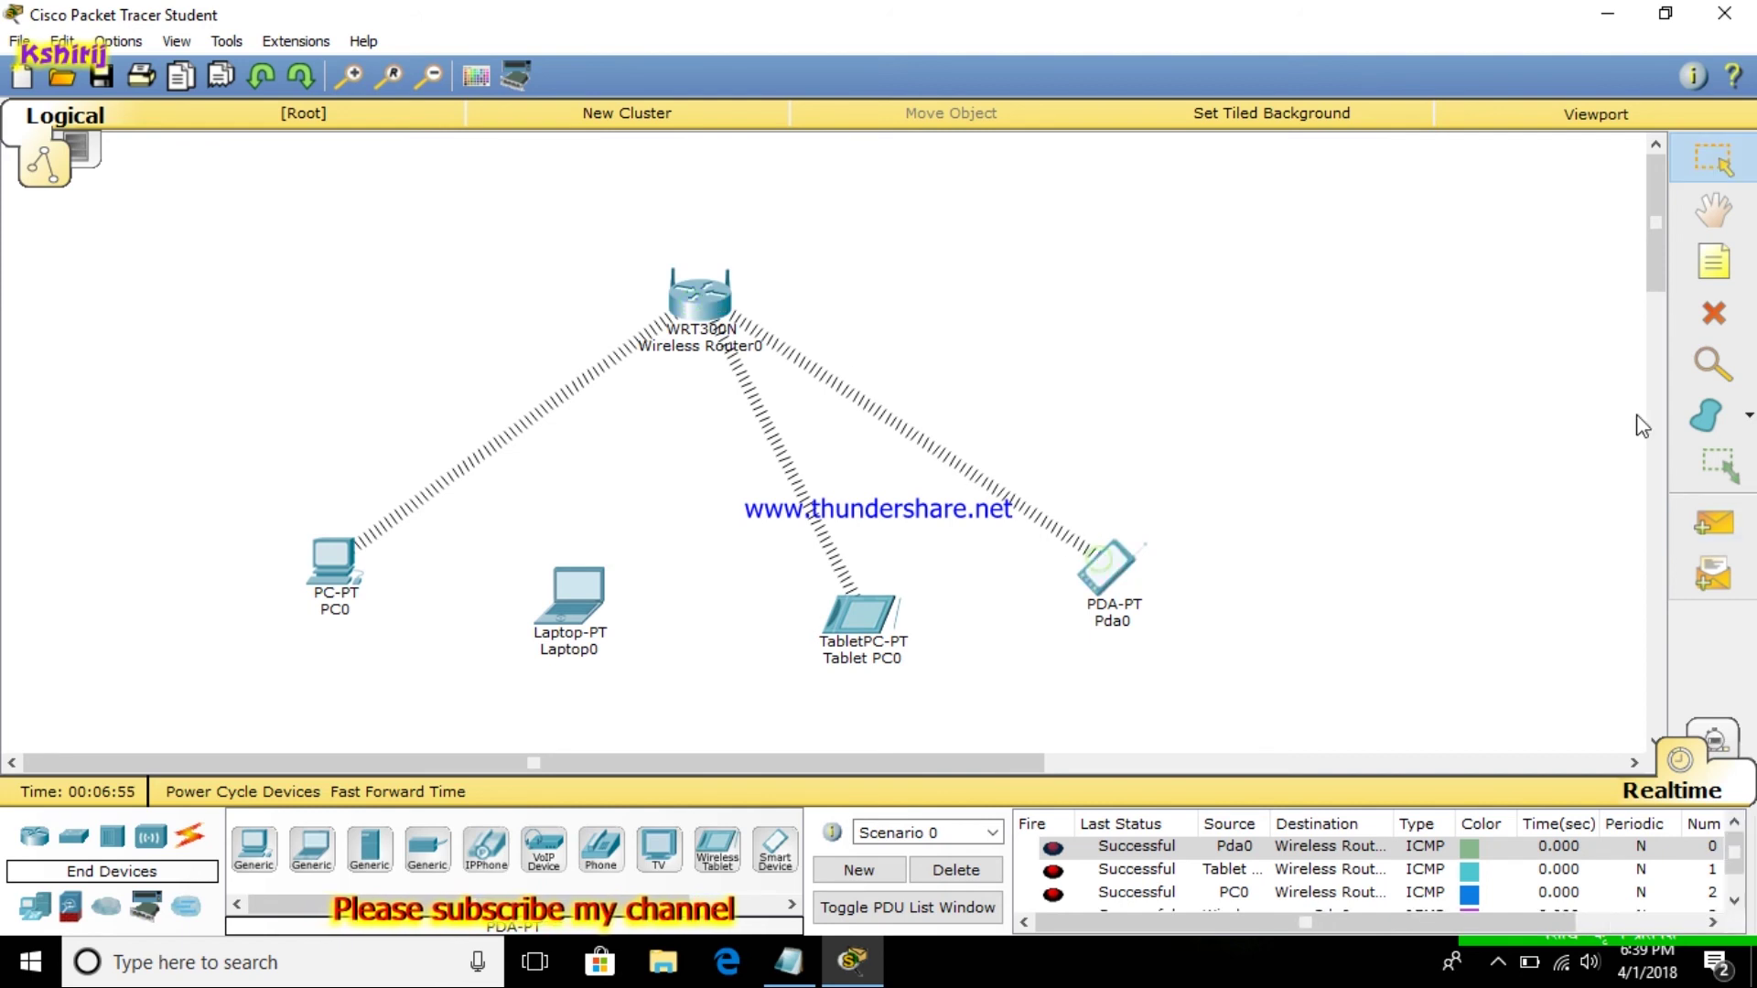
left_click(1712, 523)
left_click(689, 283)
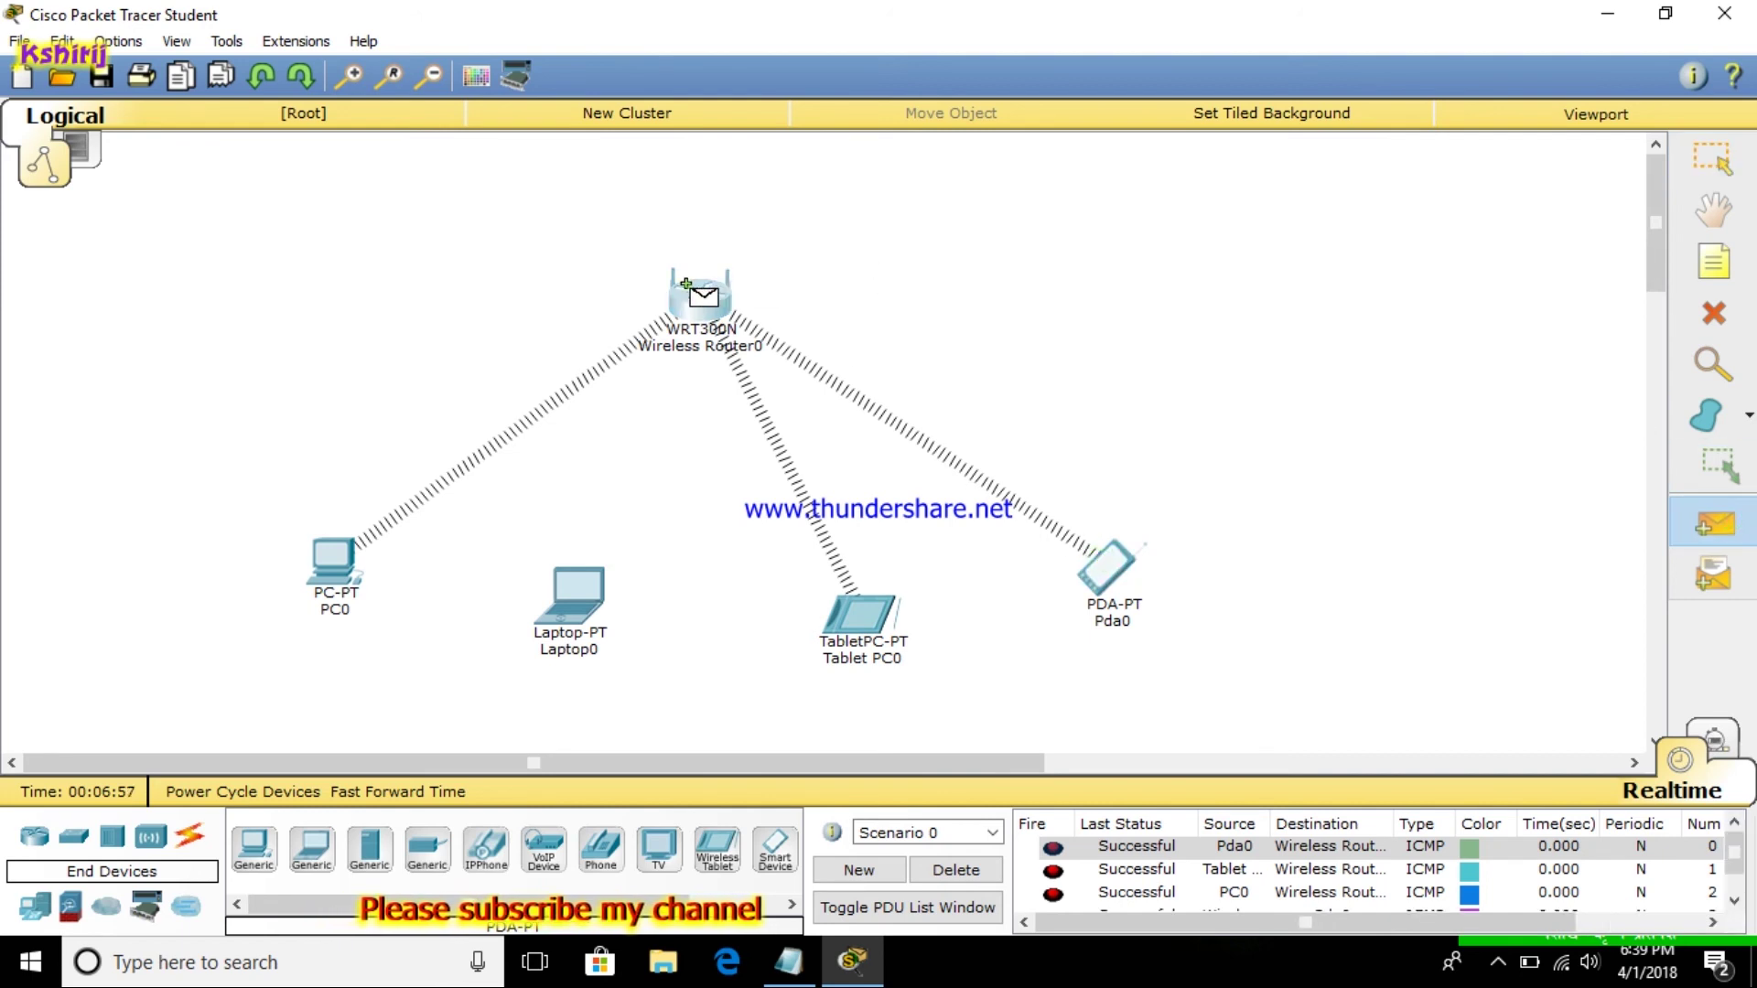
left_click(862, 611)
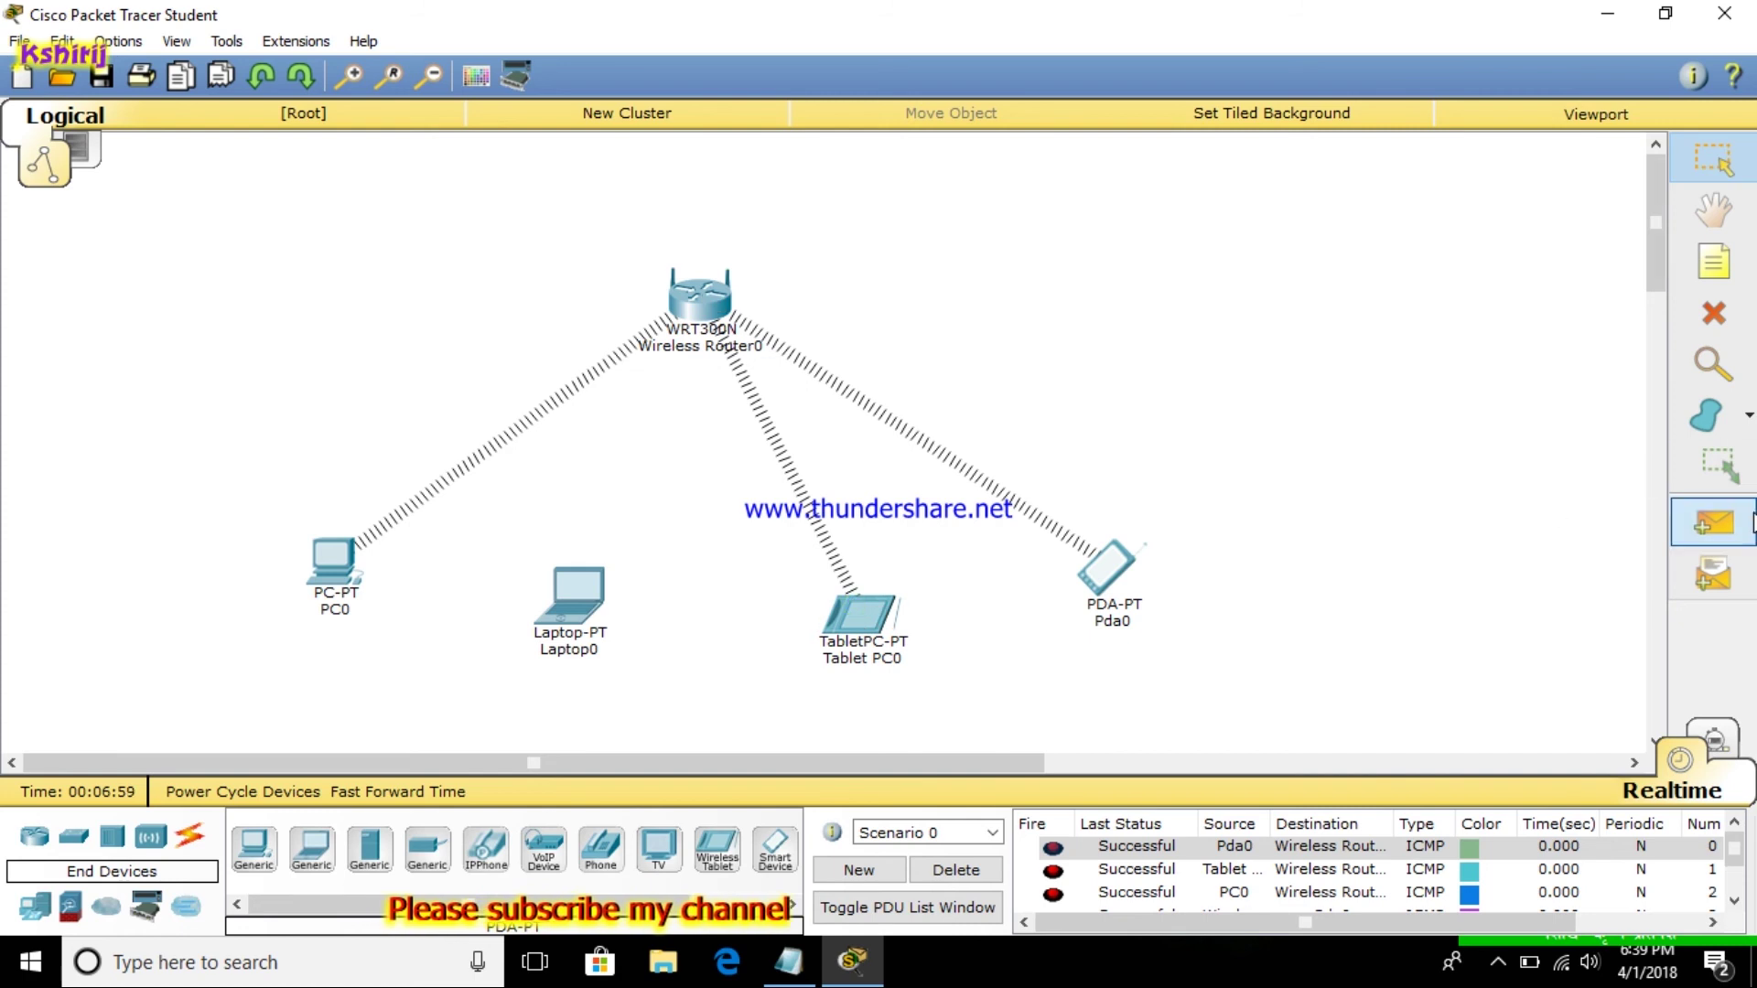
left_click(1711, 523)
left_click(651, 291)
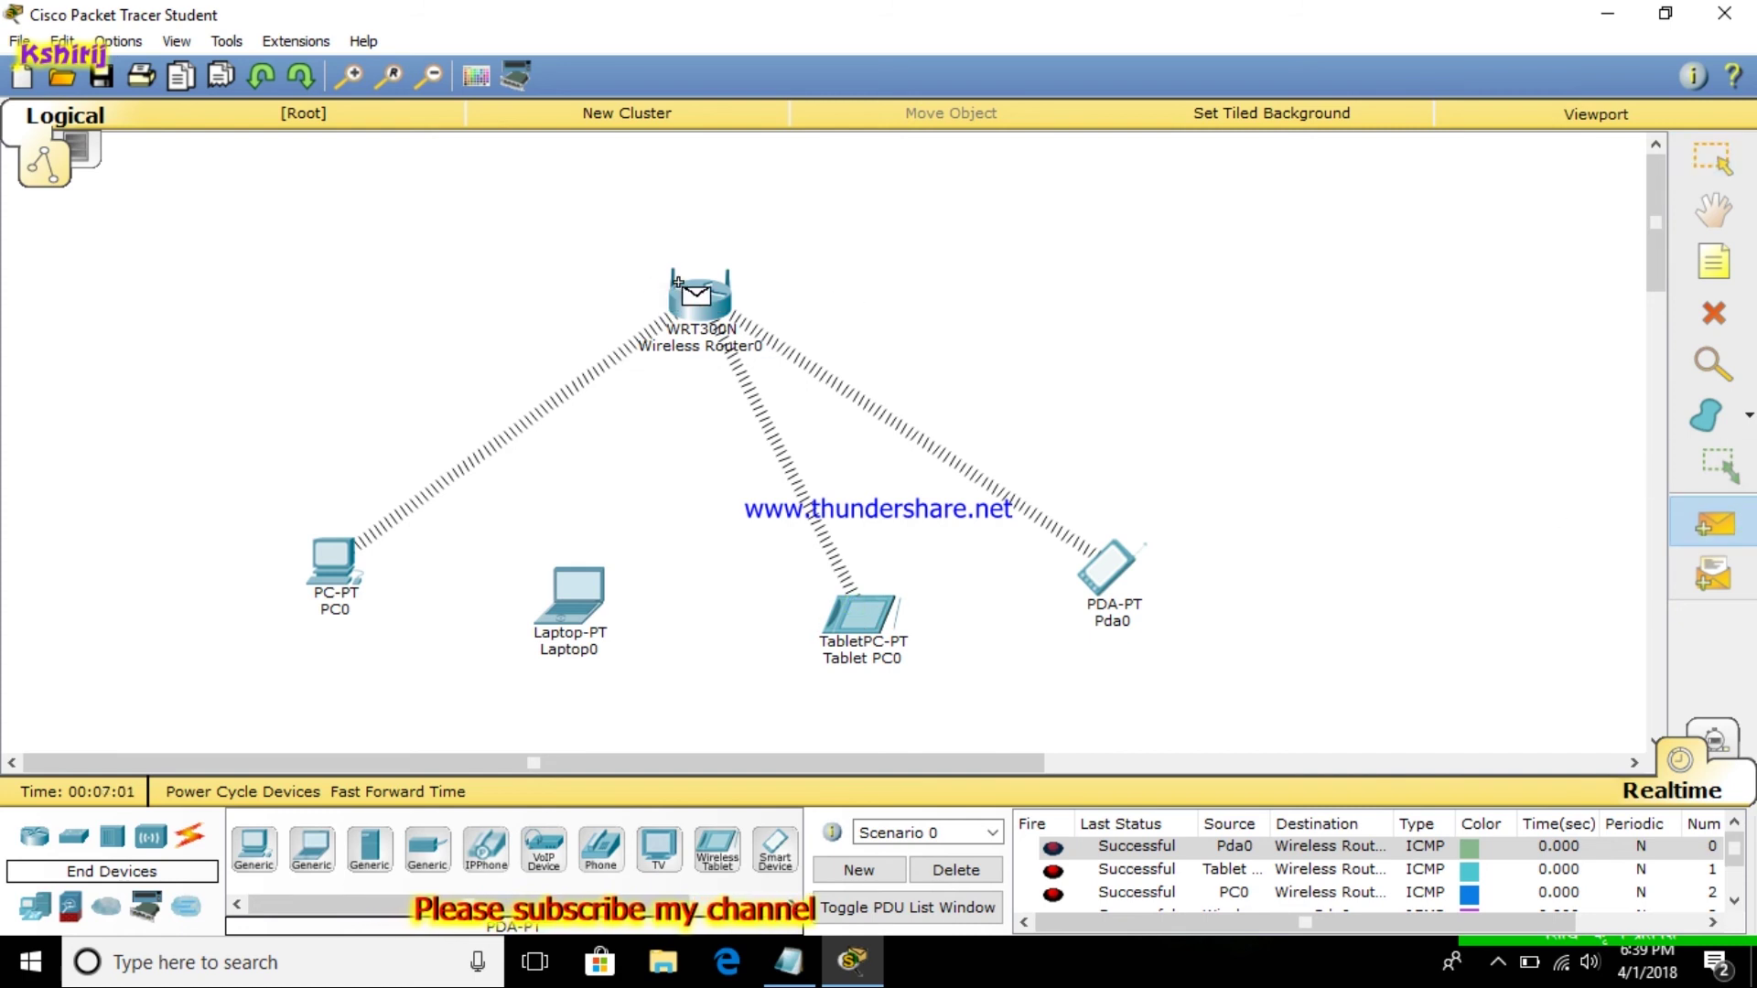
left_click(316, 573)
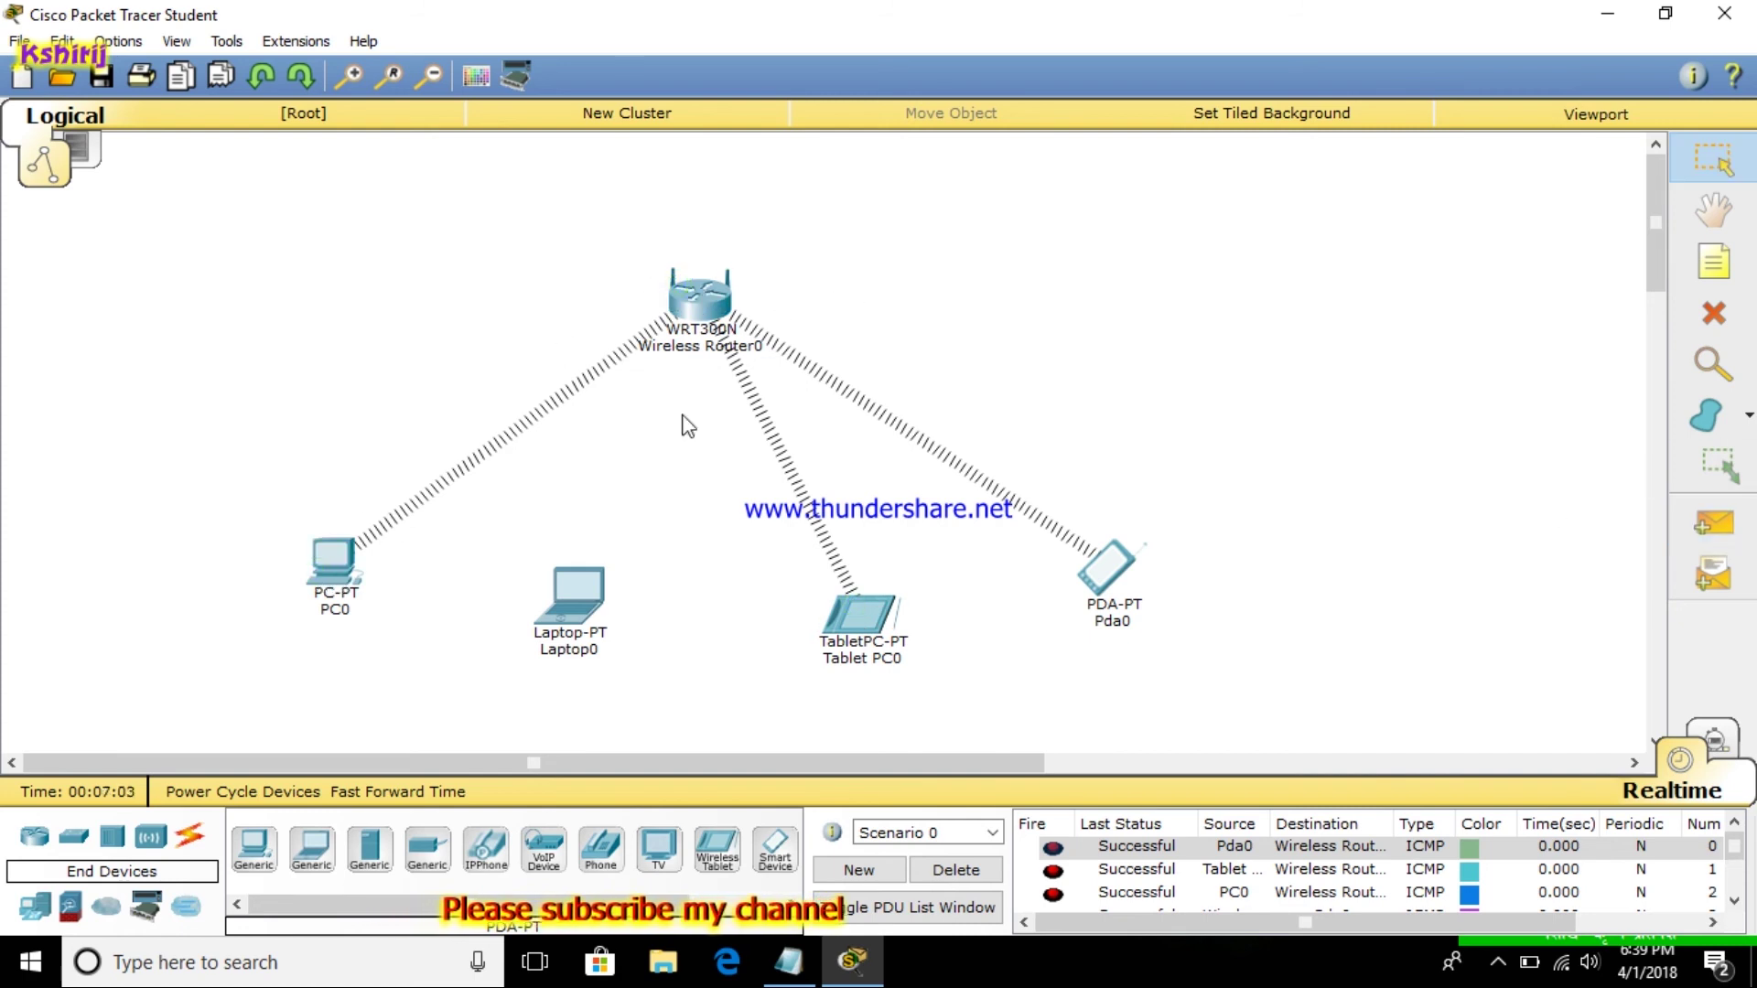
Confirm Laptop0's PC Wireless lists no networks, then show the PDU list window
left_click(575, 632)
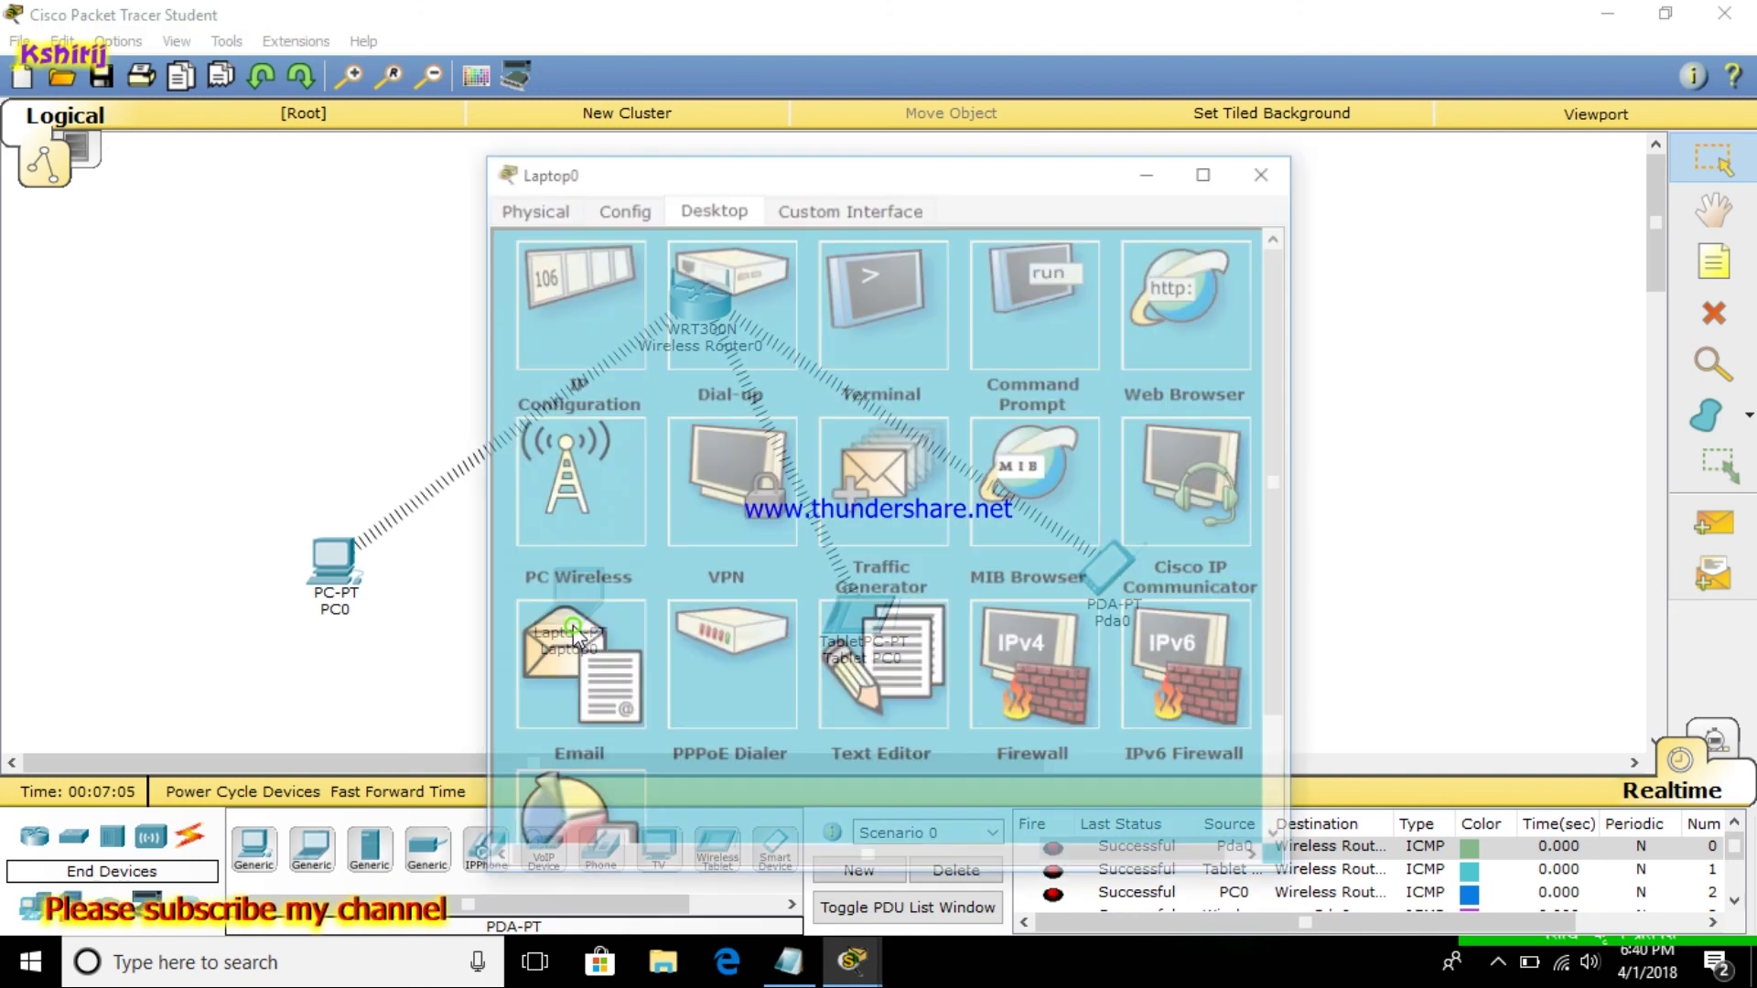
left_click(590, 506)
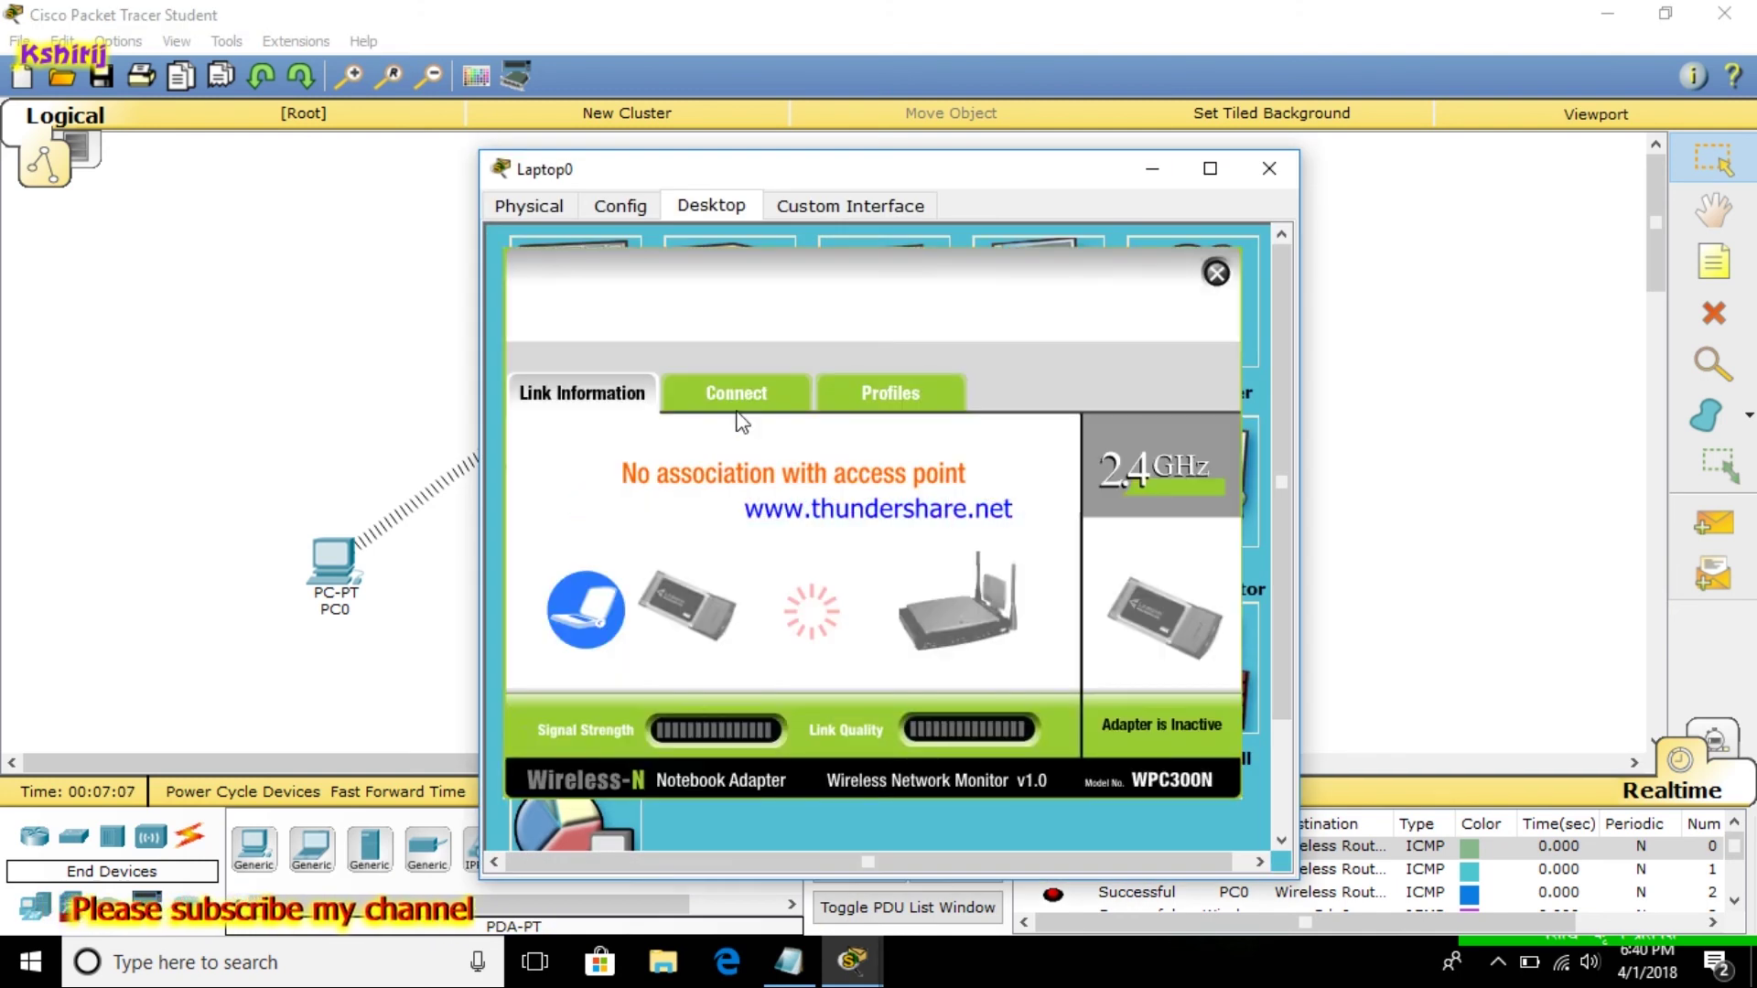
left_click(739, 395)
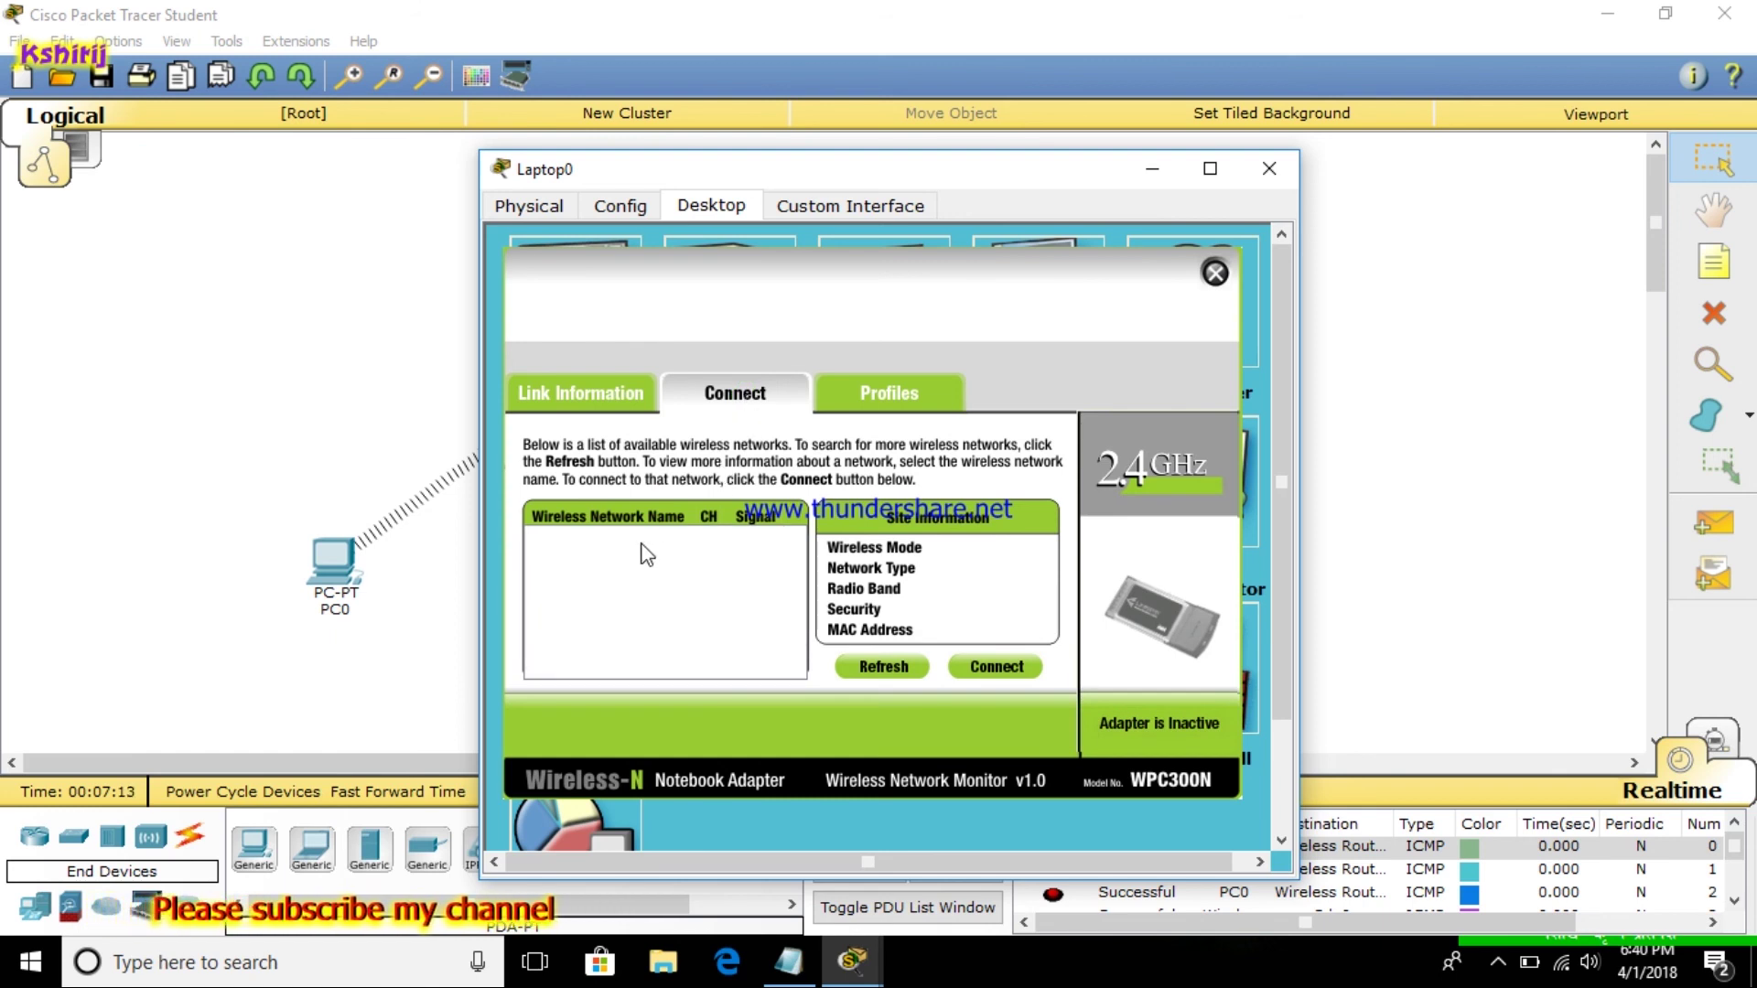
left_click(1214, 274)
left_click(1281, 168)
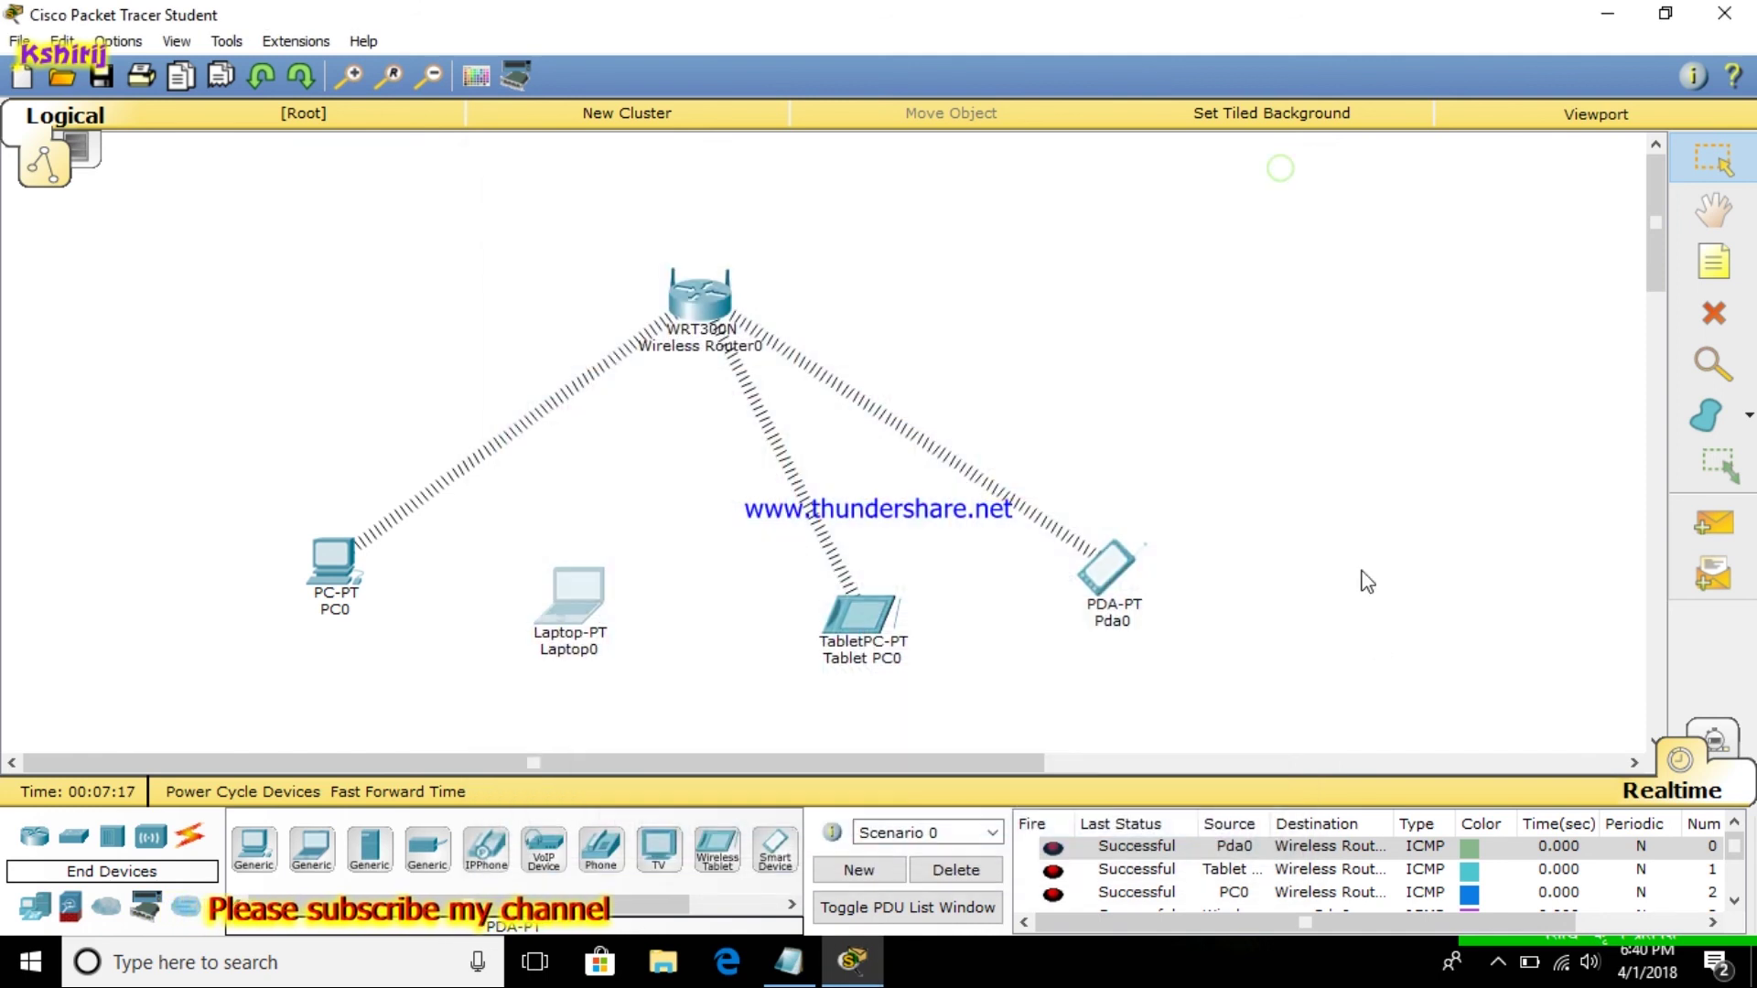
left_click(972, 907)
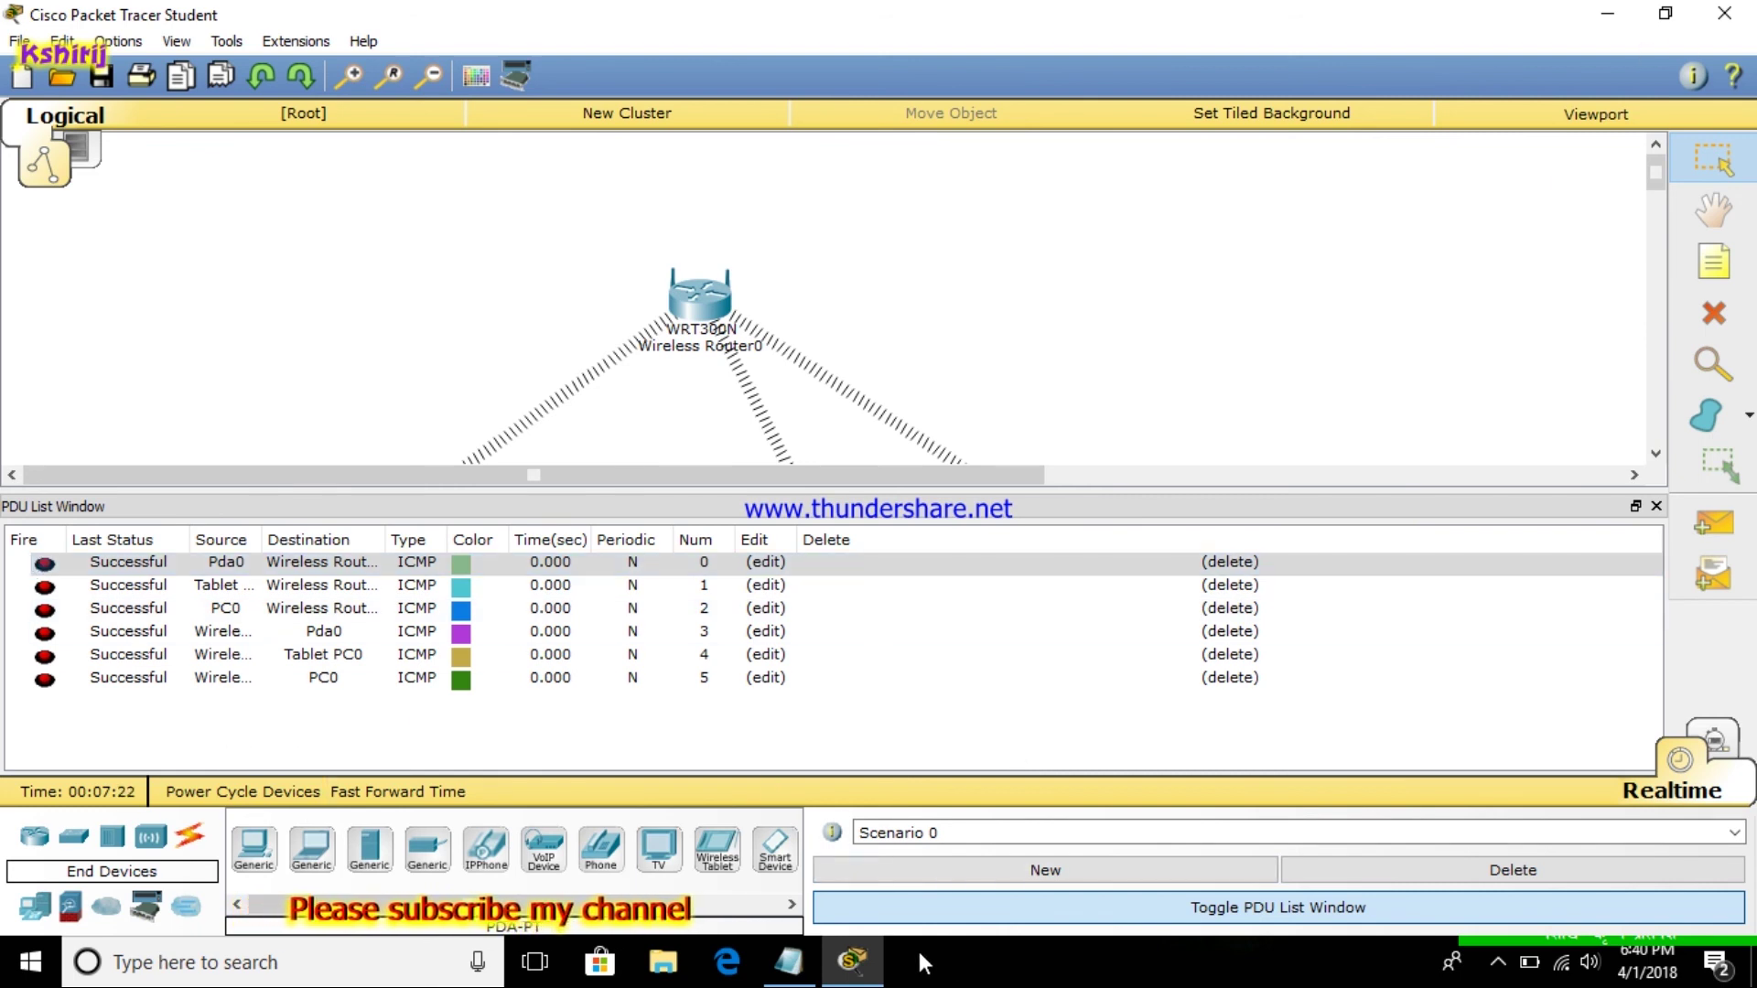
Scroll to the end of the notes, highlight 'status', then minimize Notepad to reveal the ping list
left_click(788, 961)
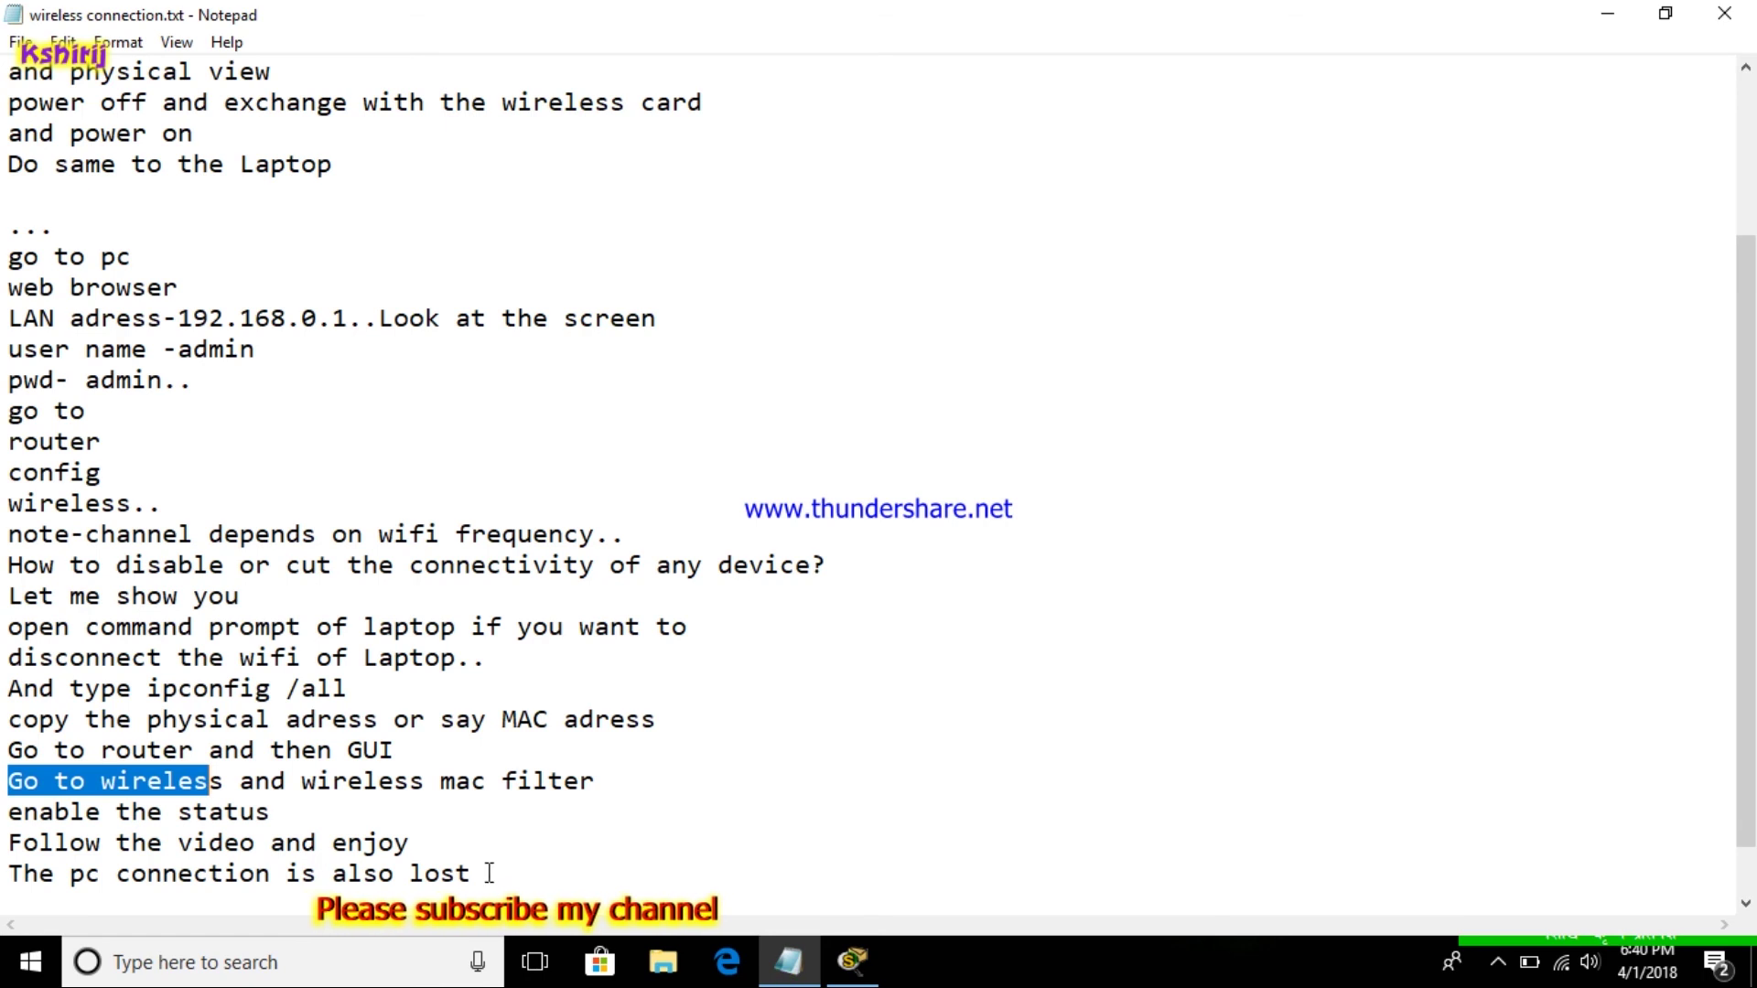
scroll(492, 872, "down", 1)
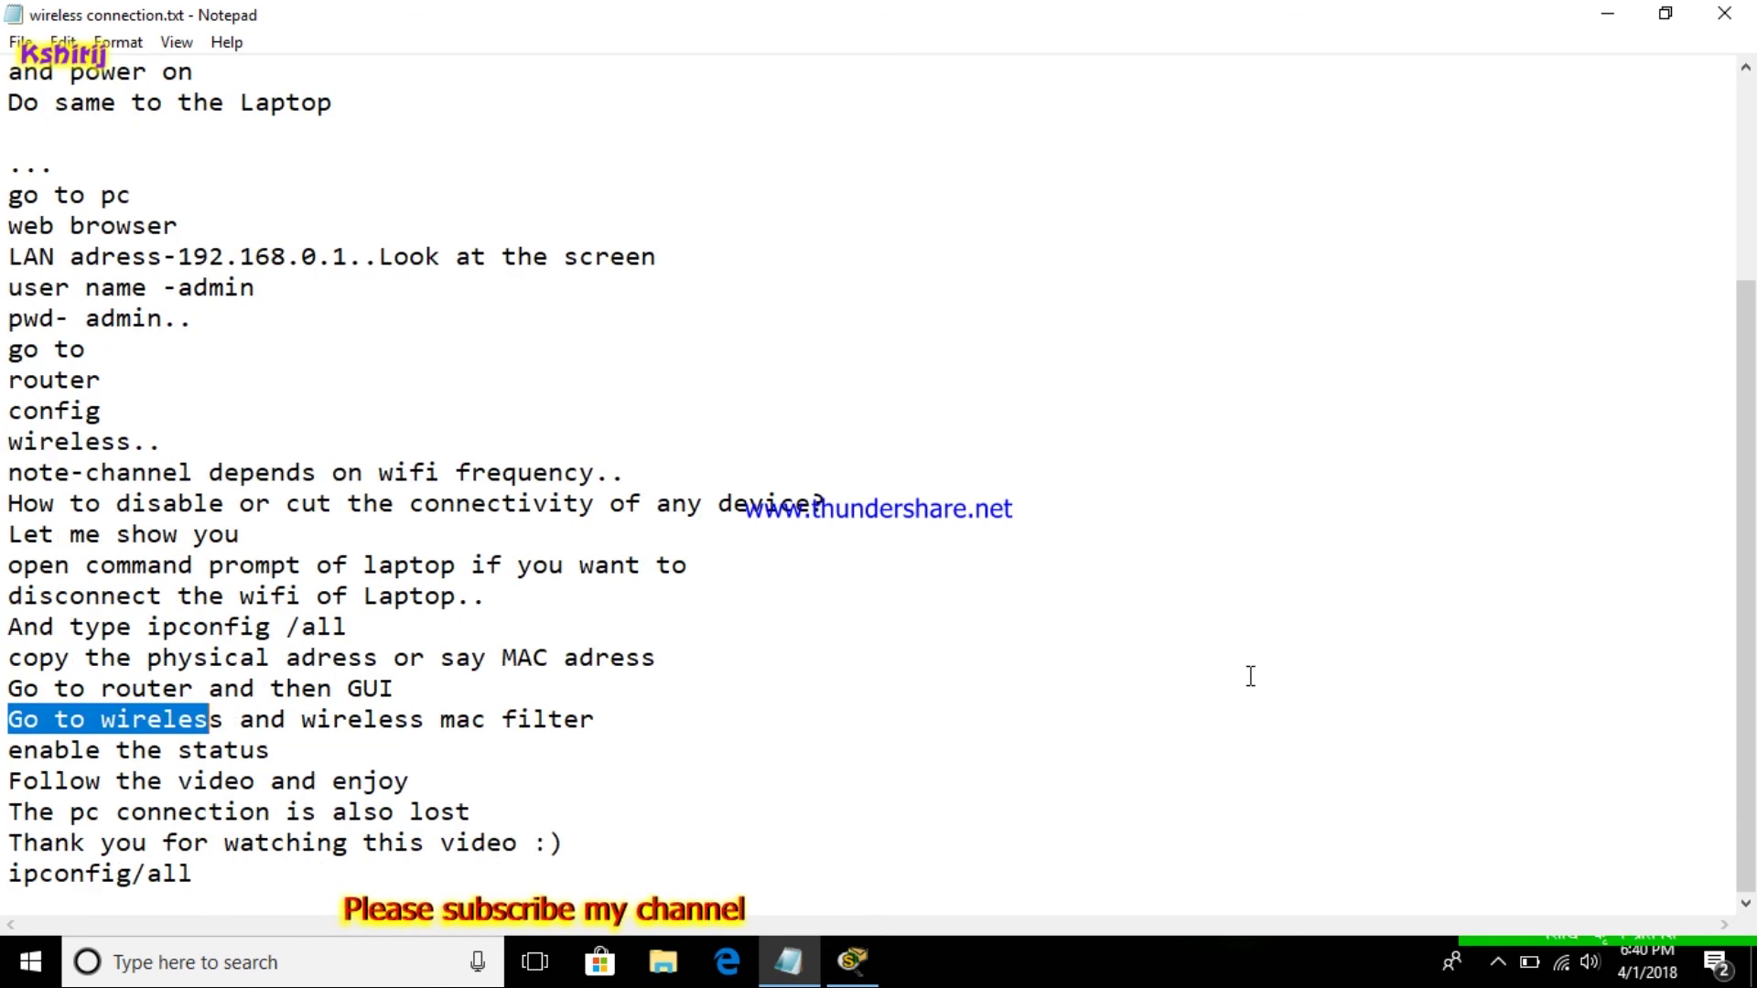
double_click(558, 763)
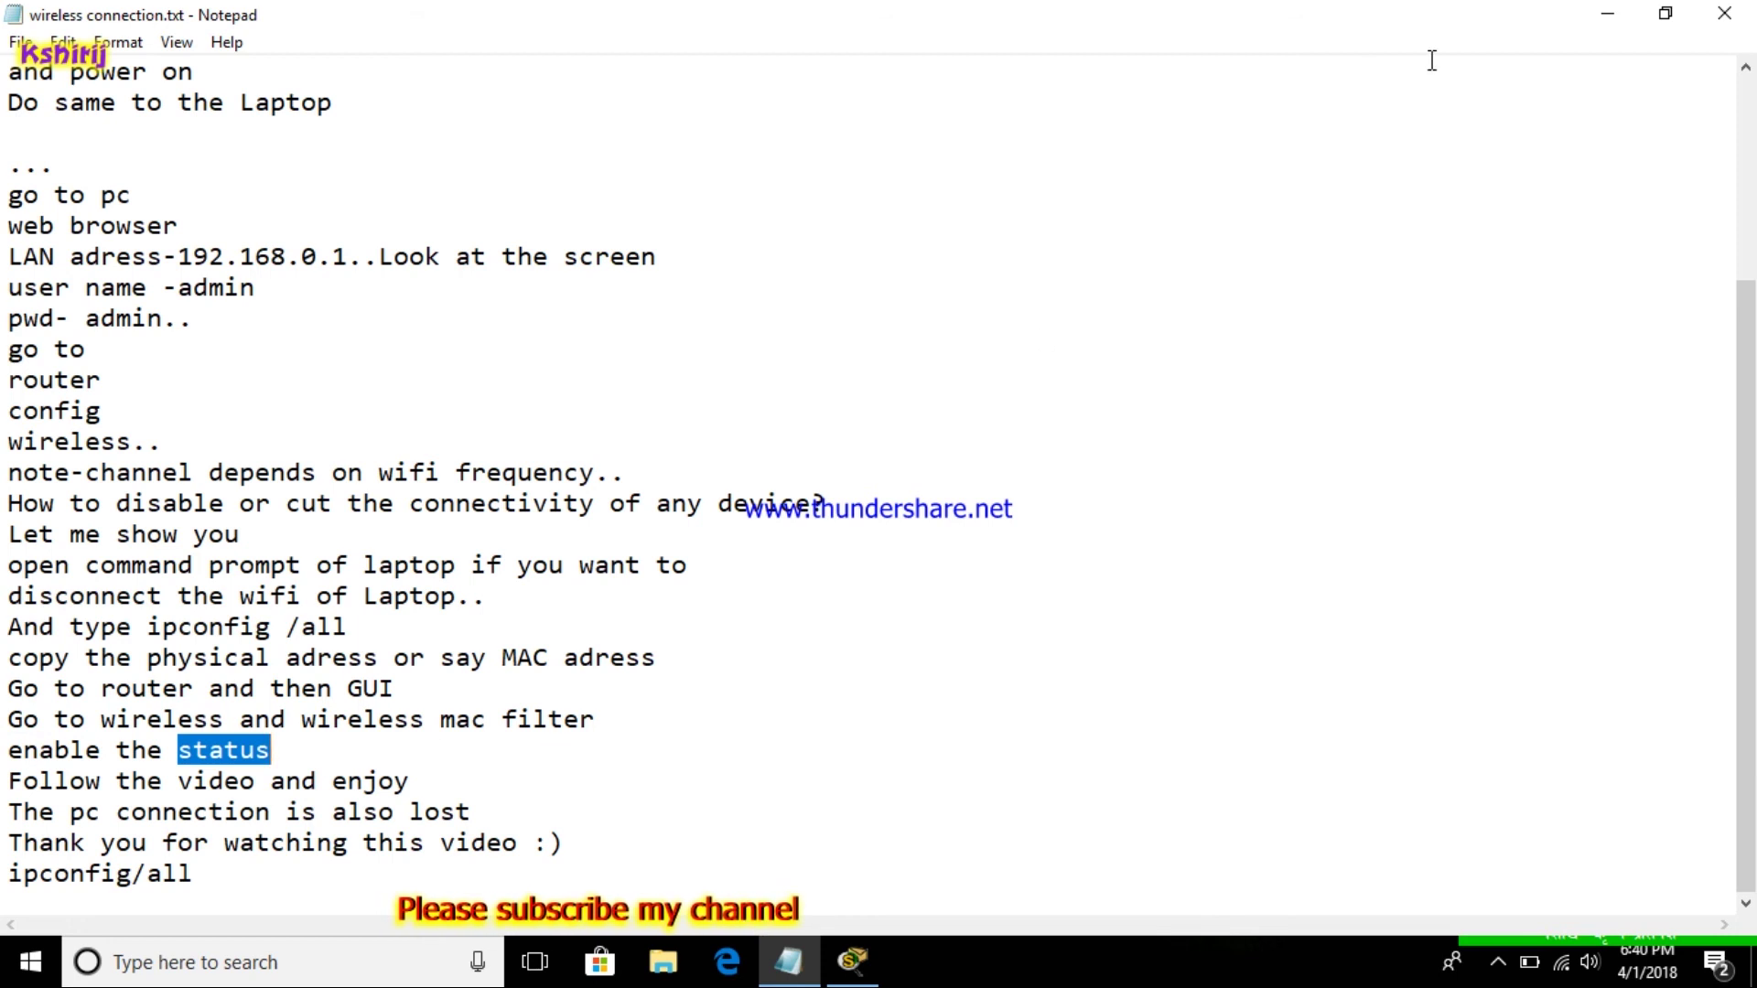
left_click(1653, 13)
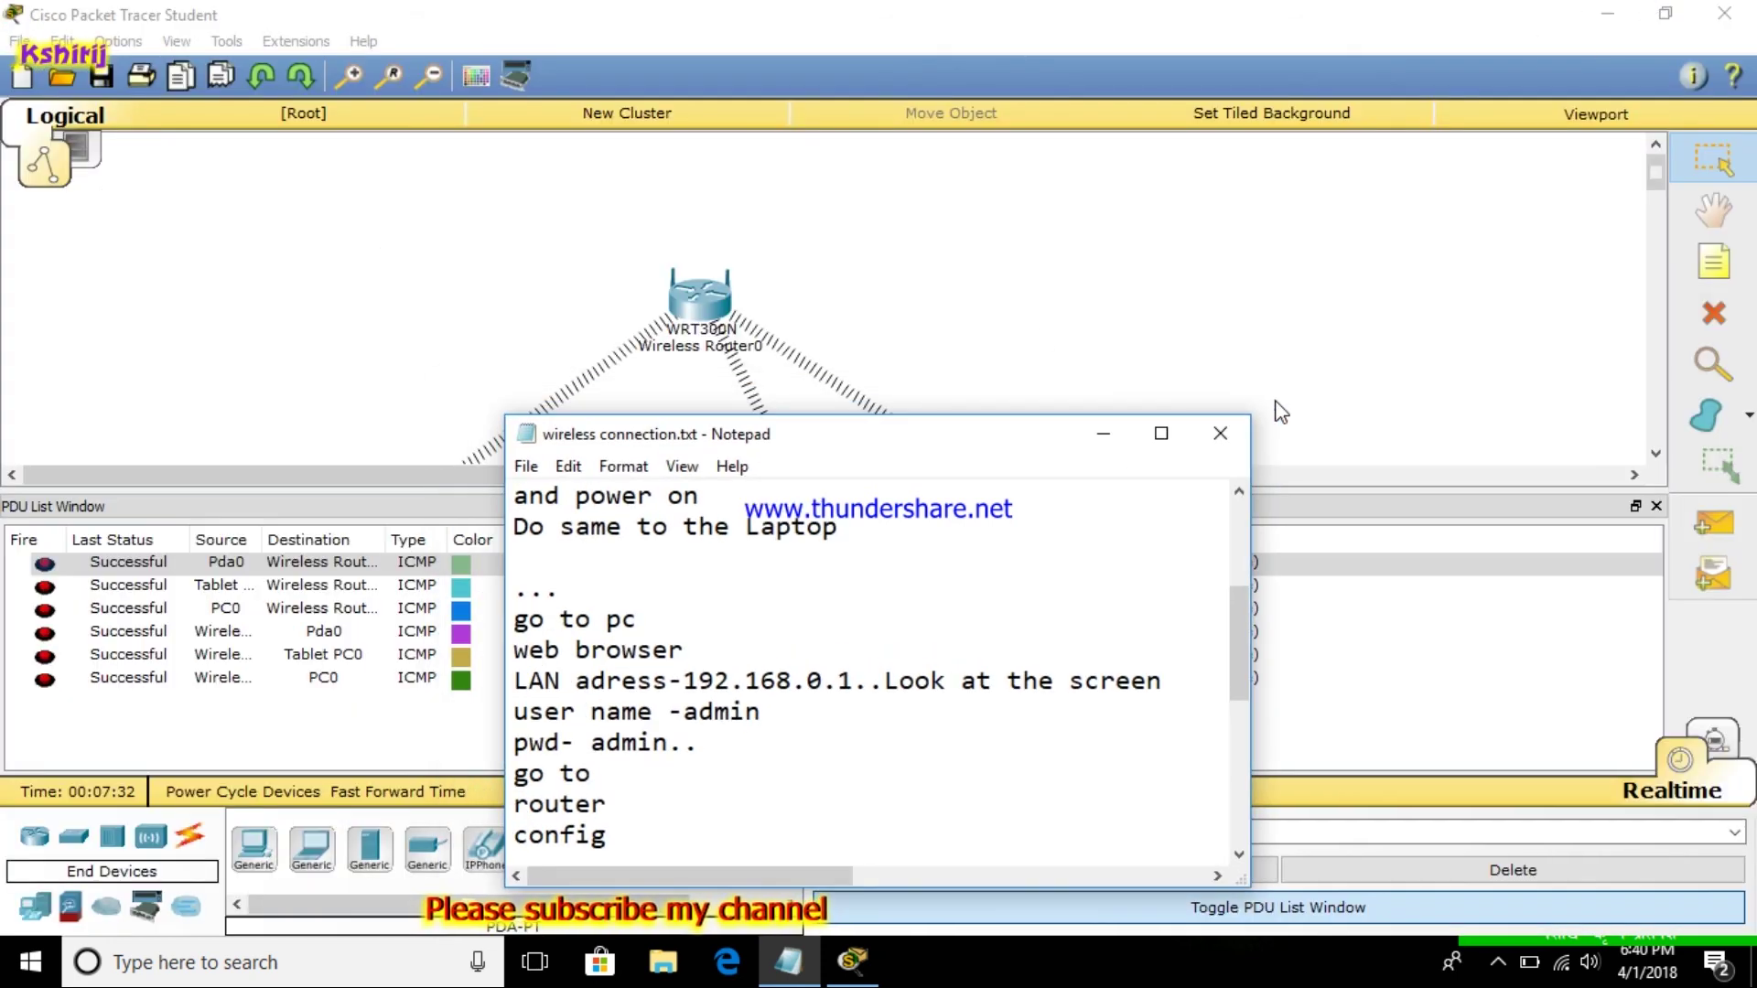
left_click(1077, 406)
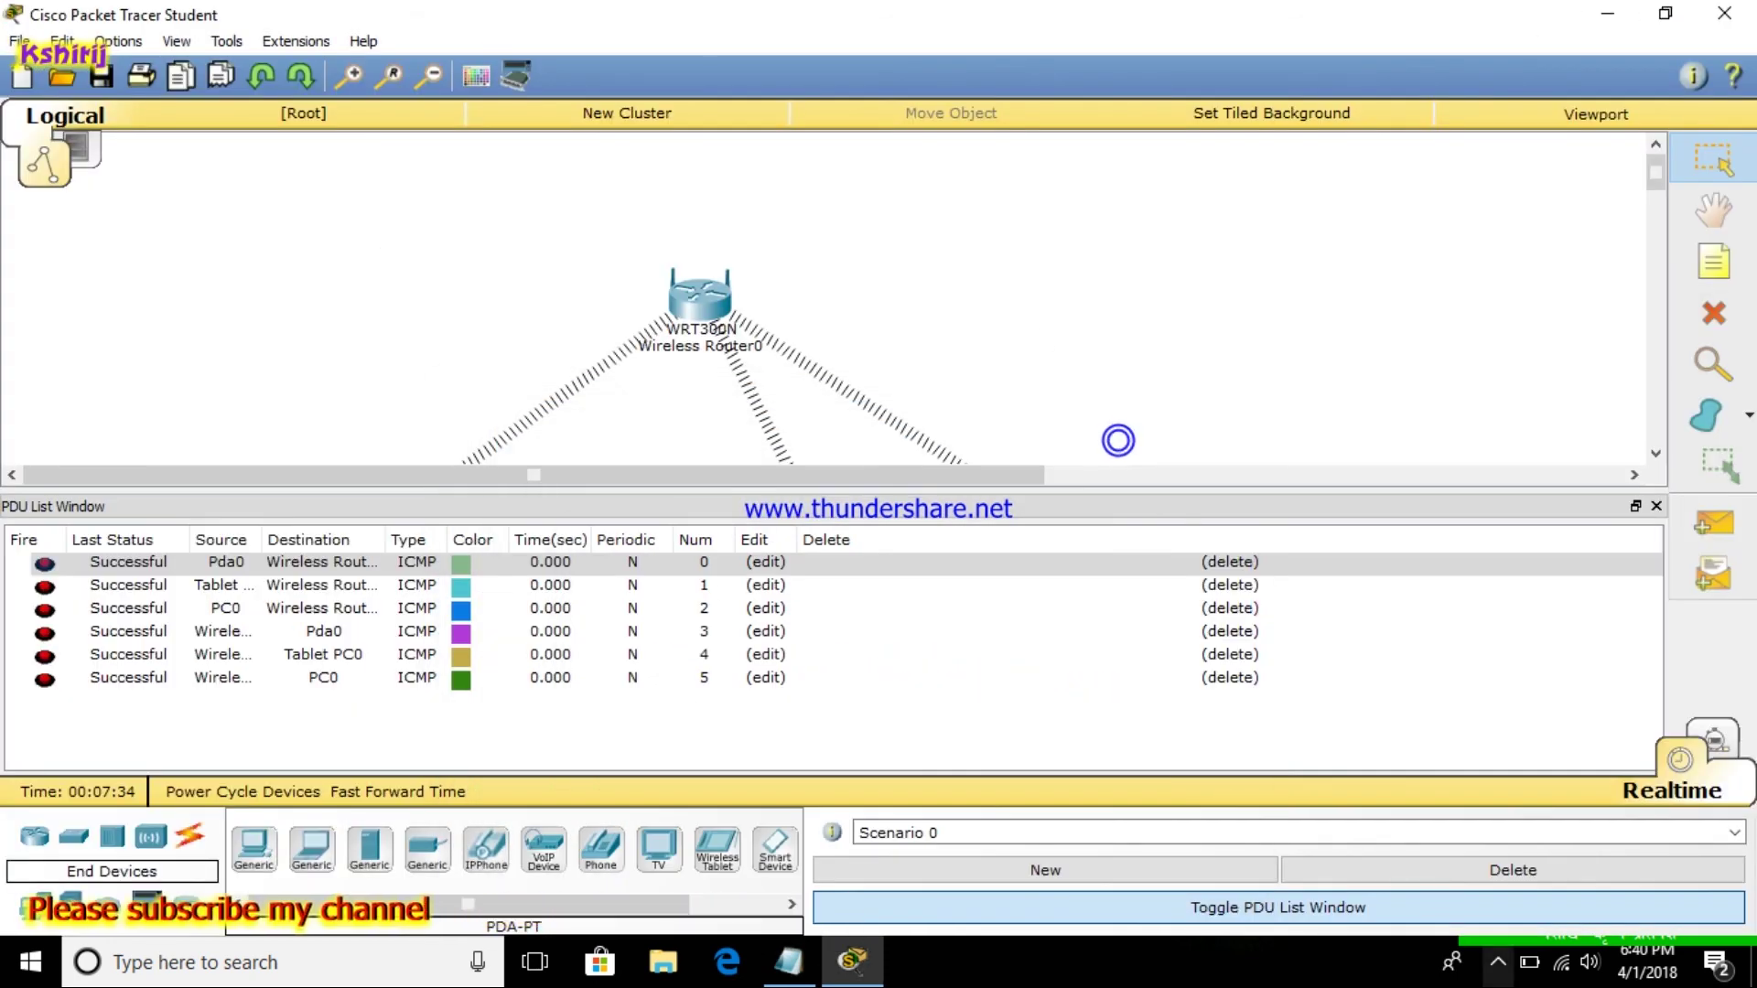
left_click(1497, 961)
right_click(1499, 910)
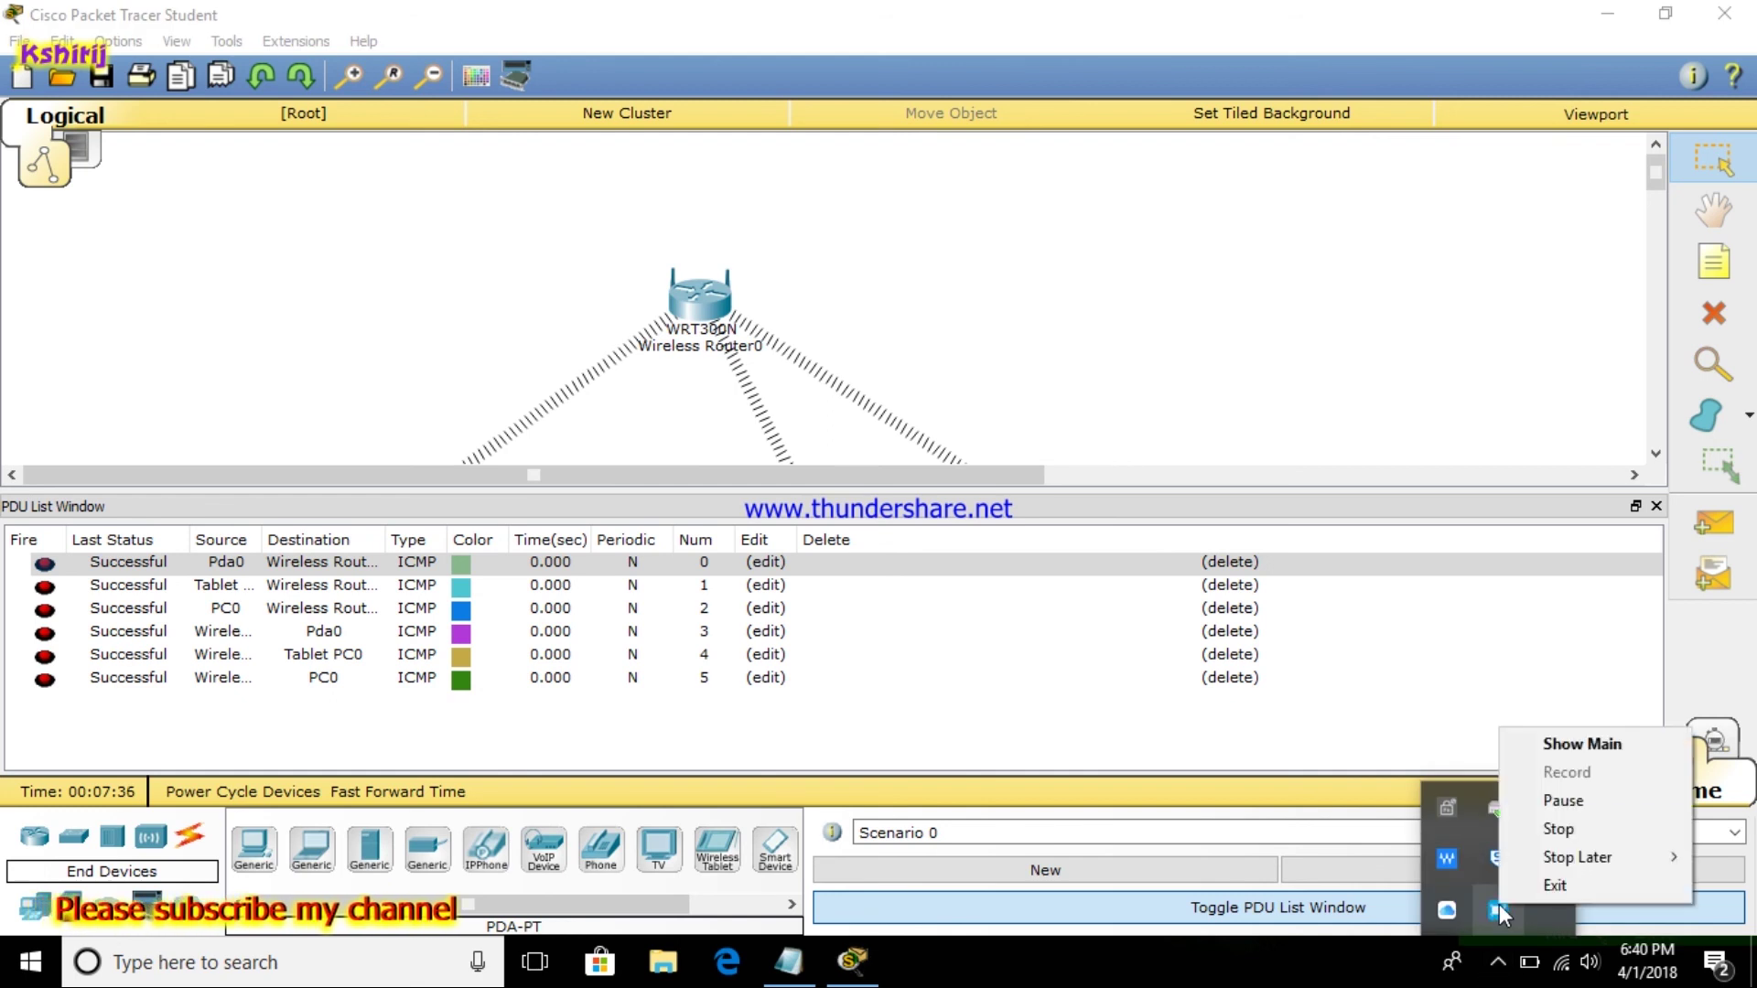